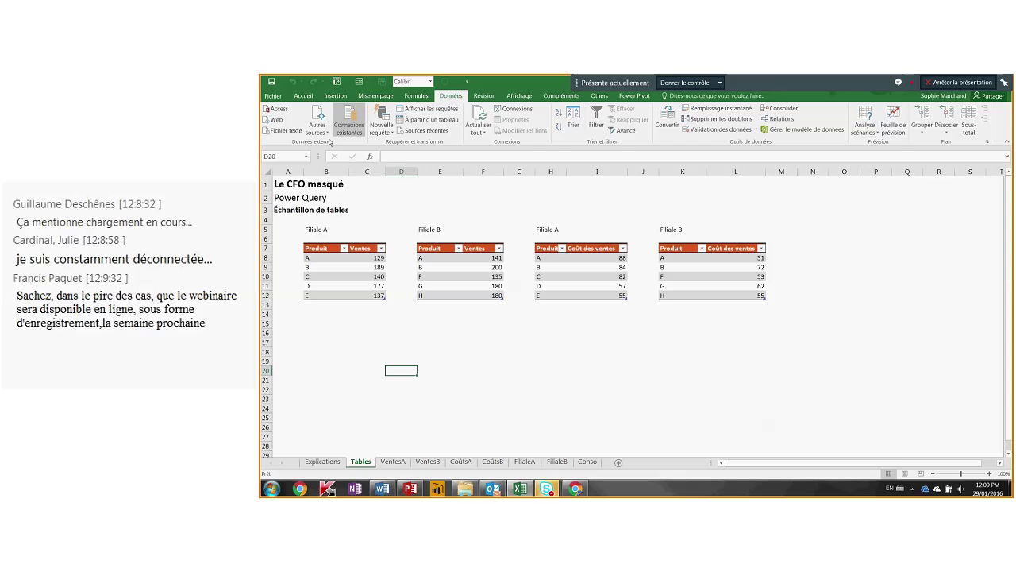
- Review the source types offered for a new query: file, database, Azure and other sources
{"action": "left_click", "coordinate": [391, 134]}
{"action": "mouse_move", "coordinate": [400, 150]}
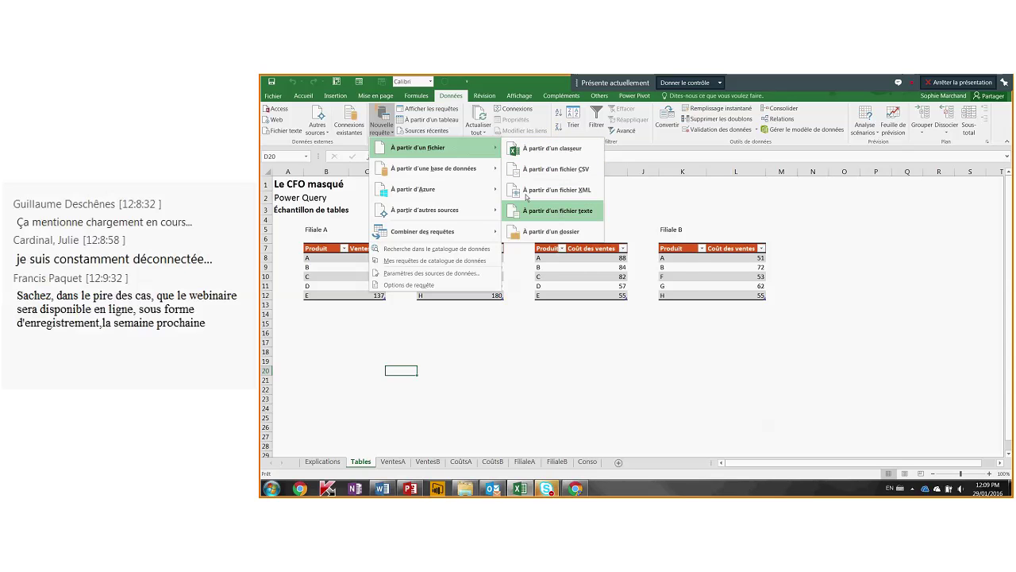
{"action": "mouse_move", "coordinate": [488, 178]}
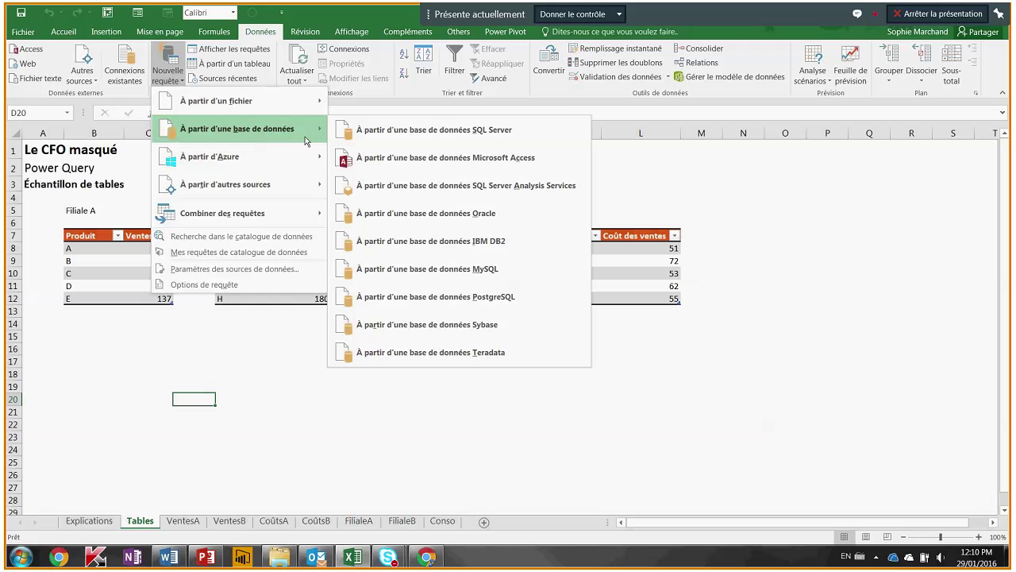
{"action": "mouse_move", "coordinate": [302, 156]}
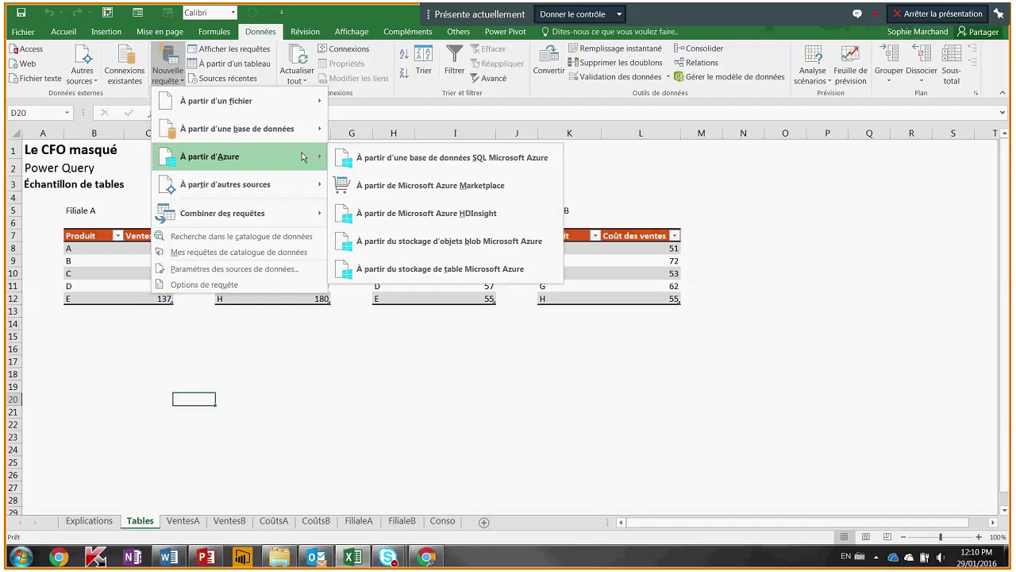
{"action": "mouse_move", "coordinate": [309, 180]}
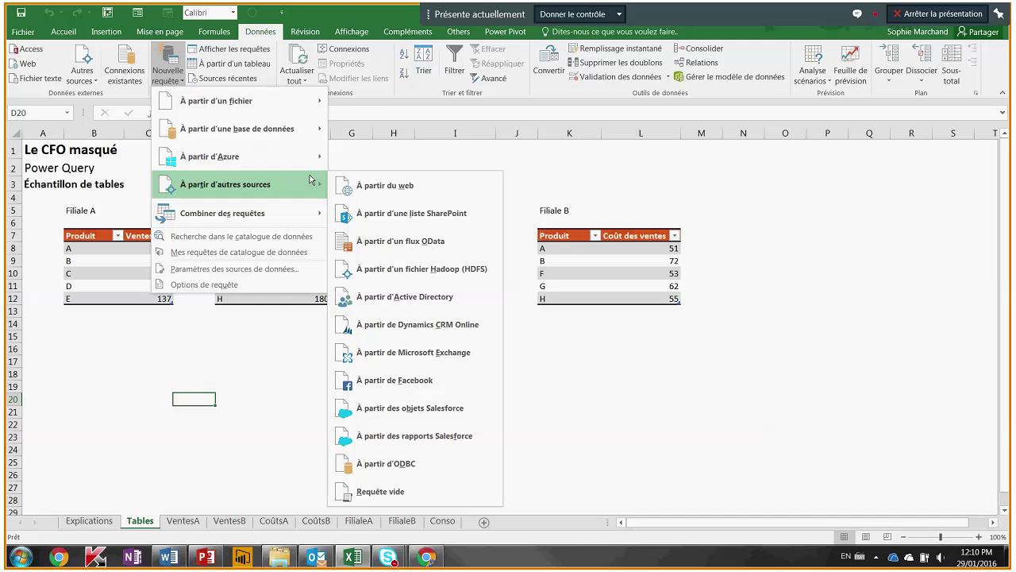
{"action": "left_click", "coordinate": [235, 375]}
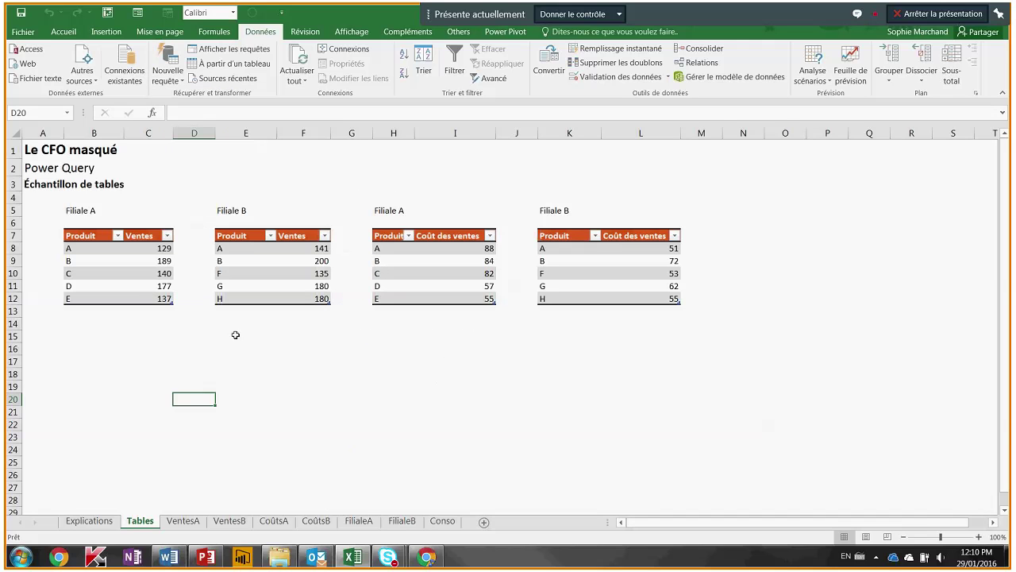
- Examine the sales and cost-of-sales tables of Filiale A and Filiale B on the Tables sheet
{"action": "left_click", "coordinate": [82, 235]}
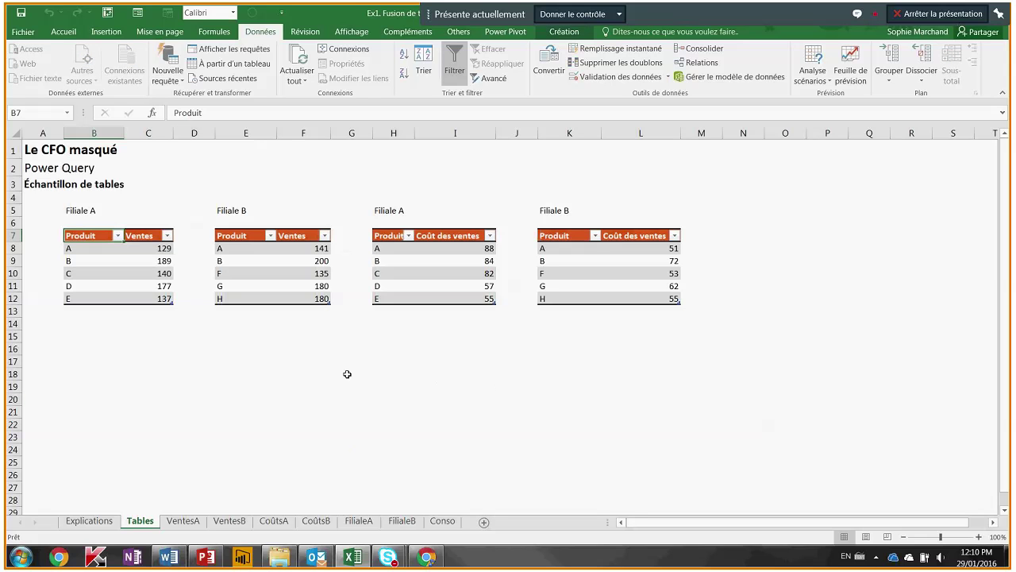
{"action": "left_click", "coordinate": [149, 359]}
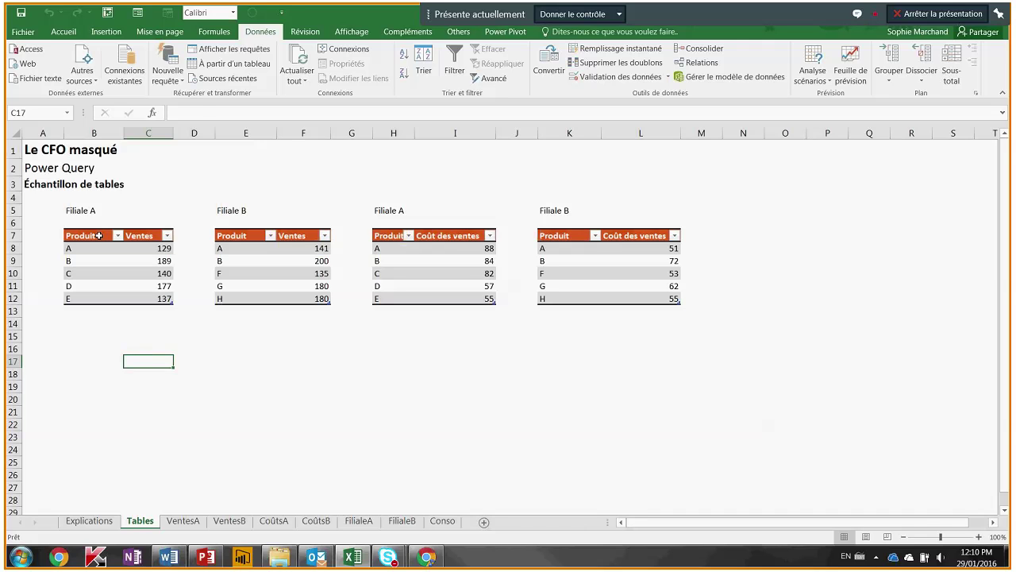
{"action": "left_click_drag", "start_coordinate": [70, 211], "coordinate": [143, 299]}
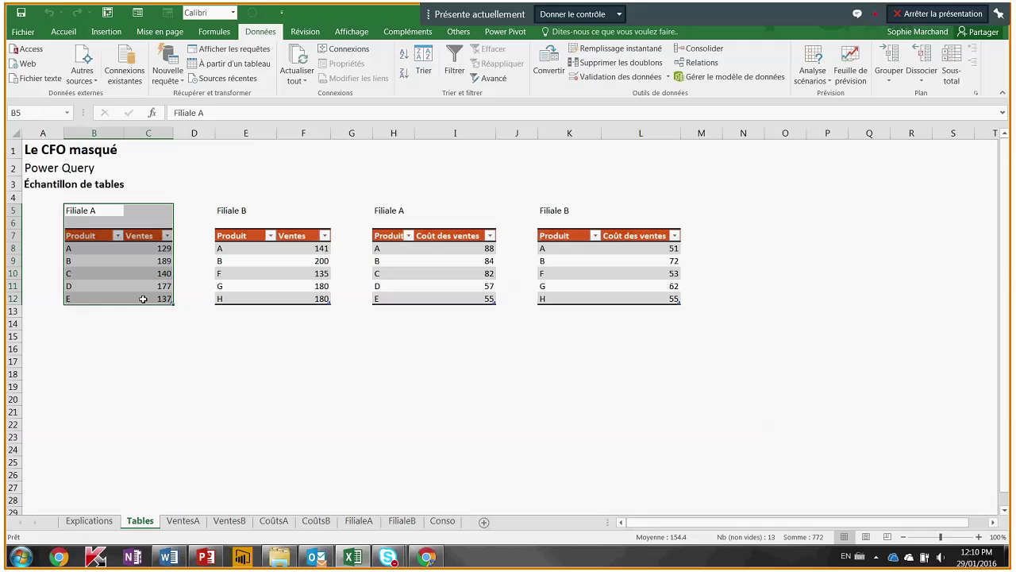
{"action": "left_click", "coordinate": [64, 249]}
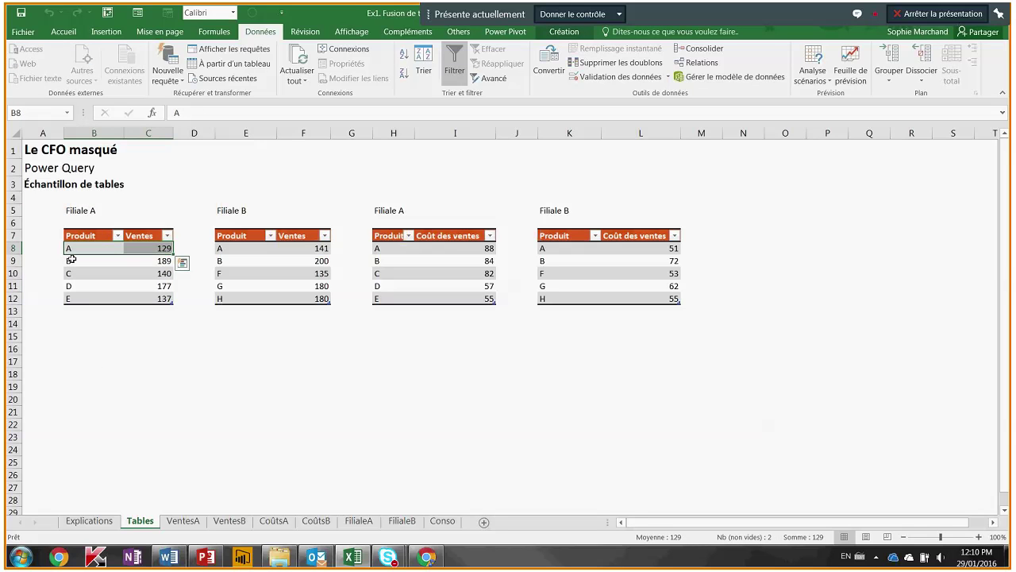
{"action": "left_click", "coordinate": [65, 299]}
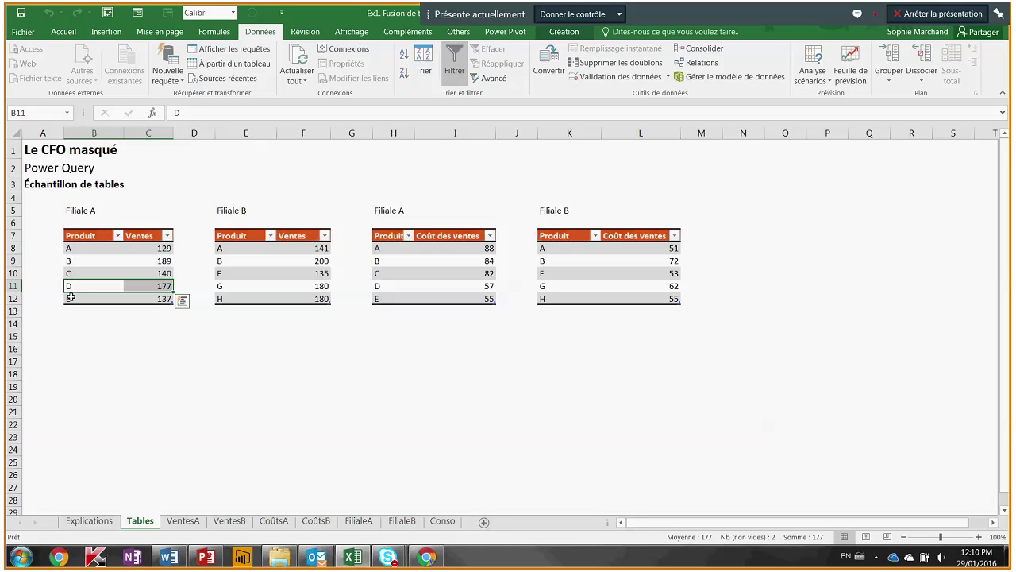
{"action": "left_click", "coordinate": [225, 211]}
{"action": "left_click", "coordinate": [220, 249]}
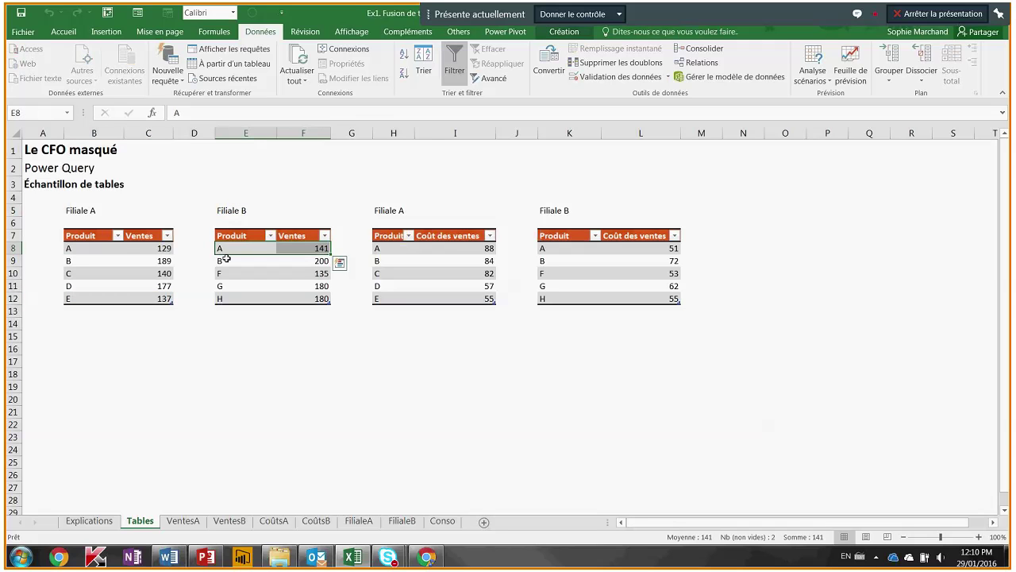
{"action": "left_click", "coordinate": [219, 274]}
{"action": "left_click", "coordinate": [220, 285]}
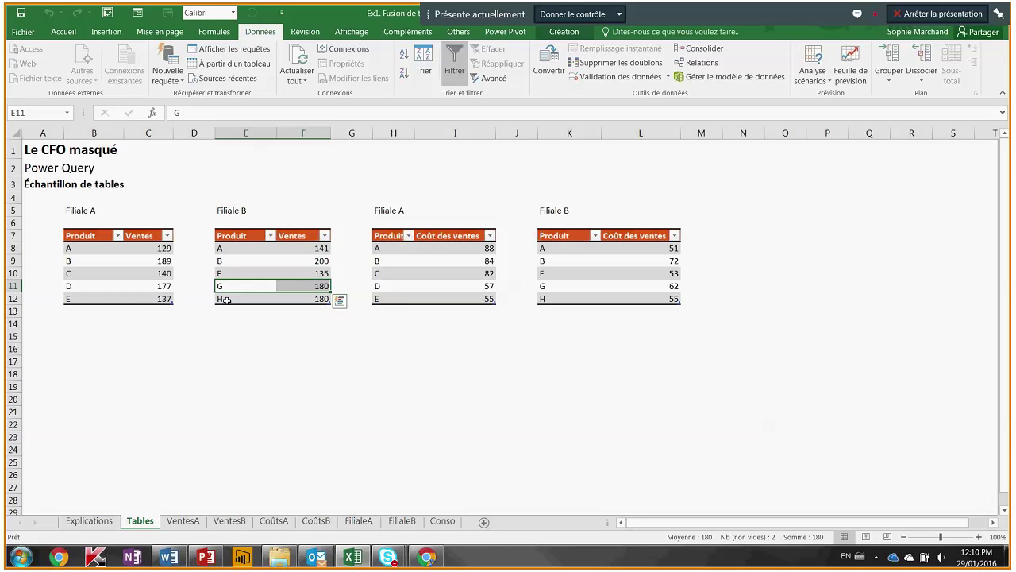
{"action": "left_click", "coordinate": [226, 300]}
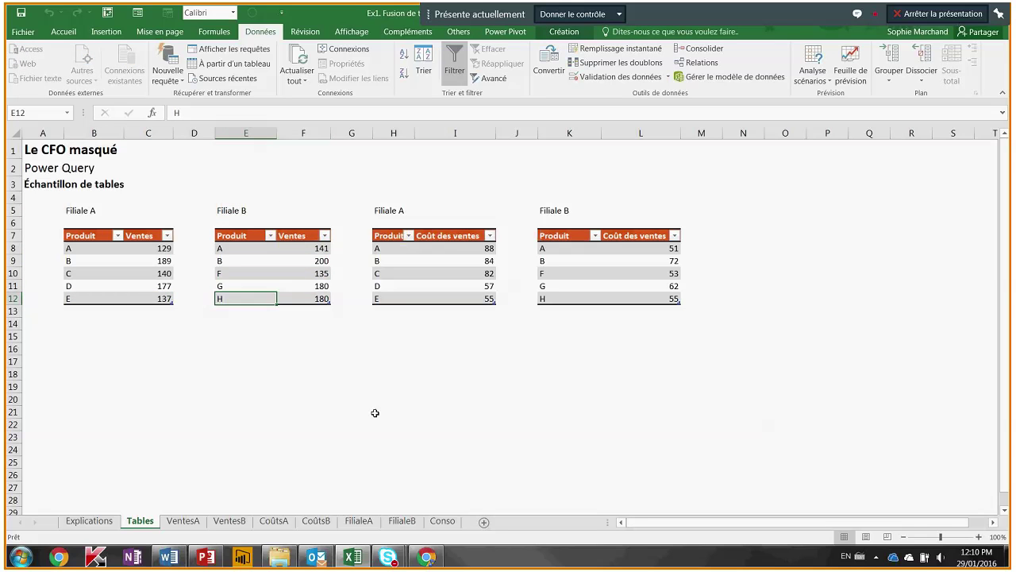
{"action": "left_click", "coordinate": [391, 211]}
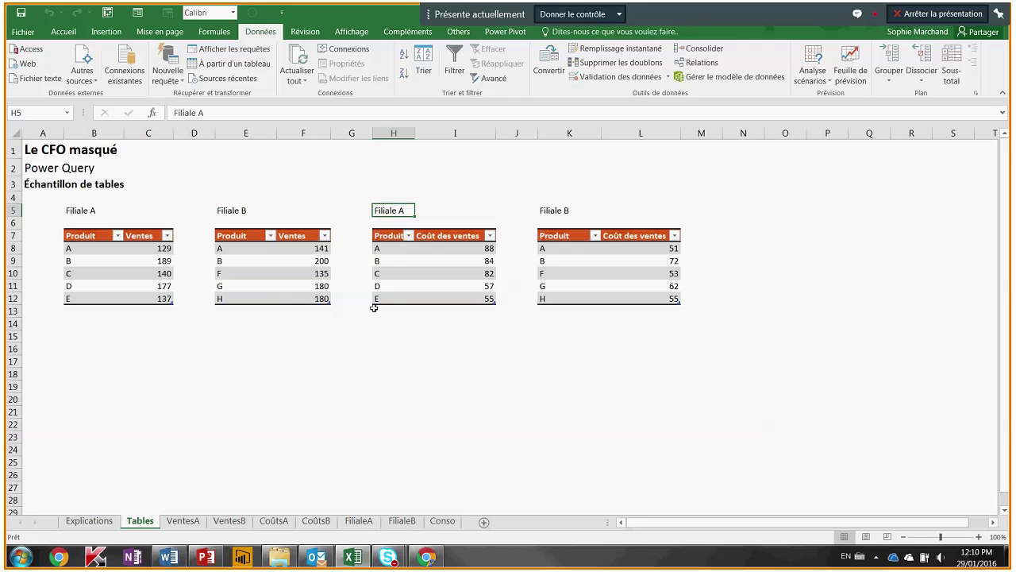
{"action": "left_click", "coordinate": [554, 214]}
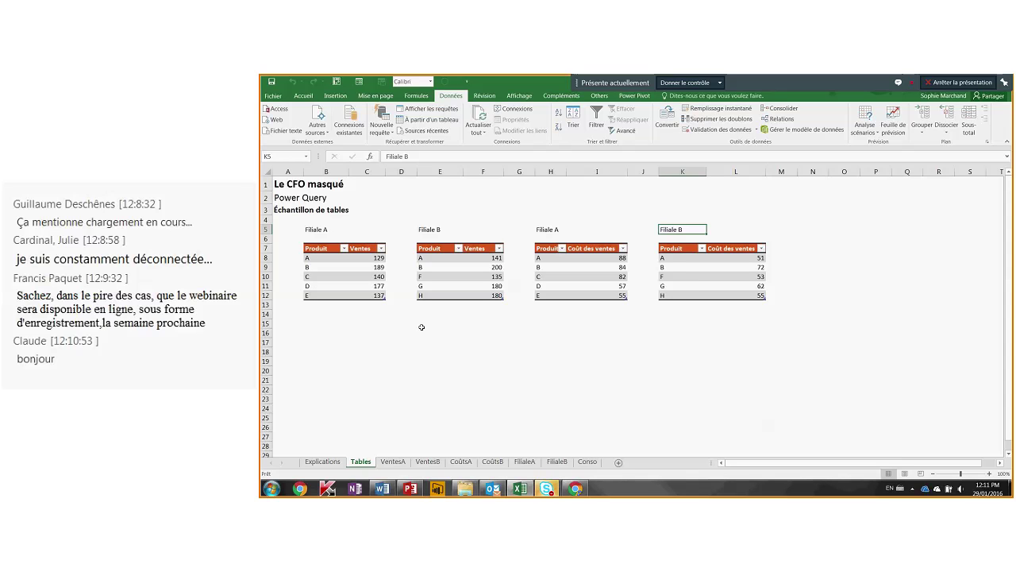
{"action": "left_click", "coordinate": [334, 335]}
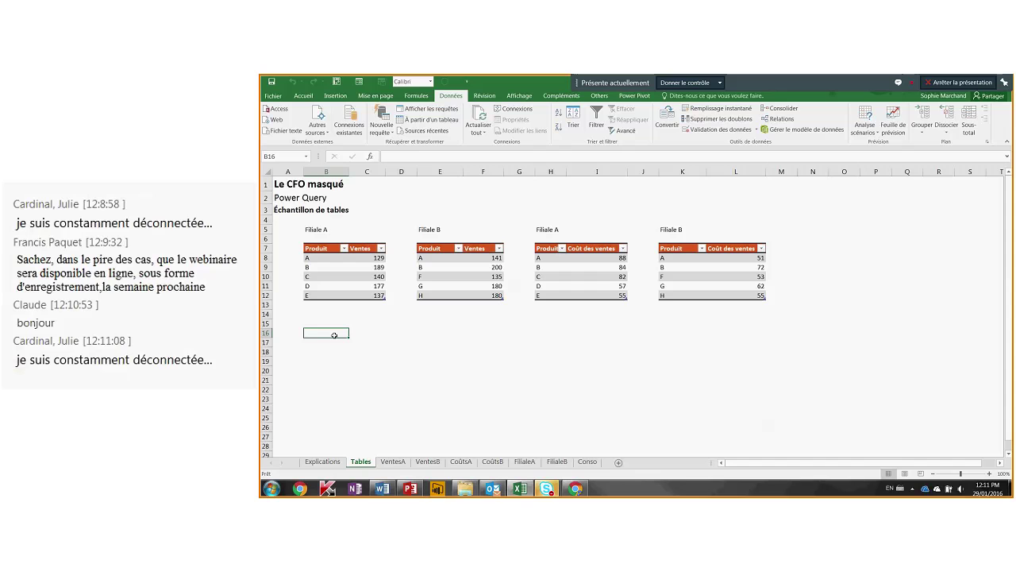
- Display the workbook's queries and open the FilialeA query in the query editor
{"action": "left_click", "coordinate": [429, 107]}
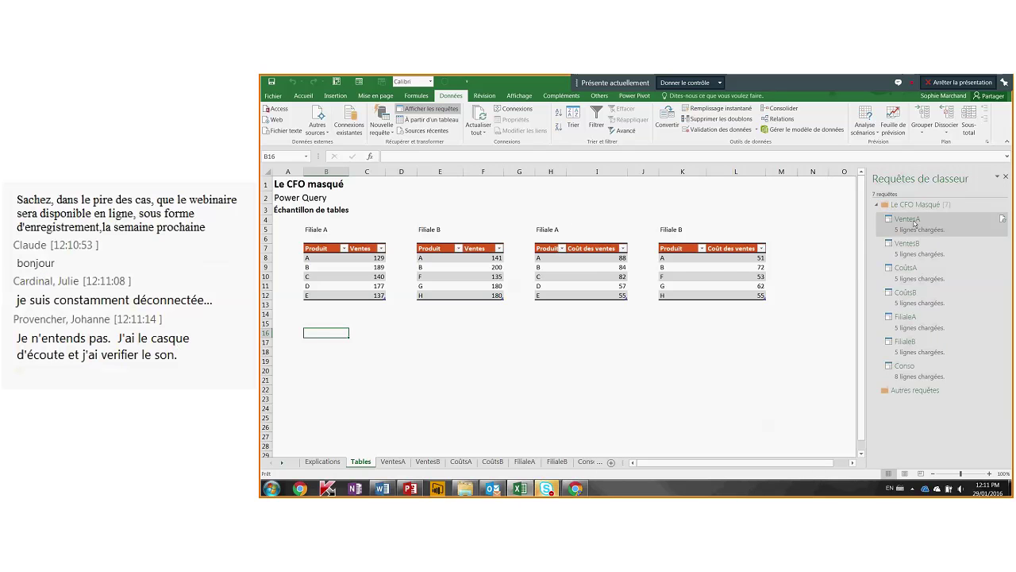
{"action": "mouse_move", "coordinate": [912, 226]}
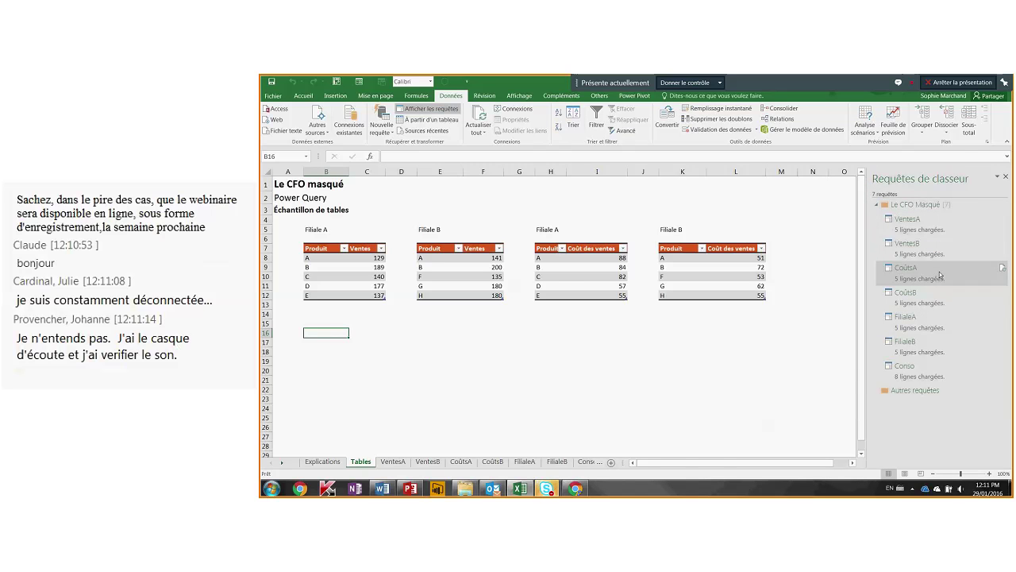
{"action": "mouse_move", "coordinate": [935, 297]}
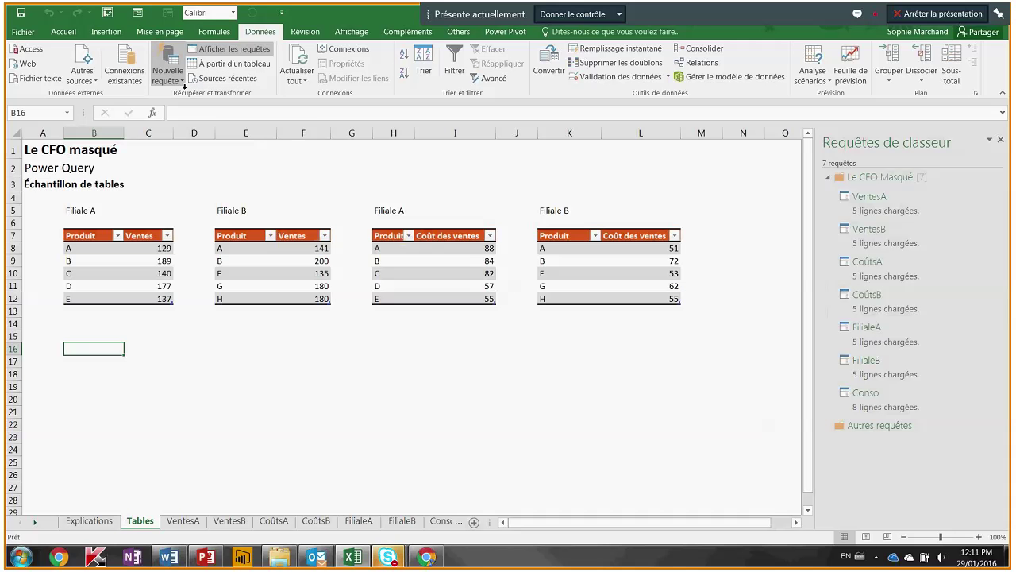
{"action": "left_click", "coordinate": [175, 79]}
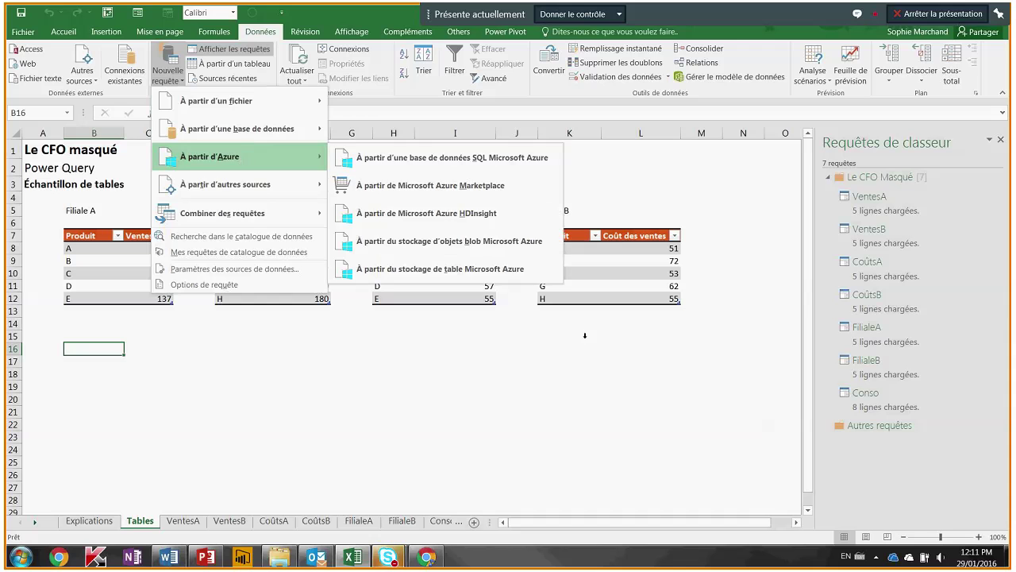
{"action": "left_click", "coordinate": [703, 375]}
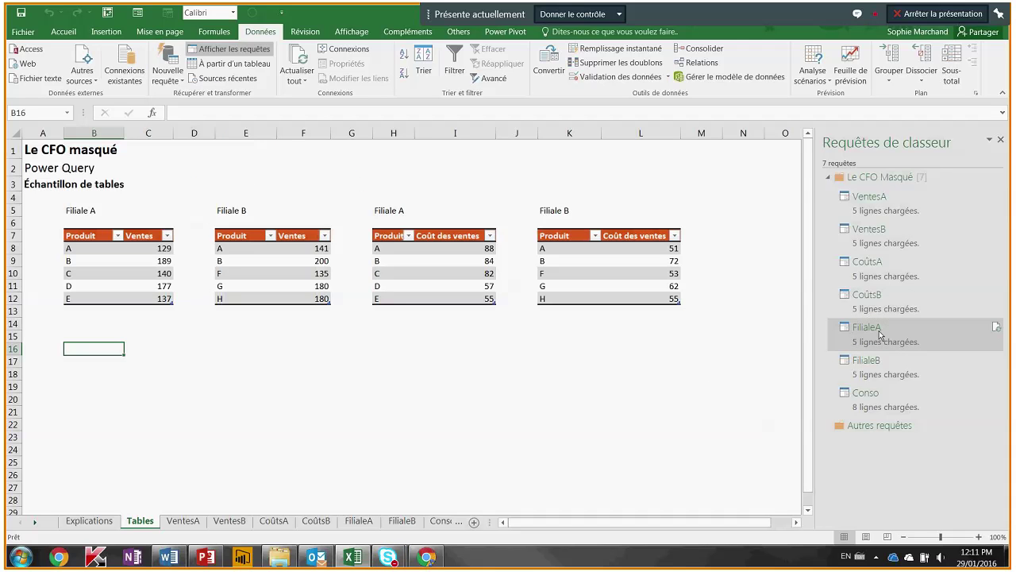
{"action": "mouse_move", "coordinate": [881, 336]}
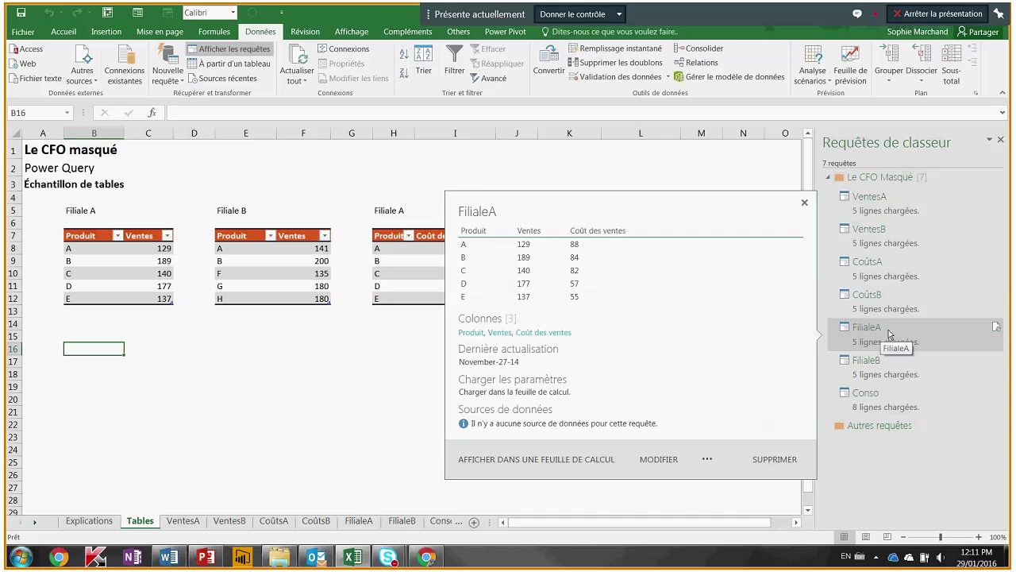
{"action": "left_click", "coordinate": [887, 337]}
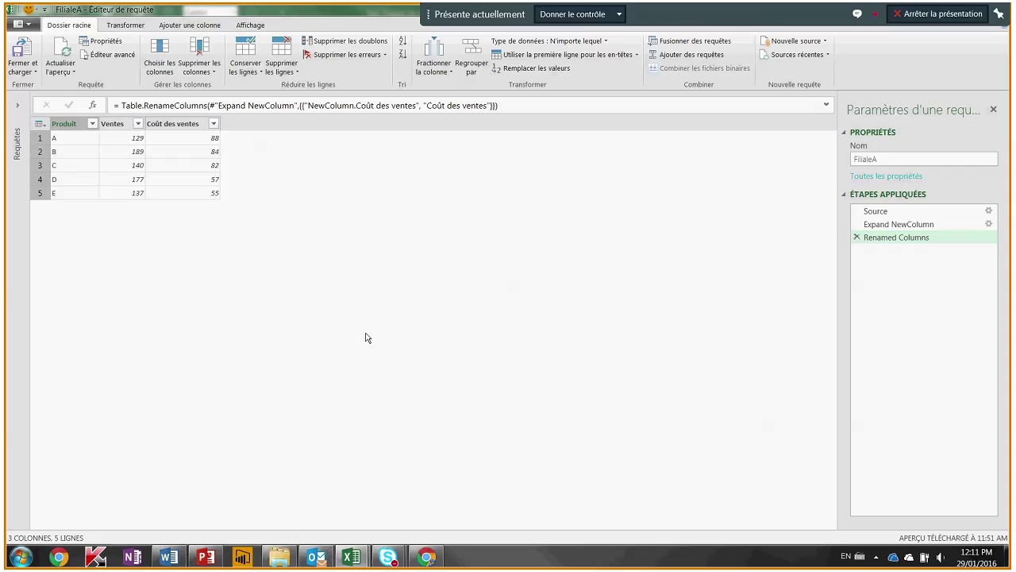
- Expand the list of queries and inspect the contents of VentesA, VentesB, CoûtsA and CoûtsB
{"action": "left_click", "coordinate": [17, 105]}
{"action": "left_click", "coordinate": [55, 138]}
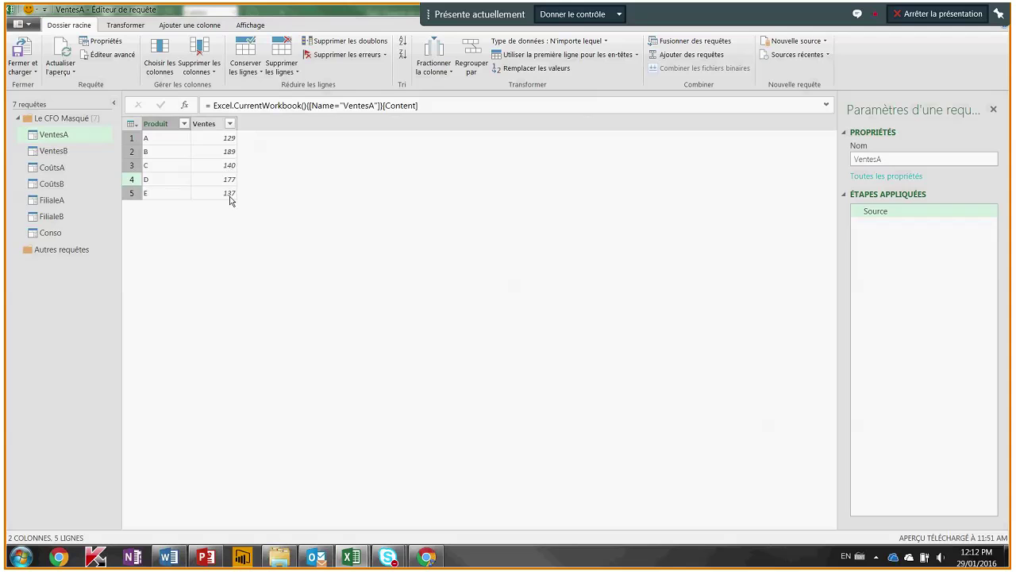
{"action": "left_click", "coordinate": [73, 150]}
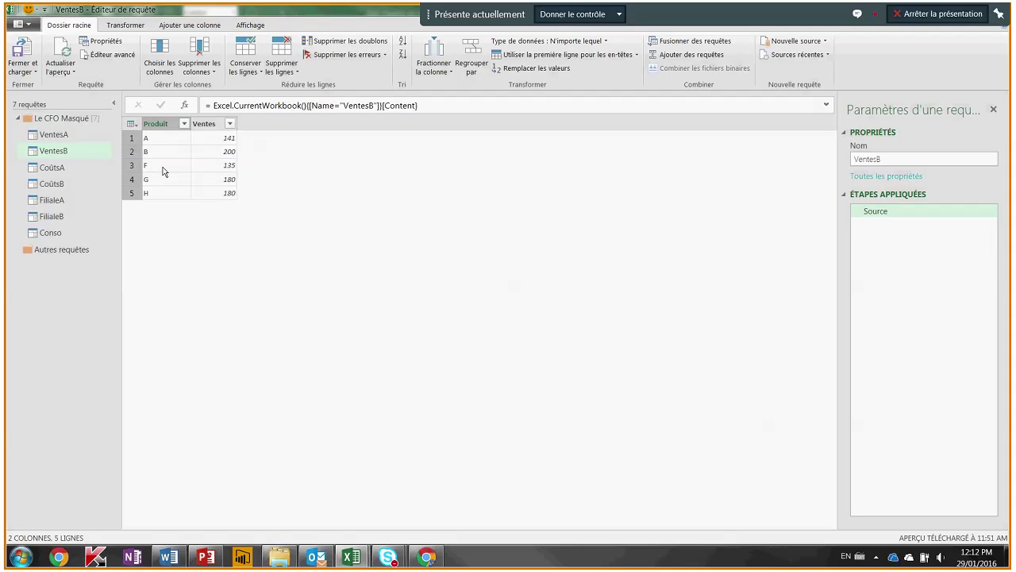
{"action": "left_click", "coordinate": [53, 169]}
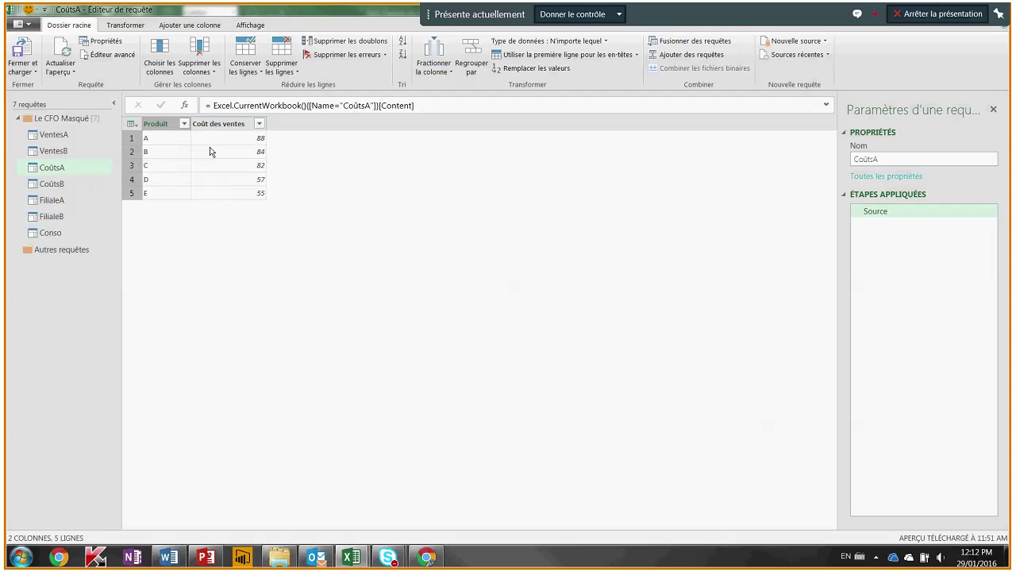
{"action": "left_click", "coordinate": [62, 184]}
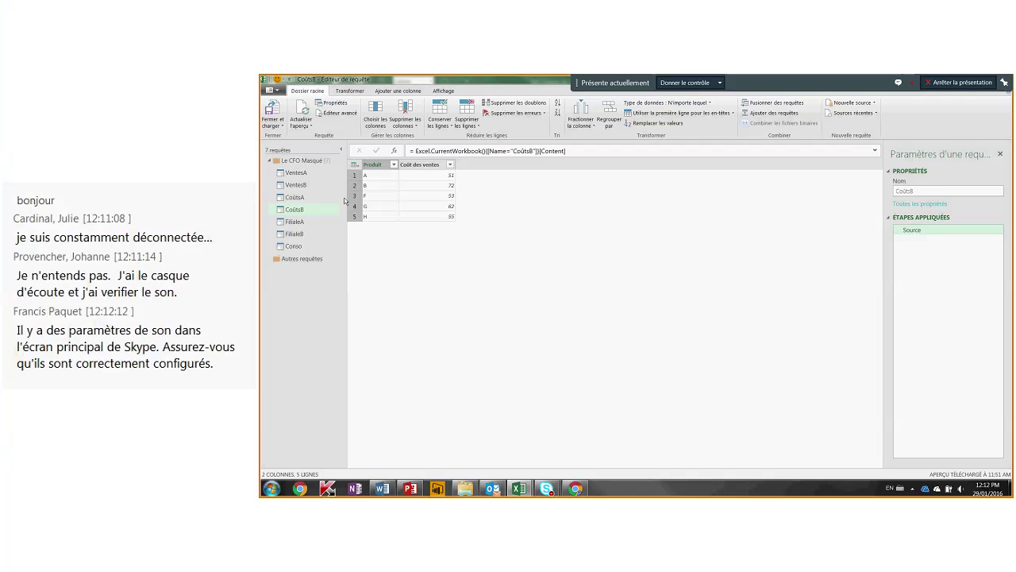
- Review FilialeA's applied steps from Source to Renamed Columns, checking the expandable columns of NewColumn without applying a change
{"action": "left_click", "coordinate": [297, 225]}
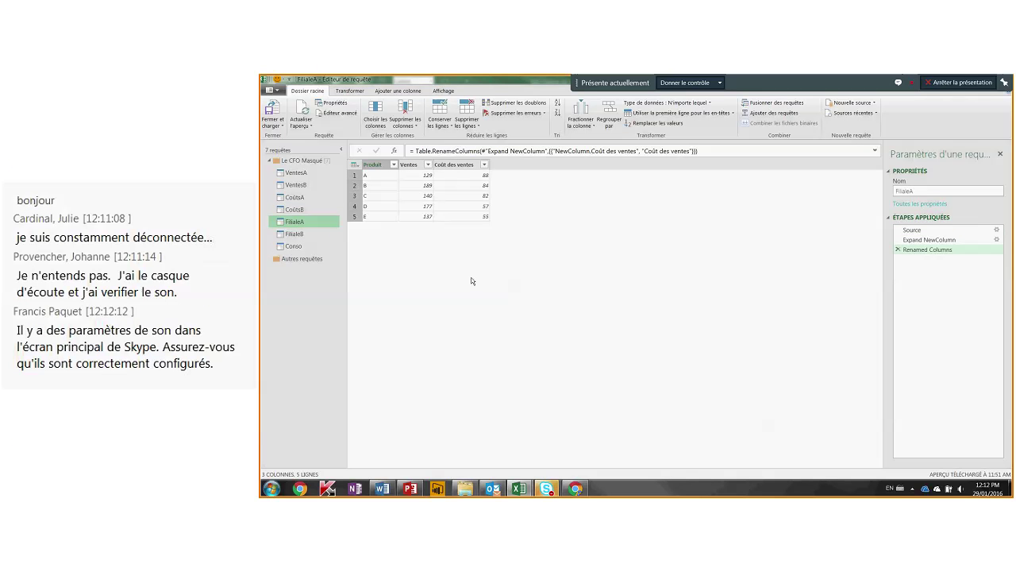
{"action": "left_click", "coordinate": [914, 230]}
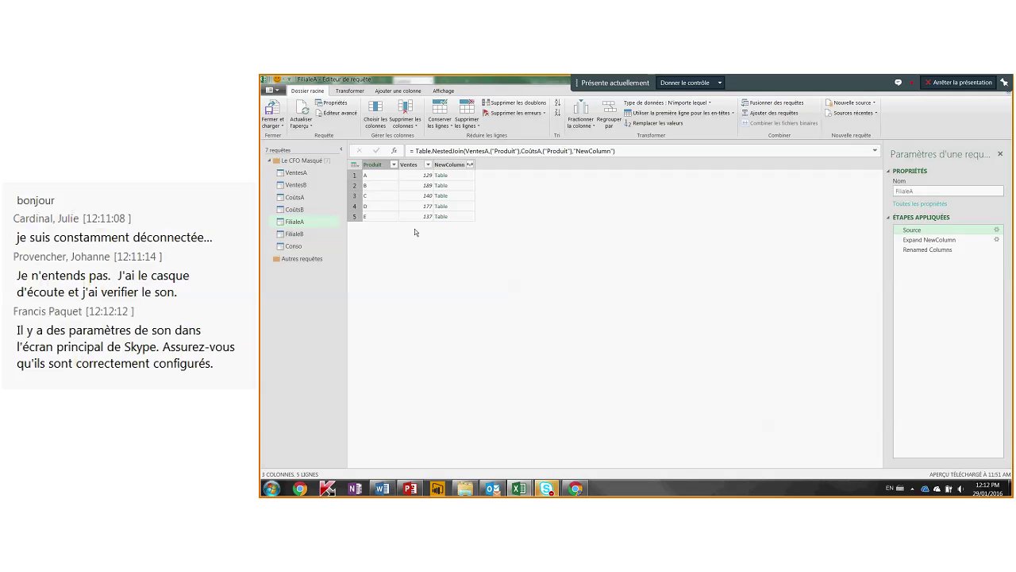
{"action": "left_click", "coordinate": [470, 166]}
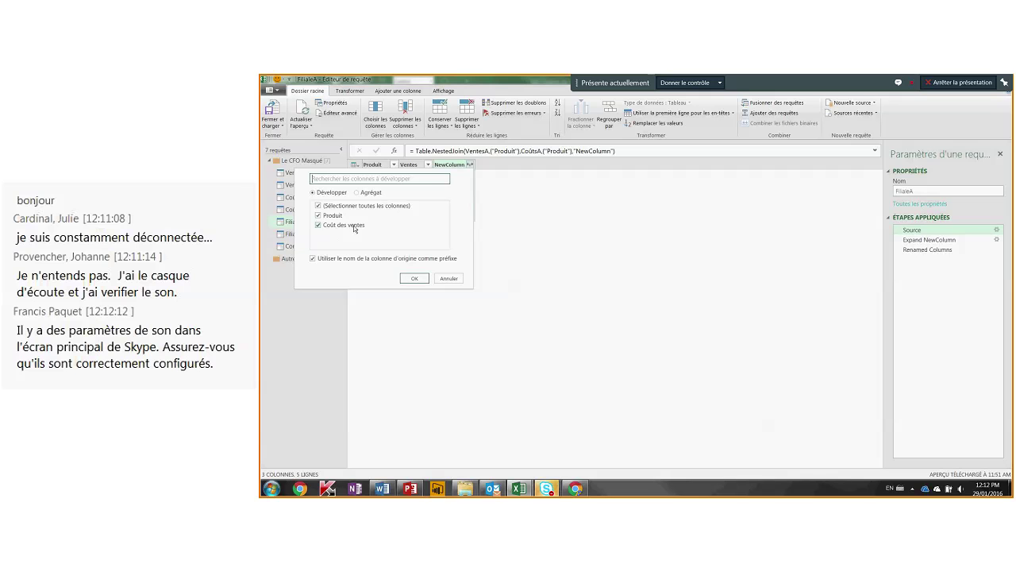
{"action": "left_click", "coordinate": [448, 278]}
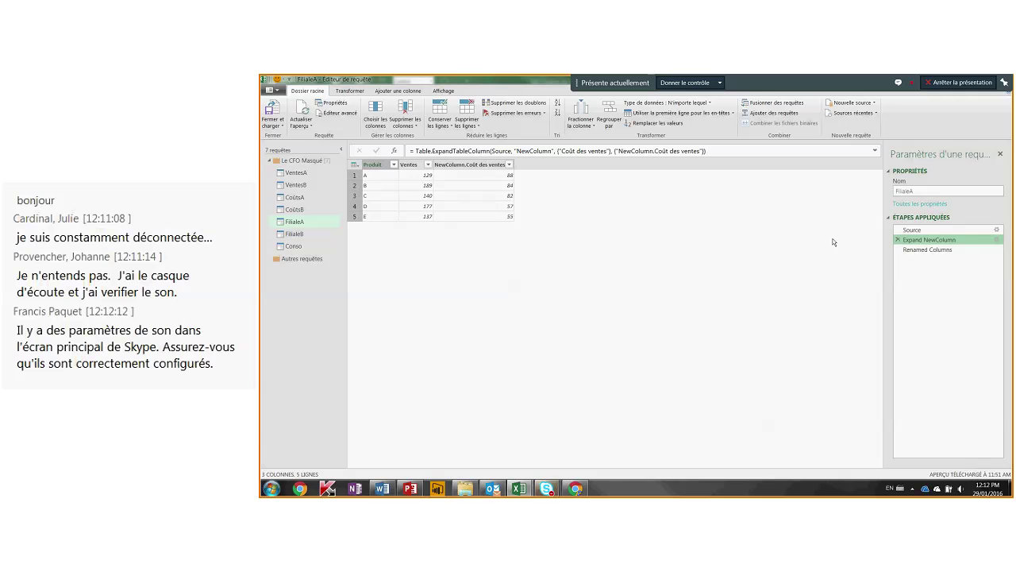
{"action": "left_click", "coordinate": [920, 250]}
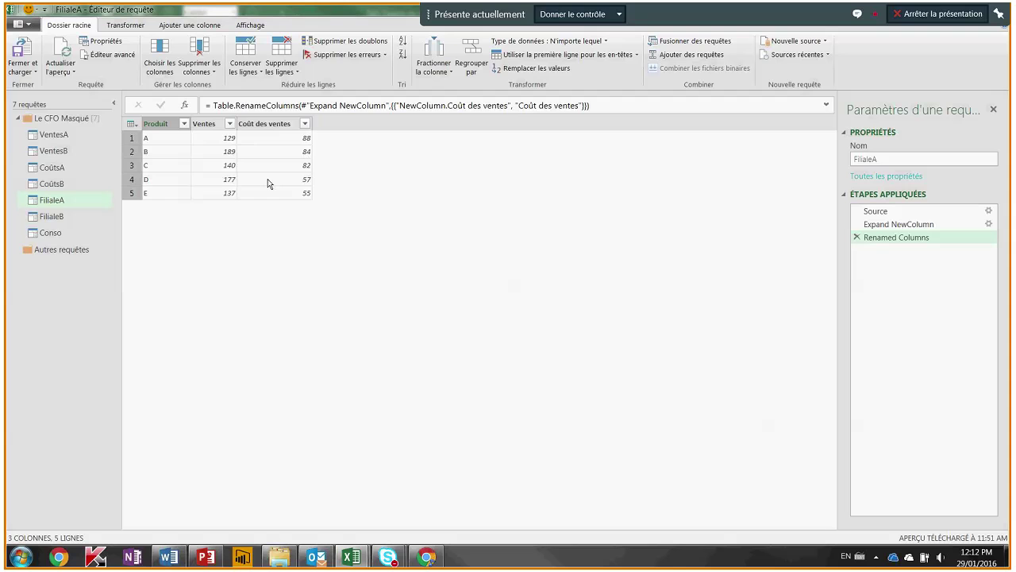
- Review FilialeB's applied steps in order: Source, Expand NewColumn and Renamed Columns
{"action": "left_click", "coordinate": [69, 221]}
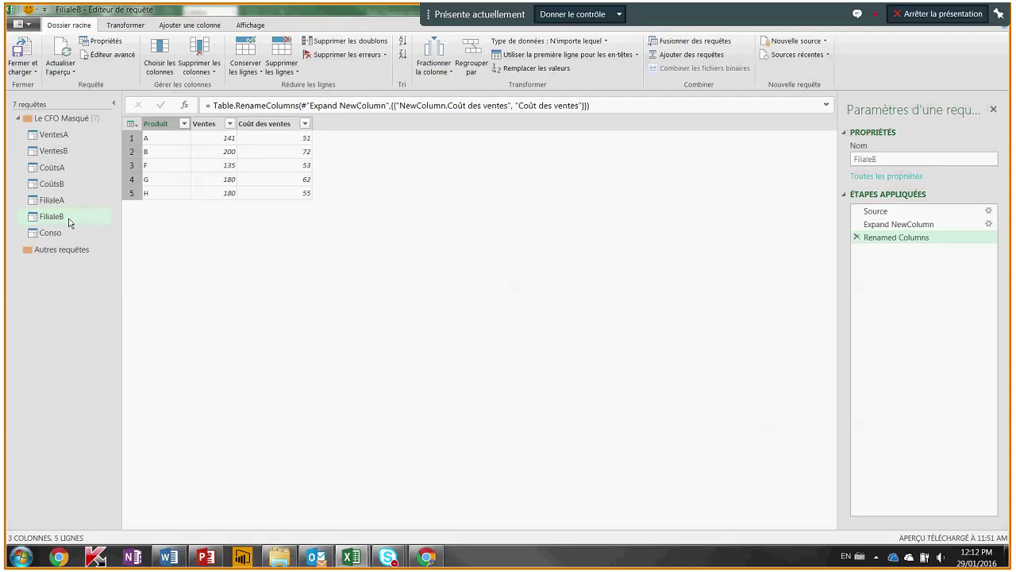
{"action": "left_click", "coordinate": [873, 212]}
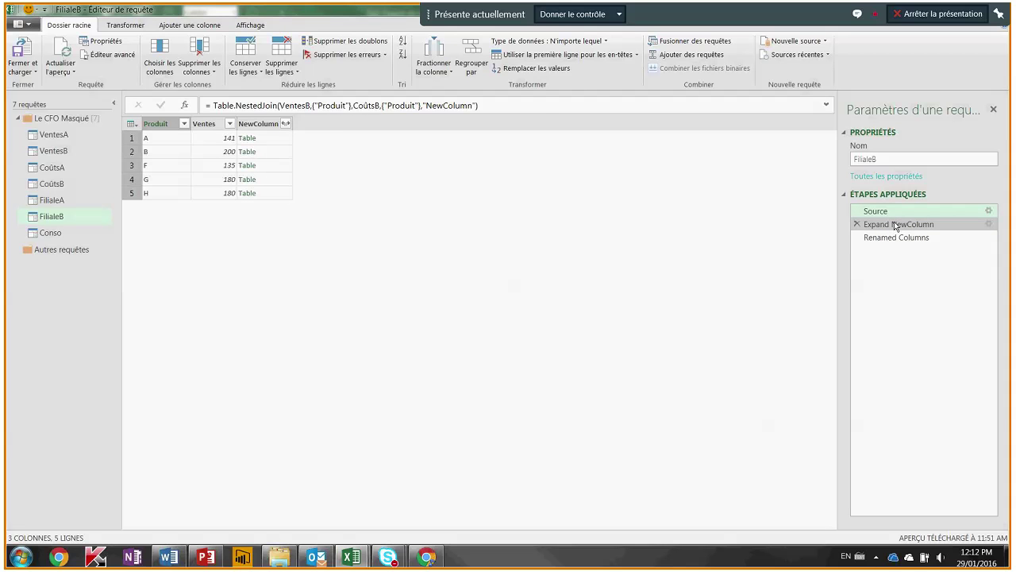
{"action": "left_click", "coordinate": [895, 226]}
{"action": "left_click", "coordinate": [902, 237]}
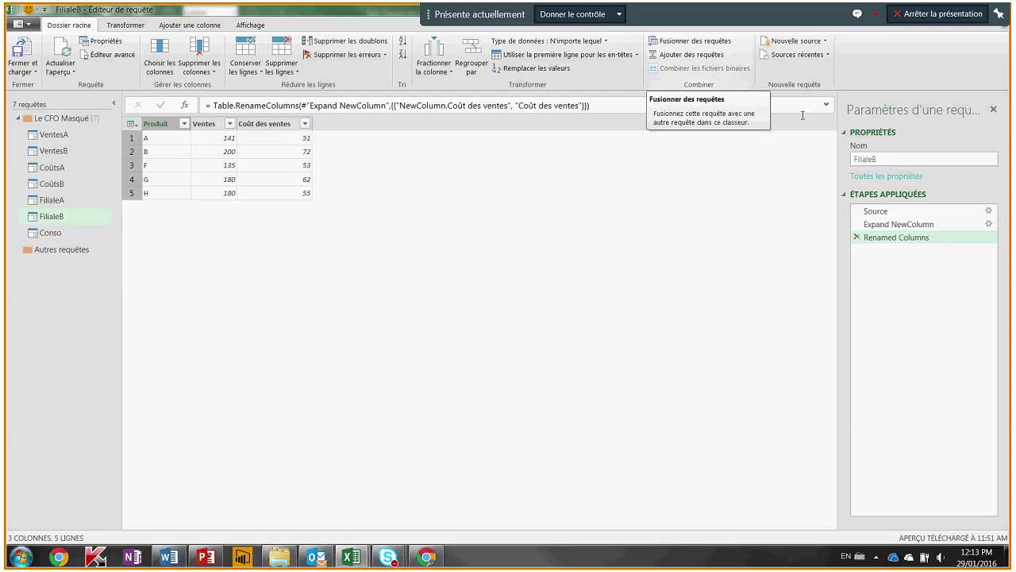
- Close the query editor and return to the workbook's FilialeA sheet
{"action": "double_click", "coordinate": [376, 22]}
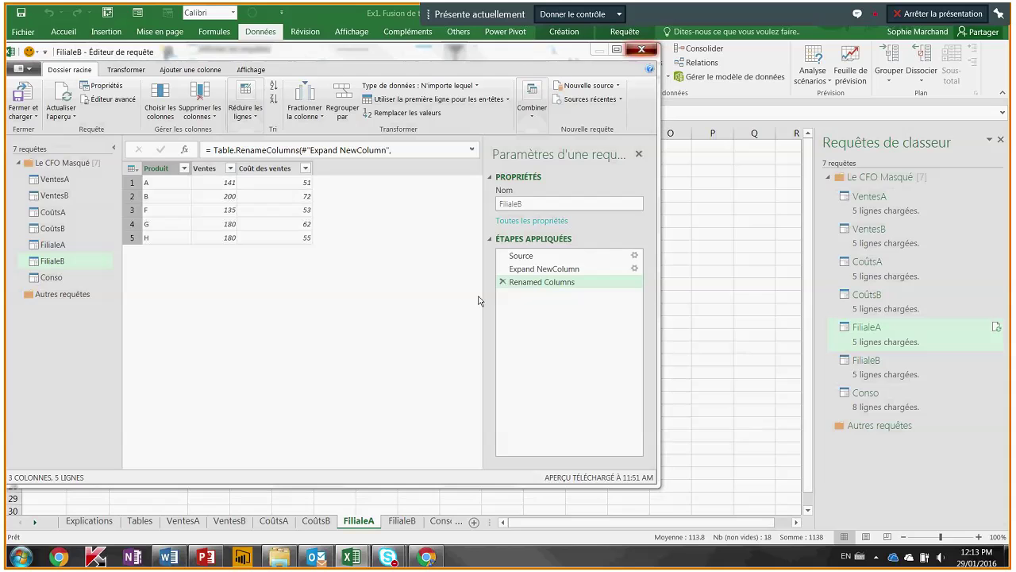
{"action": "left_click", "coordinate": [642, 49]}
{"action": "left_click", "coordinate": [395, 297]}
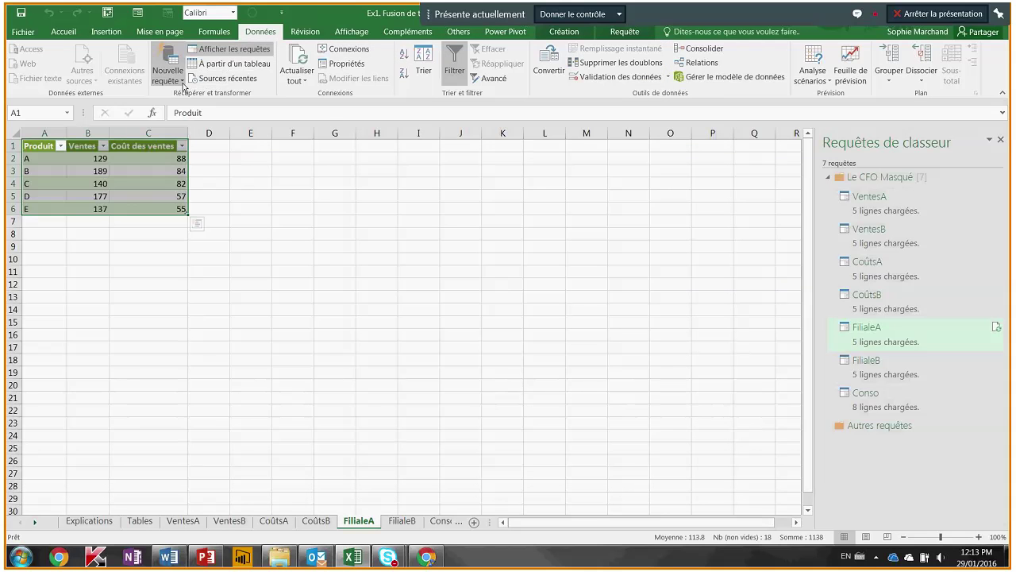
- Set up a new Fusionner query pairing VentesA with CoûtsA, and dismiss it without creating the merge
{"action": "left_click", "coordinate": [183, 86]}
{"action": "mouse_move", "coordinate": [213, 215]}
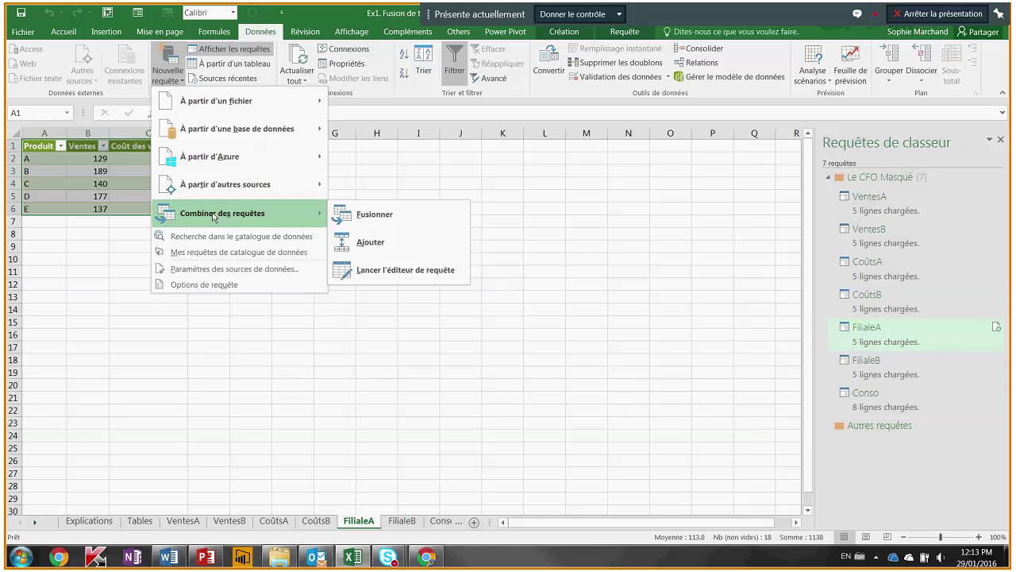
{"action": "left_click", "coordinate": [406, 329]}
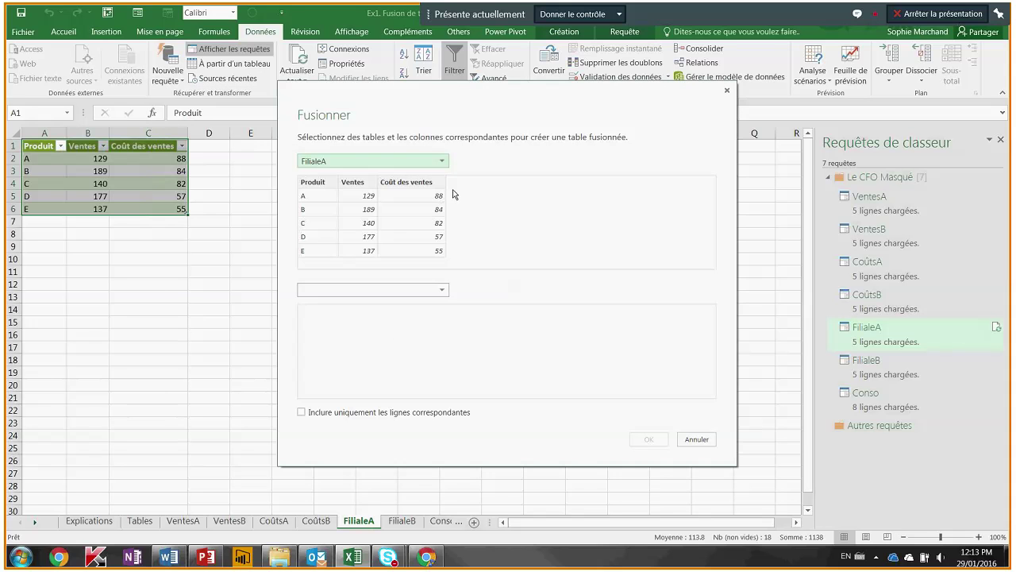
{"action": "left_click", "coordinate": [441, 160]}
{"action": "left_click", "coordinate": [440, 175]}
{"action": "left_click", "coordinate": [433, 291]}
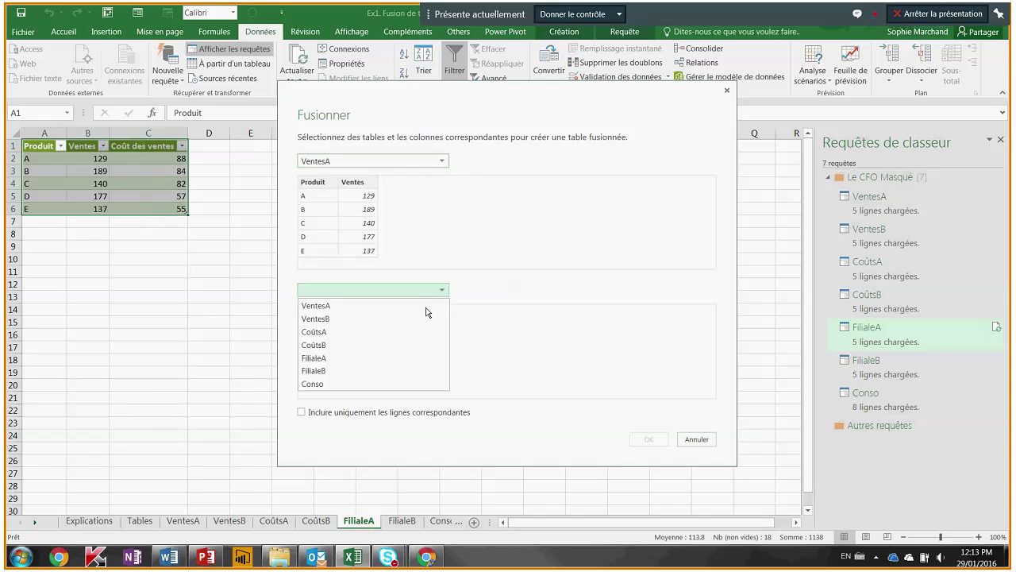
{"action": "left_click", "coordinate": [412, 331]}
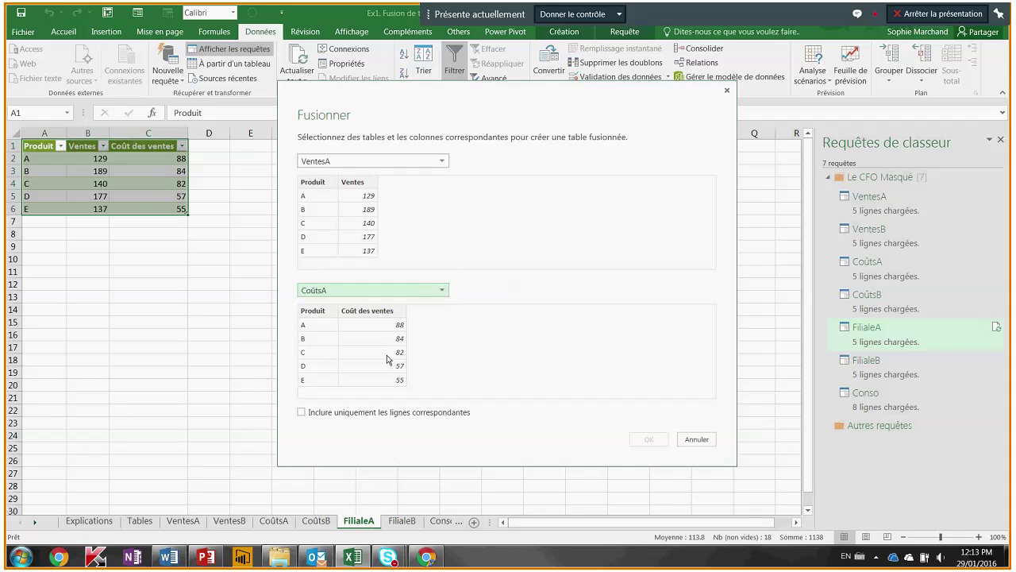
{"action": "left_click", "coordinate": [727, 92]}
- Reopen the query editor from FilialeA, maximized, and review the Source step of the Conso query
{"action": "double_click", "coordinate": [880, 338]}
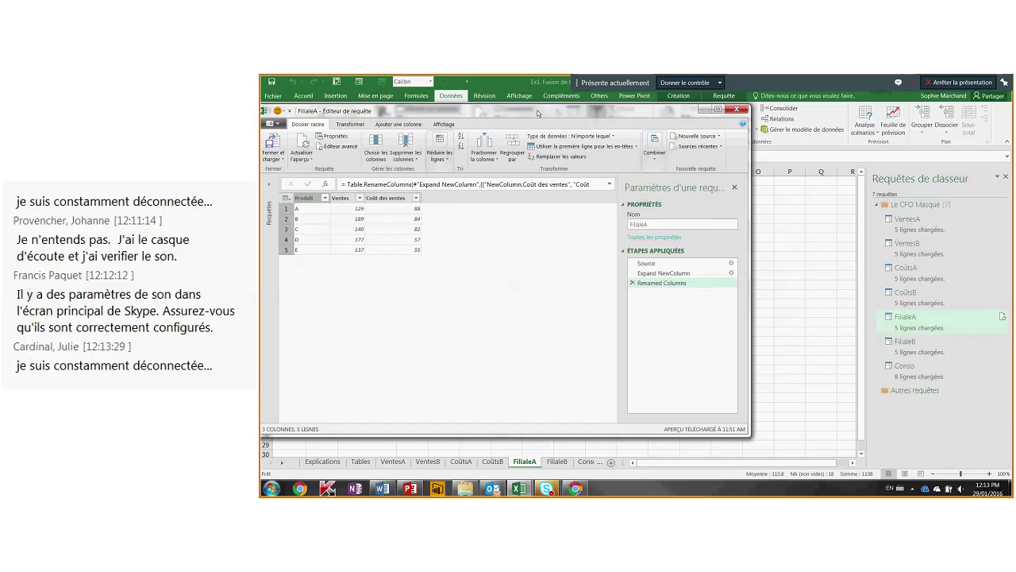
{"action": "left_click_drag", "start_coordinate": [544, 116], "coordinate": [632, 119]}
{"action": "left_click", "coordinate": [366, 191]}
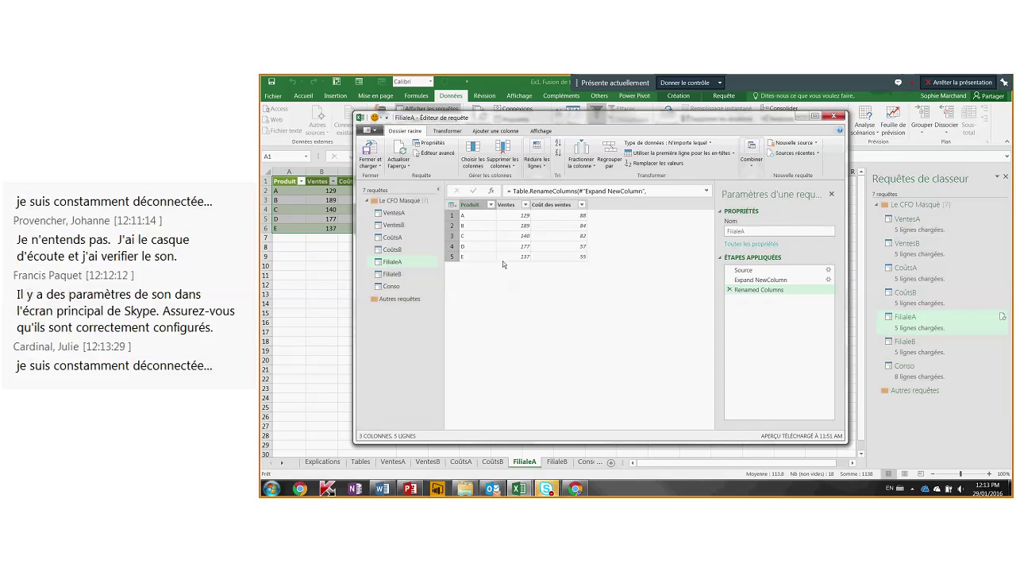
{"action": "left_click", "coordinate": [815, 117]}
{"action": "left_click", "coordinate": [296, 247]}
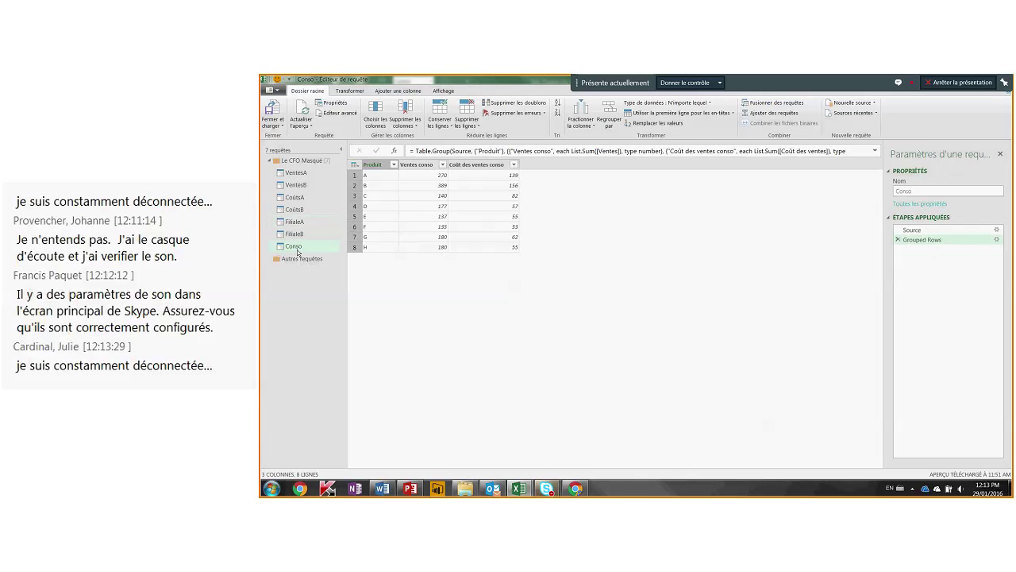
{"action": "left_click", "coordinate": [913, 229]}
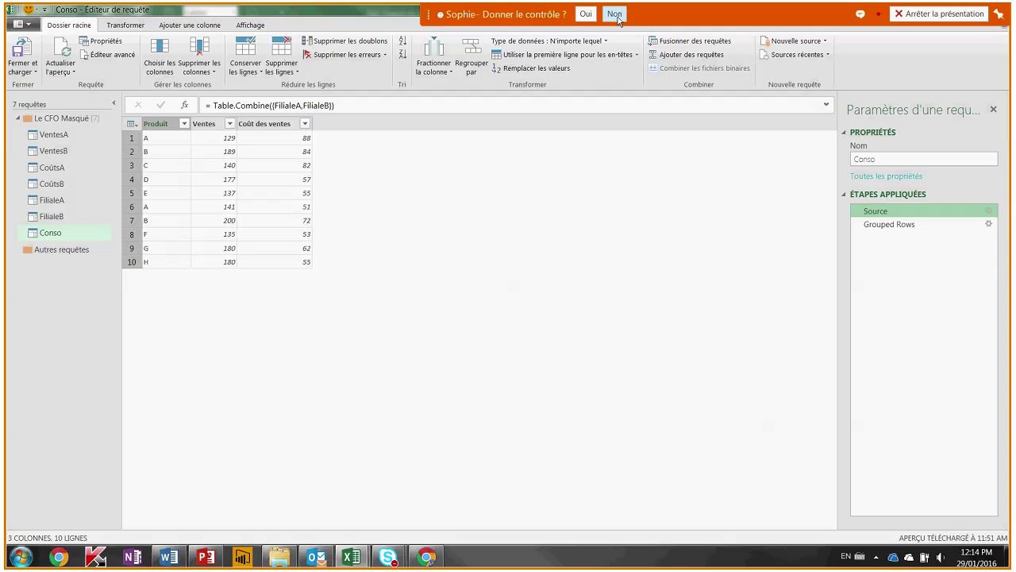
{"action": "left_click", "coordinate": [616, 15]}
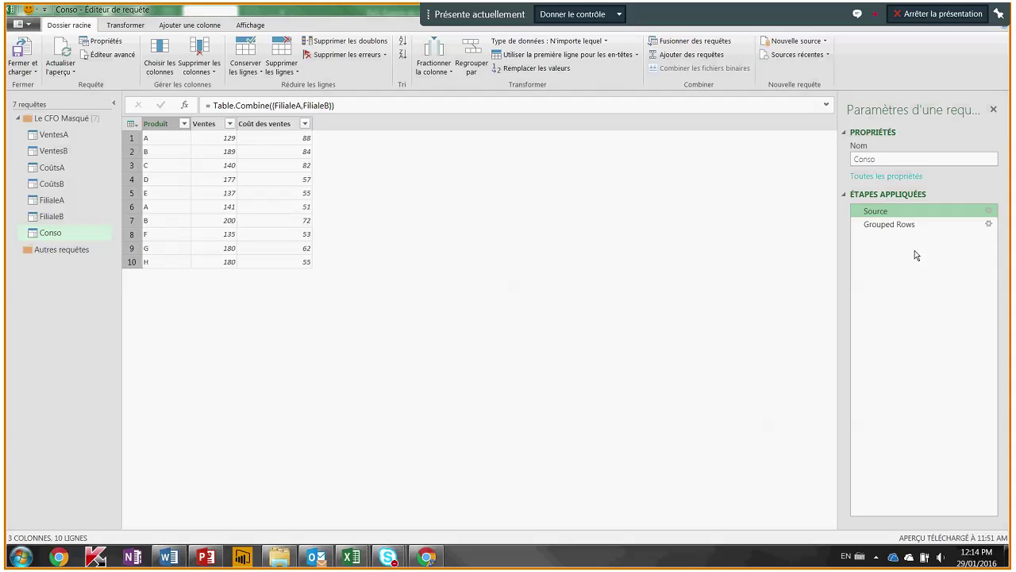
- Examine the Grouped Rows settings of the Conso query, including the aggregation operations and column choices, without changing anything
{"action": "left_click", "coordinate": [889, 225]}
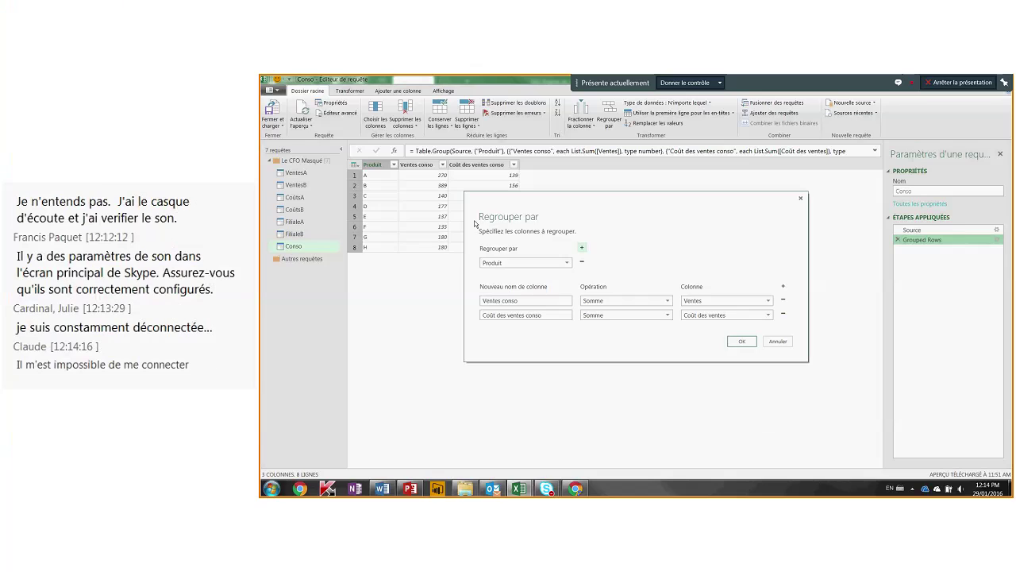
{"action": "left_click_drag", "start_coordinate": [474, 223], "coordinate": [479, 294]}
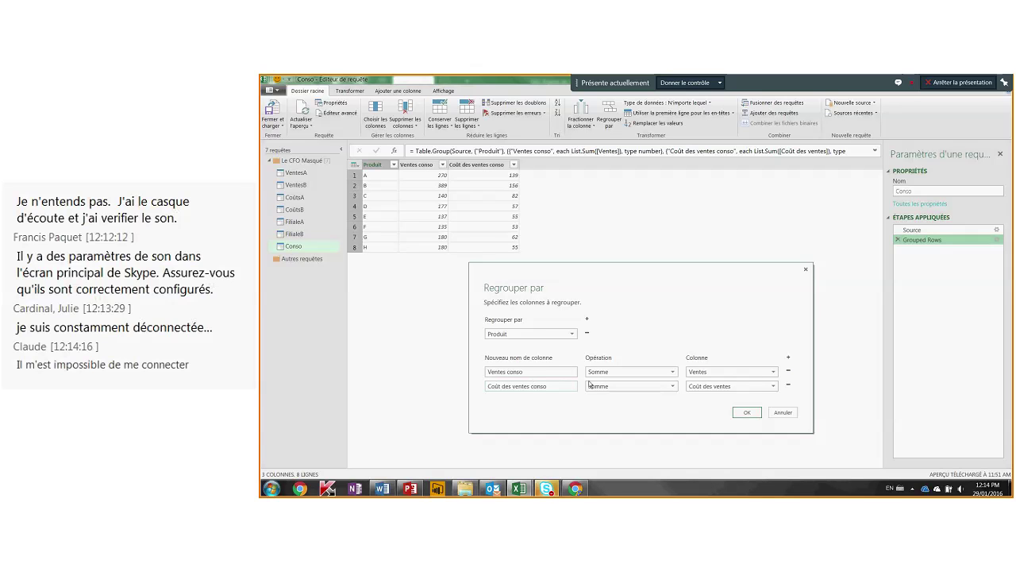
{"action": "left_click", "coordinate": [673, 373]}
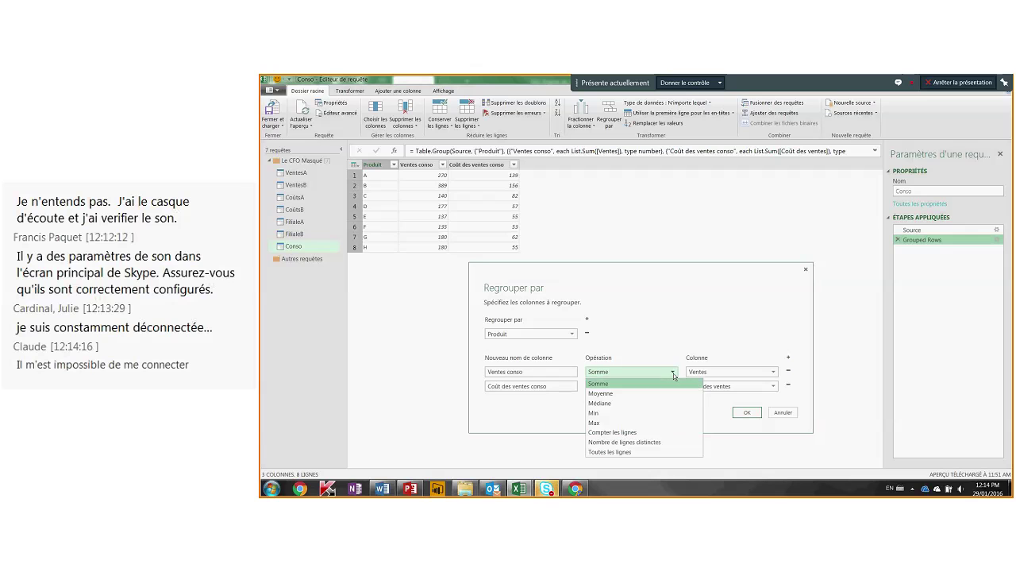
{"action": "left_click", "coordinate": [673, 373]}
{"action": "left_click", "coordinate": [774, 373]}
{"action": "left_click", "coordinate": [774, 373]}
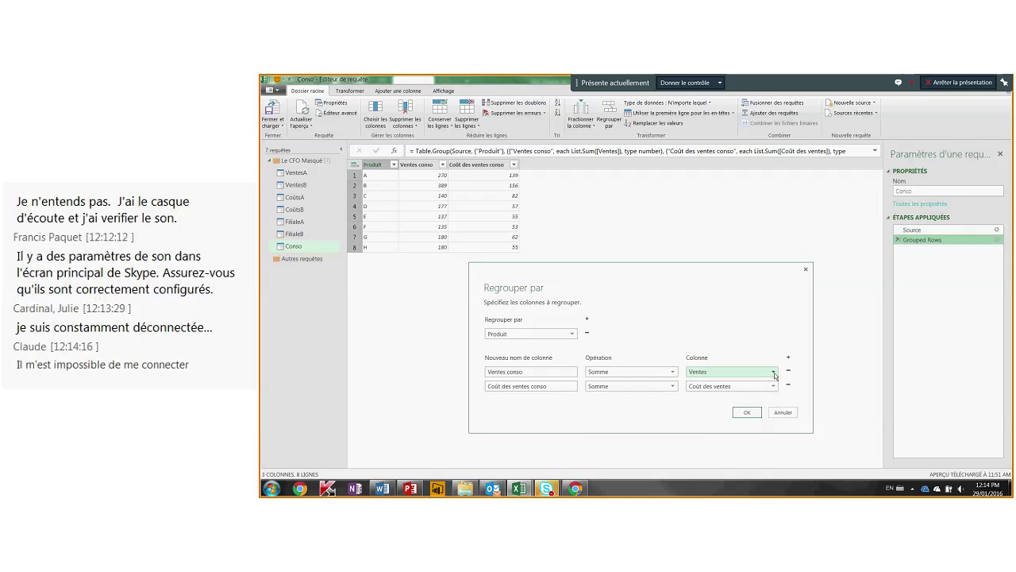
{"action": "left_click", "coordinate": [674, 372]}
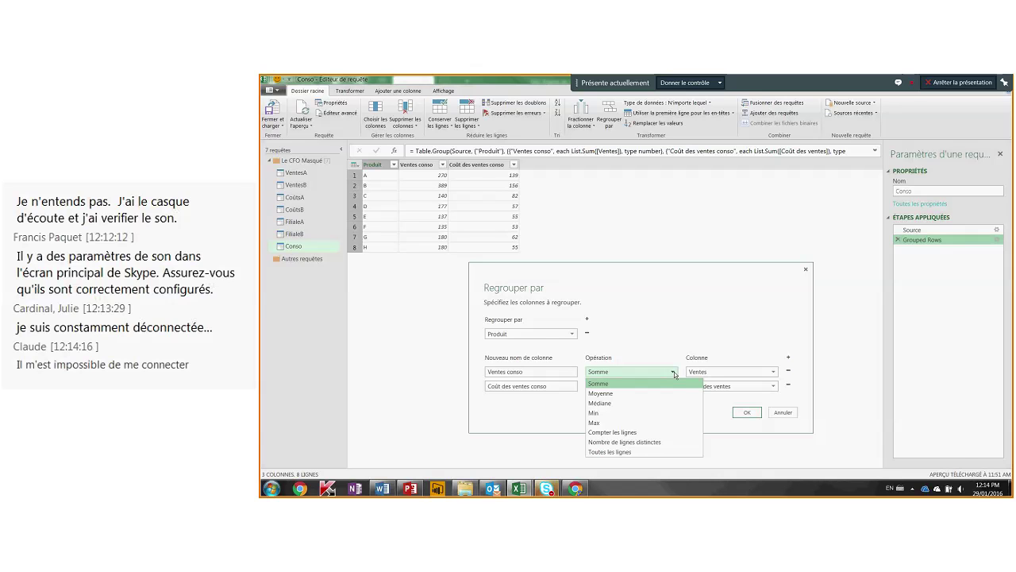
{"action": "left_click", "coordinate": [671, 373]}
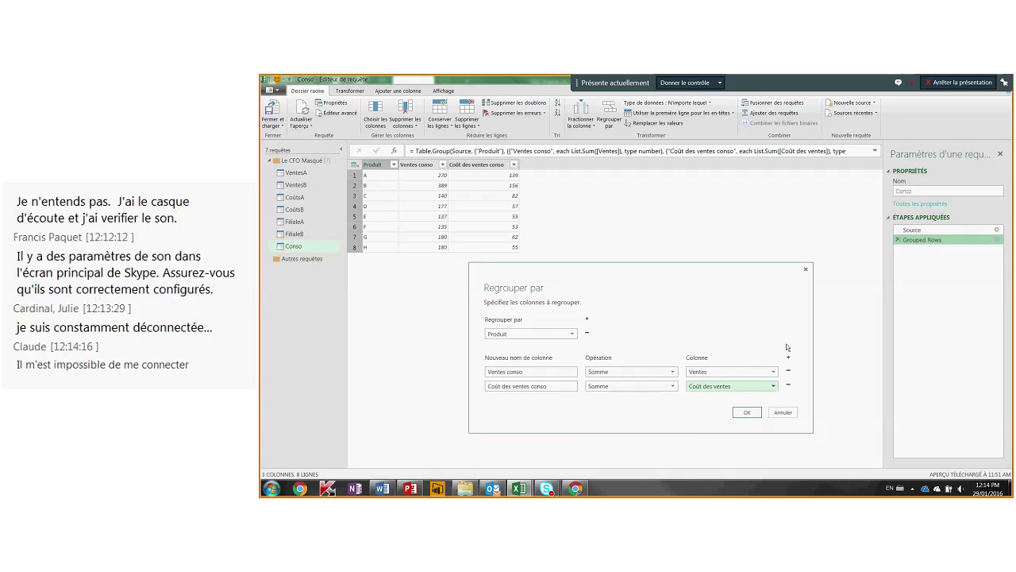
{"action": "left_click", "coordinate": [806, 269]}
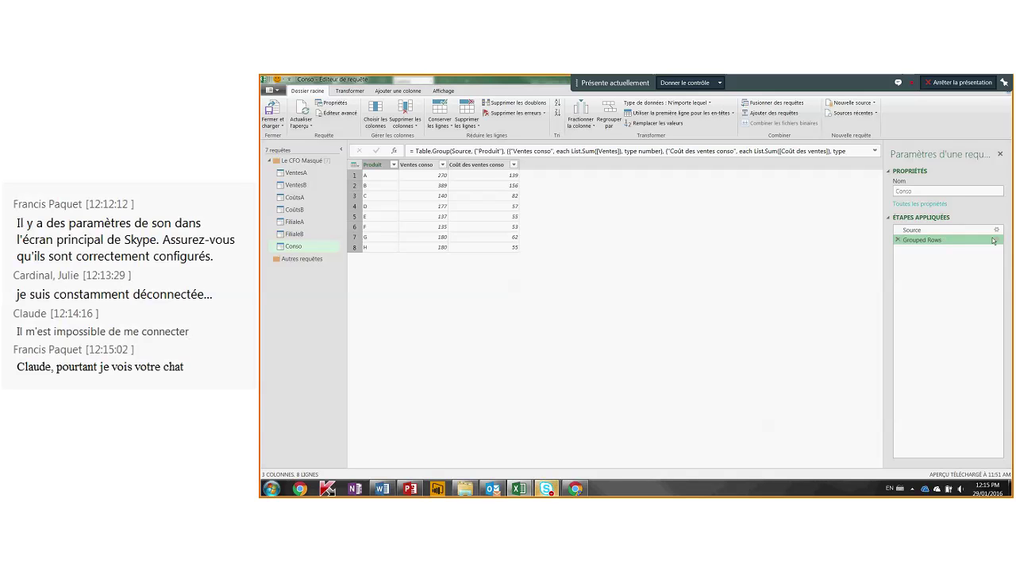
{"action": "double_click", "coordinate": [933, 242]}
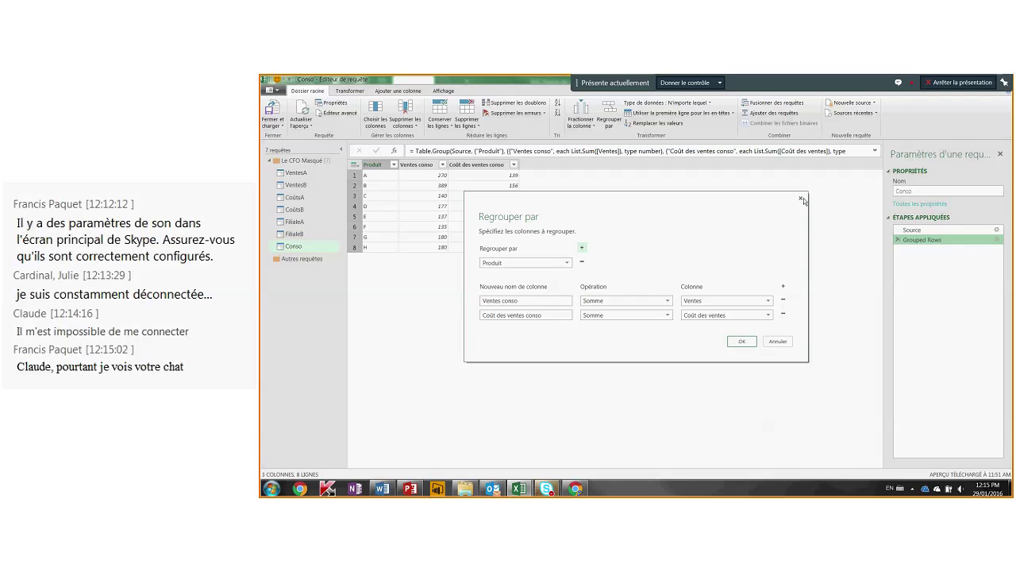
{"action": "key", "text": "Escape"}
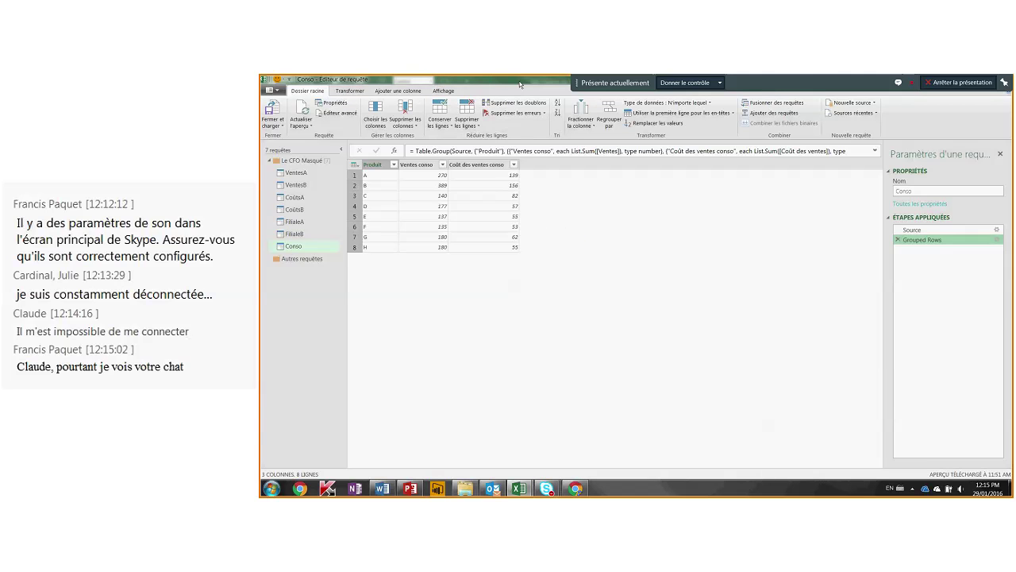
- Restore the query editor showing Conso to a smaller window and close it
{"action": "double_click", "coordinate": [515, 87]}
{"action": "left_click_drag", "start_coordinate": [482, 127], "coordinate": [479, 134]}
{"action": "left_click", "coordinate": [712, 124]}
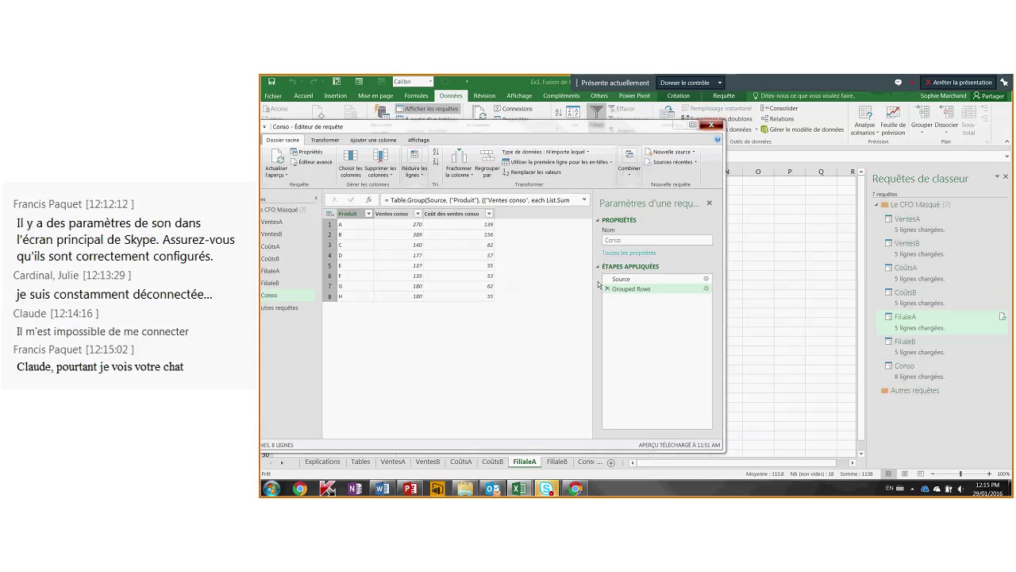
{"action": "left_click", "coordinate": [523, 308]}
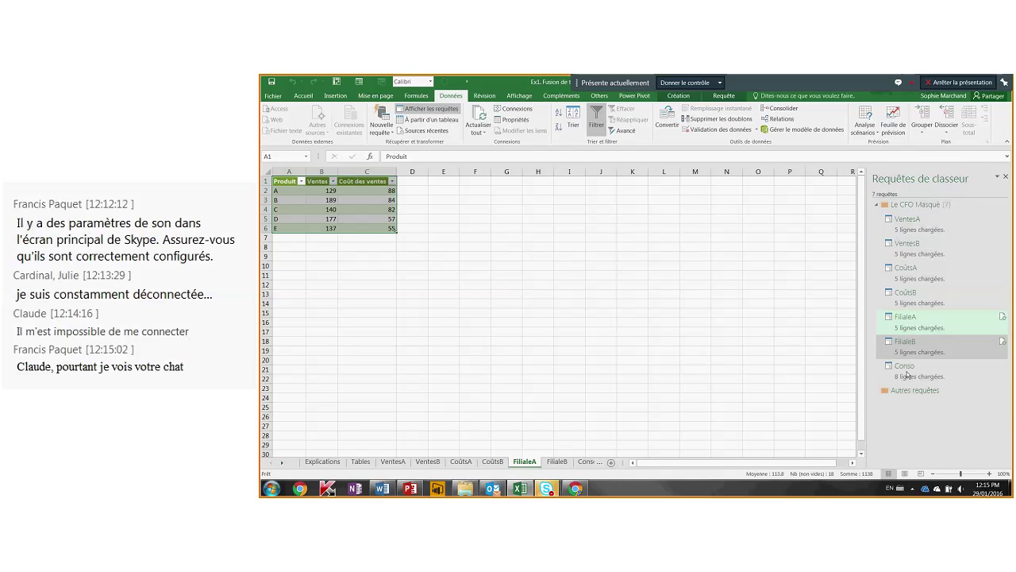
- Preview the FilialeA and Conso queries from the workbook's query list and display the Conso worksheet
{"action": "mouse_move", "coordinate": [914, 304]}
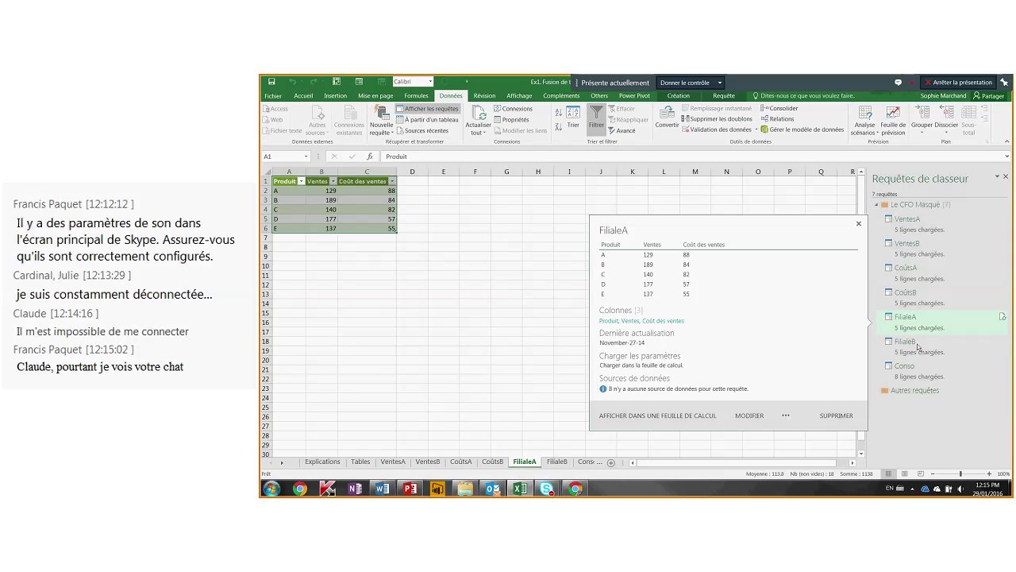
{"action": "mouse_move", "coordinate": [920, 350]}
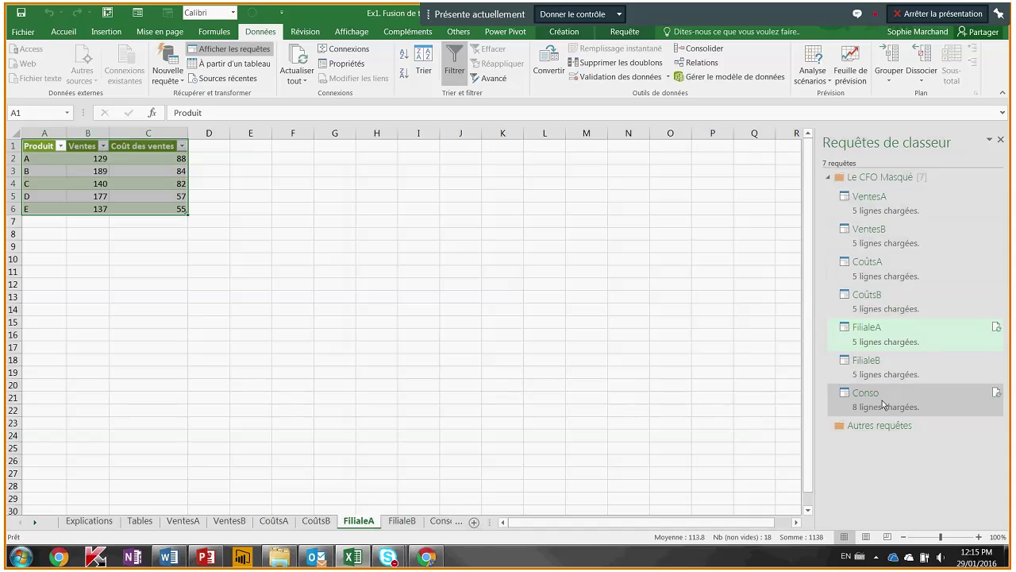
{"action": "mouse_move", "coordinate": [882, 400]}
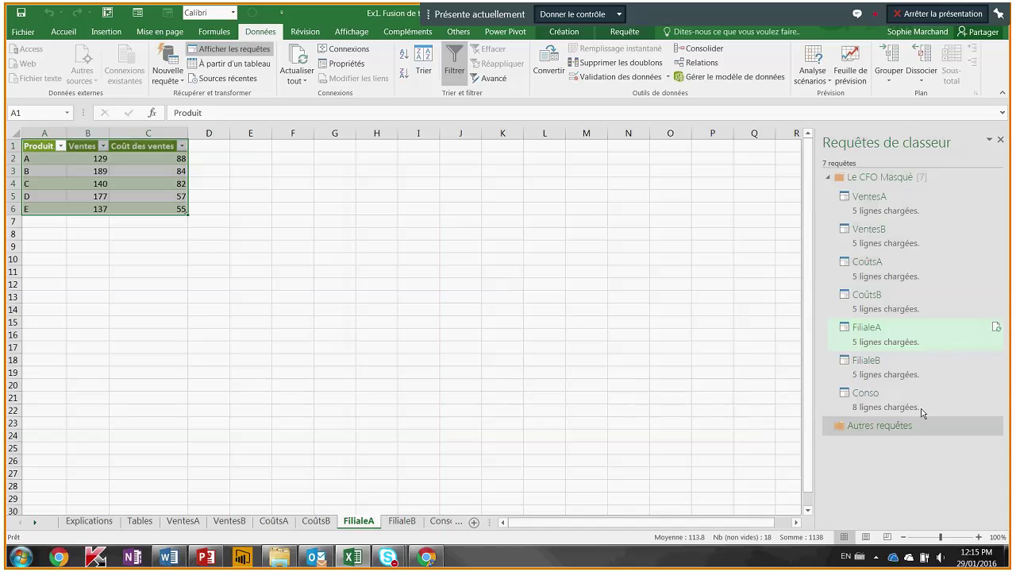
{"action": "mouse_move", "coordinate": [994, 396]}
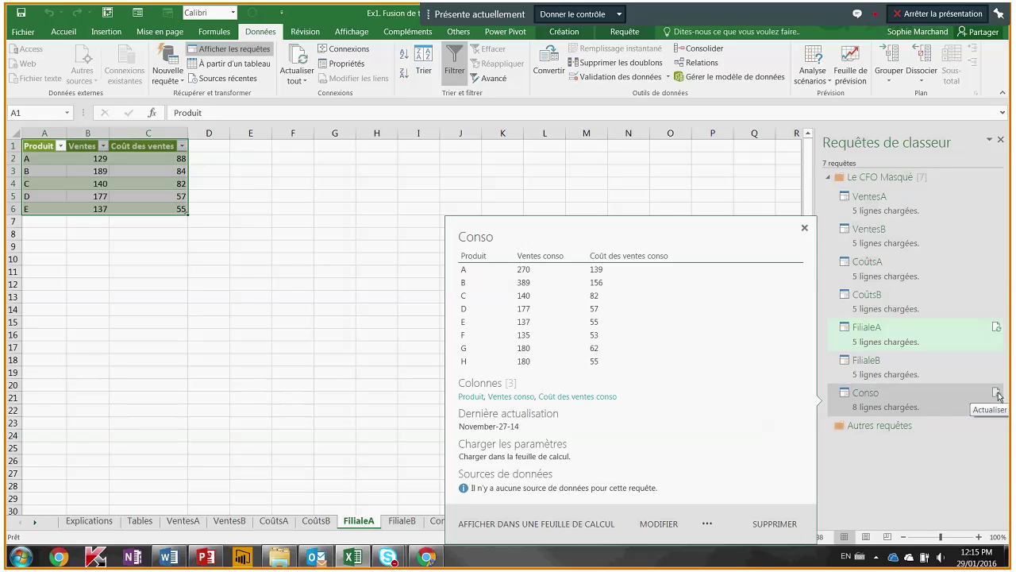
{"action": "left_click", "coordinate": [292, 385]}
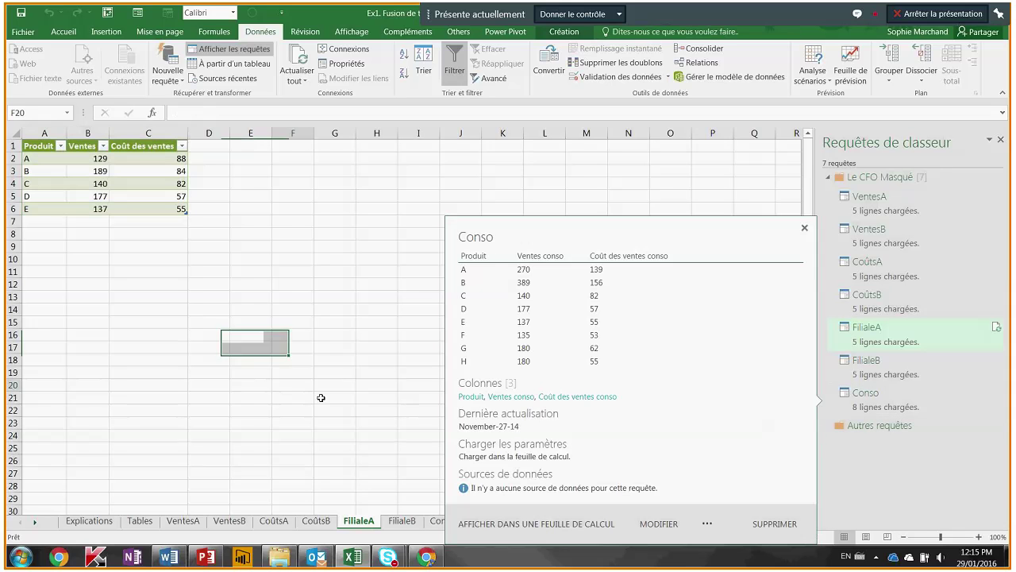
{"action": "left_click", "coordinate": [441, 524]}
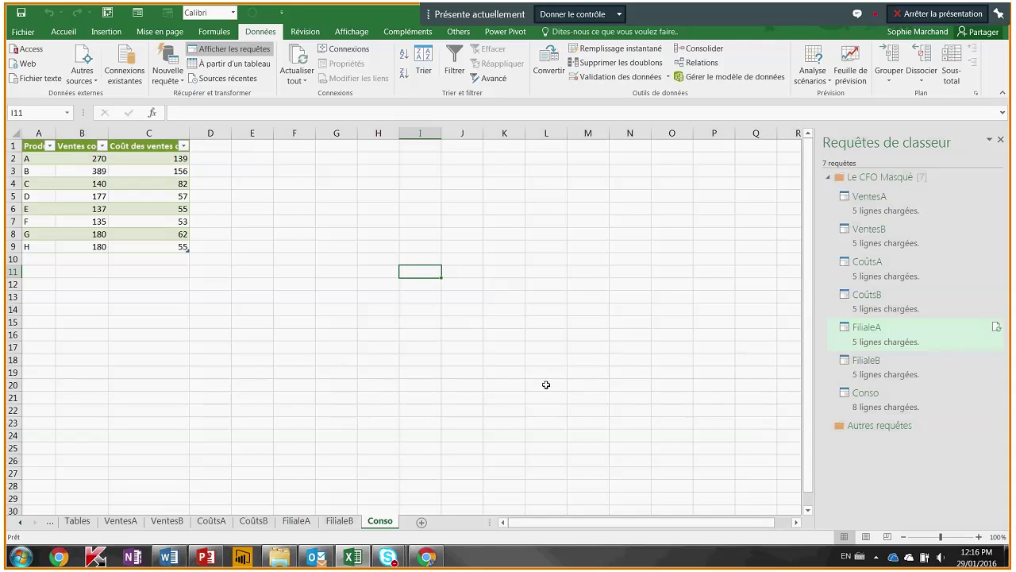
- Preview the FilialeA query from the Conso worksheet and decline the participant's request to control the presentation
{"action": "mouse_move", "coordinate": [972, 329]}
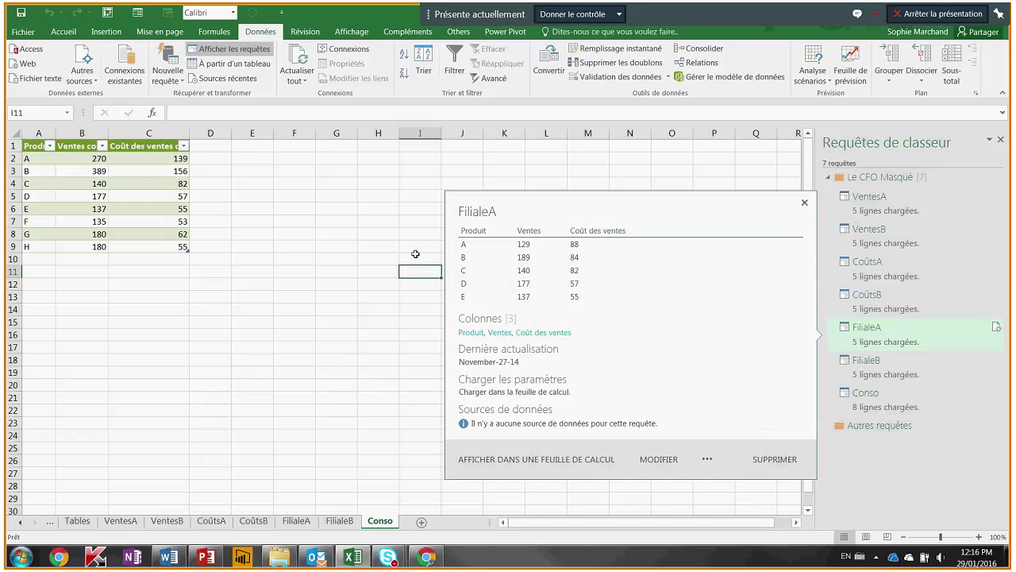
{"action": "left_click", "coordinate": [355, 308]}
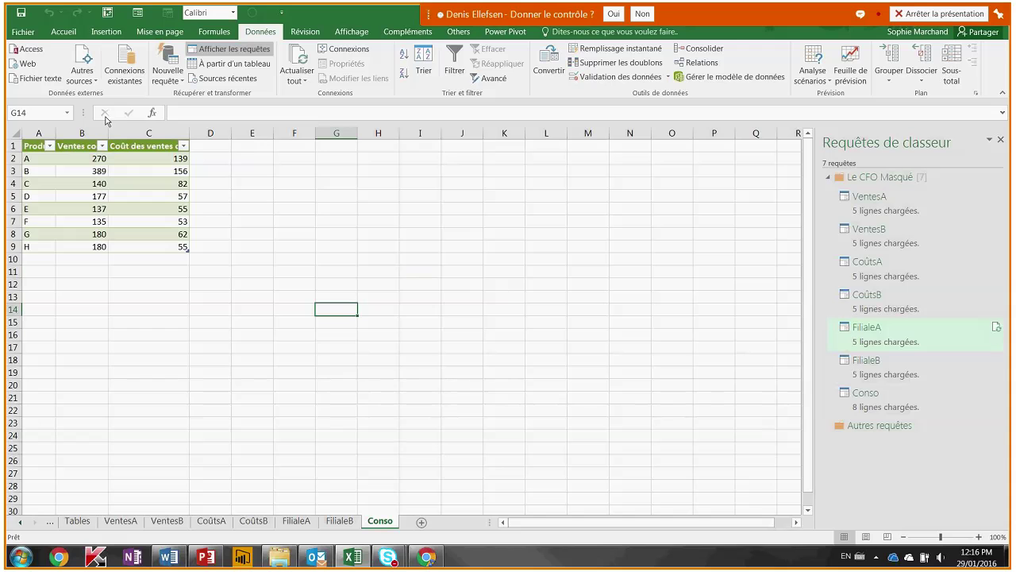
{"action": "left_click", "coordinate": [646, 15]}
- Close the Ex1. Fusion de tables workbook without saving its changes
{"action": "left_click", "coordinate": [25, 32]}
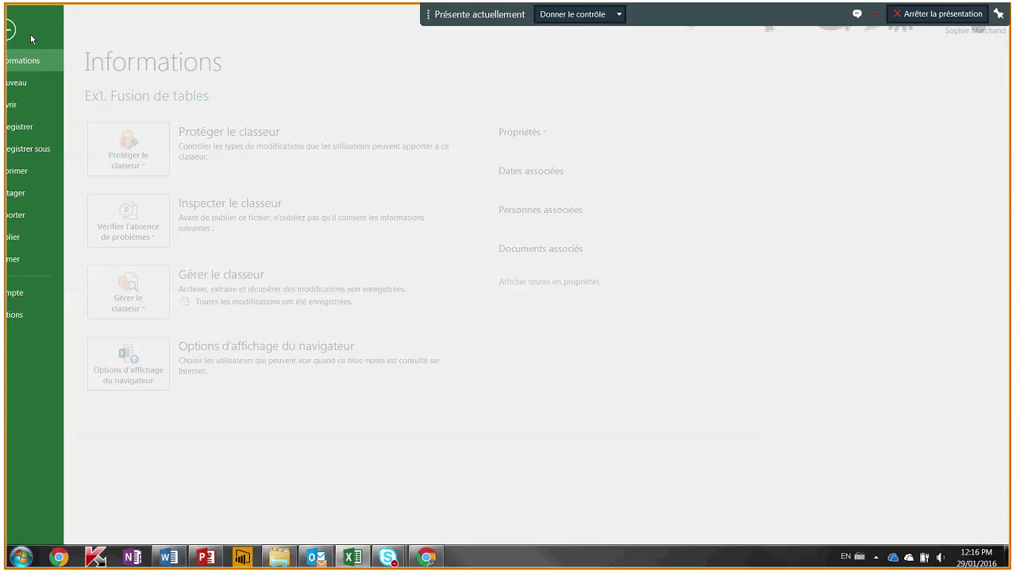
{"action": "left_click", "coordinate": [48, 253]}
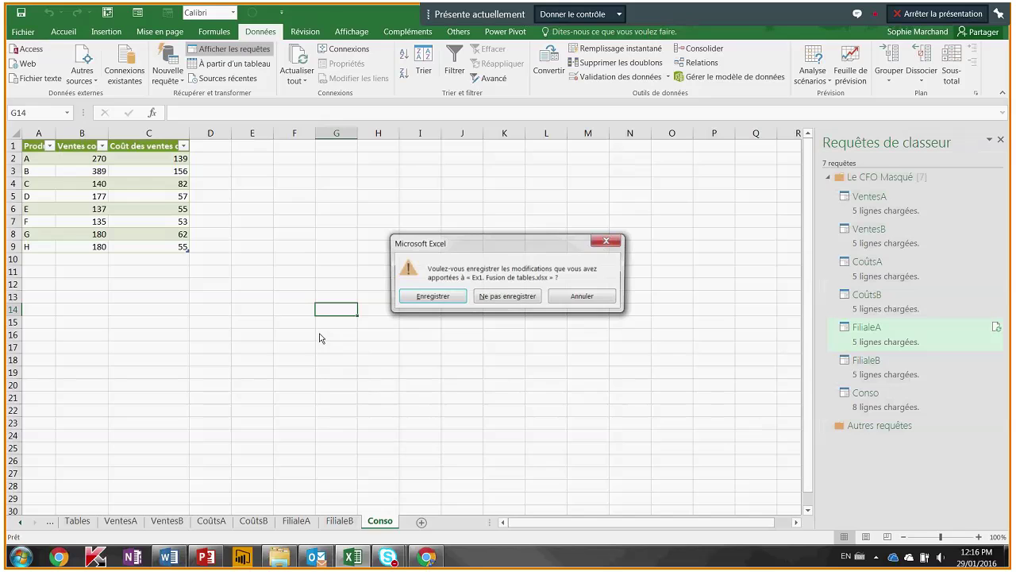
{"action": "left_click", "coordinate": [512, 300]}
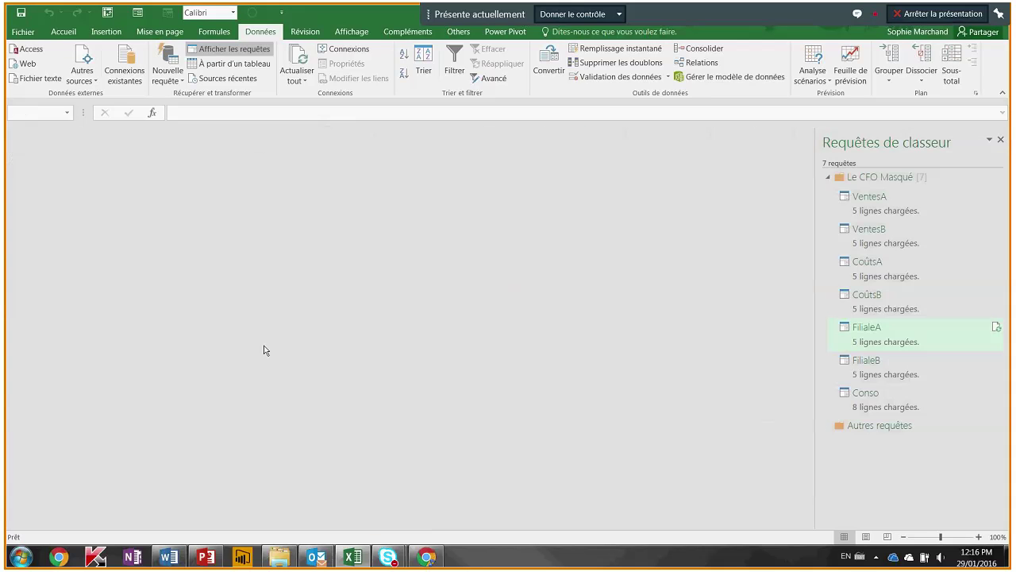
- Open the Ex2 workbook, Consolider à un niveau supérieur, and display its Table worksheet
{"action": "left_click", "coordinate": [277, 555]}
{"action": "double_click", "coordinate": [243, 116]}
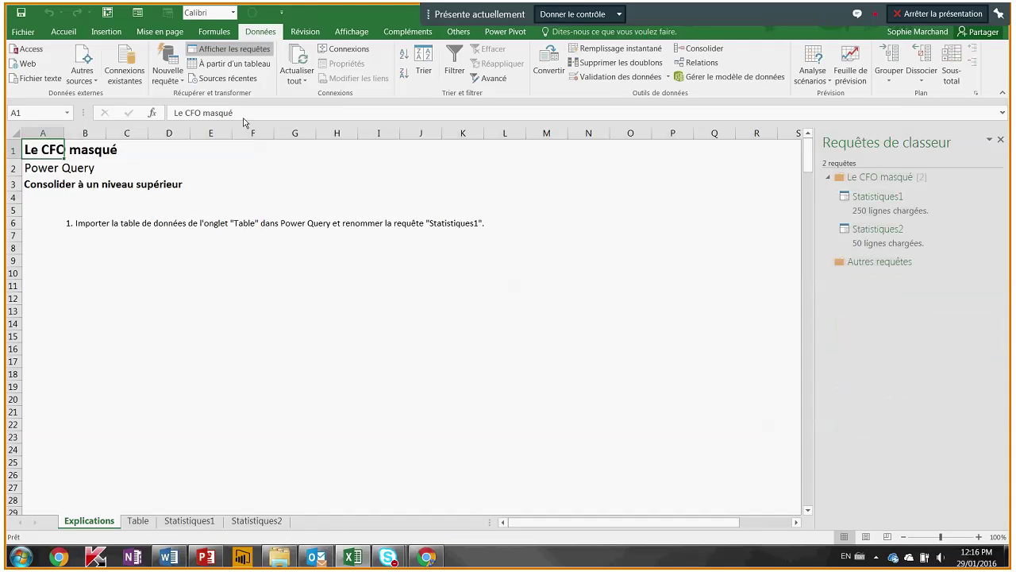
{"action": "left_click", "coordinate": [138, 520]}
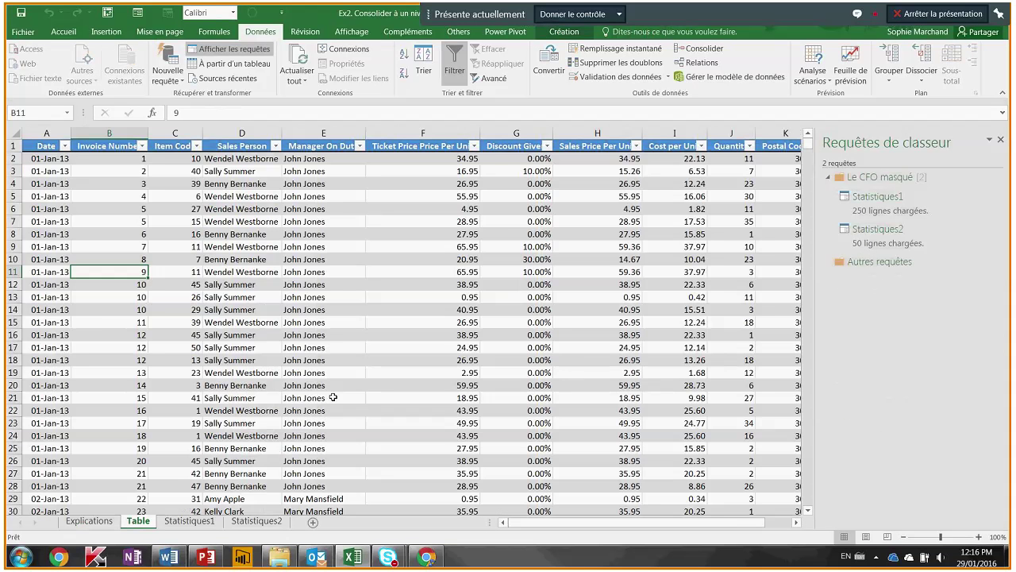
- Examine the source table's columns one by one on the Table worksheet, from Date through Postal Code and back
{"action": "key", "text": "Up"}
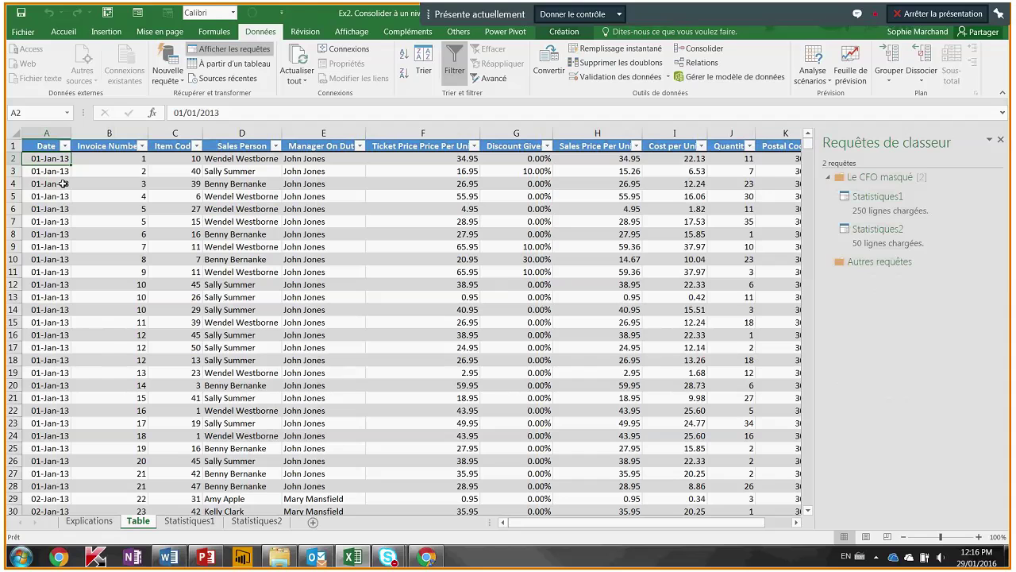
{"action": "key", "text": "Up"}
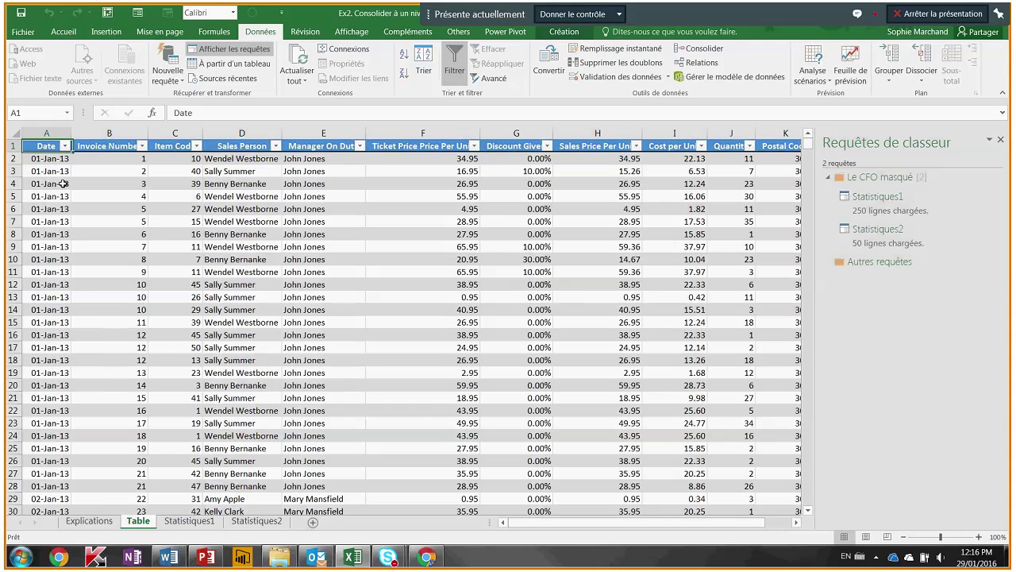
{"action": "key", "text": "Down"}
{"action": "key", "text": "Right"}
{"action": "key", "text": "Right"}
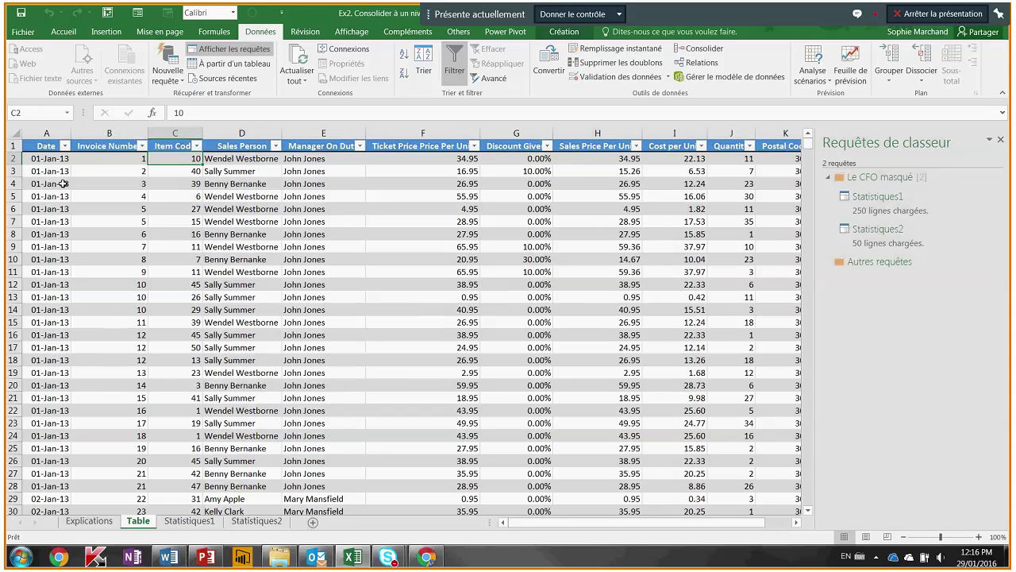
{"action": "key", "text": "Right"}
{"action": "key", "text": "Right"}
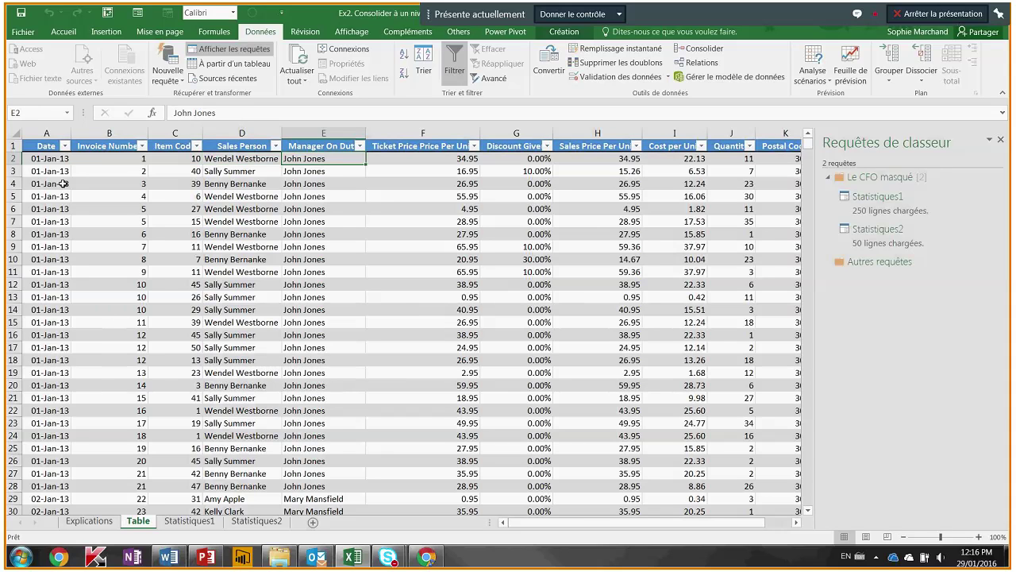
{"action": "key", "text": "Right"}
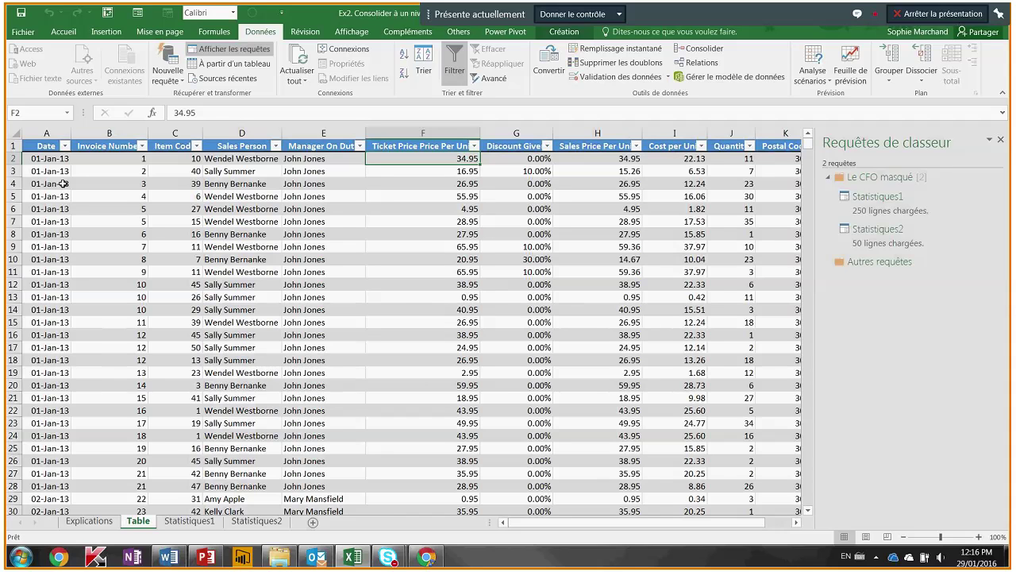
{"action": "key", "text": "Right"}
{"action": "key", "text": "Right"}
{"action": "key", "text": "Right"}
{"action": "key", "text": "Right"}
{"action": "key", "text": "Left"}
{"action": "key", "text": "Left"}
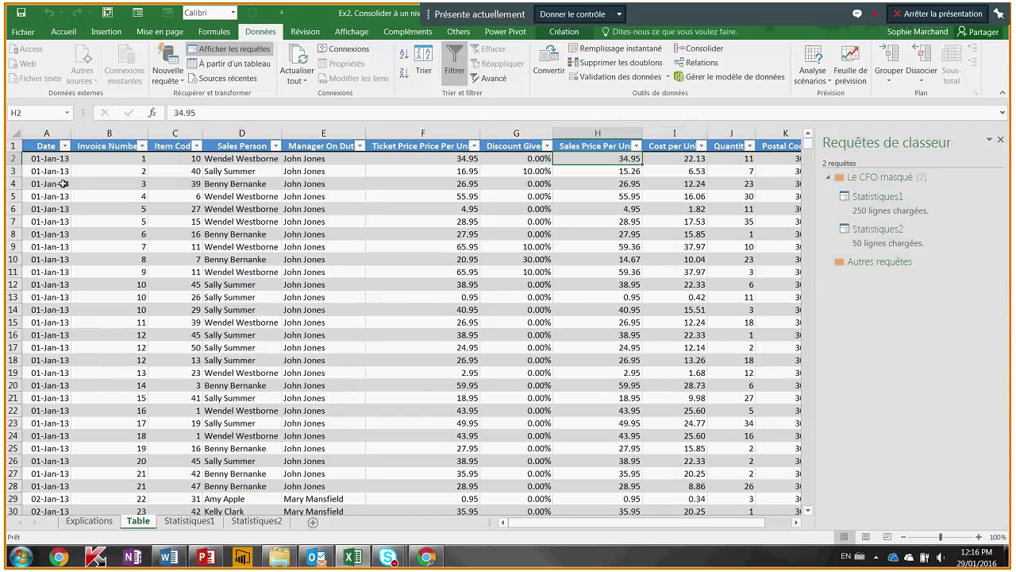
{"action": "key", "text": "Right"}
{"action": "key", "text": "Right"}
{"action": "key", "text": "Right"}
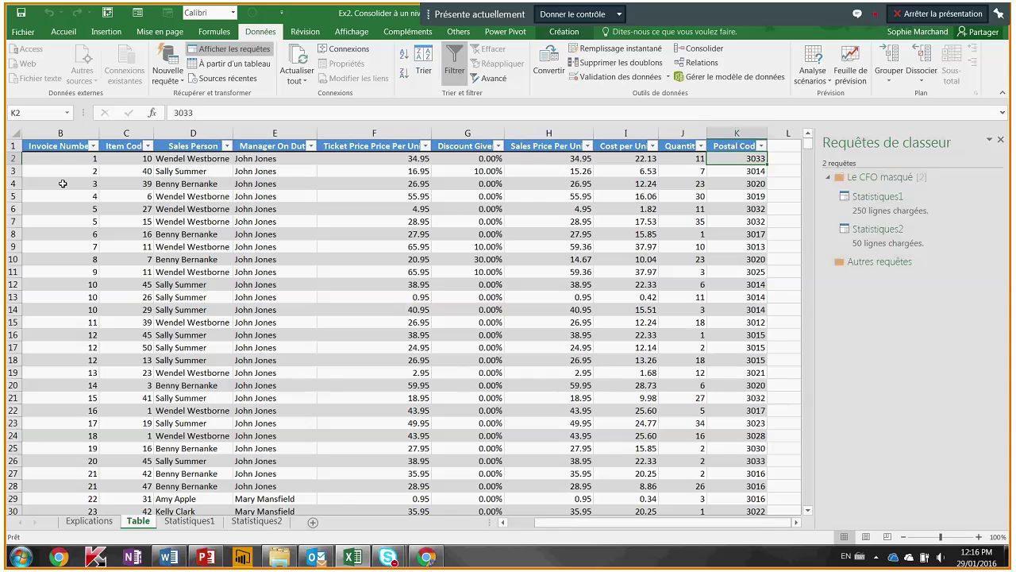
{"action": "key", "text": "Left"}
{"action": "key", "text": "Left"}
{"action": "key", "text": "Right"}
{"action": "key", "text": "Right"}
{"action": "key", "text": "Right"}
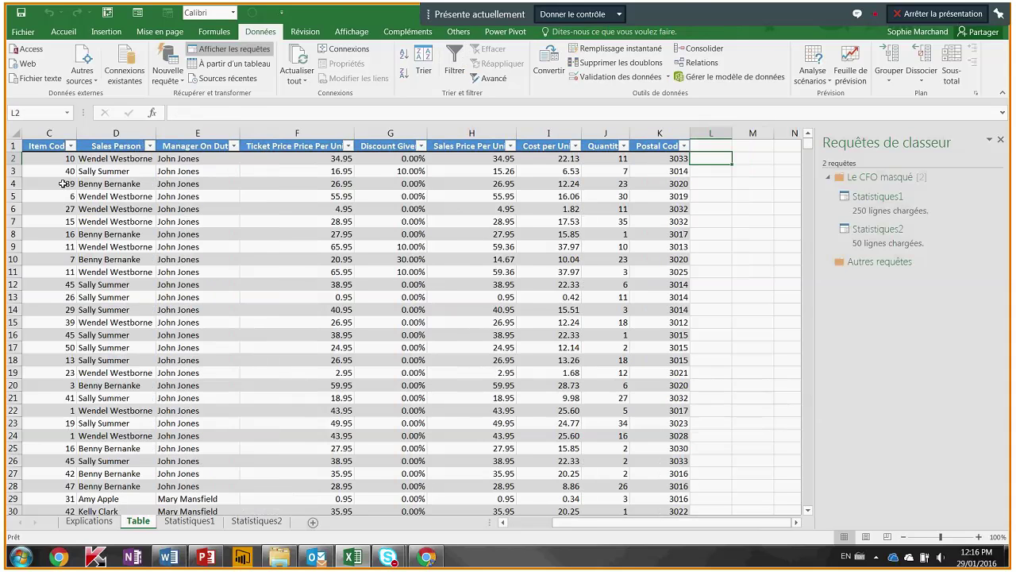
{"action": "key", "text": "Left"}
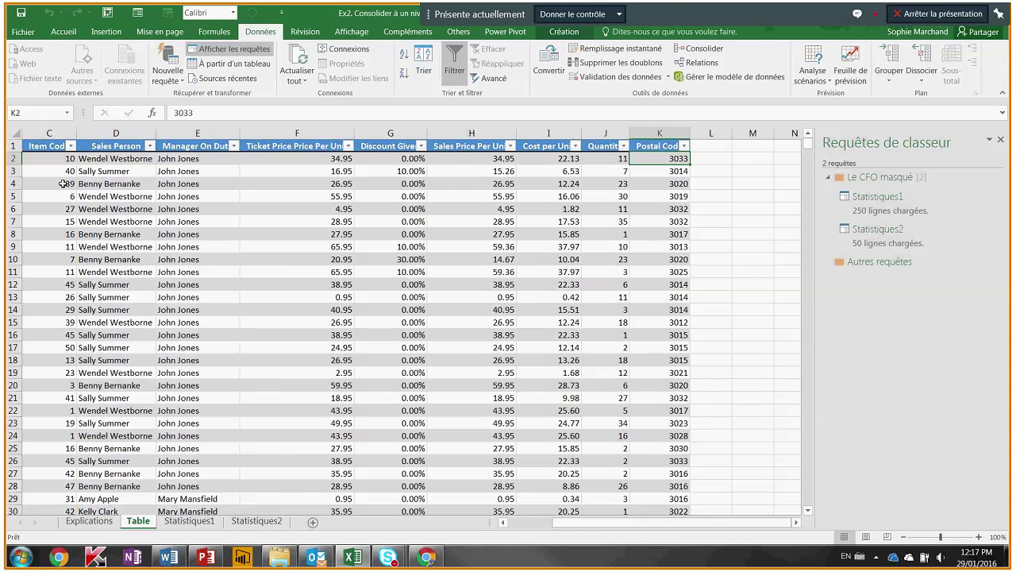
{"action": "key", "text": "Left"}
{"action": "key", "text": "Left"}
{"action": "key", "text": "Left"}
{"action": "key", "text": "Left"}
{"action": "key", "text": "Left"}
{"action": "key", "text": "Left"}
{"action": "key", "text": "Left"}
{"action": "key", "text": "Left"}
{"action": "key", "text": "Left"}
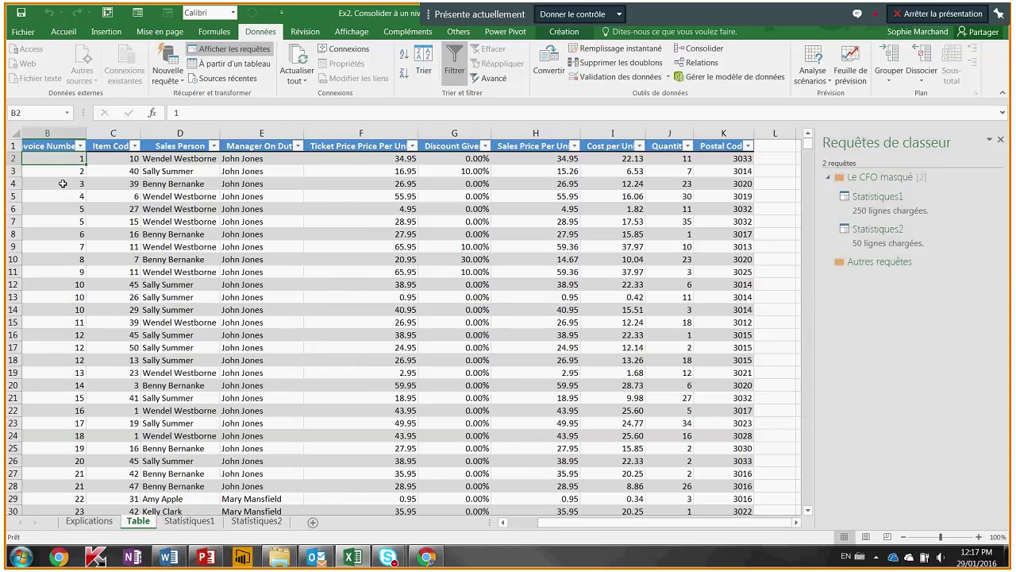
{"action": "key", "text": "Left"}
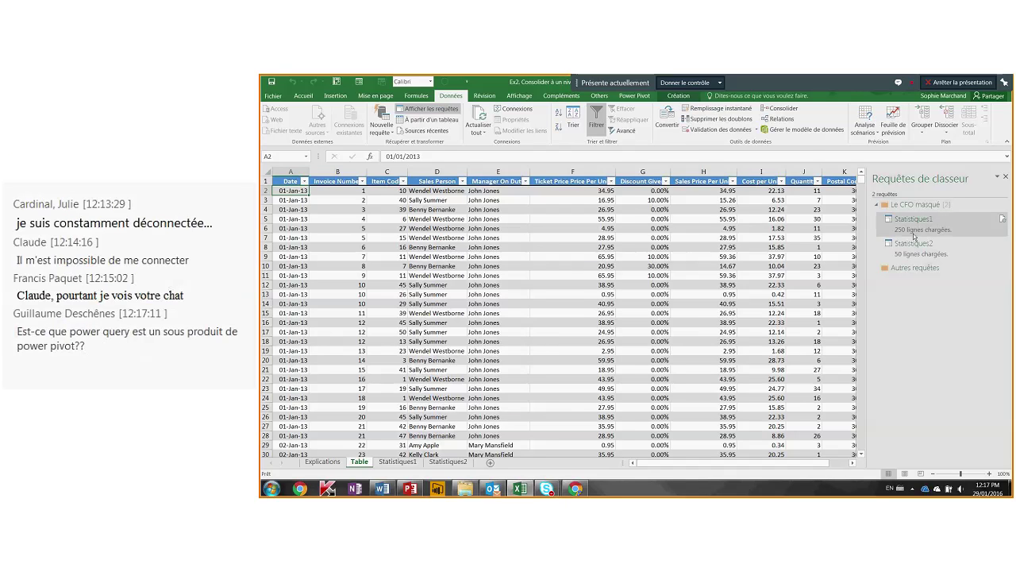
- Preview the Statistiques1 query, open it in a maximized query editor, and review the columns of its Source step
{"action": "mouse_move", "coordinate": [880, 209]}
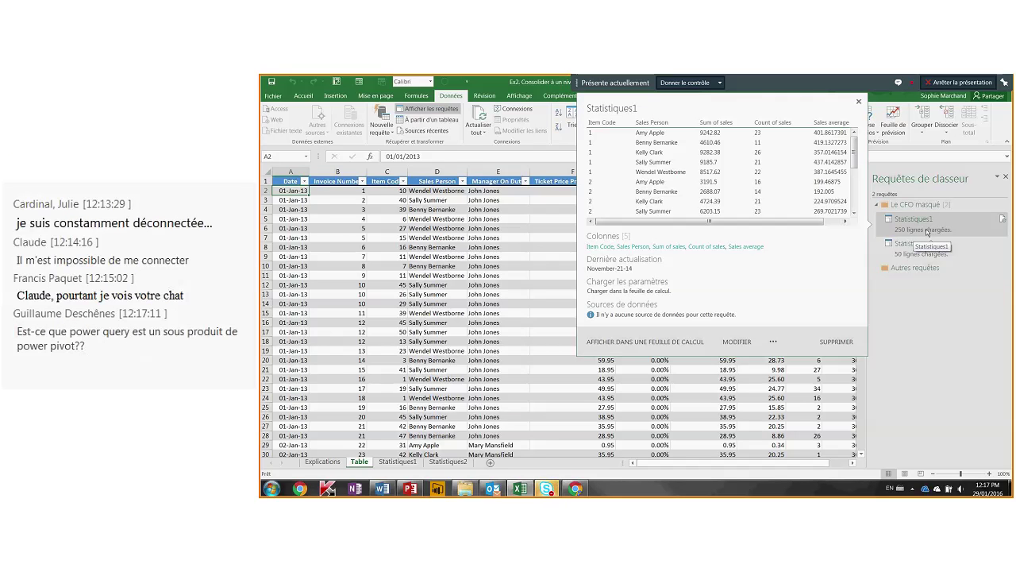
{"action": "left_click", "coordinate": [924, 229]}
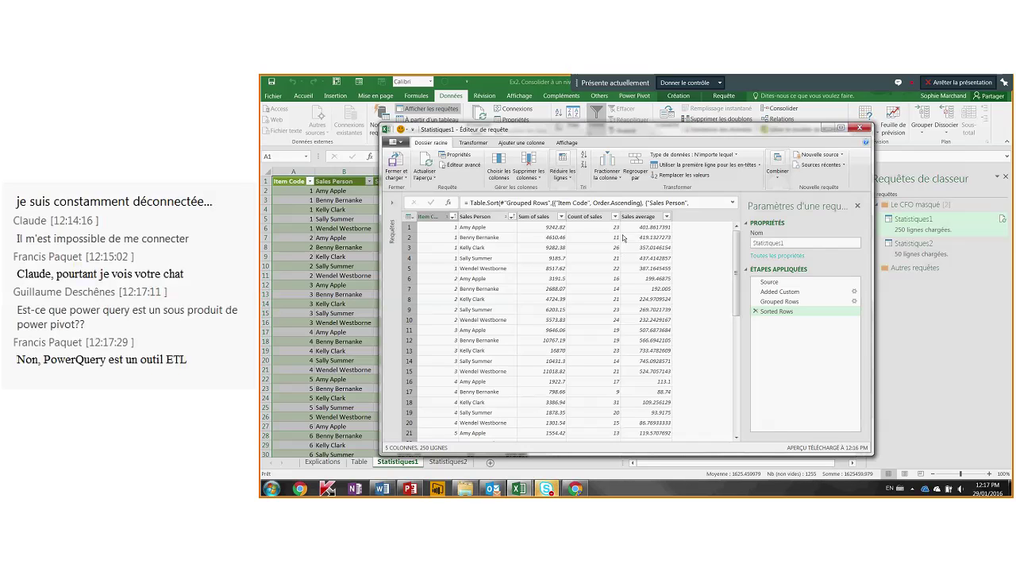
{"action": "left_click", "coordinate": [769, 282]}
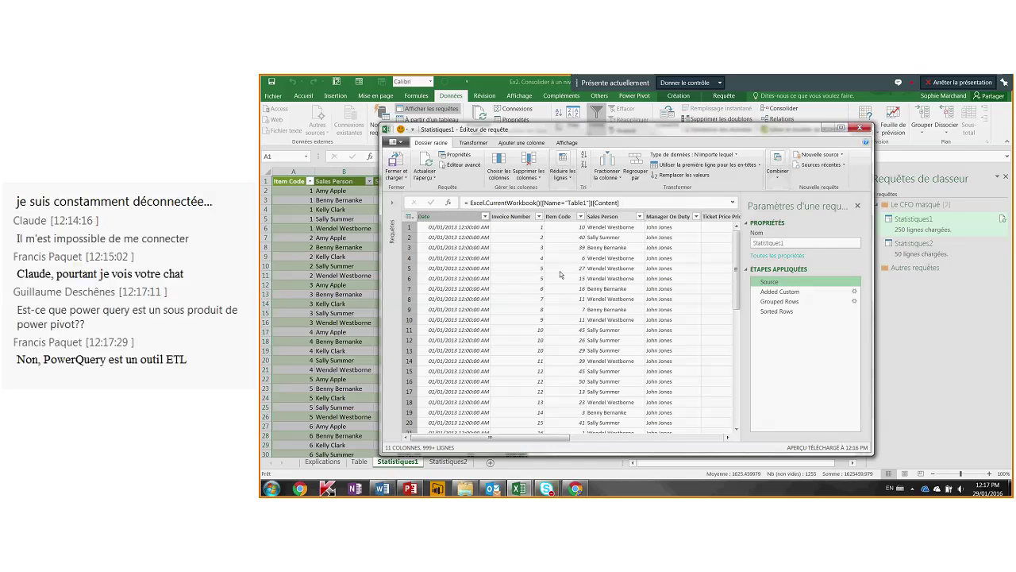
{"action": "double_click", "coordinate": [563, 129]}
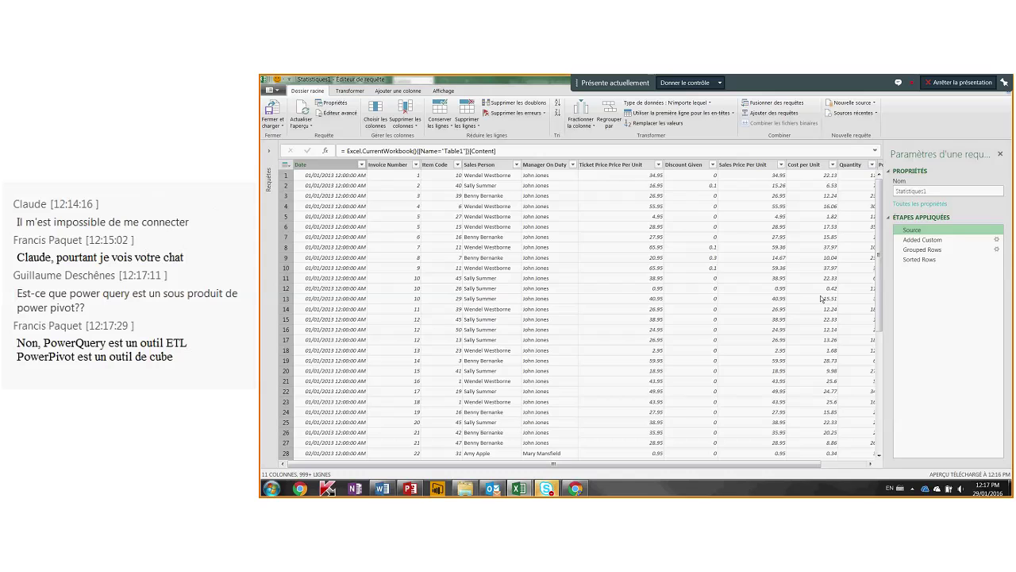
{"action": "left_click_drag", "start_coordinate": [631, 463], "coordinate": [676, 480]}
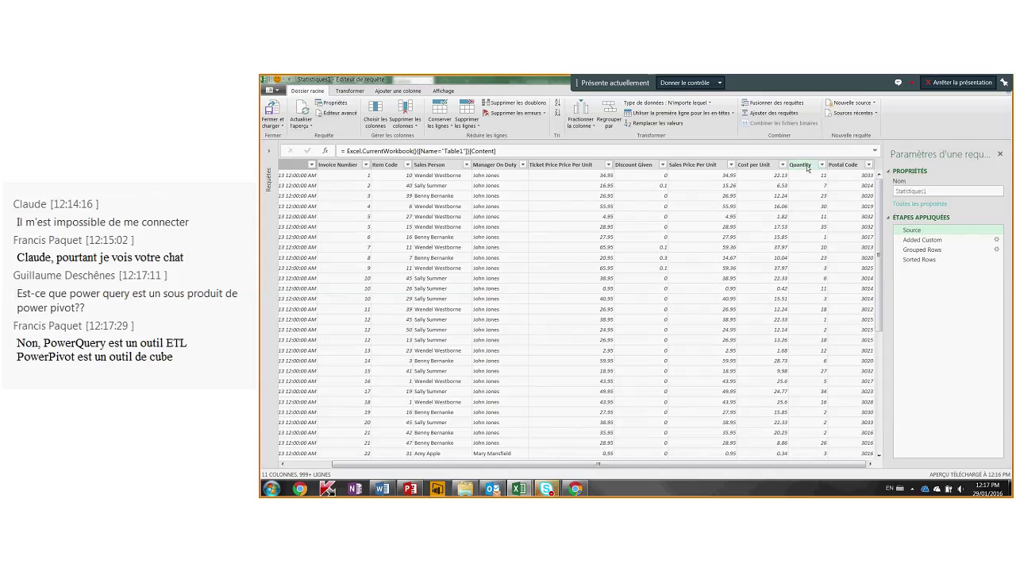
- Inspect the Added Custom step's formula, close it without changes, and examine the Sales column it adds
{"action": "left_click", "coordinate": [921, 241]}
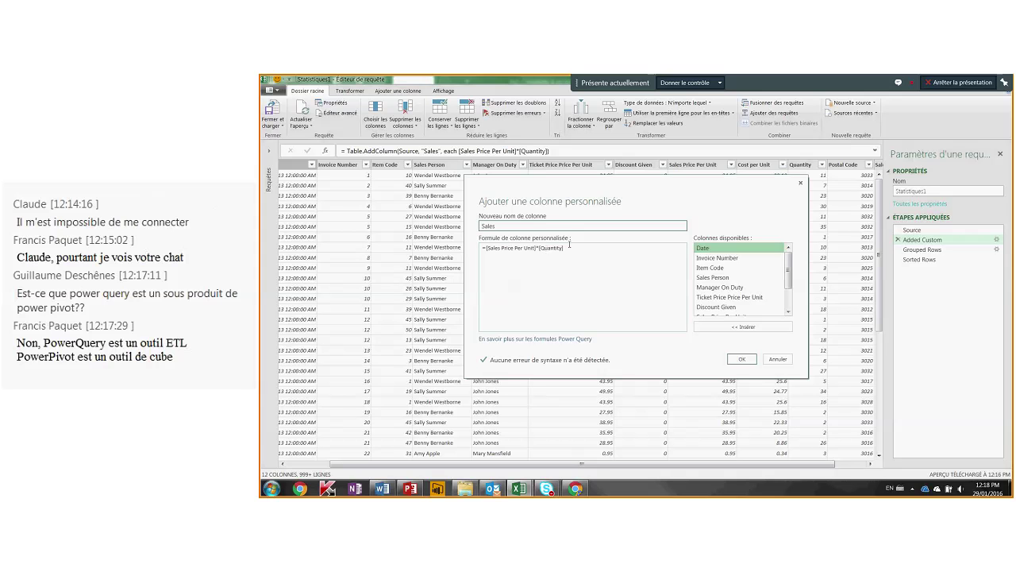
{"action": "left_click", "coordinate": [799, 183]}
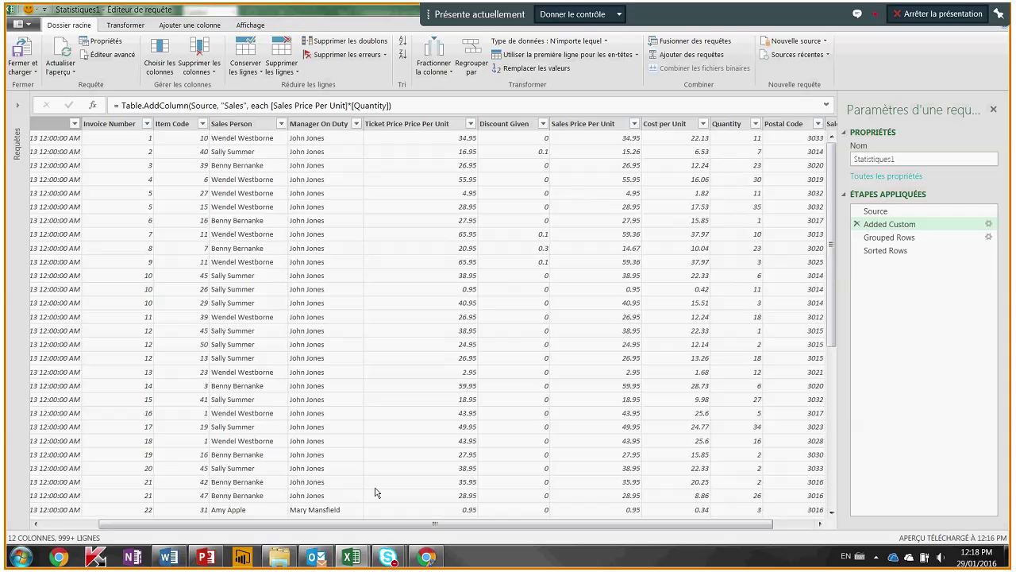
{"action": "left_click_drag", "start_coordinate": [371, 523], "coordinate": [548, 521]}
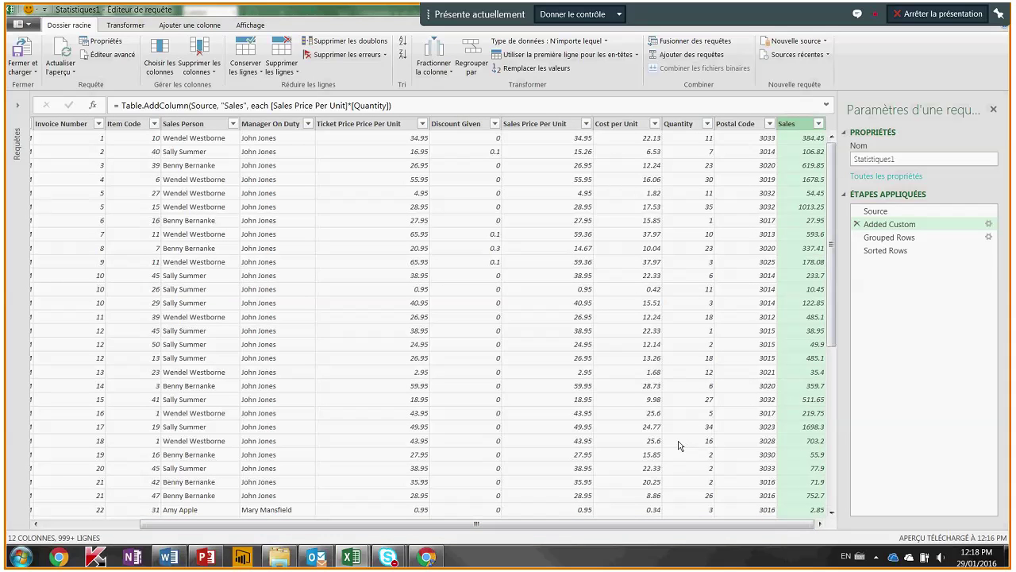
- Open the Grouped Rows step's settings and review the operation and available source columns for the Sum of sales aggregation
{"action": "left_click", "coordinate": [890, 238]}
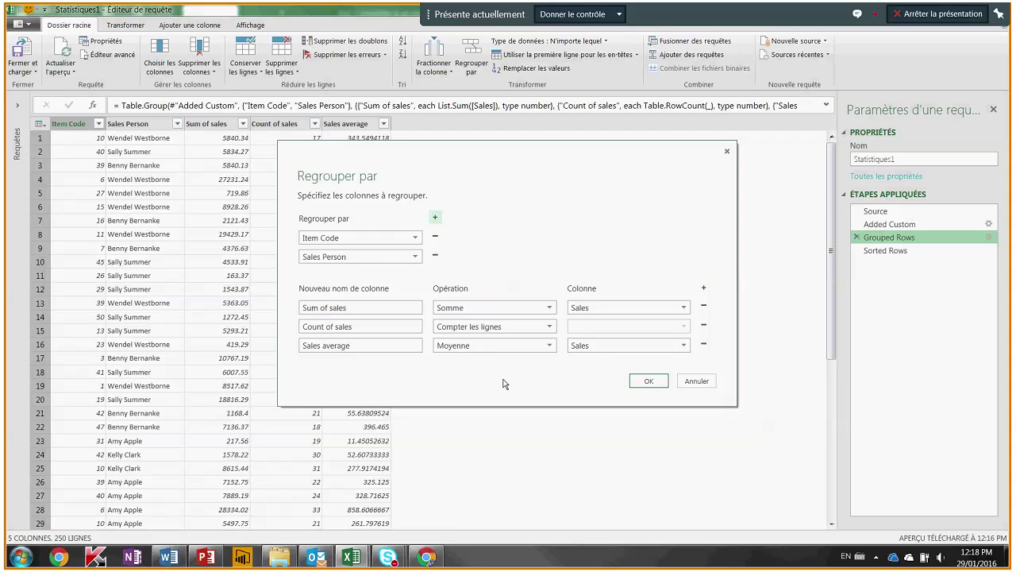
{"action": "left_click_drag", "start_coordinate": [503, 381], "coordinate": [480, 435]}
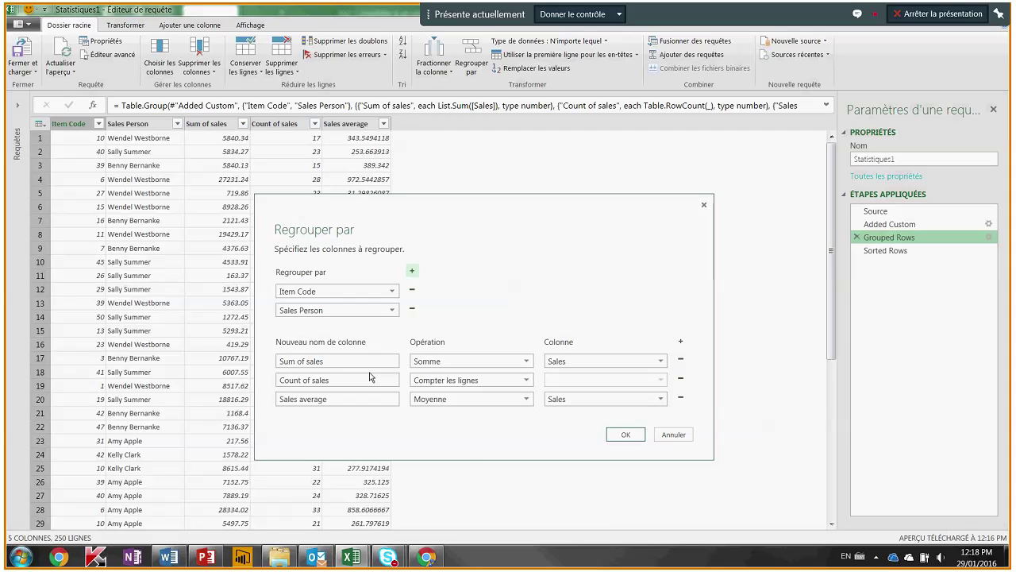
{"action": "left_click", "coordinate": [436, 361]}
{"action": "left_click", "coordinate": [435, 371]}
{"action": "left_click", "coordinate": [658, 361]}
{"action": "left_click", "coordinate": [659, 360]}
{"action": "left_click", "coordinate": [661, 361]}
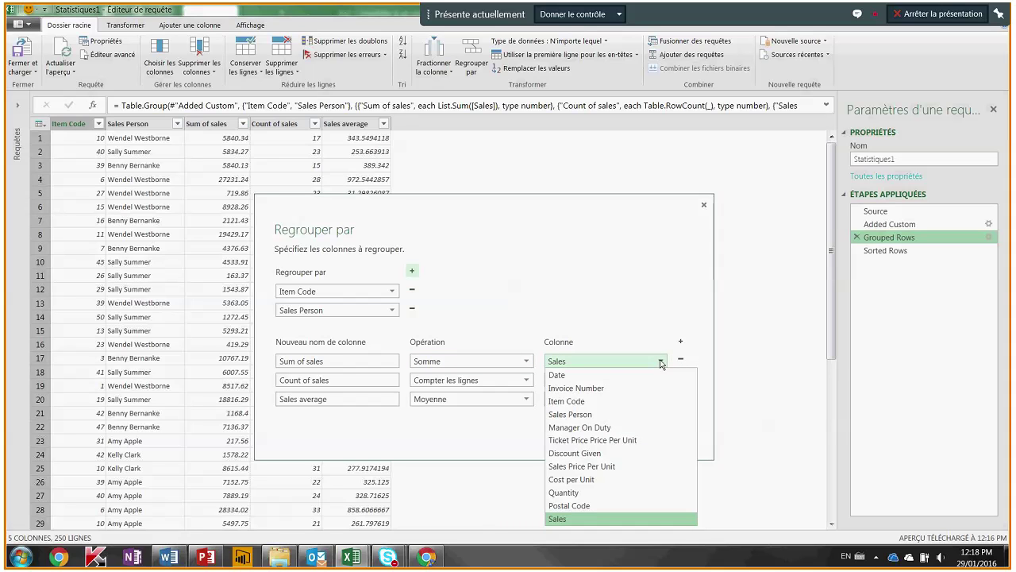
{"action": "left_click", "coordinate": [661, 362]}
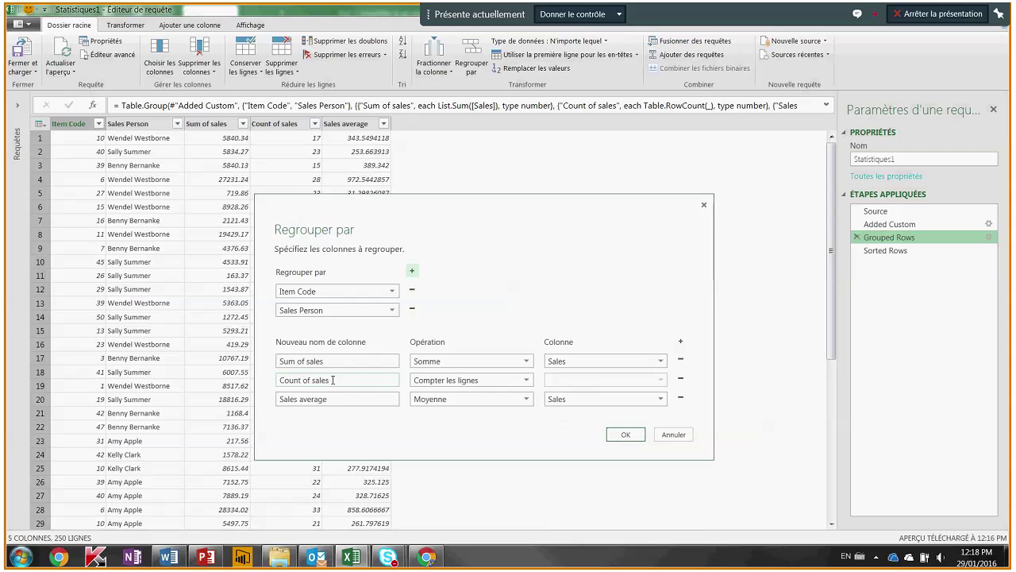
- Review the available operations for the Count of sales aggregation and close the grouping settings without changes
{"action": "left_click", "coordinate": [527, 381]}
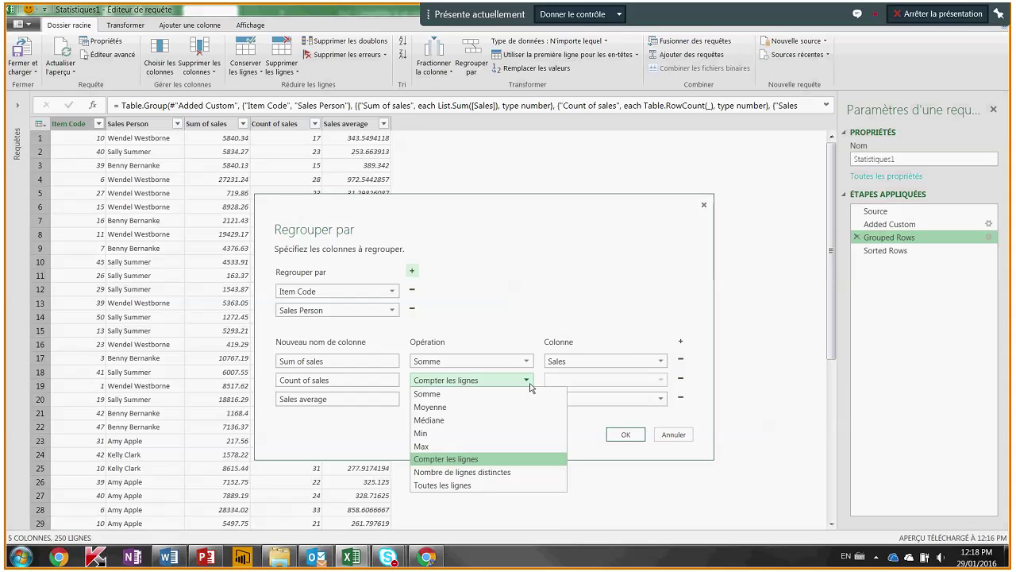
{"action": "left_click", "coordinate": [530, 383]}
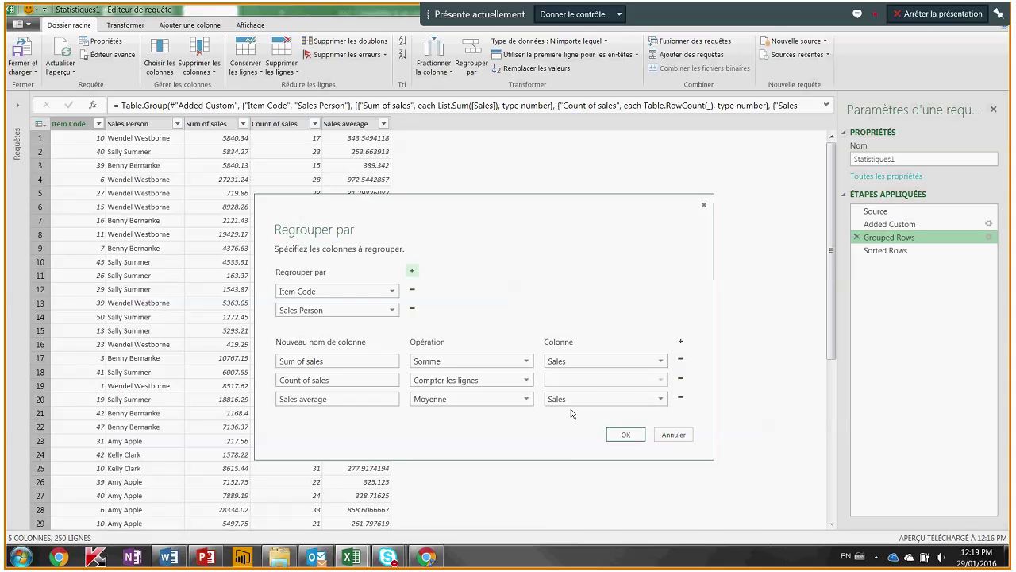
{"action": "left_click", "coordinate": [702, 208]}
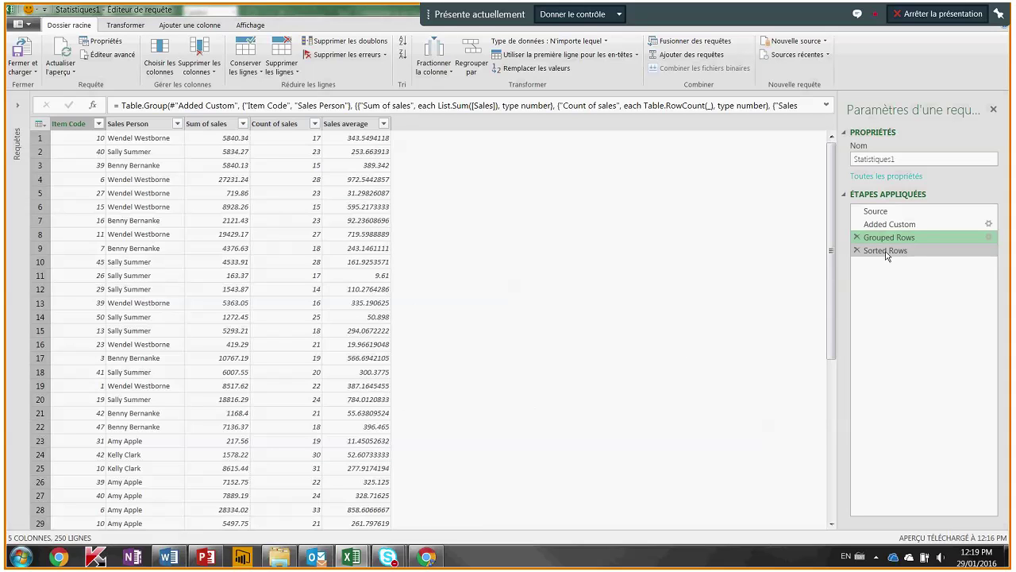
- Display the result of the Sorted Rows step, then close the query editor and abandon its changes
{"action": "left_click", "coordinate": [858, 253]}
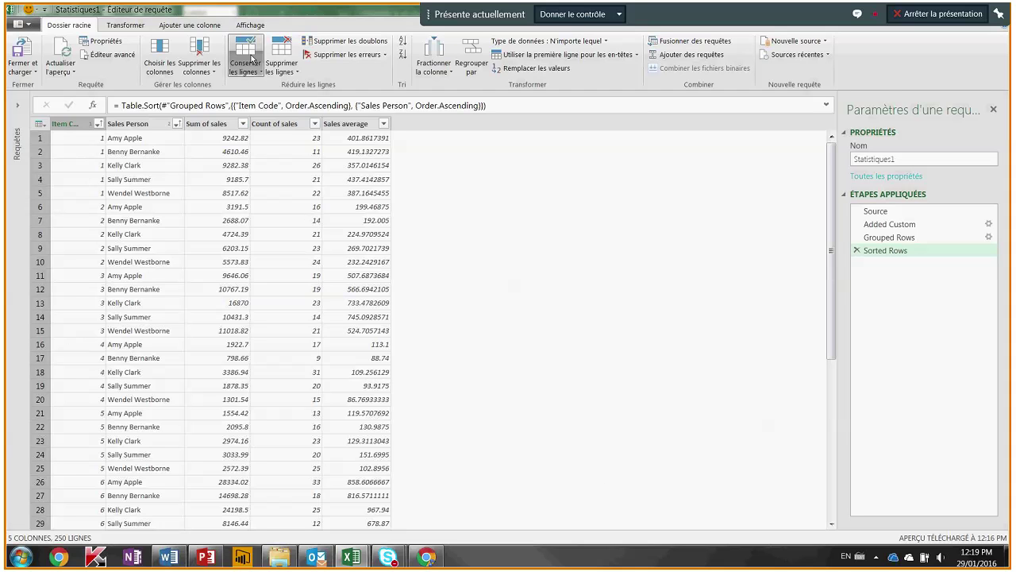
{"action": "double_click", "coordinate": [262, 10]}
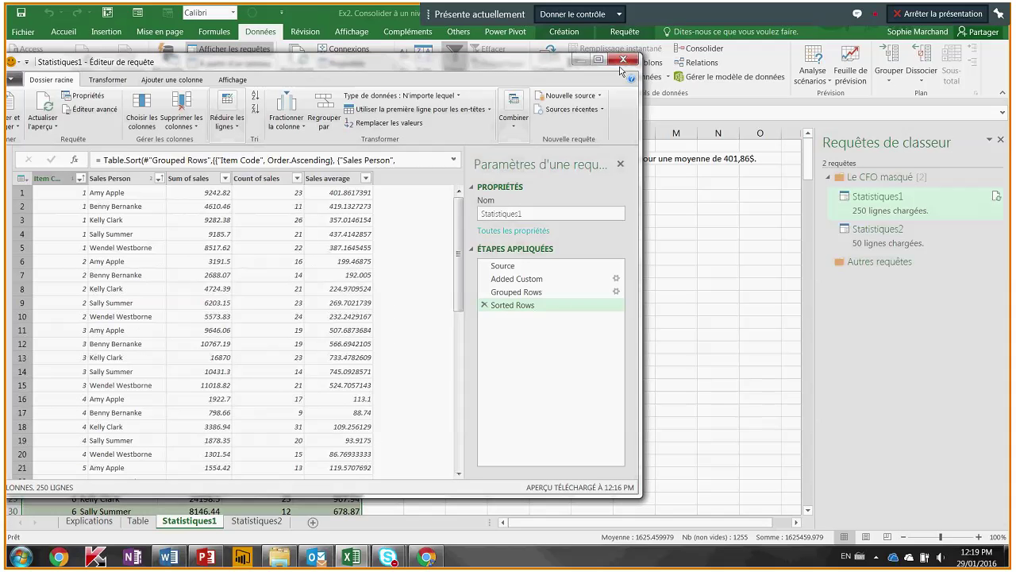
{"action": "left_click", "coordinate": [622, 61]}
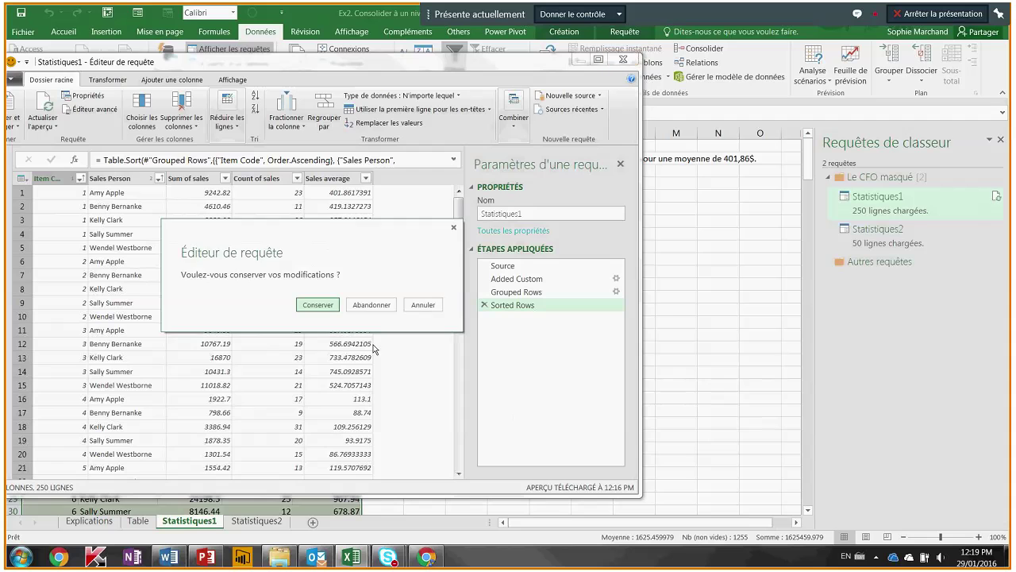
{"action": "left_click", "coordinate": [373, 307]}
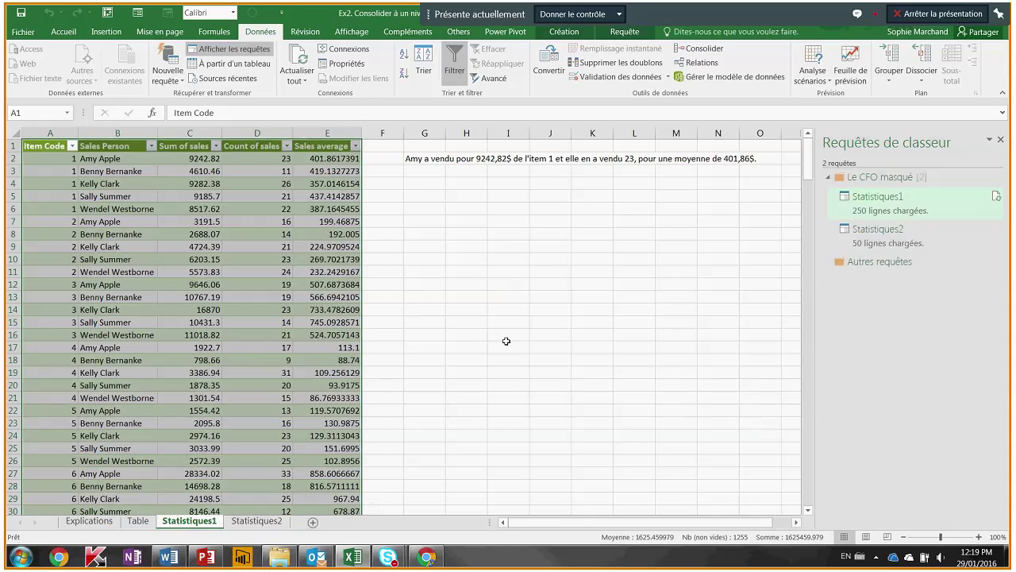
- Reopen the Statistiques1 query in the editor and close it again, abandoning any modifications
{"action": "left_click", "coordinate": [876, 208]}
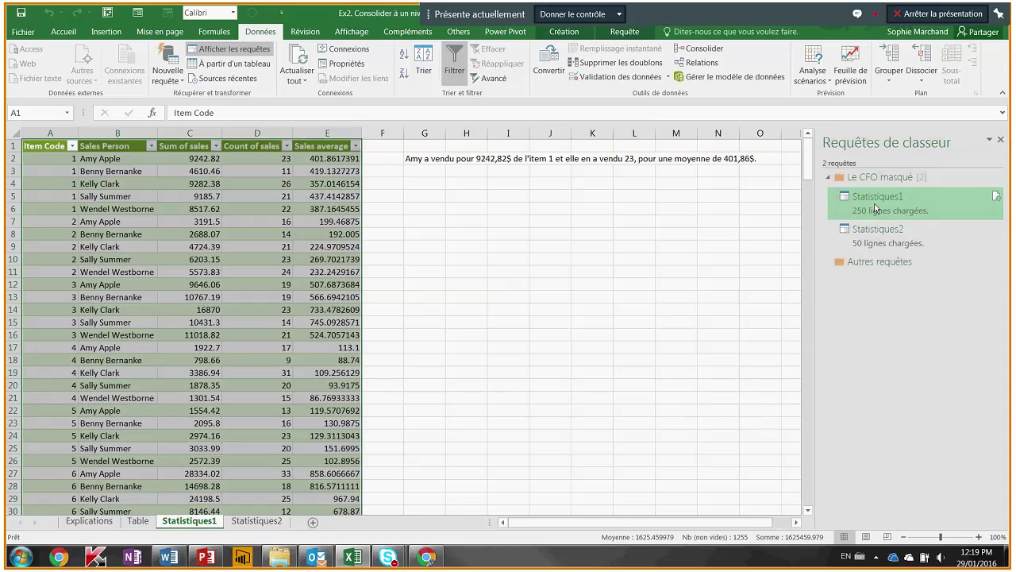
{"action": "double_click", "coordinate": [877, 208]}
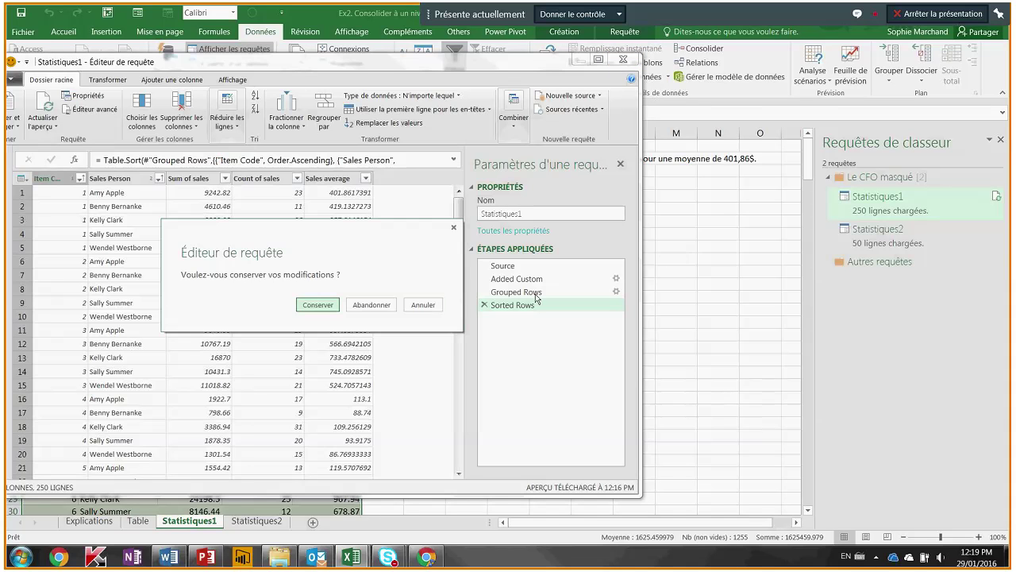
{"action": "left_click", "coordinate": [388, 309]}
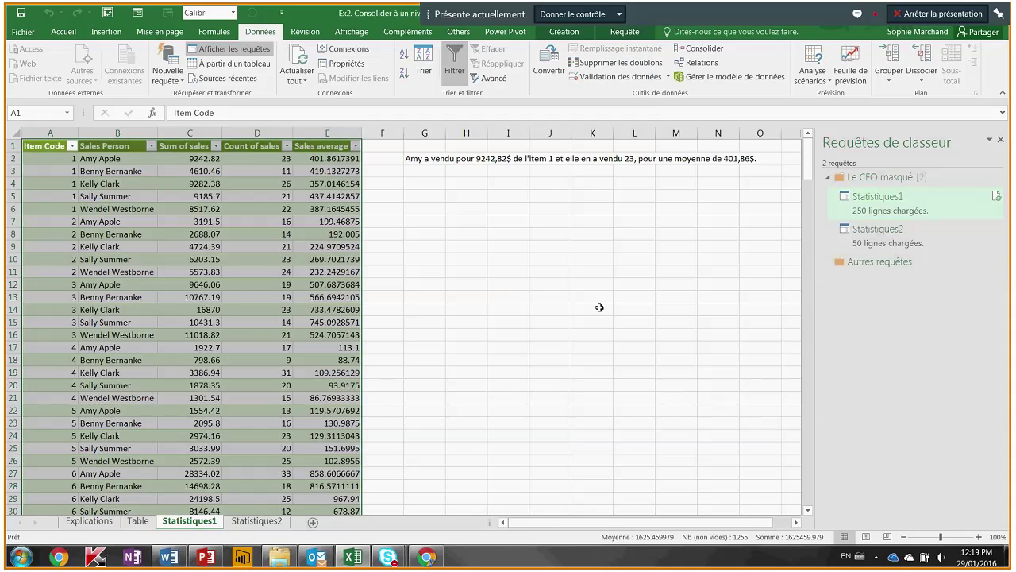
- Close the Ex2 workbook without saving its changes
{"action": "left_click", "coordinate": [599, 307]}
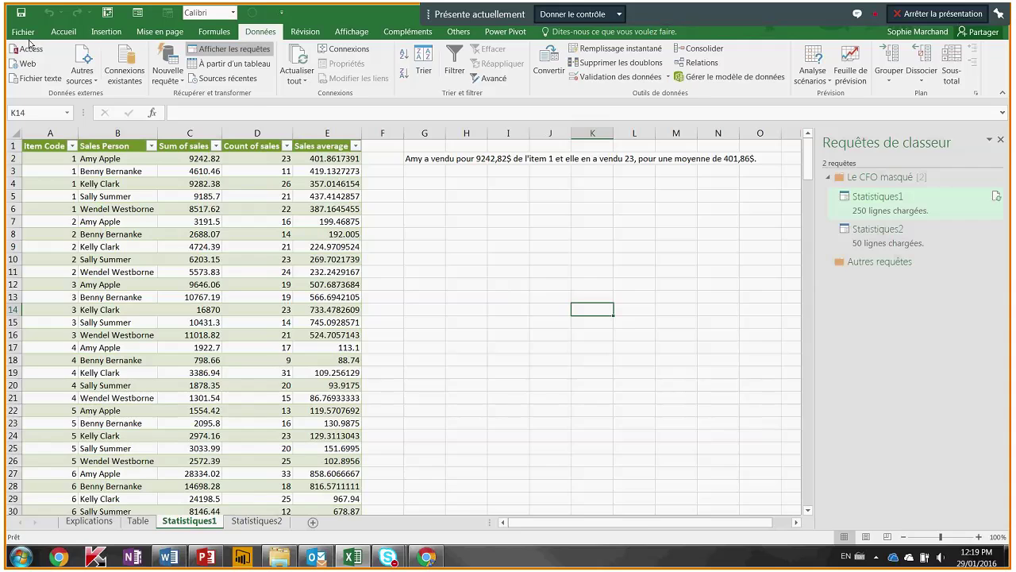
{"action": "left_click", "coordinate": [23, 32]}
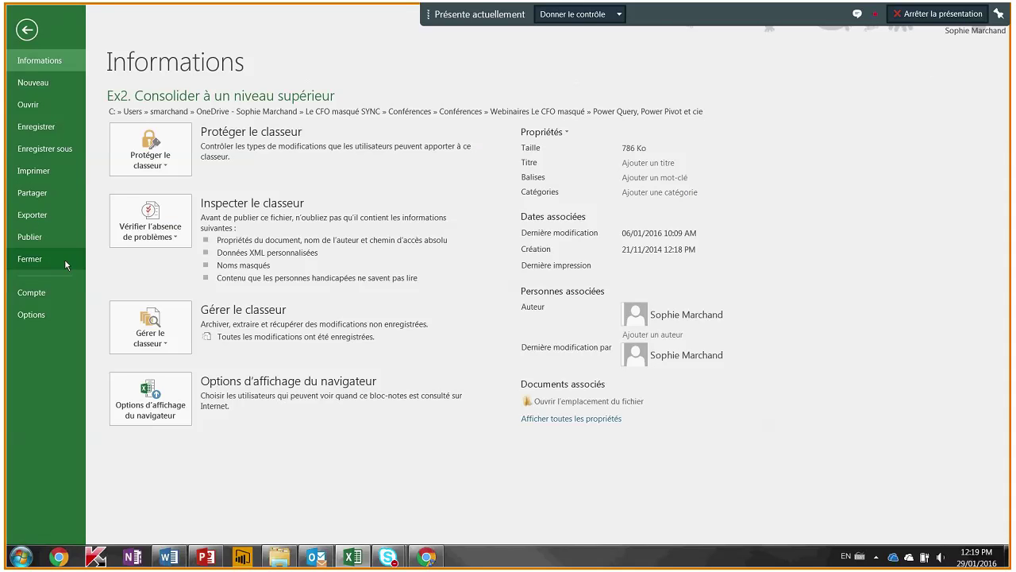
{"action": "key", "text": "Escape"}
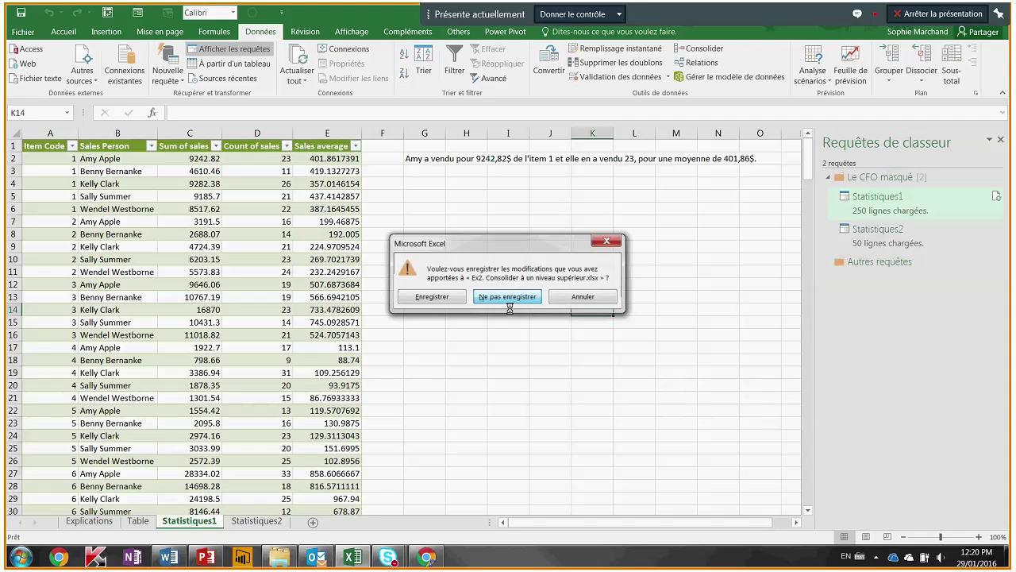
{"action": "left_click", "coordinate": [508, 299]}
- From the file explorer, open the Ex3. Convertir lignes en colonnes workbook and show its Mtl Weather query in a maximized editor
{"action": "left_click", "coordinate": [281, 555]}
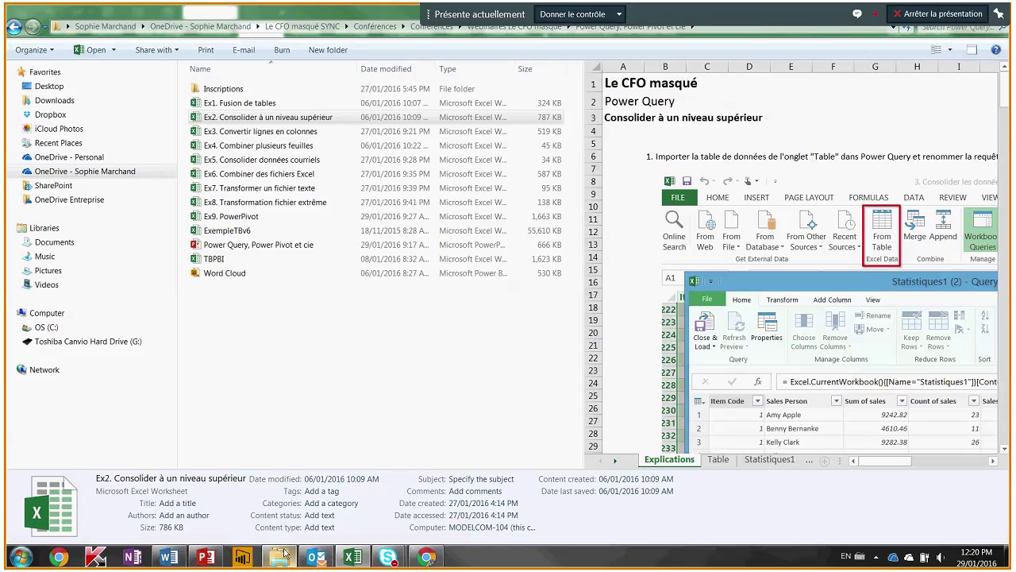
{"action": "left_click", "coordinate": [284, 553]}
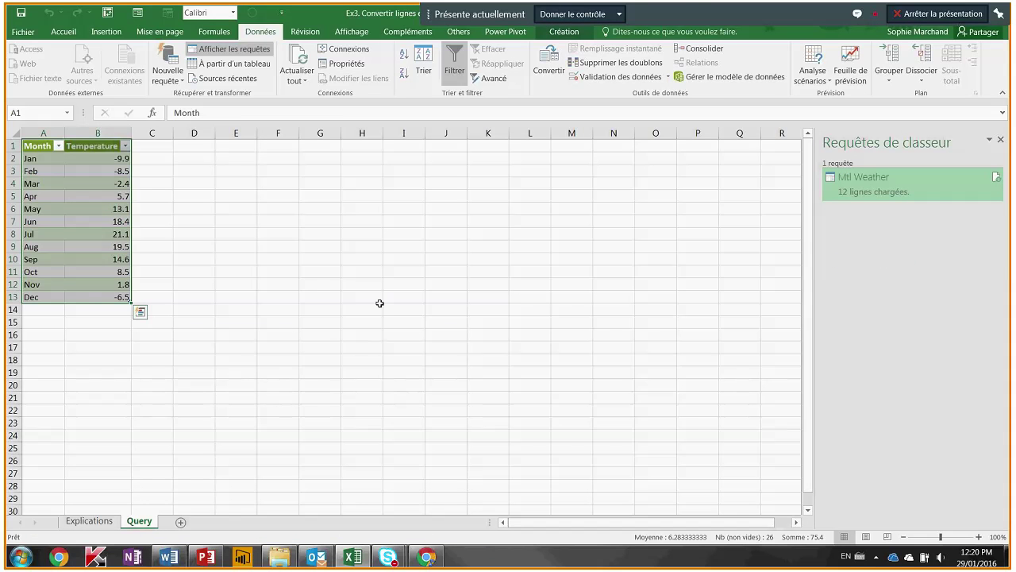
{"action": "left_click", "coordinate": [376, 309]}
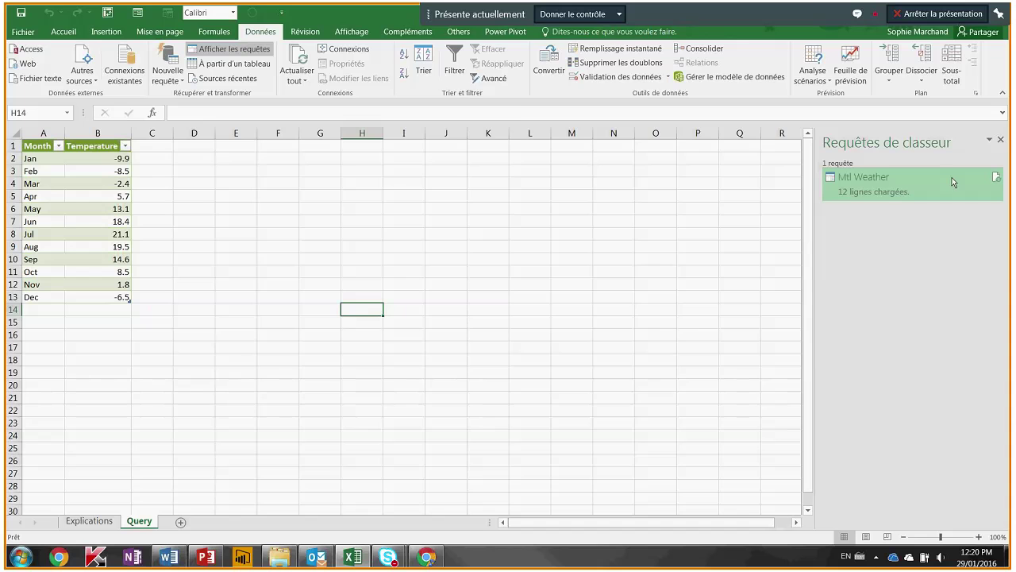
{"action": "double_click", "coordinate": [896, 187]}
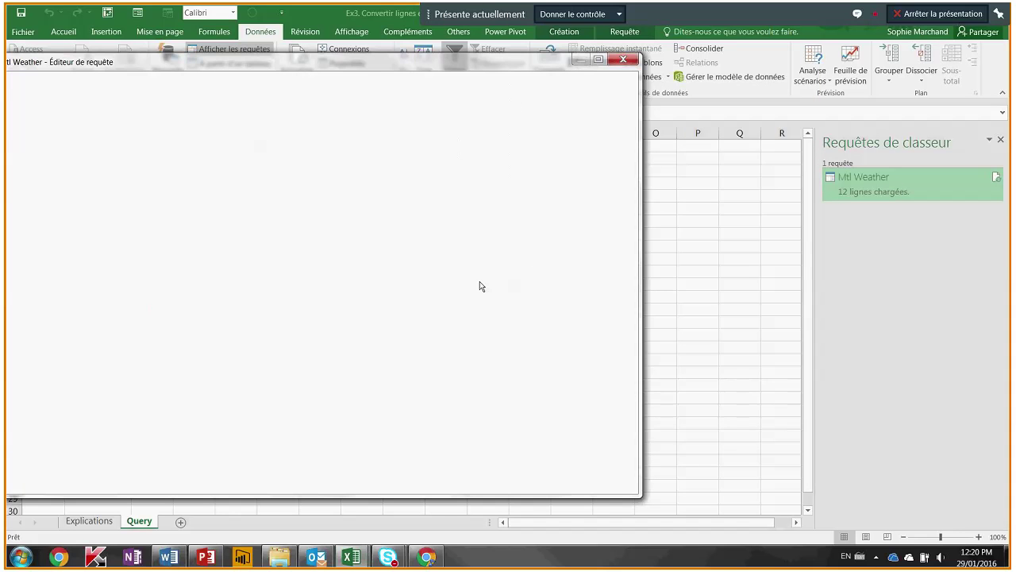
{"action": "left_click_drag", "start_coordinate": [244, 64], "coordinate": [508, 52]}
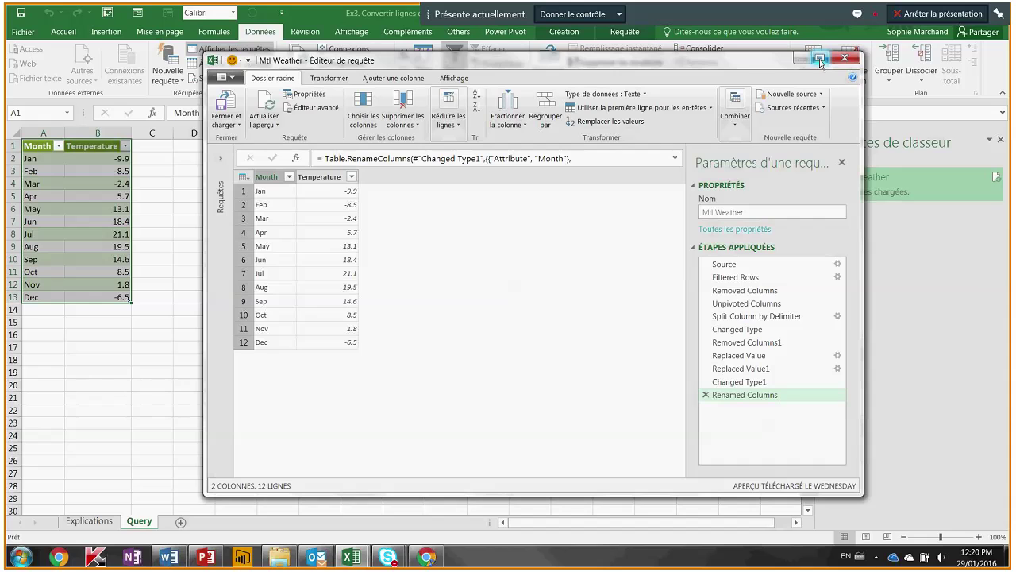
{"action": "left_click", "coordinate": [819, 59]}
- Display the Source step, widen the Month column, and examine the measure rows and all columns from Month through Key
{"action": "left_click", "coordinate": [876, 210]}
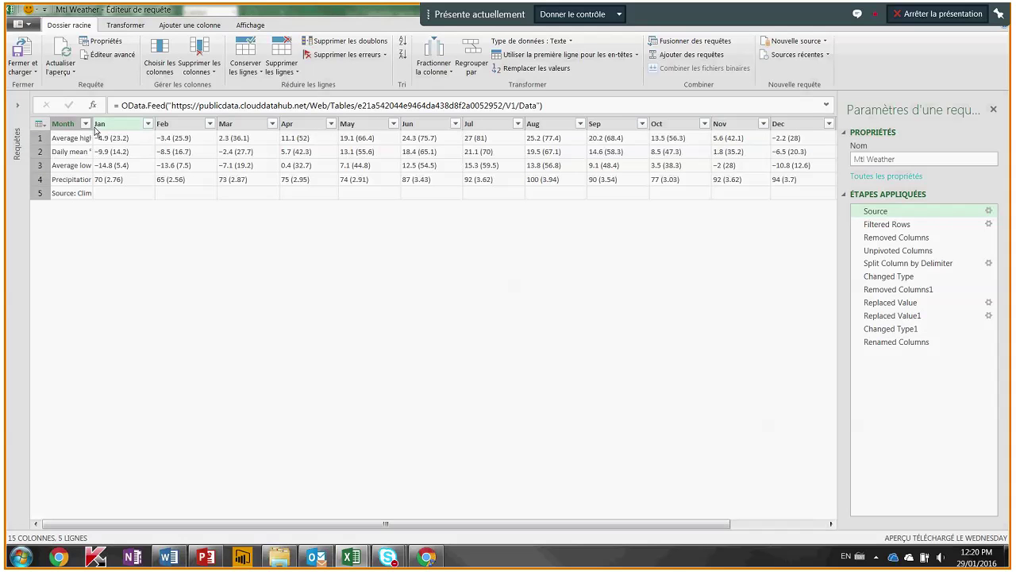
{"action": "left_click_drag", "start_coordinate": [92, 125], "coordinate": [148, 135]}
{"action": "left_click", "coordinate": [71, 150]}
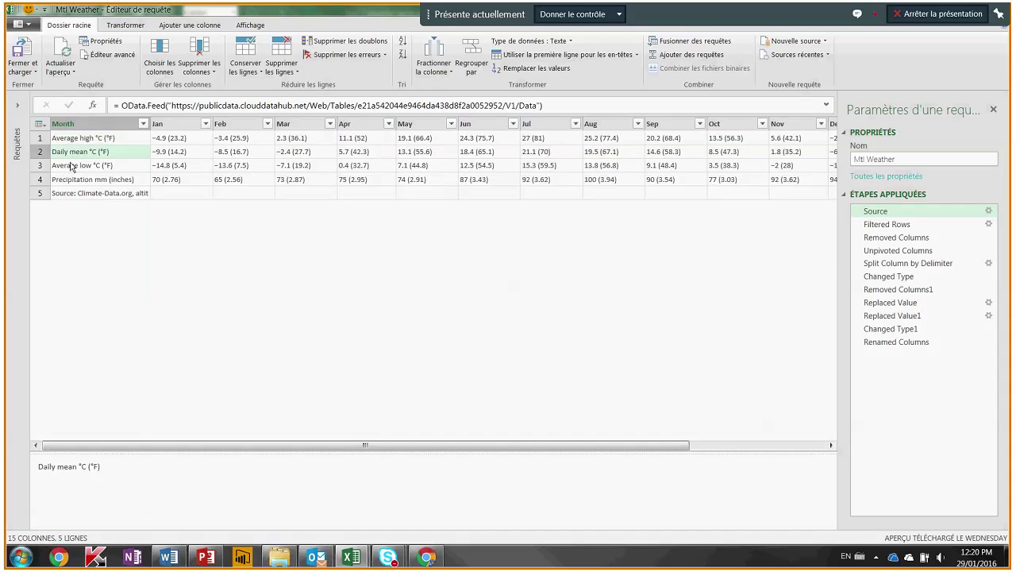
{"action": "left_click", "coordinate": [72, 166]}
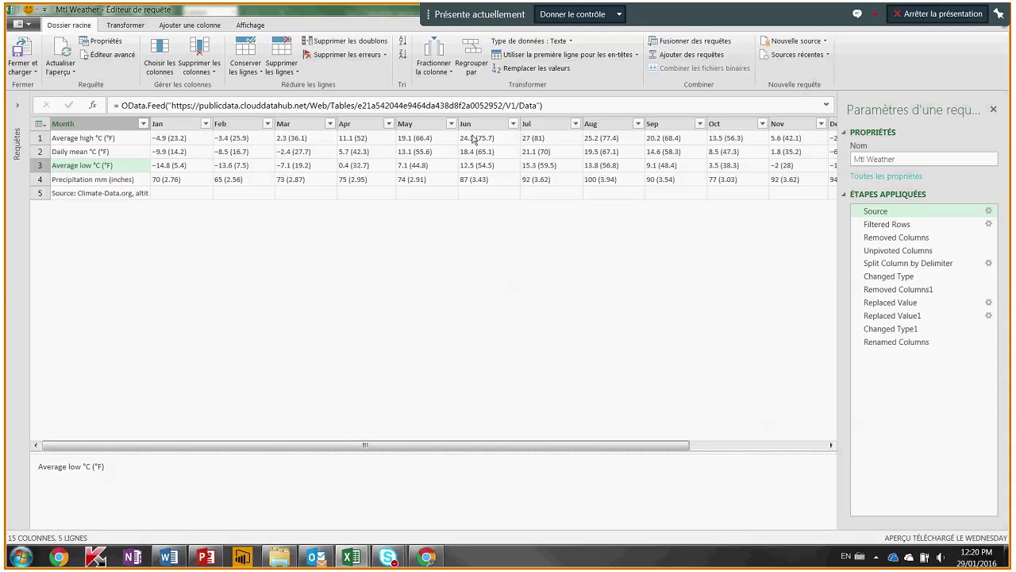
{"action": "scroll", "coordinate": [468, 453], "scroll_direction": "right", "scroll_amount": 2}
{"action": "scroll", "coordinate": [468, 453], "scroll_direction": "right", "scroll_amount": 5}
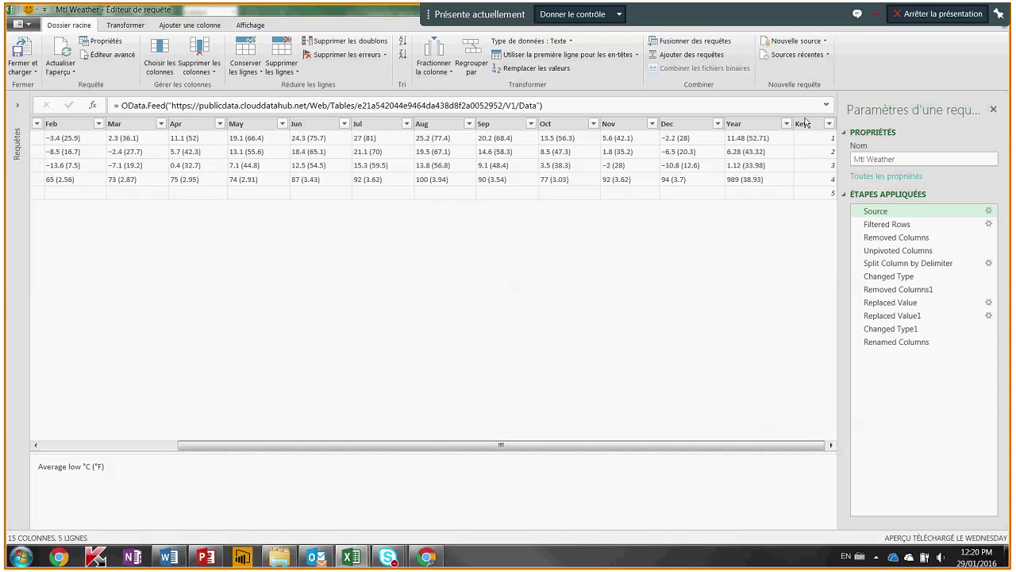
{"action": "left_click_drag", "start_coordinate": [719, 445], "coordinate": [558, 400]}
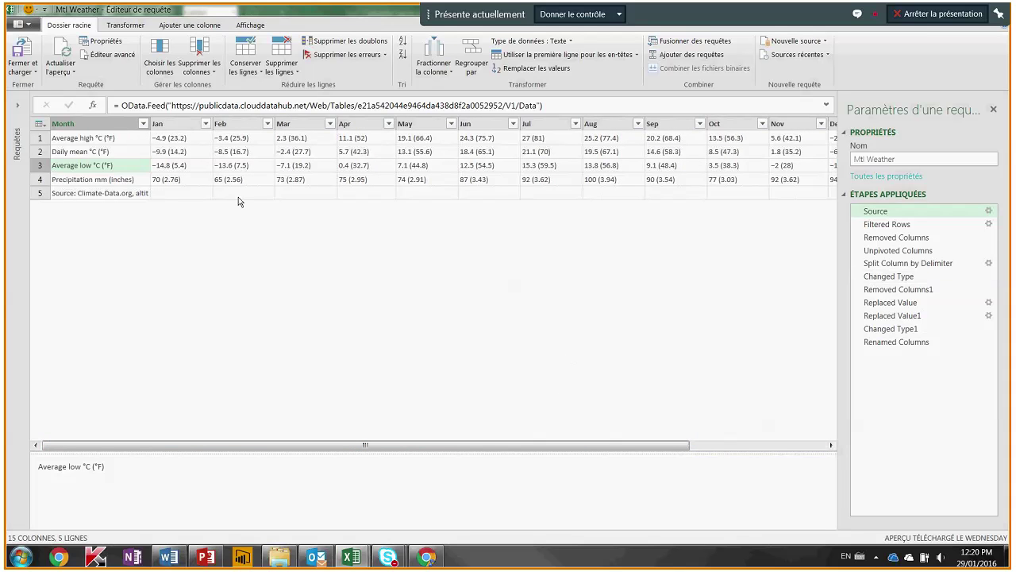
{"action": "left_click", "coordinate": [120, 156]}
- Compare the results of the Filtered Rows and Removed Columns steps, reviewing the commands available for the Month column
{"action": "left_click", "coordinate": [927, 225]}
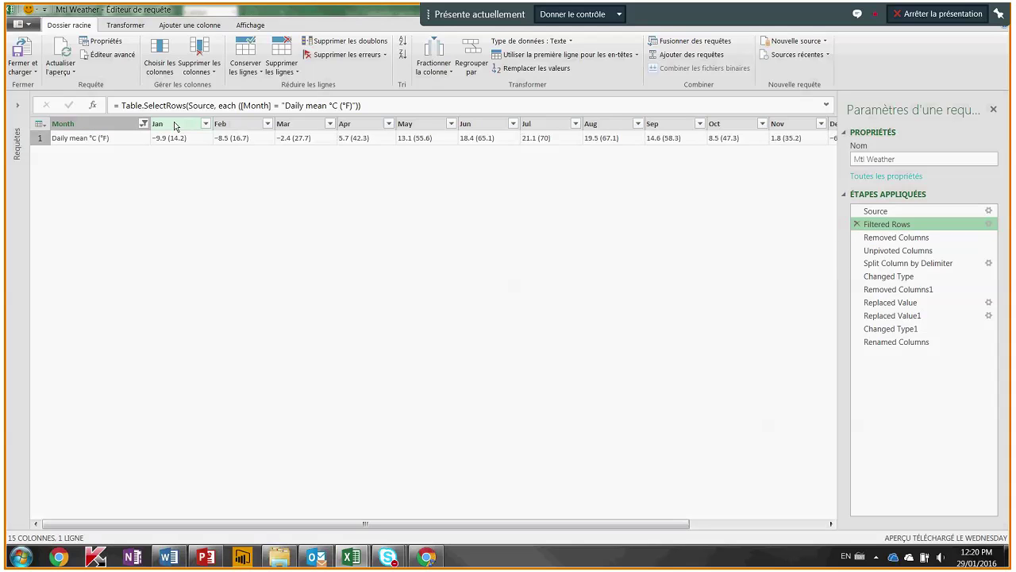
{"action": "left_click", "coordinate": [879, 238]}
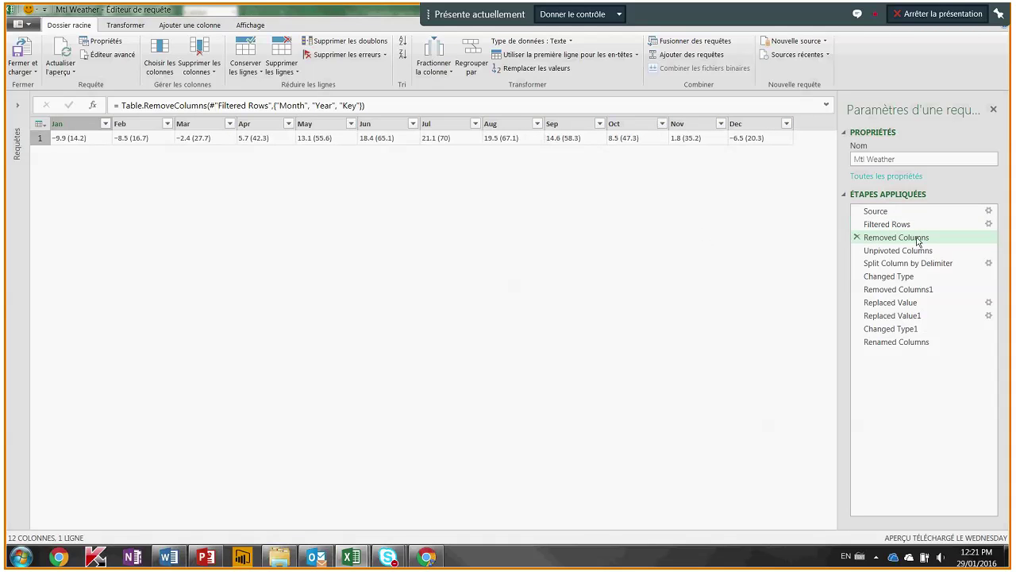
{"action": "left_click", "coordinate": [896, 226]}
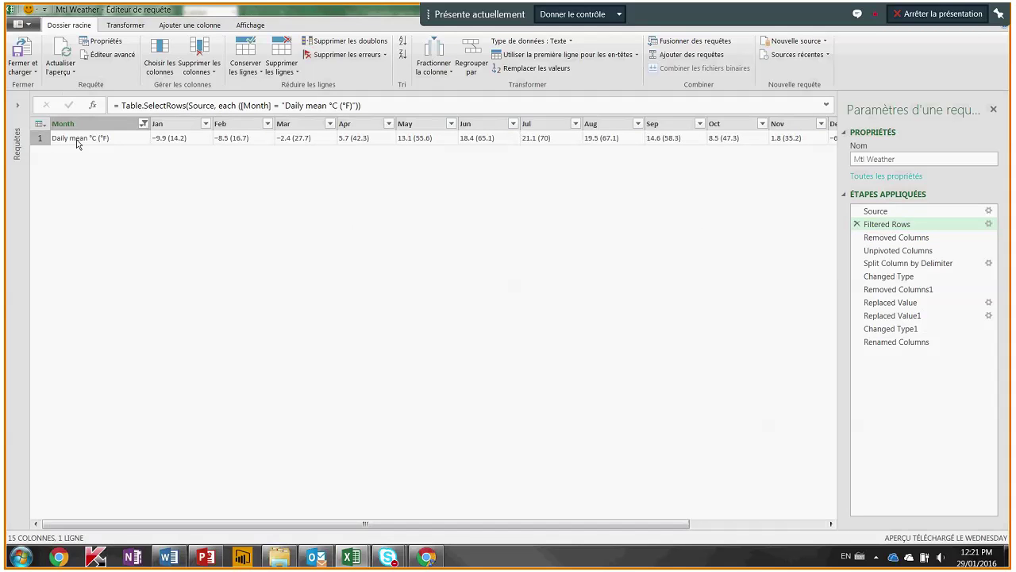
{"action": "left_click", "coordinate": [77, 126]}
{"action": "right_click", "coordinate": [77, 127]}
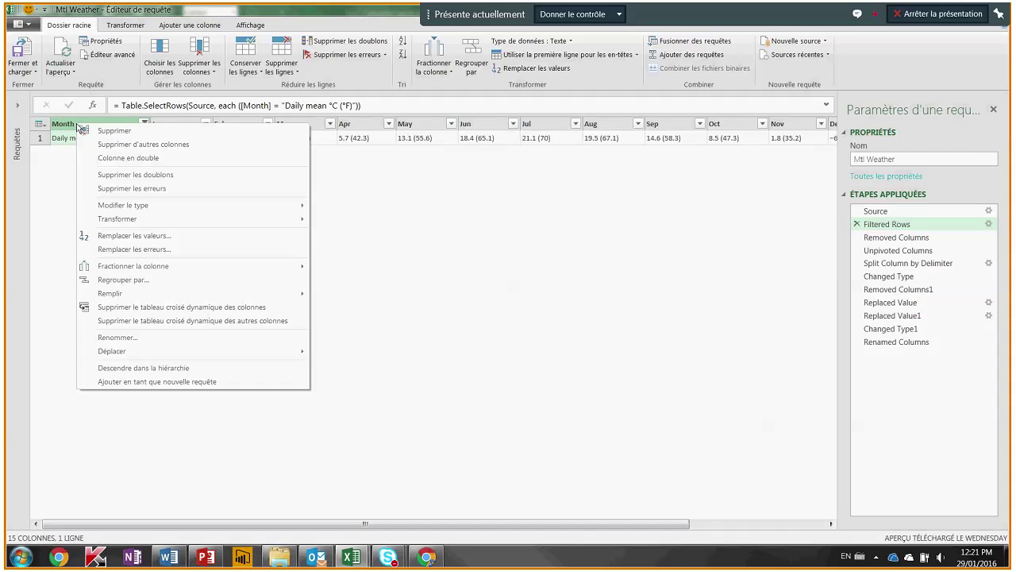
{"action": "left_click", "coordinate": [448, 240]}
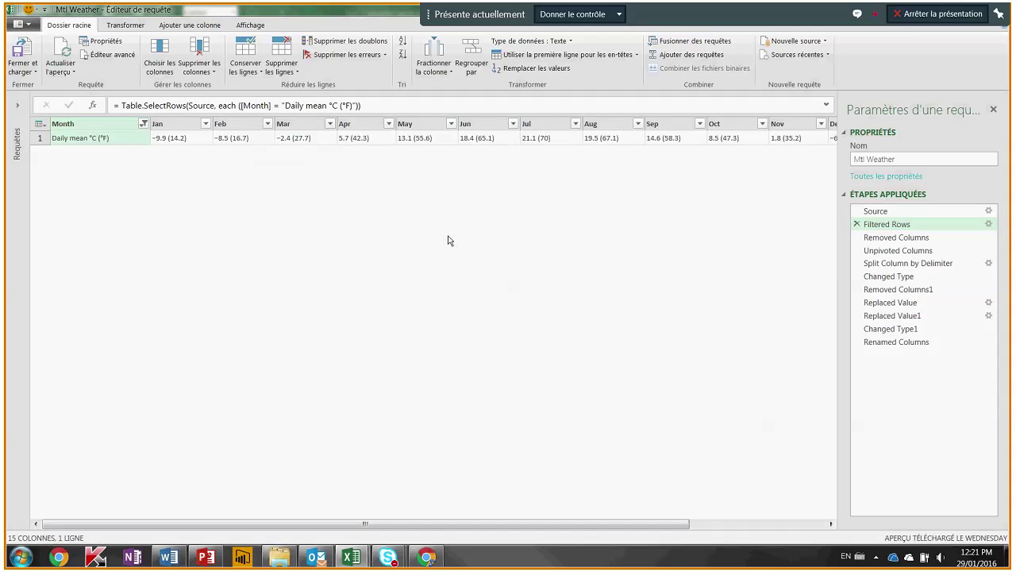
{"action": "left_click", "coordinate": [896, 238]}
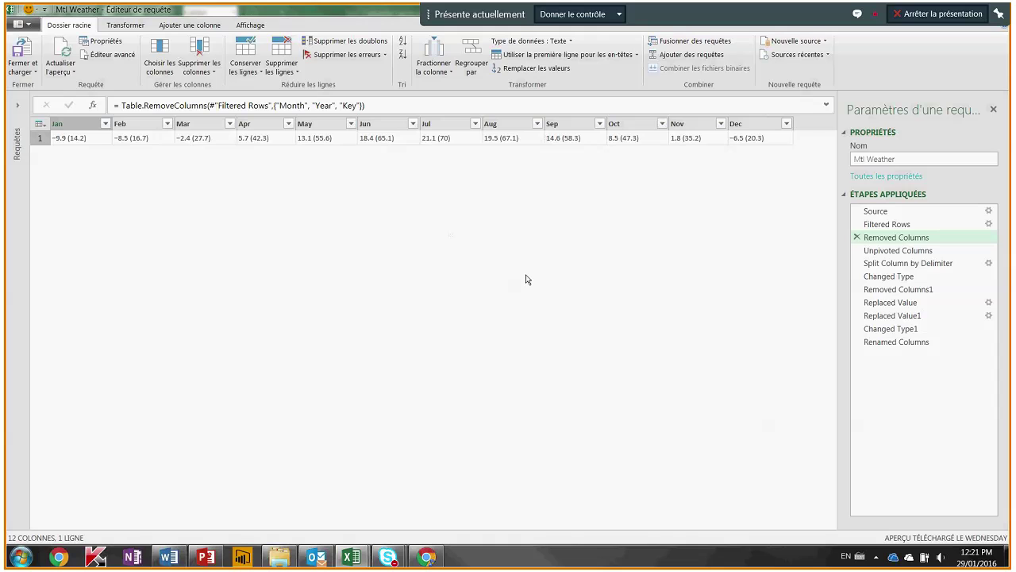
- Review the Unpivoted Columns step and how the Value column is handled in the following steps through Removed Columns1
{"action": "left_click", "coordinate": [889, 251]}
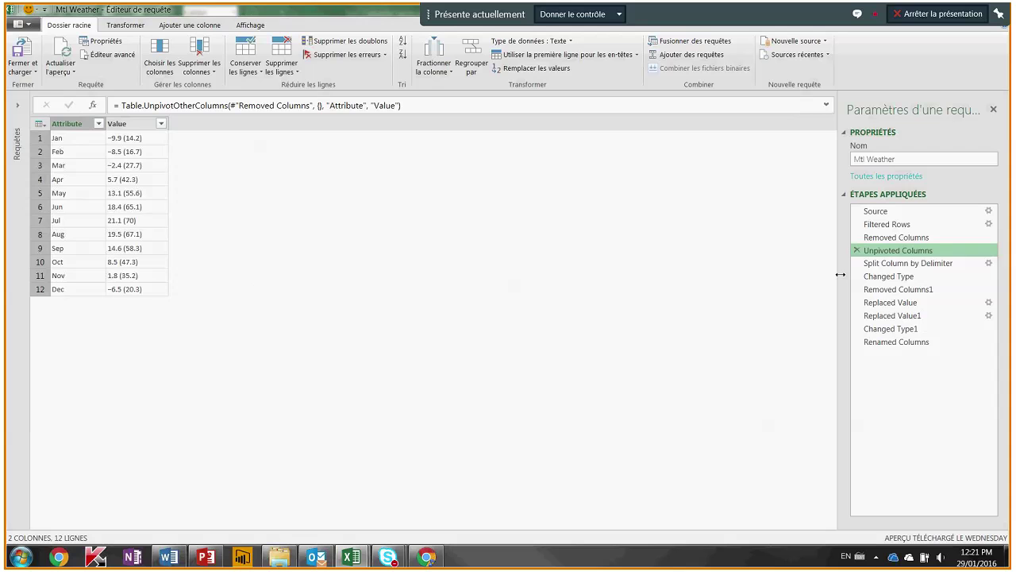
{"action": "left_click", "coordinate": [138, 123]}
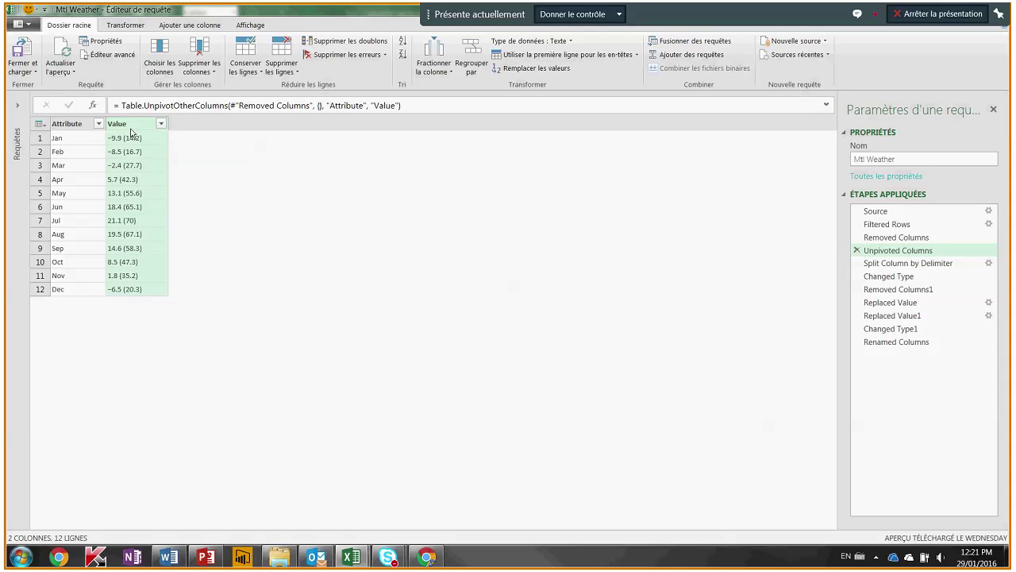
{"action": "left_click", "coordinate": [892, 264]}
{"action": "left_click", "coordinate": [897, 276]}
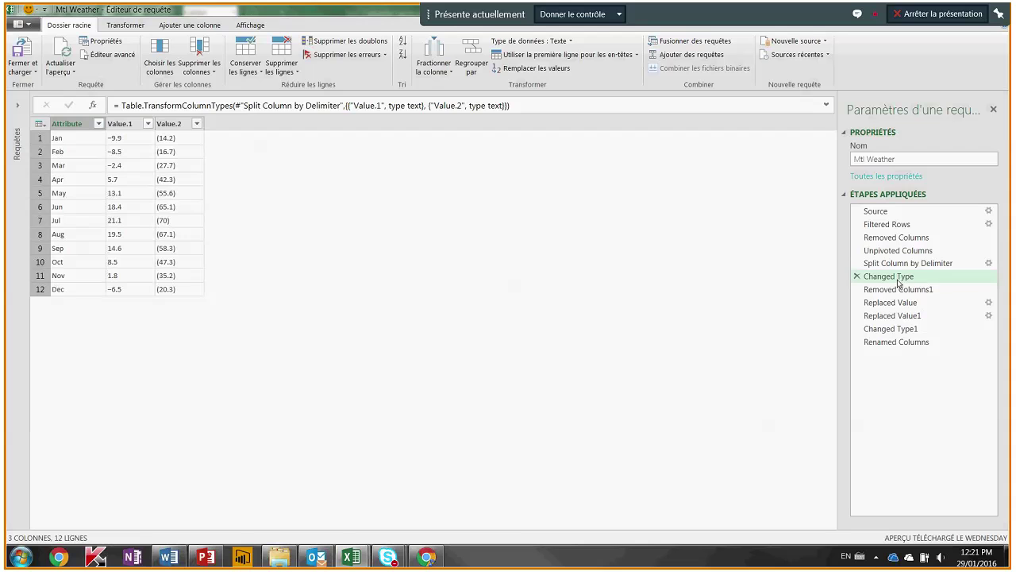
{"action": "left_click", "coordinate": [898, 290]}
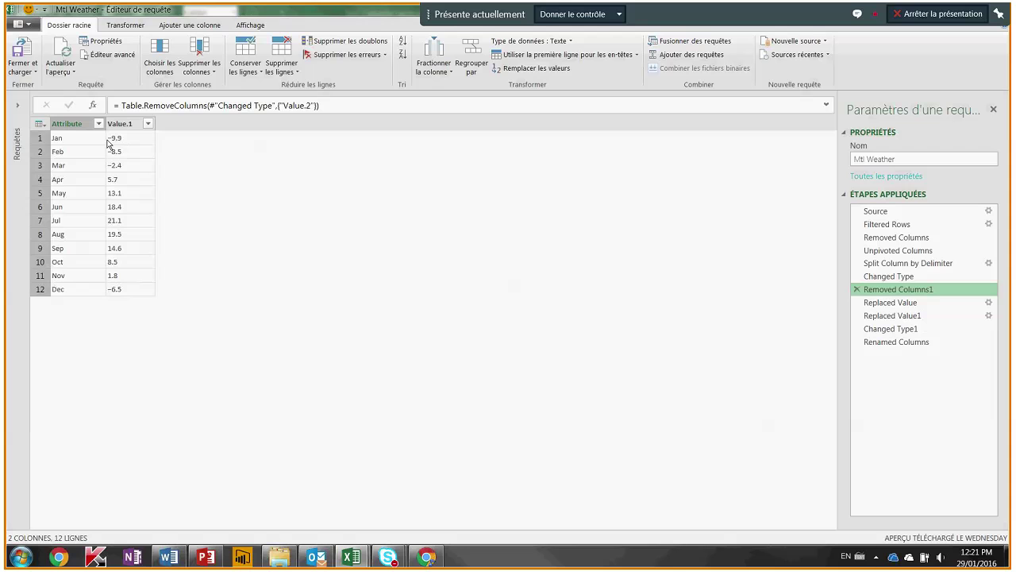
- Review the Replaced Value step's settings without changing them, and display each remaining step through Renamed Columns
{"action": "double_click", "coordinate": [886, 308]}
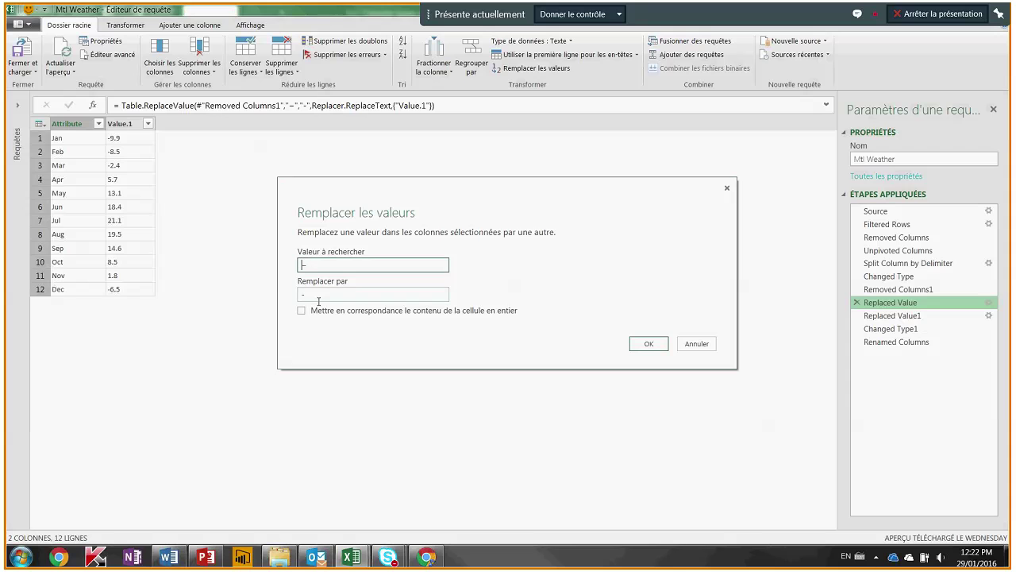
{"action": "left_click", "coordinate": [727, 188]}
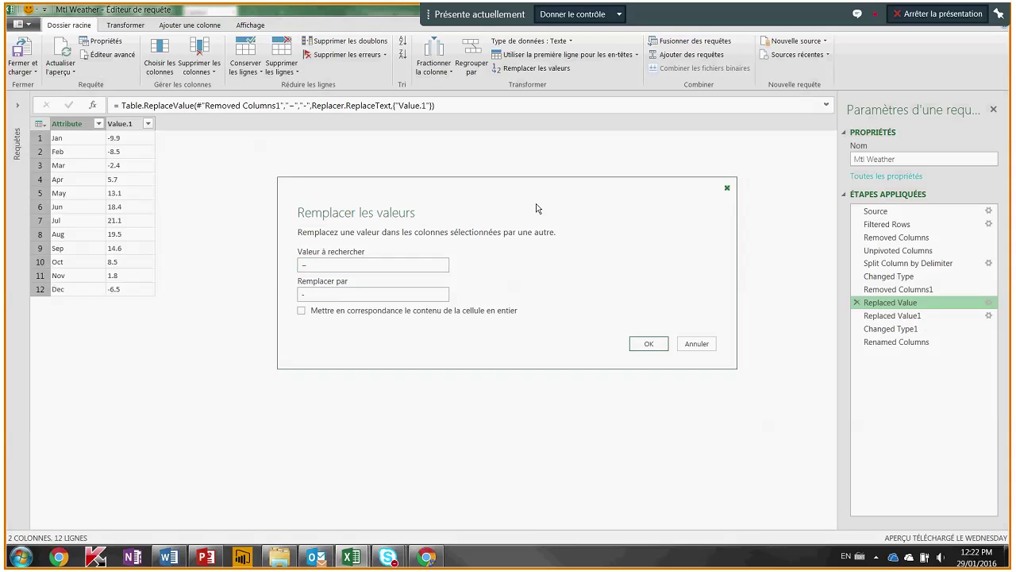
{"action": "left_click", "coordinate": [890, 315]}
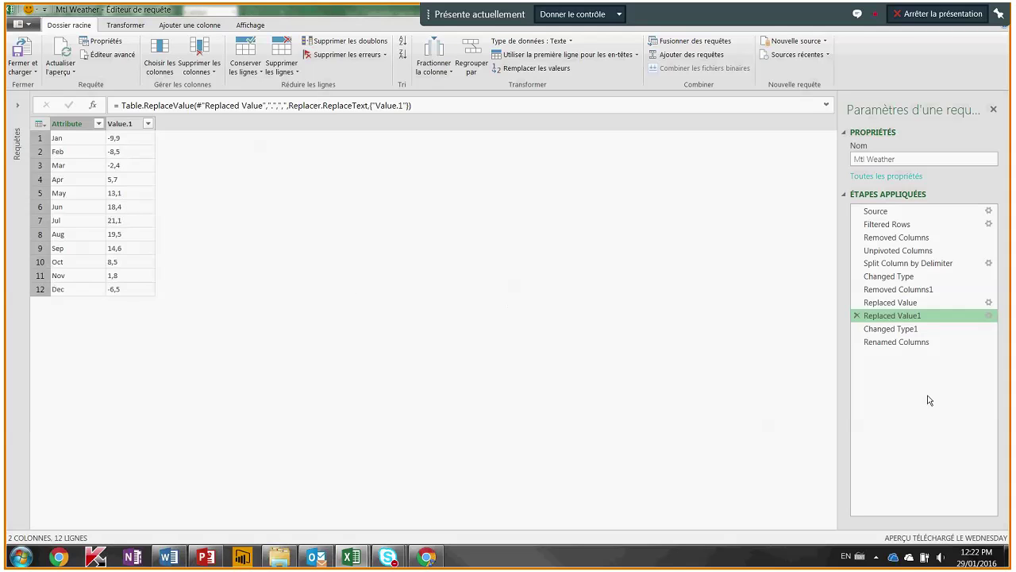
{"action": "left_click", "coordinate": [904, 329]}
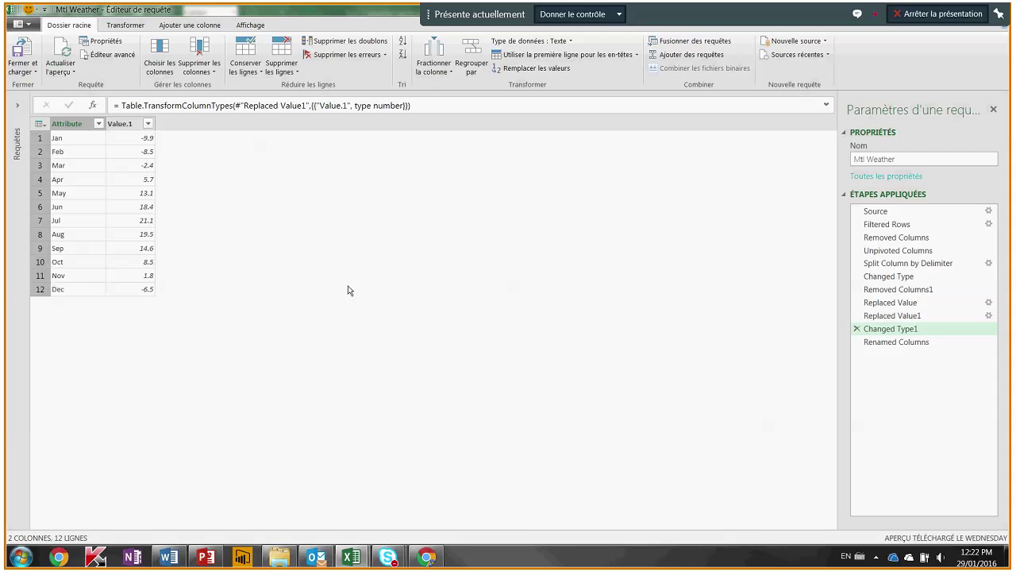
{"action": "left_click", "coordinate": [923, 342]}
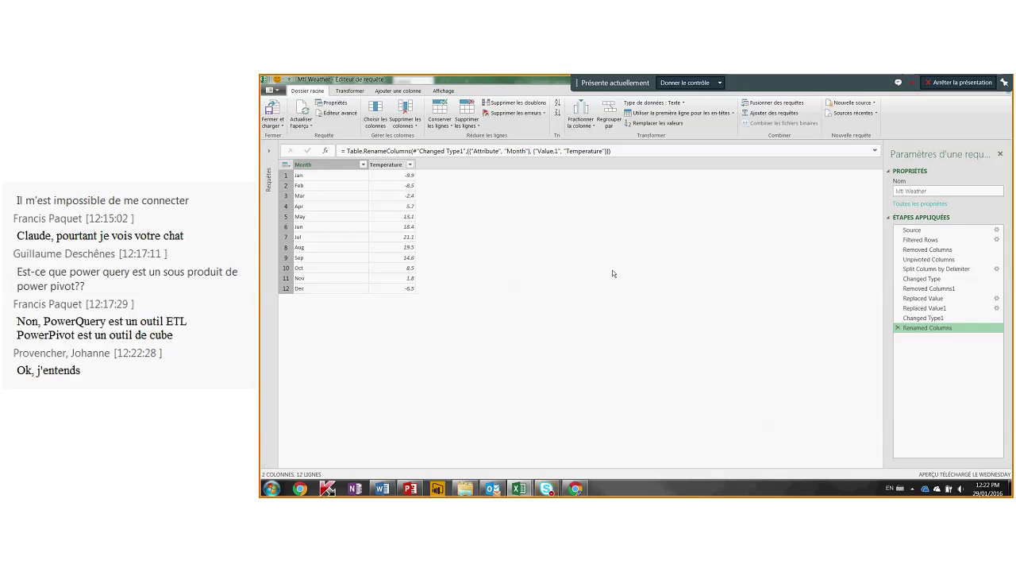
- Close the Mtl Weather query editor and close the Ex3 workbook
{"action": "double_click", "coordinate": [529, 80]}
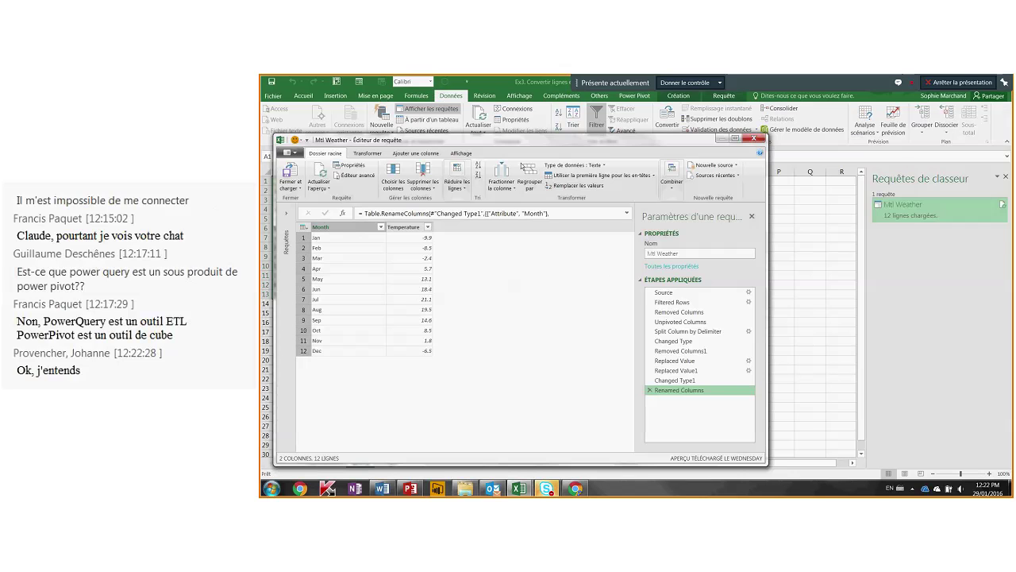
{"action": "left_click", "coordinate": [755, 139]}
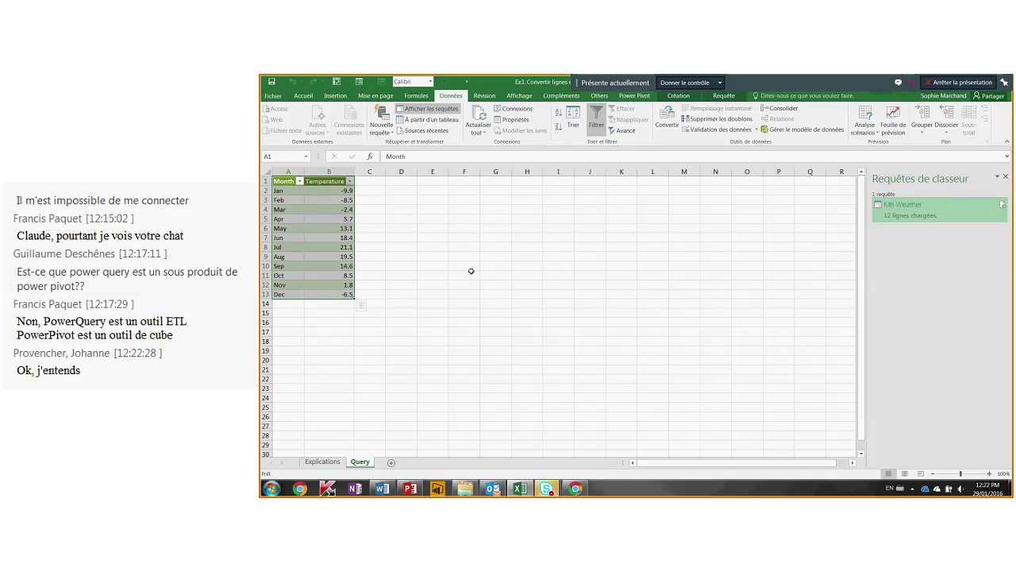
{"action": "left_click", "coordinate": [482, 273]}
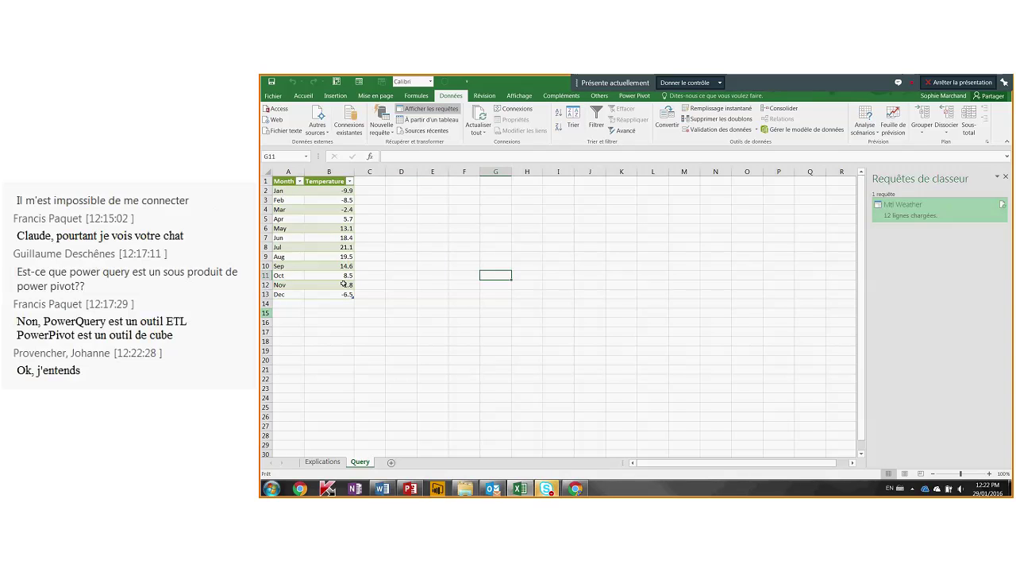
{"action": "left_click", "coordinate": [276, 96]}
{"action": "left_click", "coordinate": [278, 265]}
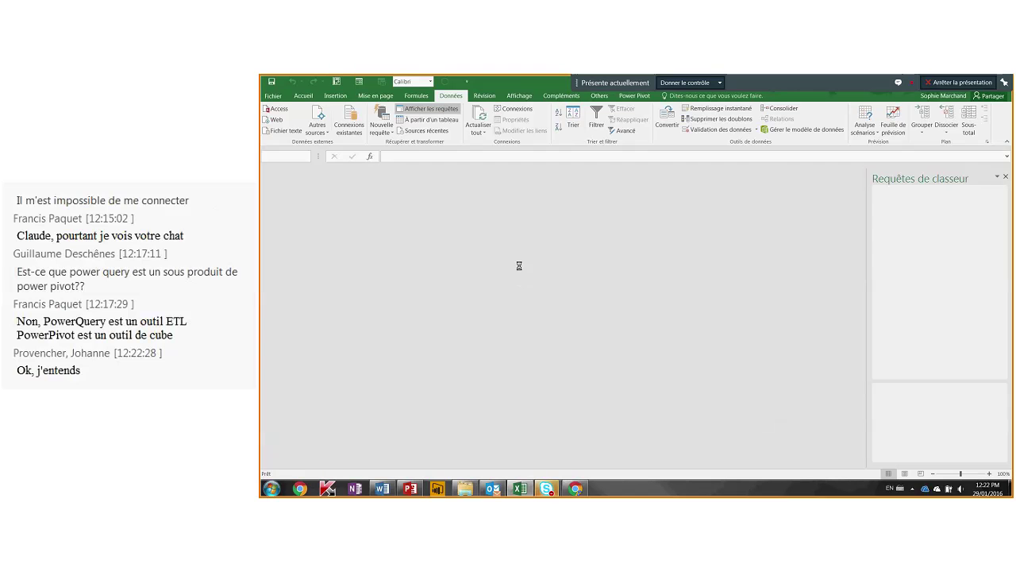
- Open the Ex4. Combiner plusieurs feuilles workbook from the file explorer and display its Jan 2014 sheet
{"action": "left_click", "coordinate": [466, 488]}
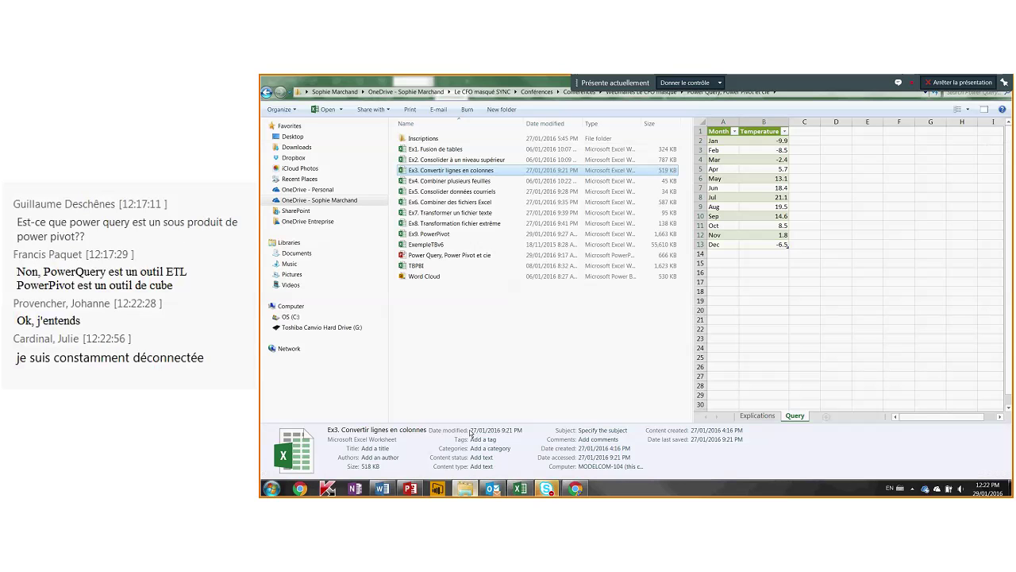
{"action": "double_click", "coordinate": [440, 181]}
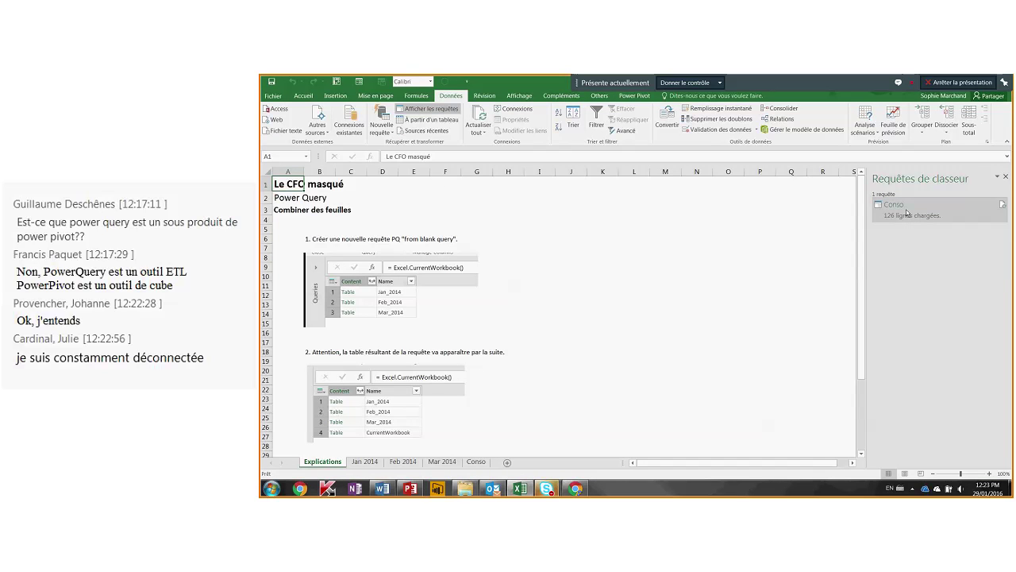
{"action": "left_click", "coordinate": [364, 461]}
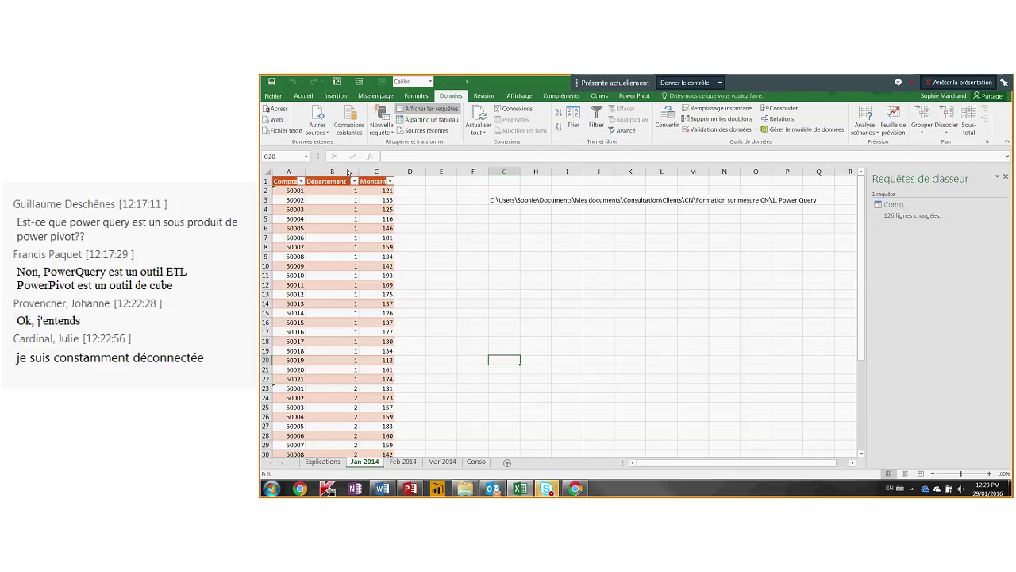
- View the Feb 2014 and Mar 2014 sheets, and widen the Compte, Département and Montant columns on the Jan 2014 sheet
{"action": "left_click", "coordinate": [401, 463]}
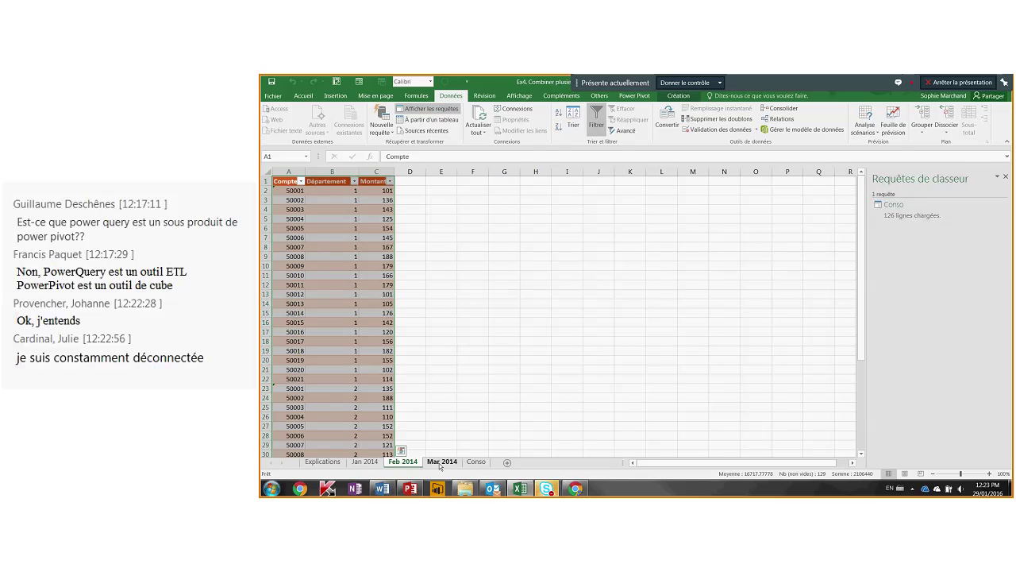
{"action": "left_click", "coordinate": [440, 462]}
{"action": "left_click", "coordinate": [366, 461]}
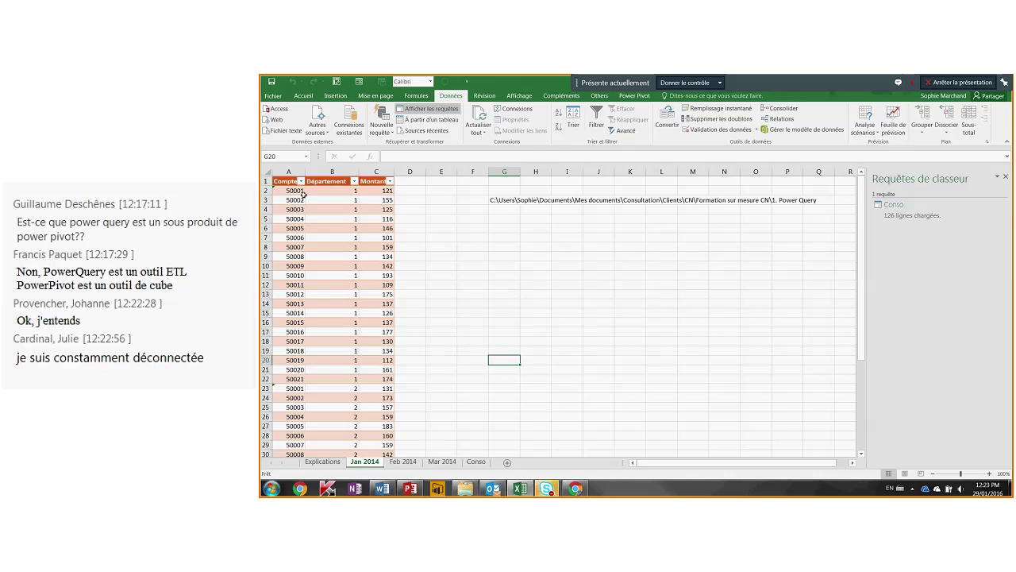
{"action": "left_click_drag", "start_coordinate": [303, 168], "coordinate": [313, 168]}
{"action": "left_click_drag", "start_coordinate": [376, 171], "coordinate": [426, 171]}
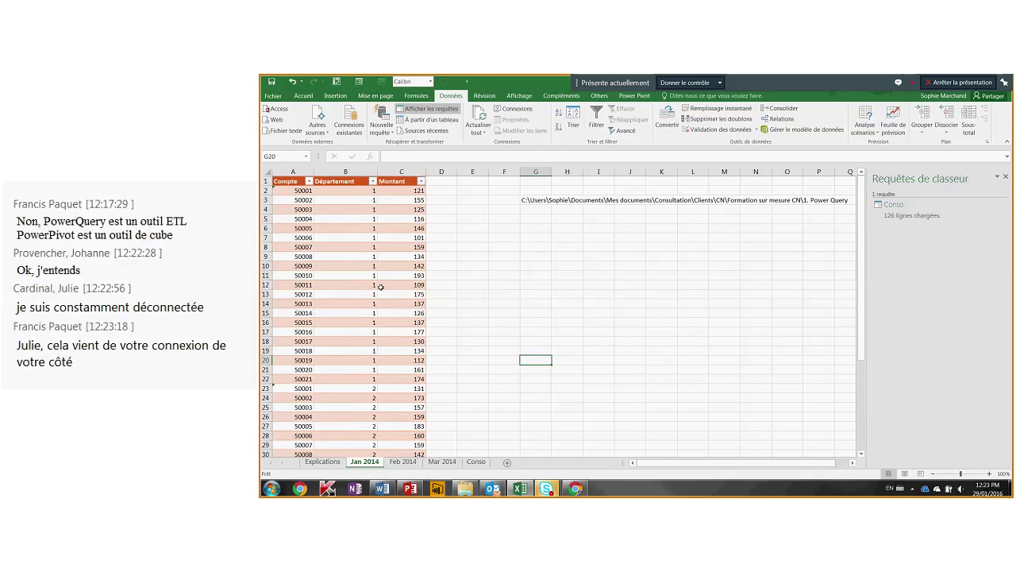
- Open the Conso query in the query editor and maximize the editor window
{"action": "double_click", "coordinate": [904, 219]}
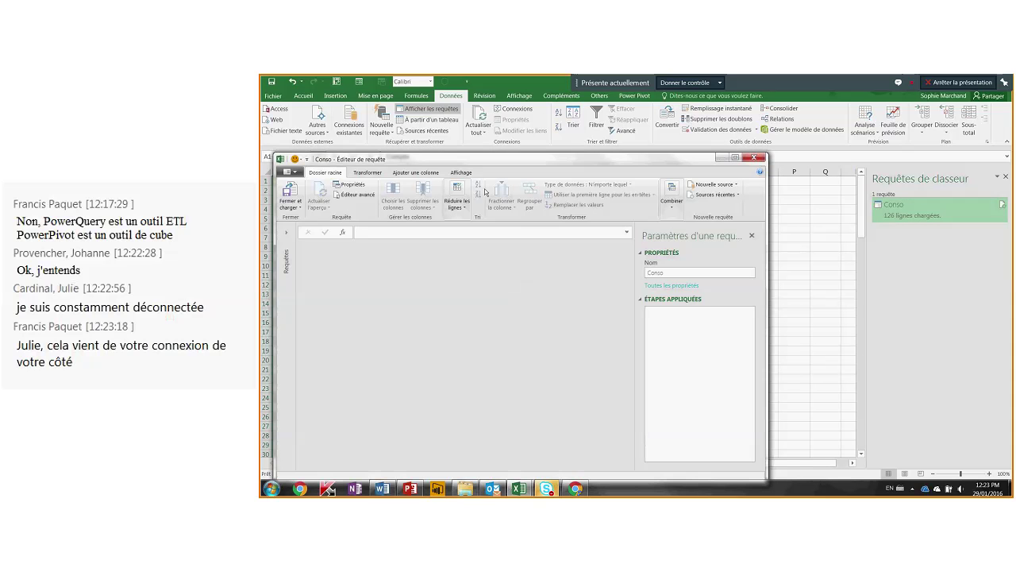
{"action": "left_click_drag", "start_coordinate": [486, 159], "coordinate": [511, 130]}
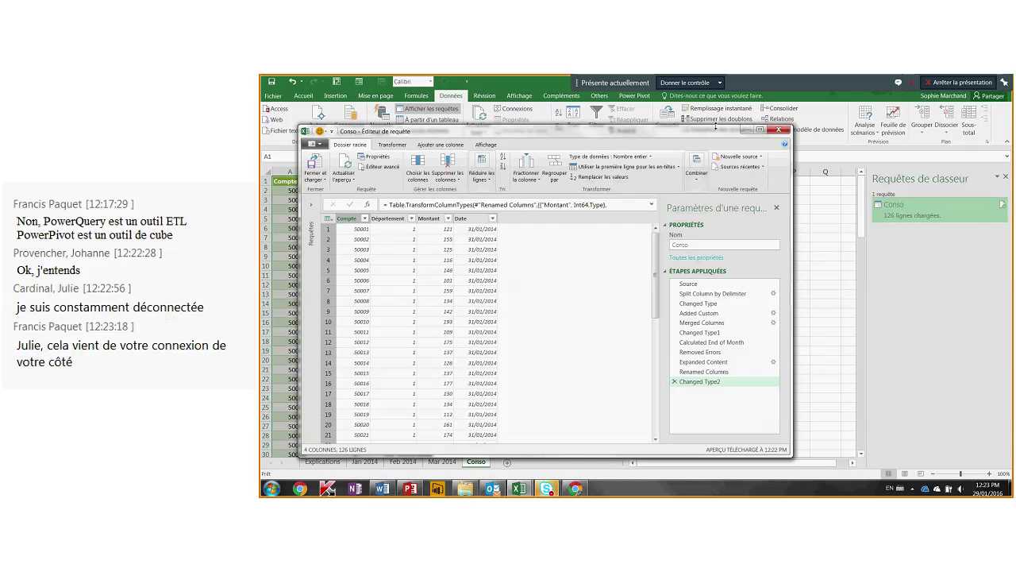
{"action": "left_click", "coordinate": [759, 129]}
- Display the Conso query's Source step and highlight its Excel.CurrentWorkbook() formula without changing it
{"action": "left_click", "coordinate": [912, 229]}
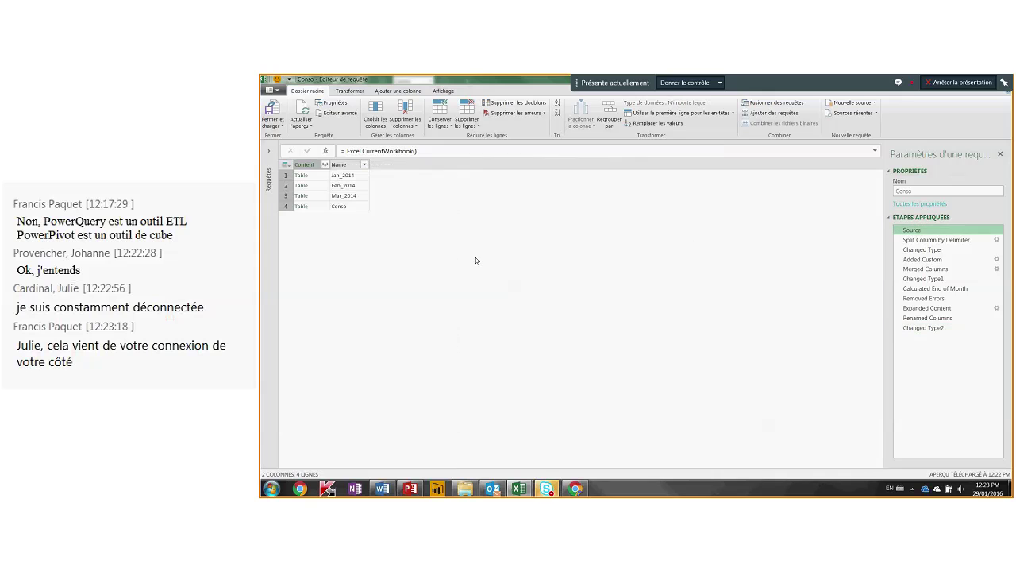
{"action": "left_click", "coordinate": [342, 150]}
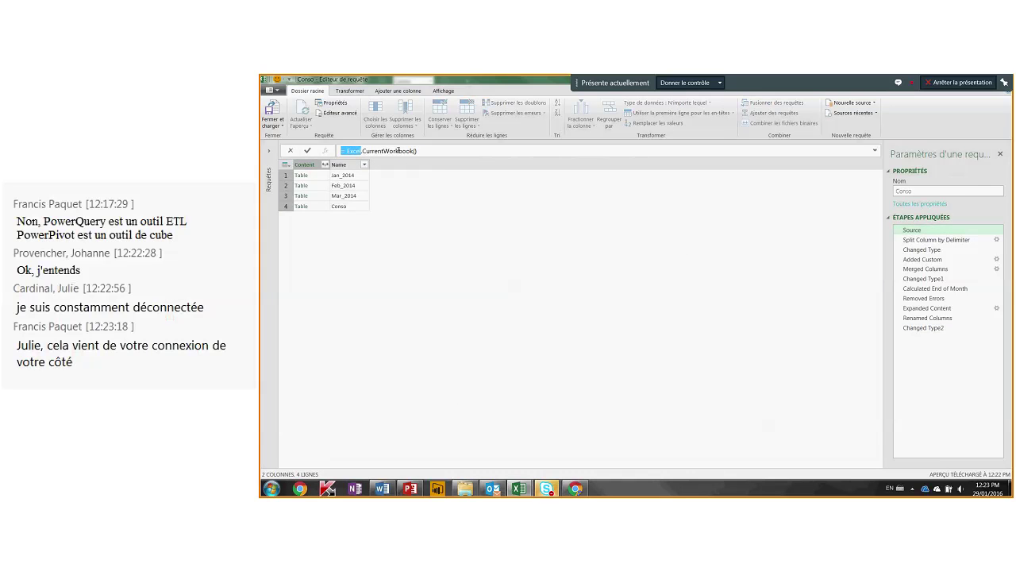
{"action": "left_click_drag", "start_coordinate": [342, 150], "coordinate": [417, 151]}
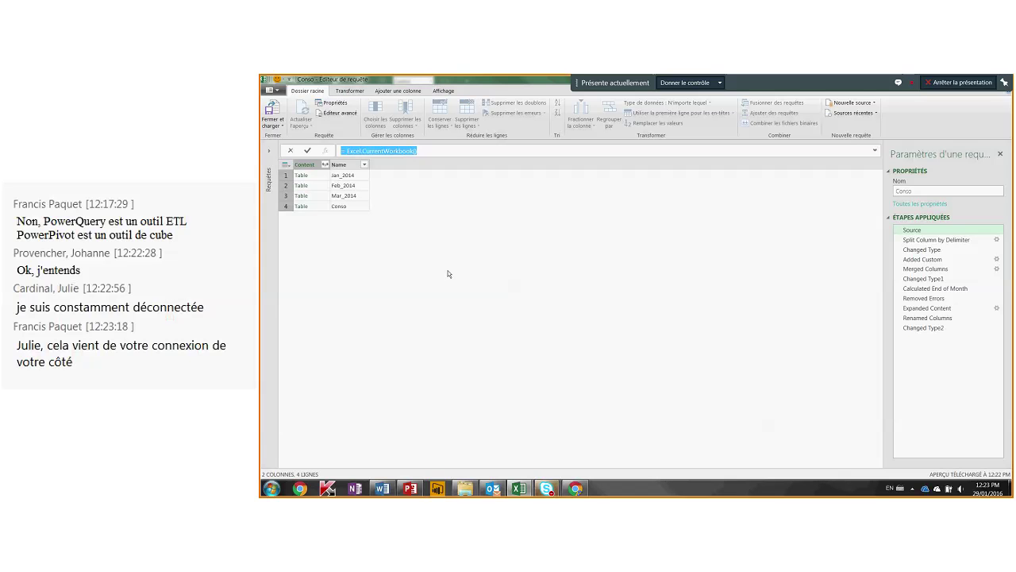
{"action": "left_click", "coordinate": [420, 230]}
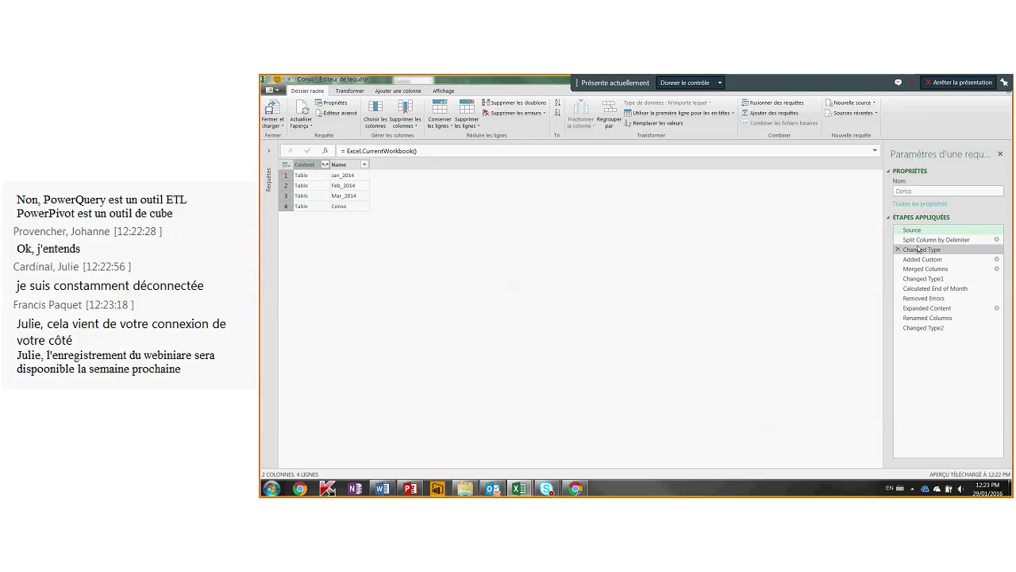
- Preview the applied steps from Split Column by Delimiter through Added Custom
{"action": "left_click", "coordinate": [930, 239]}
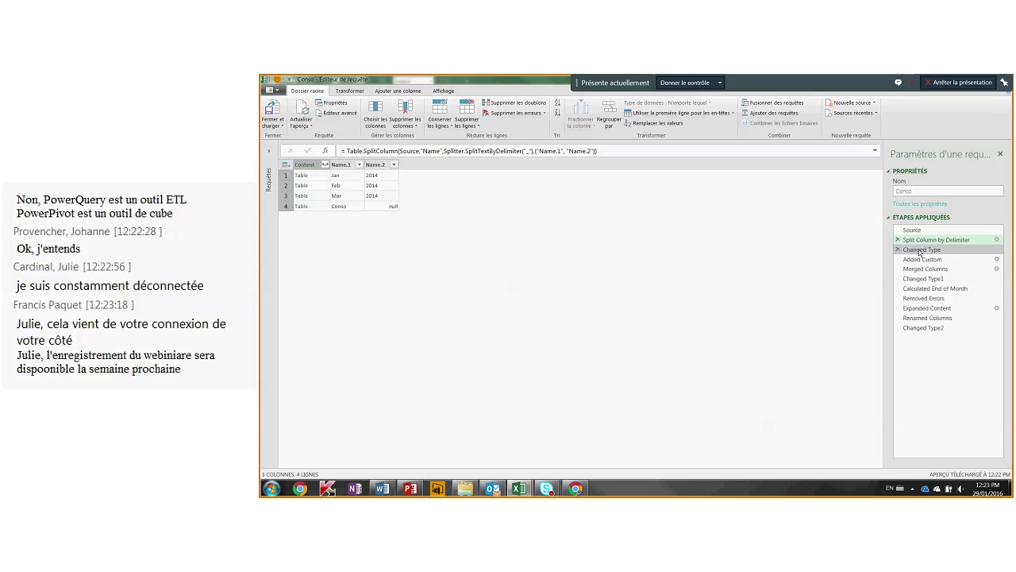
{"action": "left_click", "coordinate": [920, 250]}
{"action": "left_click", "coordinate": [920, 261]}
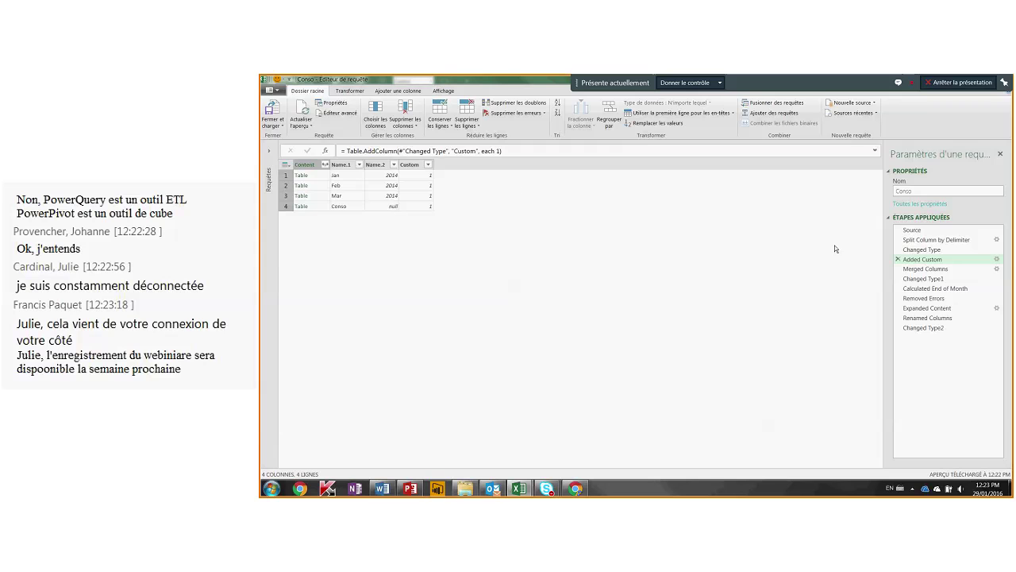
- Return to the Source step, review the query's full M code in the Advanced Editor, and close it unchanged
{"action": "left_click", "coordinate": [908, 231]}
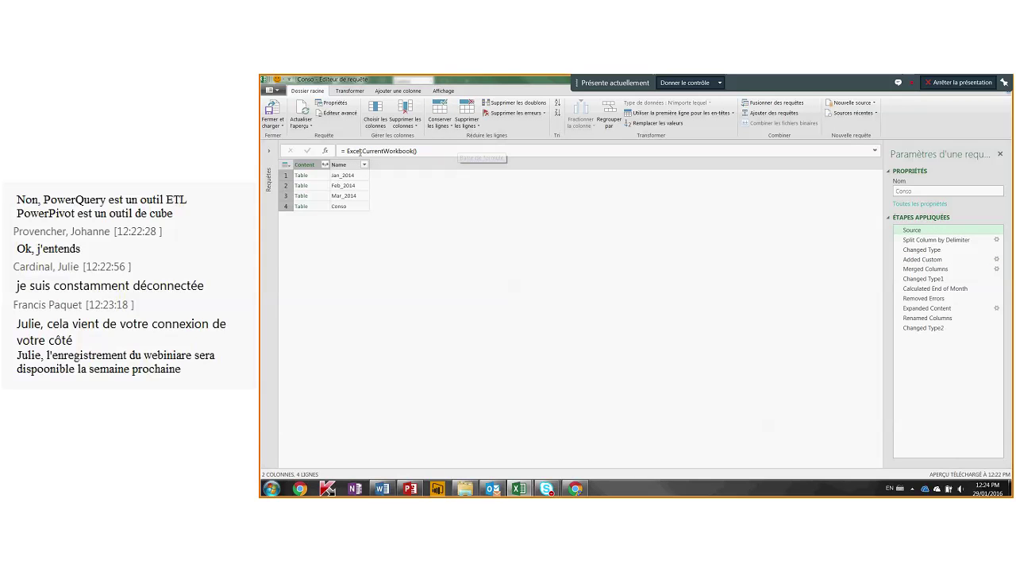
{"action": "left_click", "coordinate": [337, 112]}
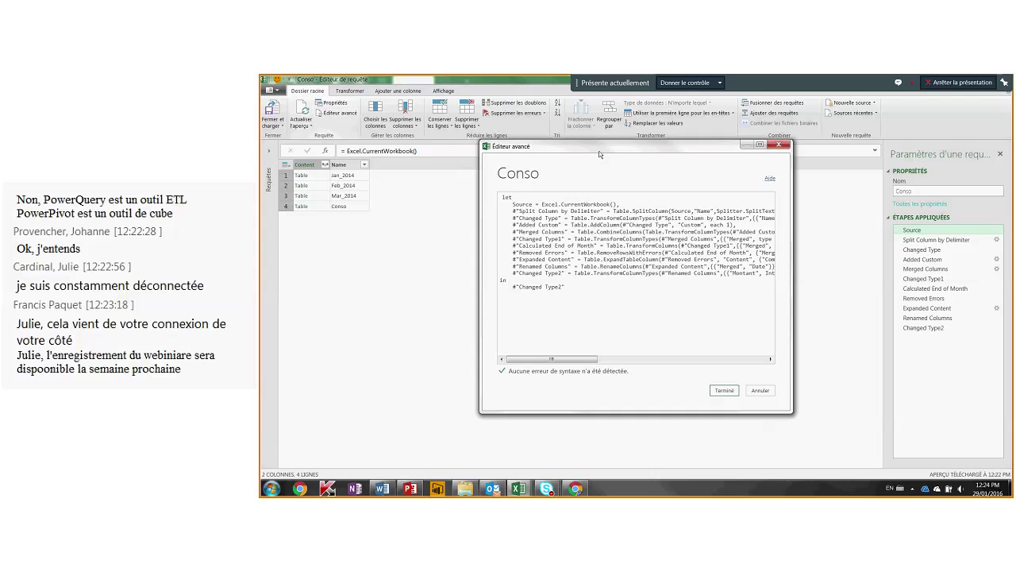
{"action": "left_click", "coordinate": [779, 145]}
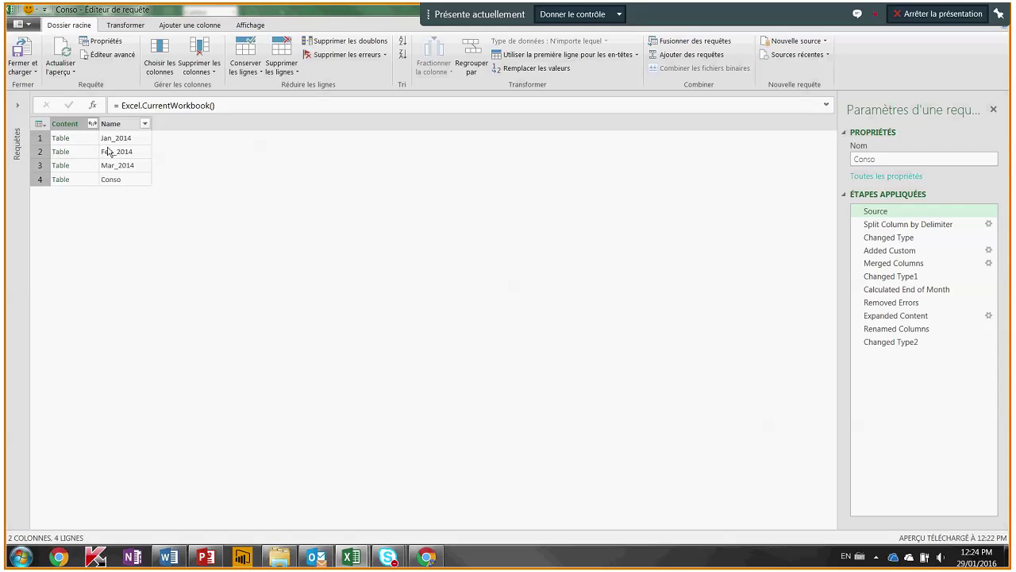
- Examine how the sheet names become dates, displaying each step from Split Column by Delimiter through Changed Type1
{"action": "left_click", "coordinate": [895, 226]}
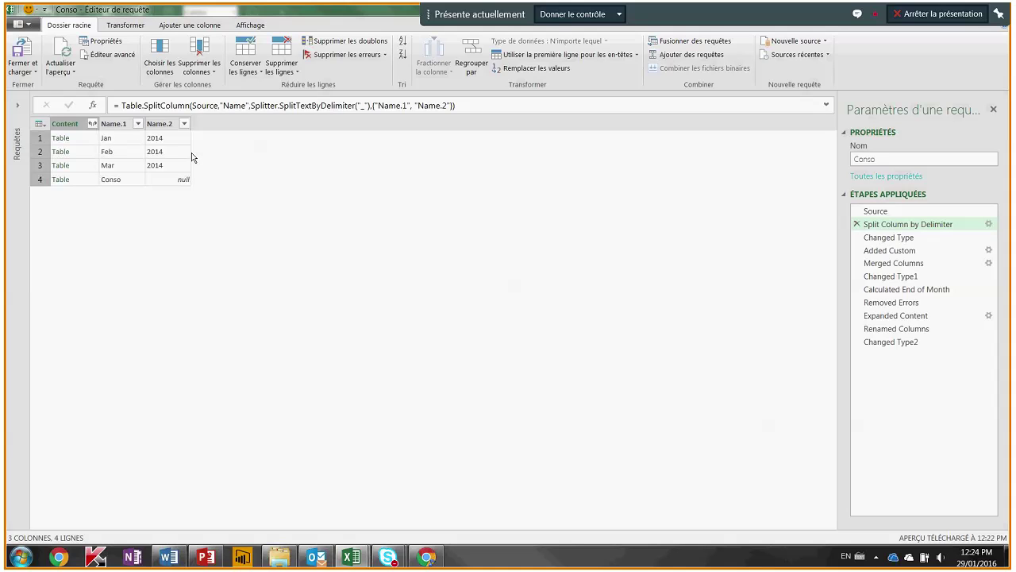
{"action": "left_click", "coordinate": [887, 237]}
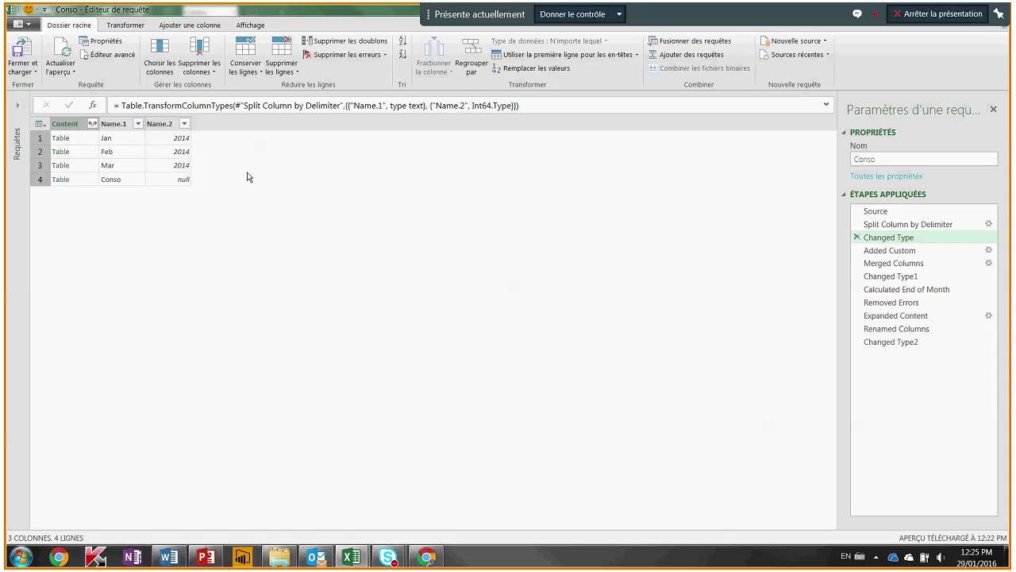
{"action": "left_click", "coordinate": [890, 251]}
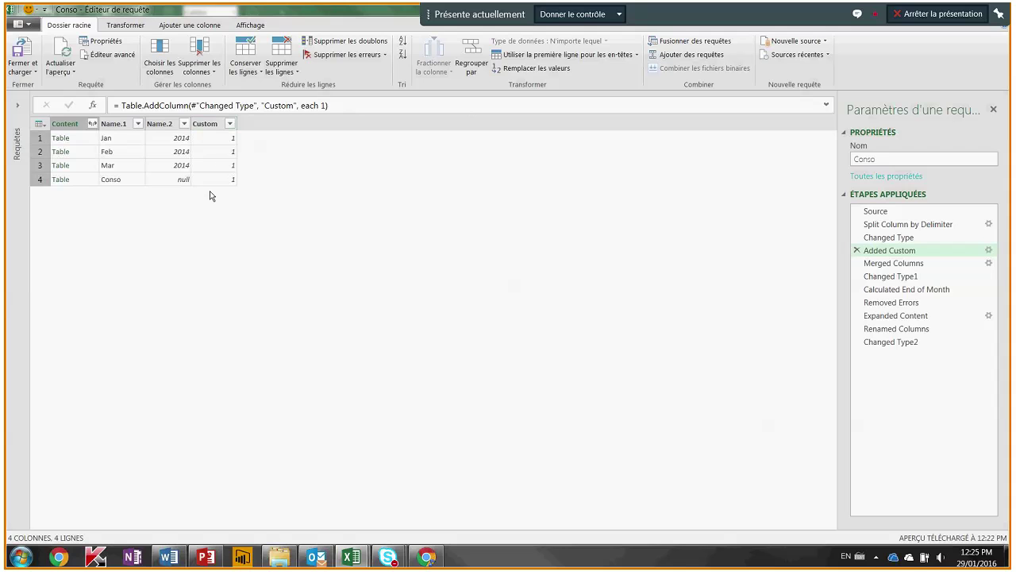
{"action": "left_click", "coordinate": [890, 264]}
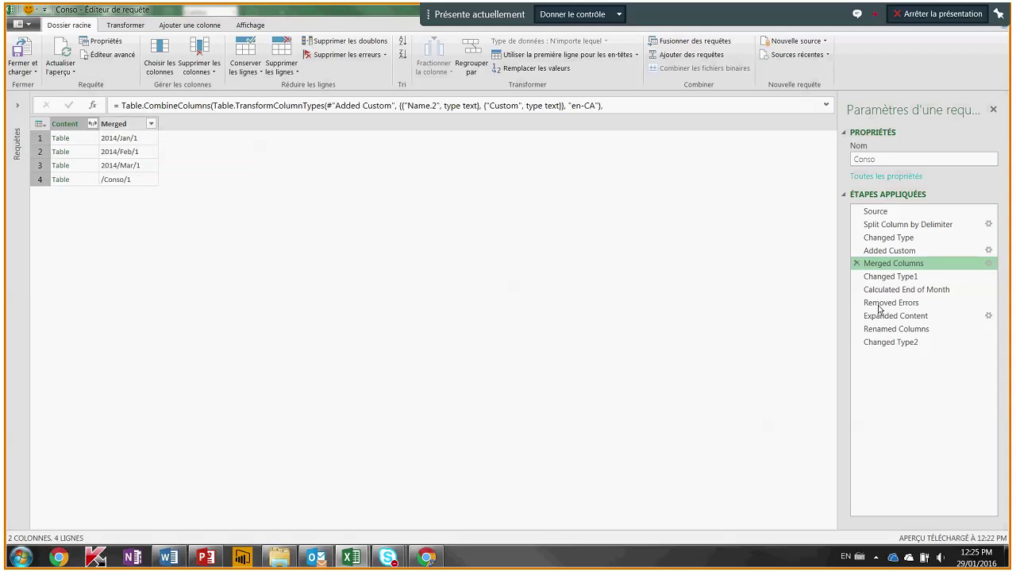
{"action": "left_click", "coordinate": [892, 278]}
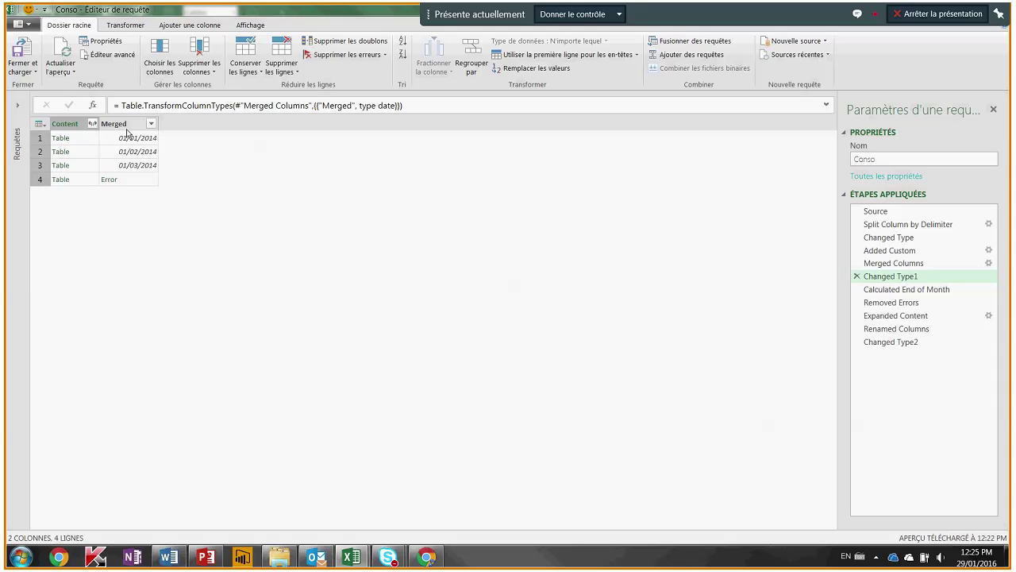
- Review the Calculated End of Month and Removed Errors steps and the Content column's expand control without changing anything
{"action": "left_click", "coordinate": [862, 290]}
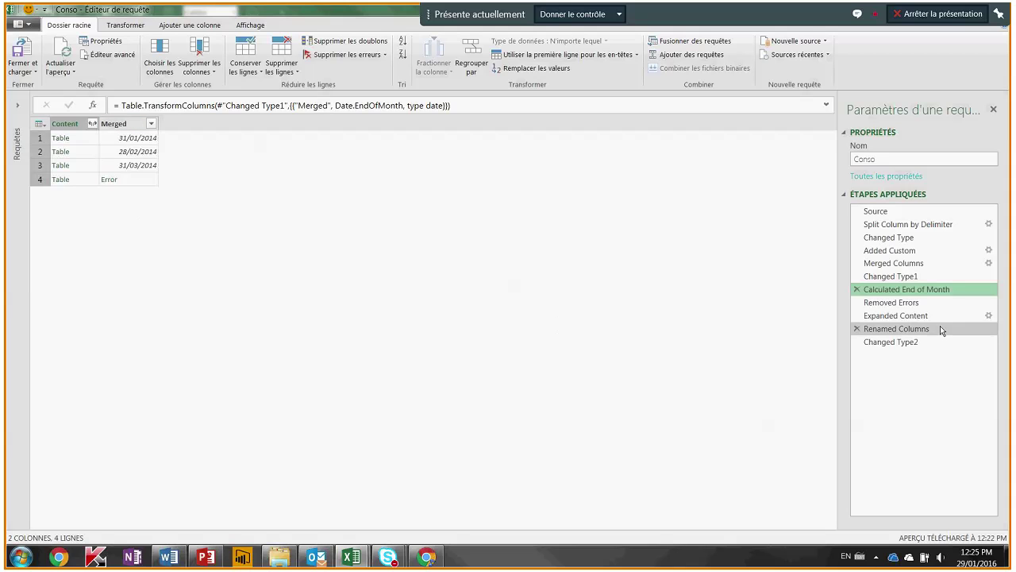
{"action": "left_click", "coordinate": [890, 302]}
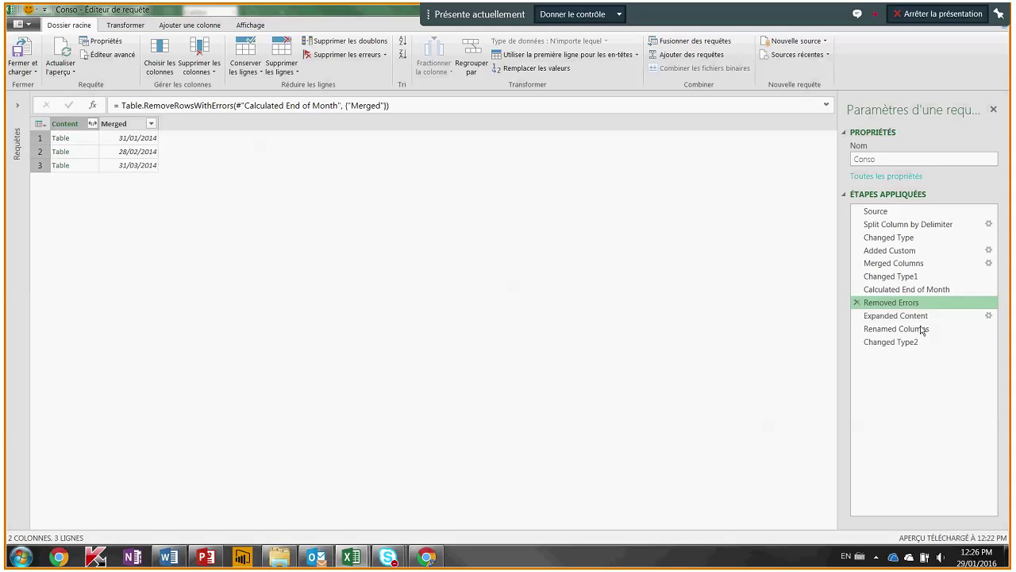
{"action": "left_click", "coordinate": [92, 123]}
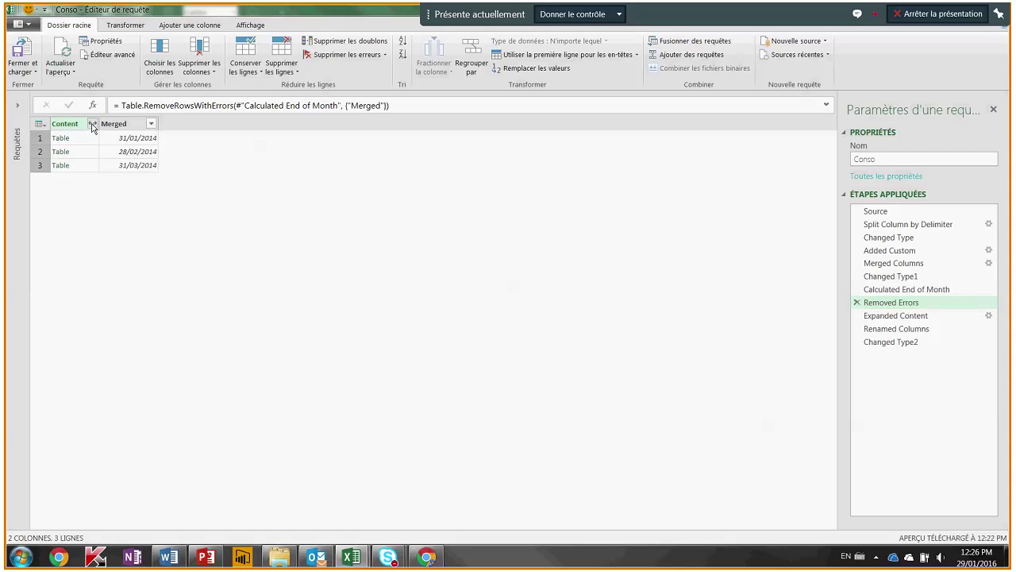
{"action": "key", "text": "Escape"}
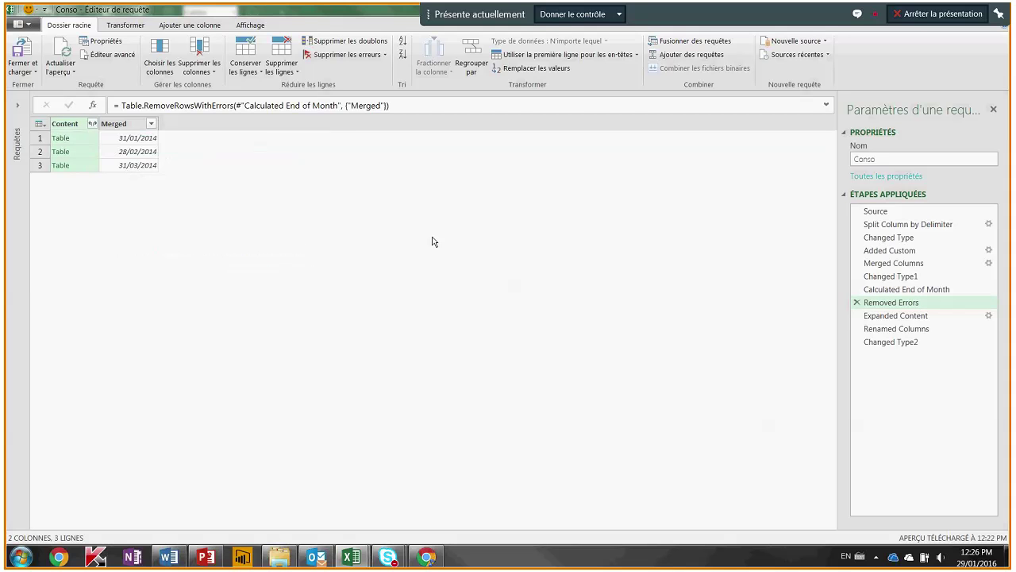
- Display the Expanded Content step and examine its Département, Montant and Merged columns, including the dates in Merged's filter list
{"action": "left_click", "coordinate": [905, 316]}
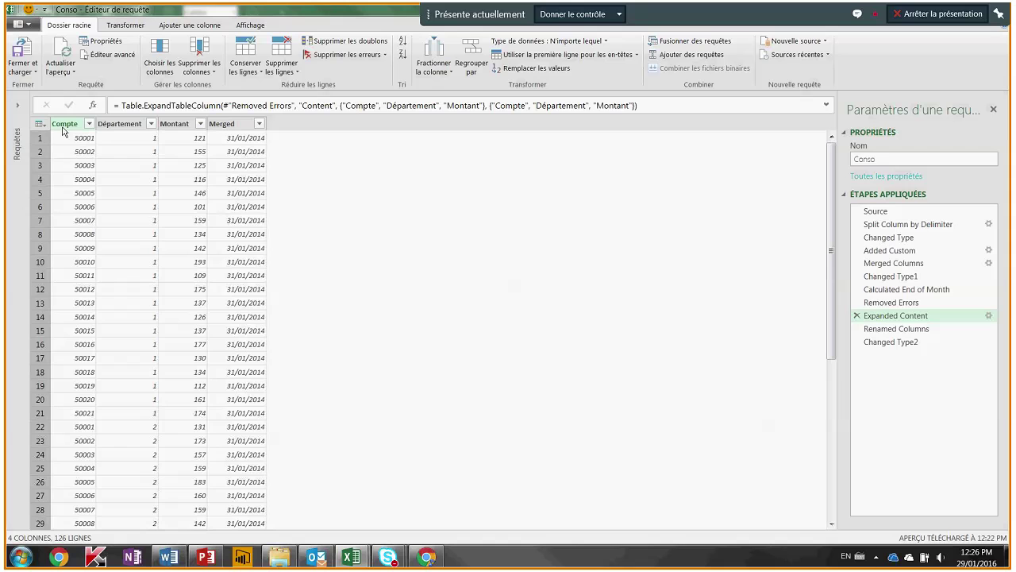
{"action": "left_click", "coordinate": [119, 124]}
{"action": "left_click", "coordinate": [177, 126]}
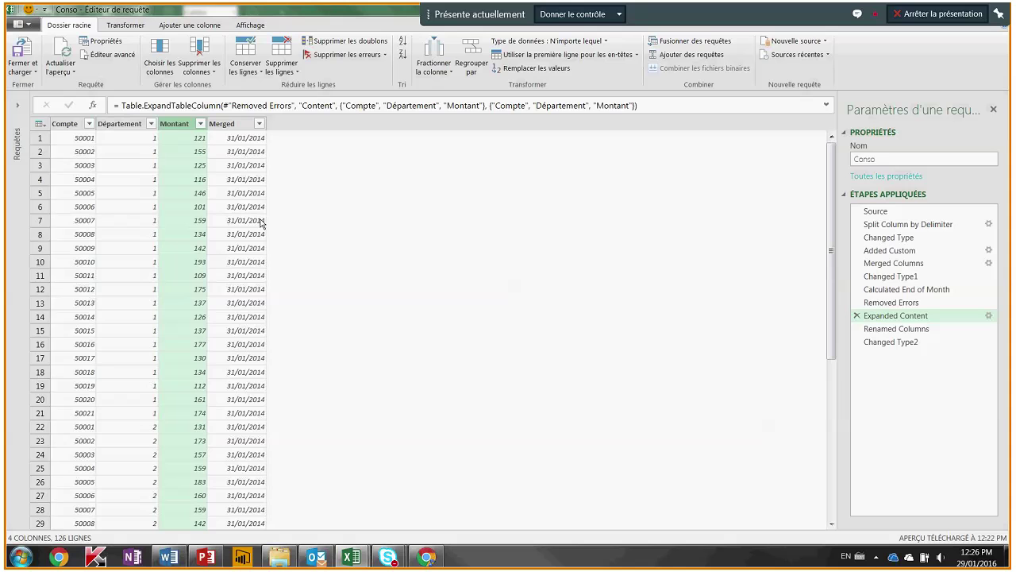
{"action": "left_click", "coordinate": [227, 124]}
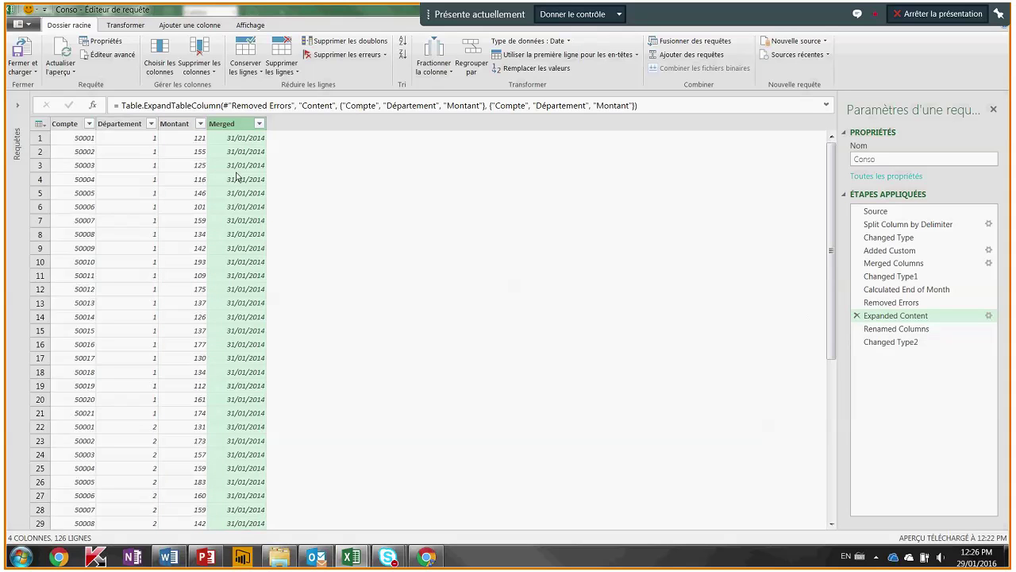
{"action": "left_click", "coordinate": [259, 124]}
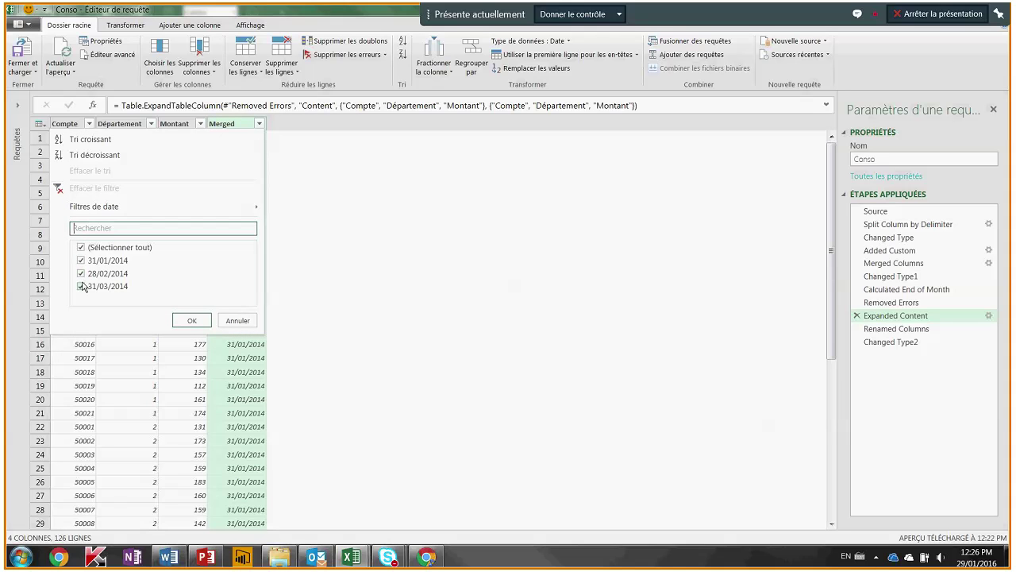
{"action": "left_click", "coordinate": [425, 188]}
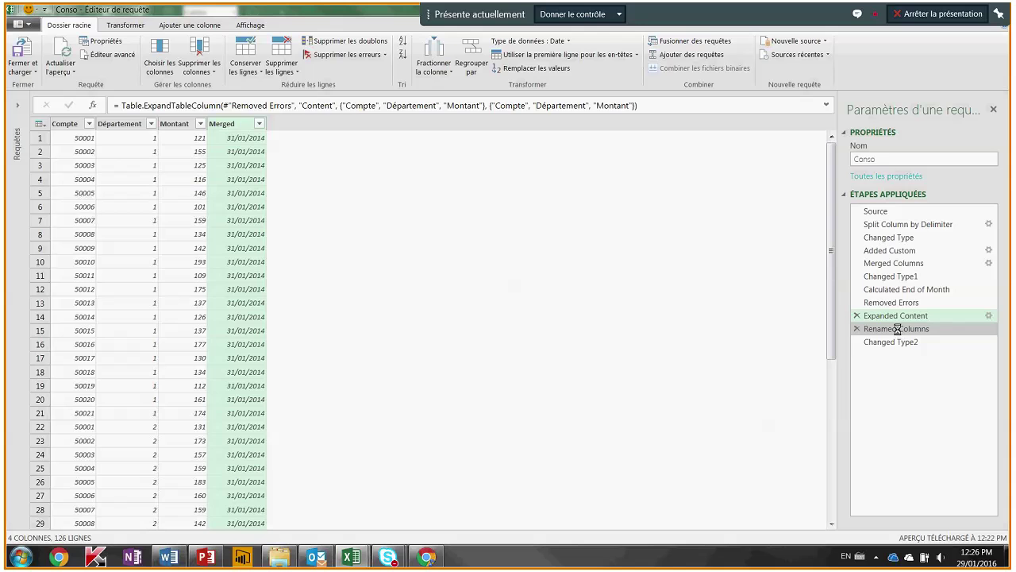
- Display the Renamed Columns and Changed Type2 steps, and close the query editor to return to the Conso sheet
{"action": "left_click", "coordinate": [899, 329]}
{"action": "left_click", "coordinate": [902, 342]}
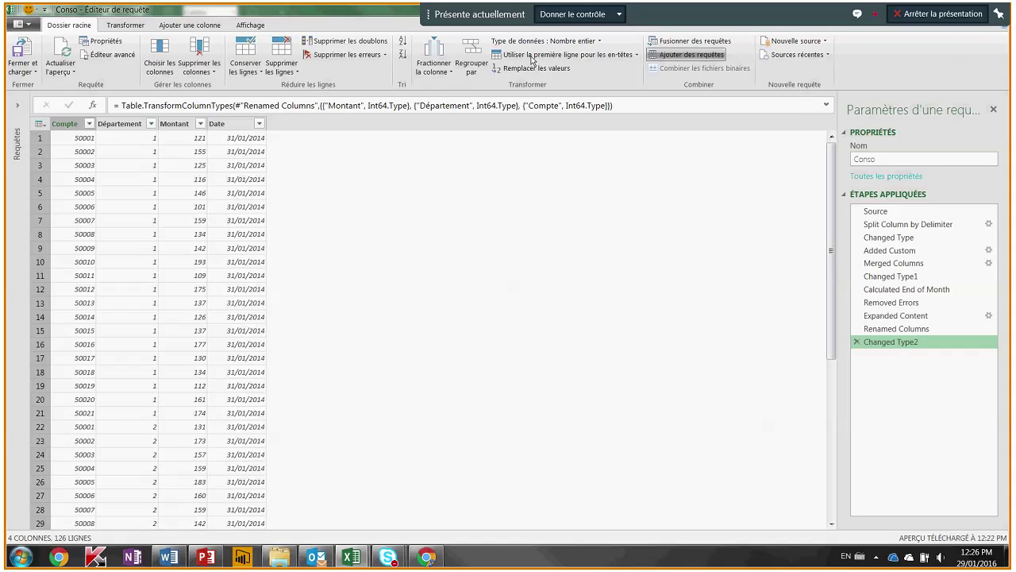
{"action": "left_click_drag", "start_coordinate": [297, 13], "coordinate": [272, 84]}
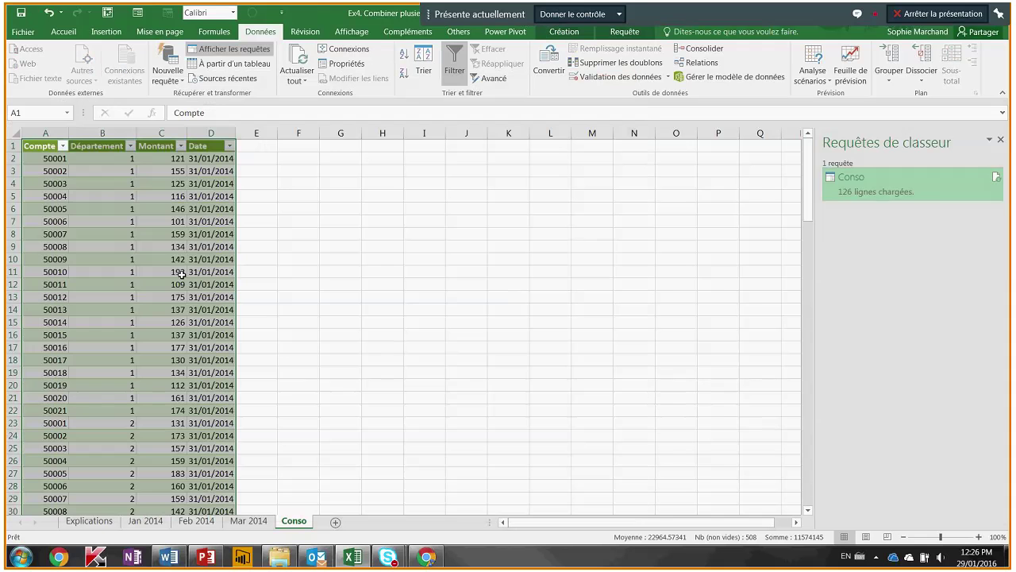
- Check which months the Date column's filter offers in the Conso table without applying a filter
{"action": "left_click", "coordinate": [221, 171]}
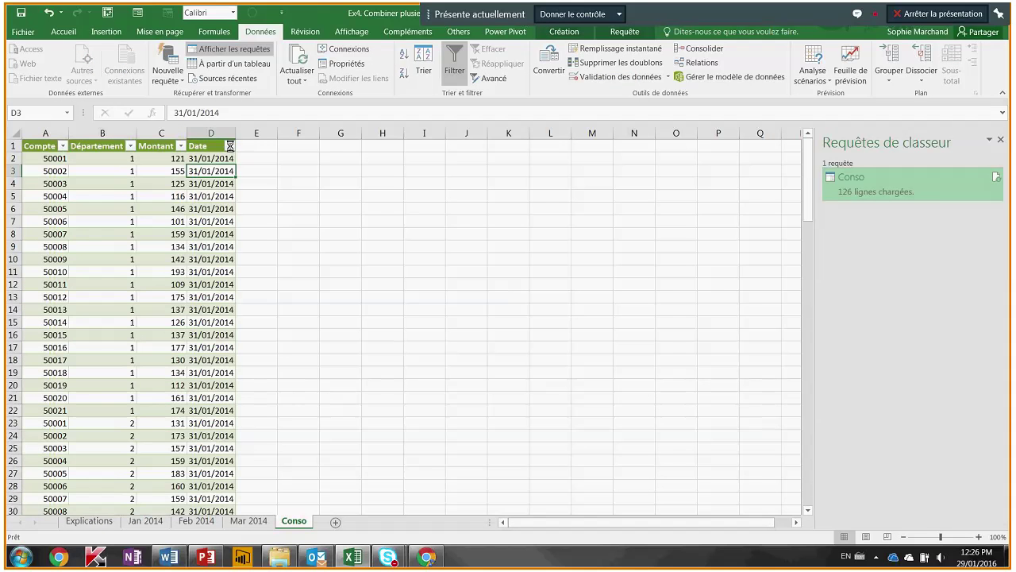
{"action": "left_click", "coordinate": [229, 146]}
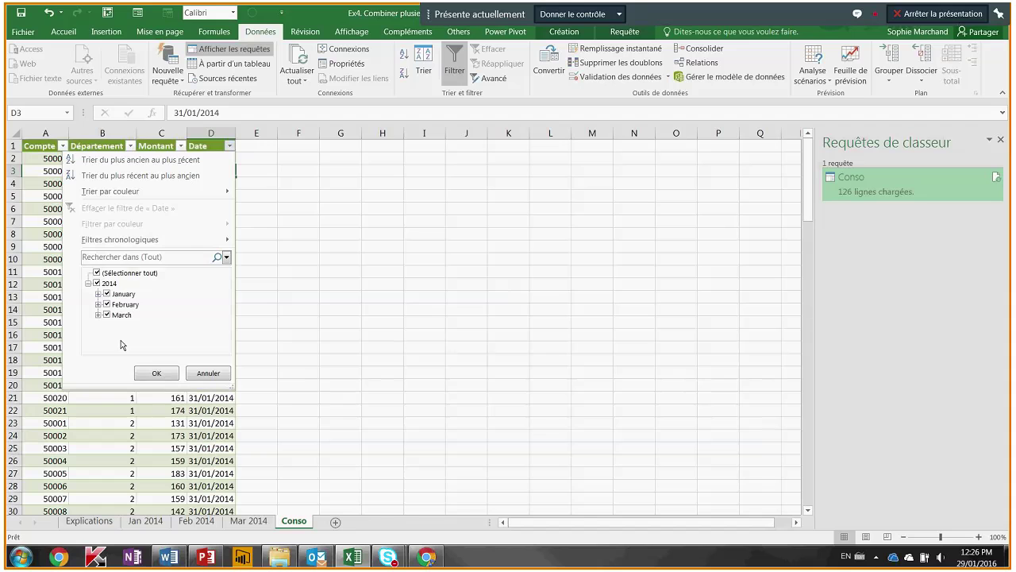
{"action": "left_click", "coordinate": [356, 307]}
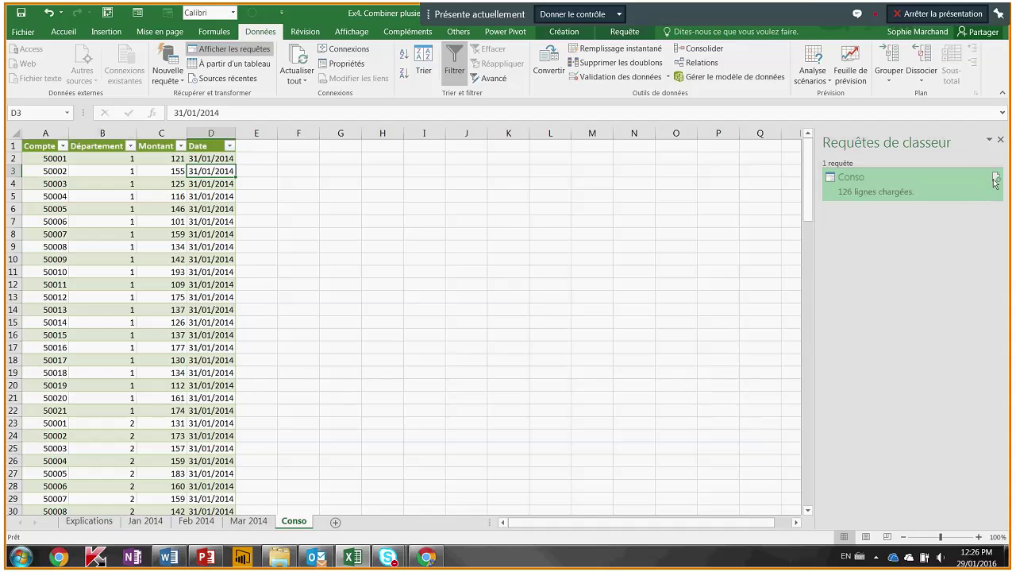
{"action": "mouse_move", "coordinate": [998, 182]}
- Close the Ex4. Combiner plusieurs feuilles workbook
{"action": "left_click", "coordinate": [27, 37]}
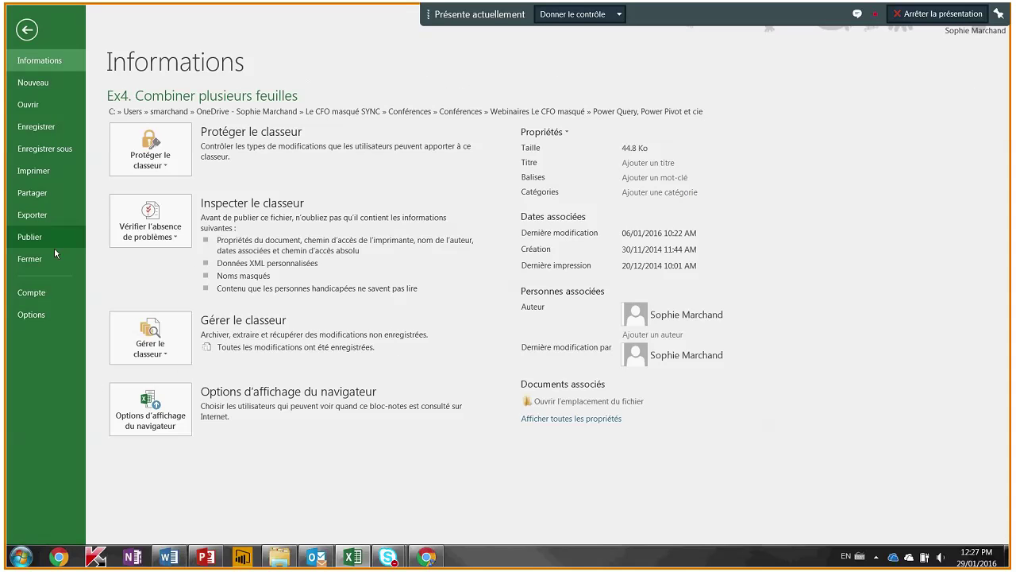
{"action": "key", "text": "Escape"}
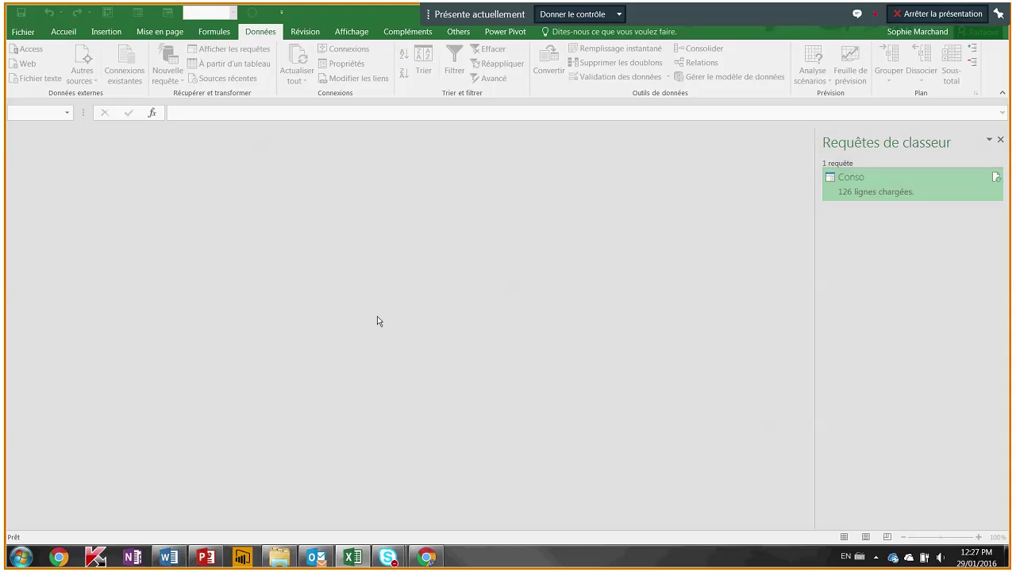
- Preview the Ex5. Consolider données courriels workbook in Windows Explorer, and switch to PowerPoint to show the slide on importing all files from a folder
{"action": "left_click", "coordinate": [278, 561]}
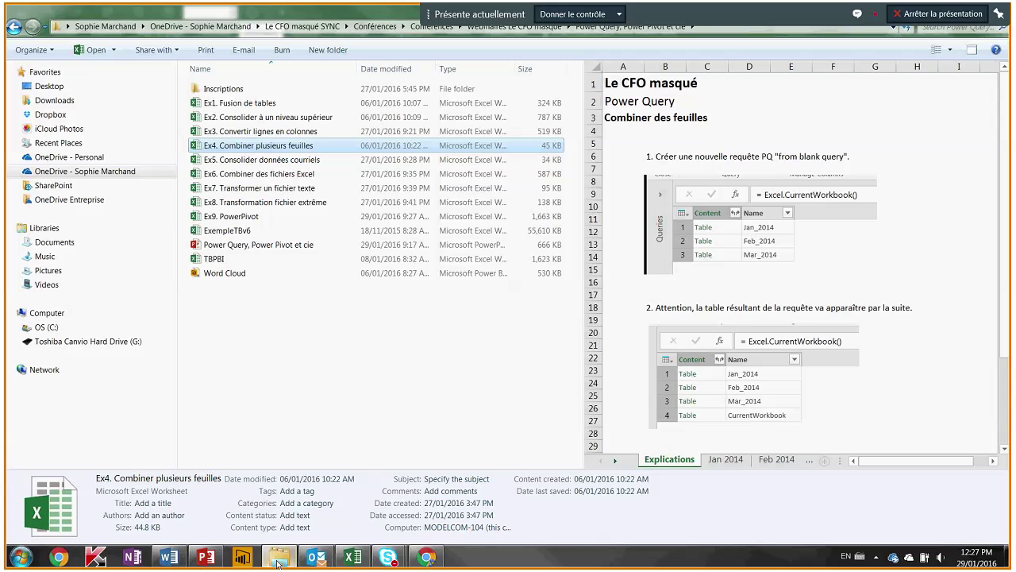
{"action": "left_click", "coordinate": [244, 161]}
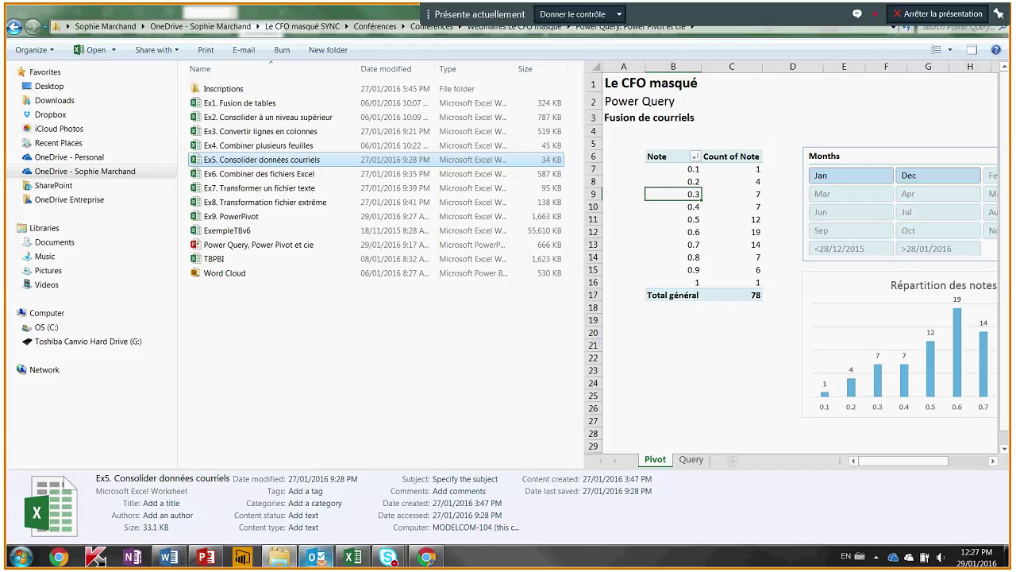
{"action": "left_click", "coordinate": [215, 565]}
{"action": "left_click", "coordinate": [76, 509]}
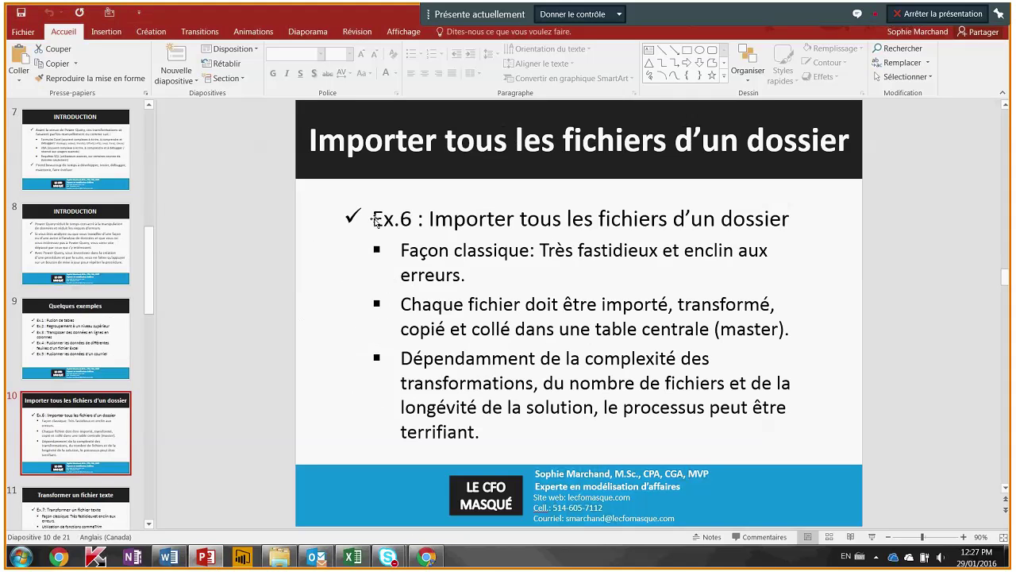
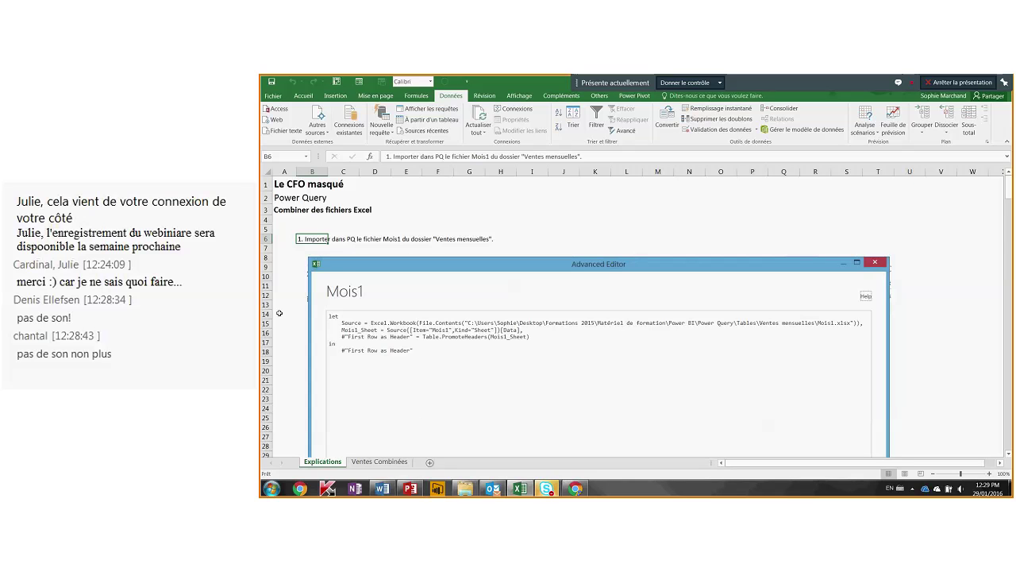
- Read the Explications sheet's instructions on importing Mois1 and making its code flexible with the FilePath and SheetName parameters
{"action": "left_click_drag", "start_coordinate": [1009, 186], "coordinate": [1009, 195]}
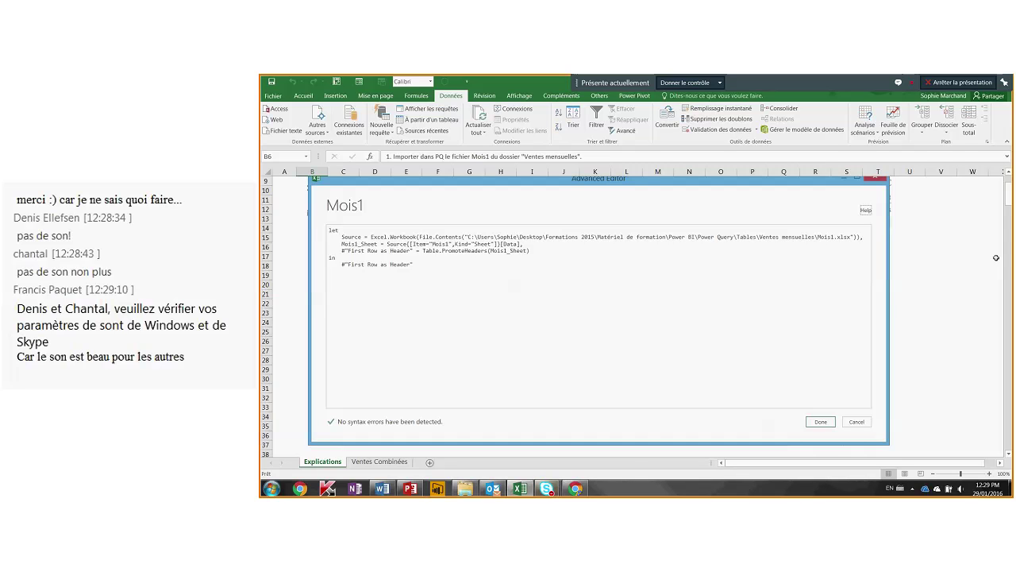
{"action": "scroll", "coordinate": [996, 258], "scroll_direction": "down", "scroll_amount": 9}
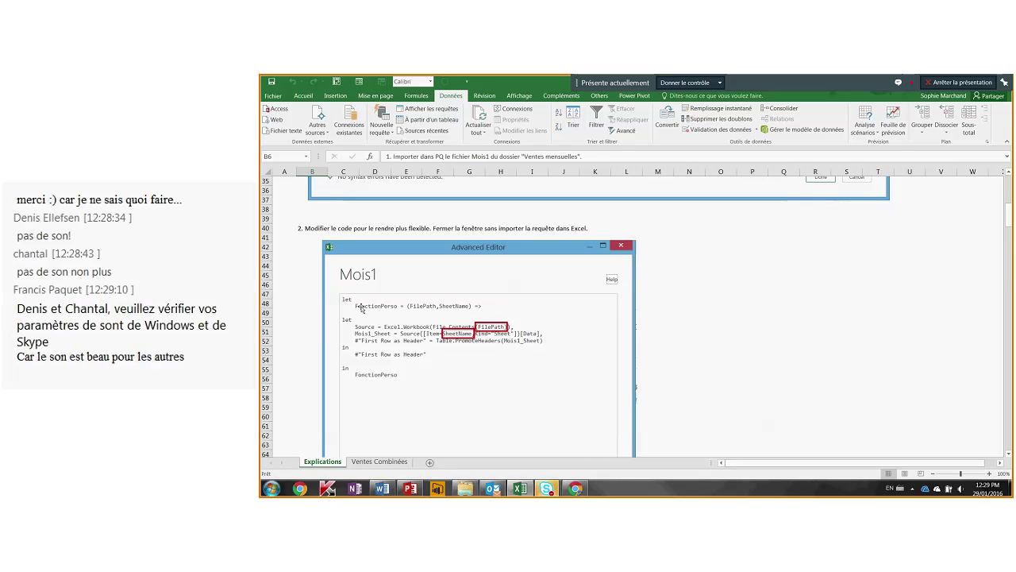
{"action": "left_click_drag", "start_coordinate": [1008, 222], "coordinate": [1010, 188]}
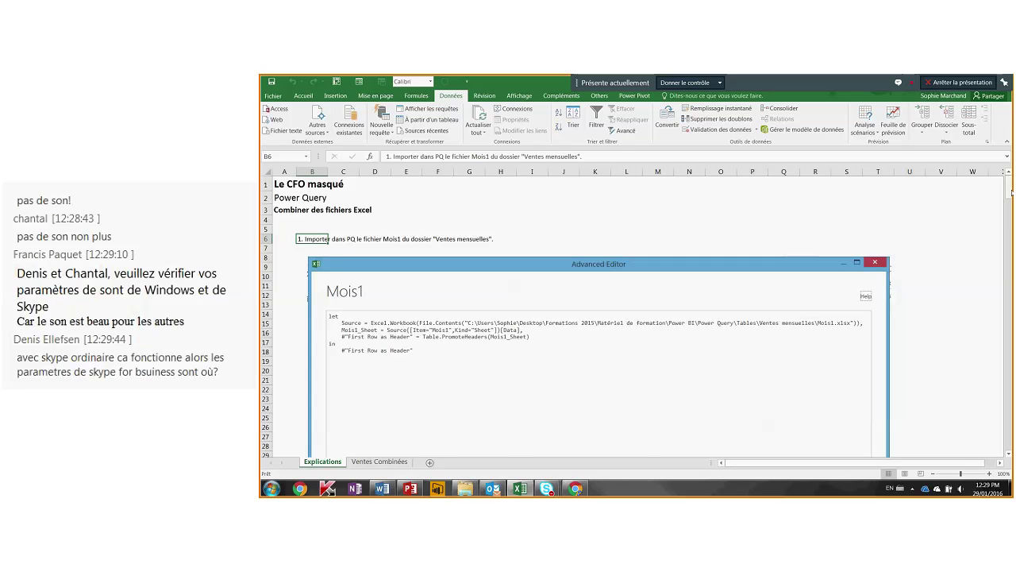
{"action": "scroll", "coordinate": [559, 270], "scroll_direction": "down", "scroll_amount": 13}
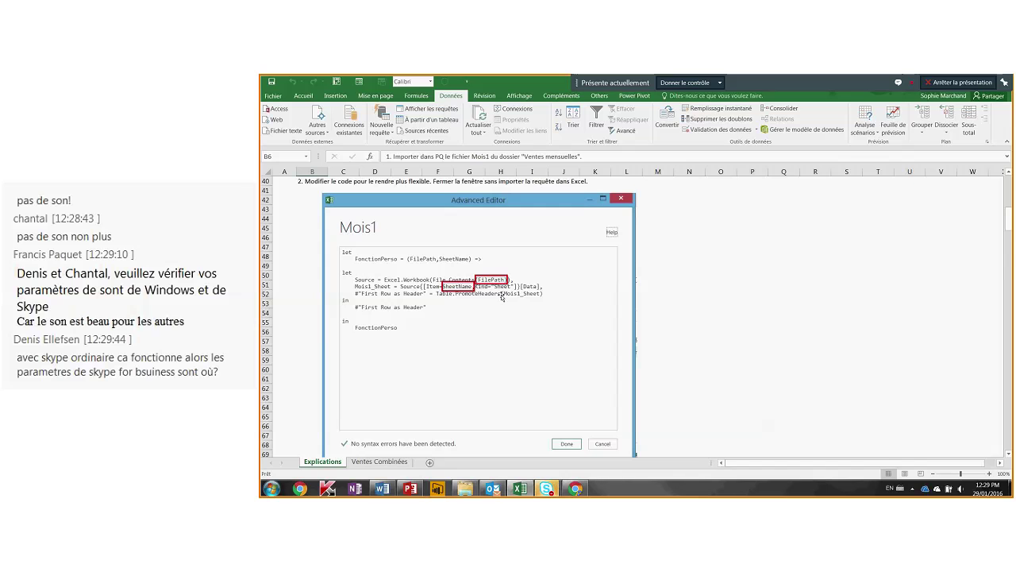
- Show the workbook queries, view FonctionPerso's details, and inspect the Source step of Ventes_Combinees in the query editor before leaving it
{"action": "left_click", "coordinate": [427, 108]}
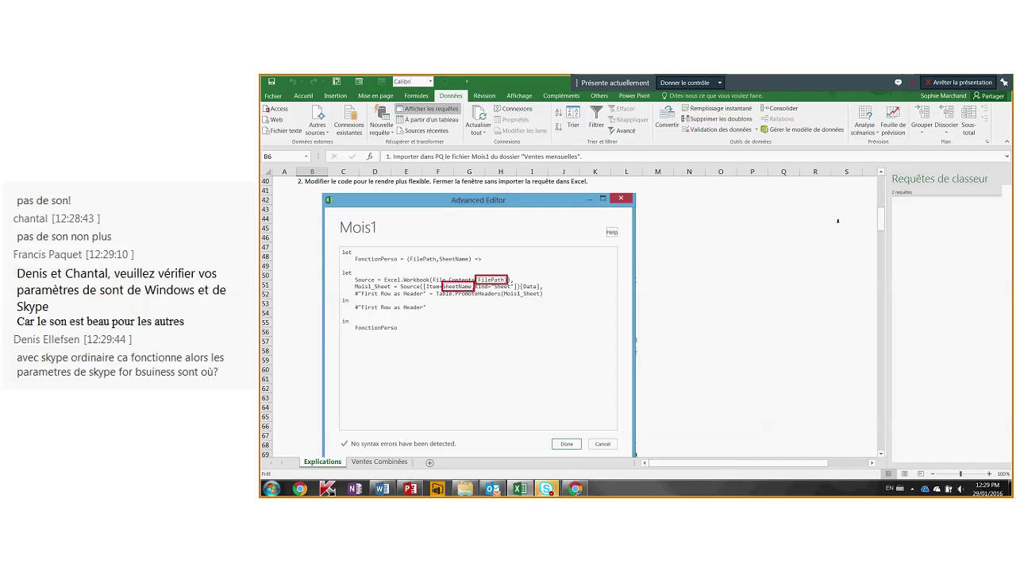
{"action": "mouse_move", "coordinate": [881, 231]}
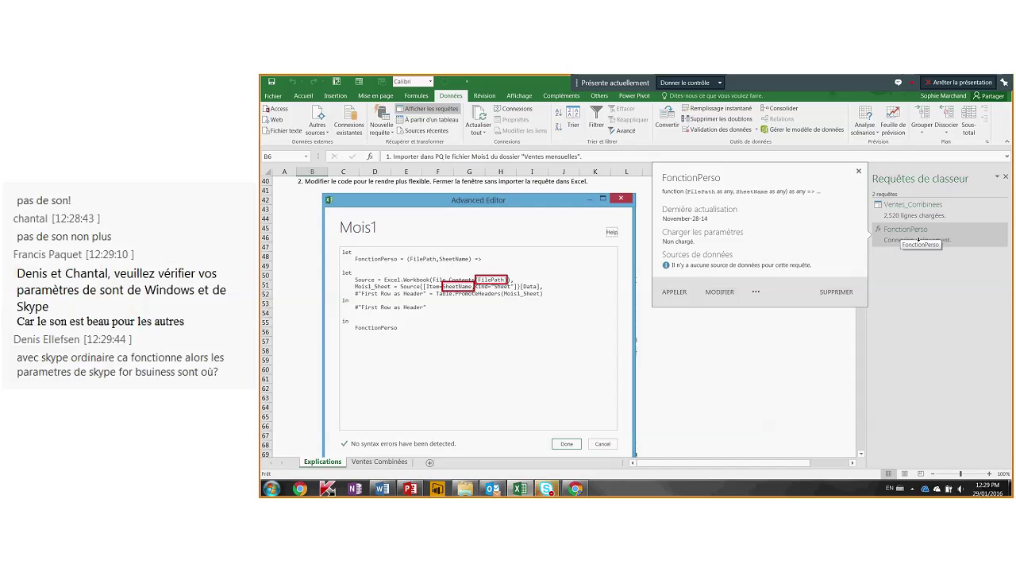
{"action": "double_click", "coordinate": [910, 210]}
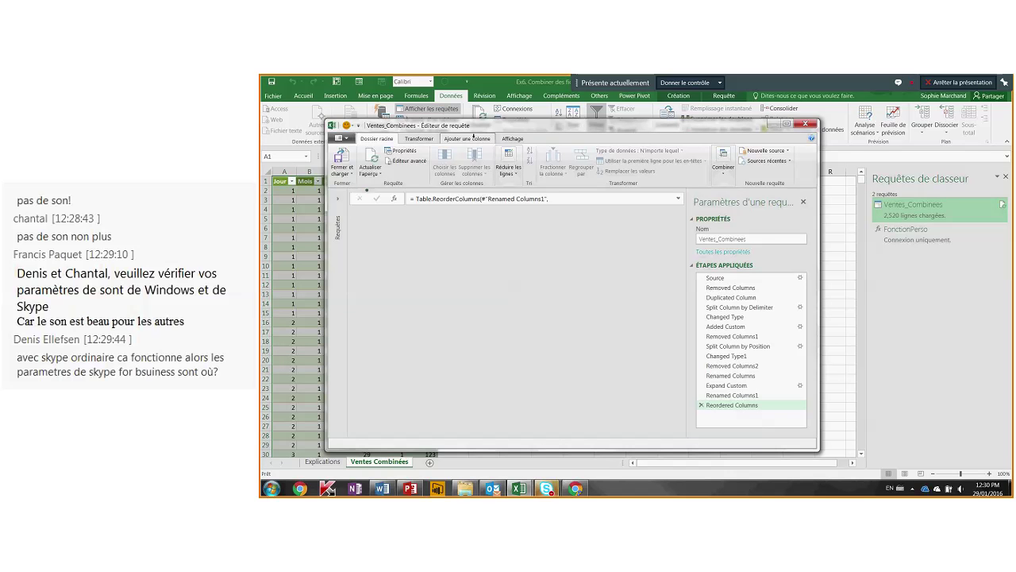
{"action": "left_click", "coordinate": [737, 278]}
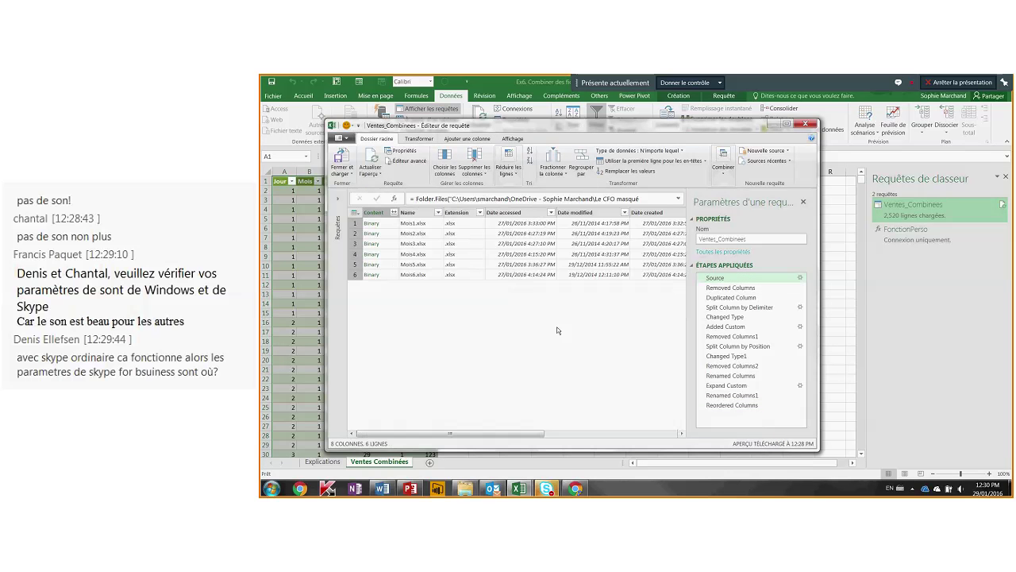
{"action": "left_click", "coordinate": [787, 123]}
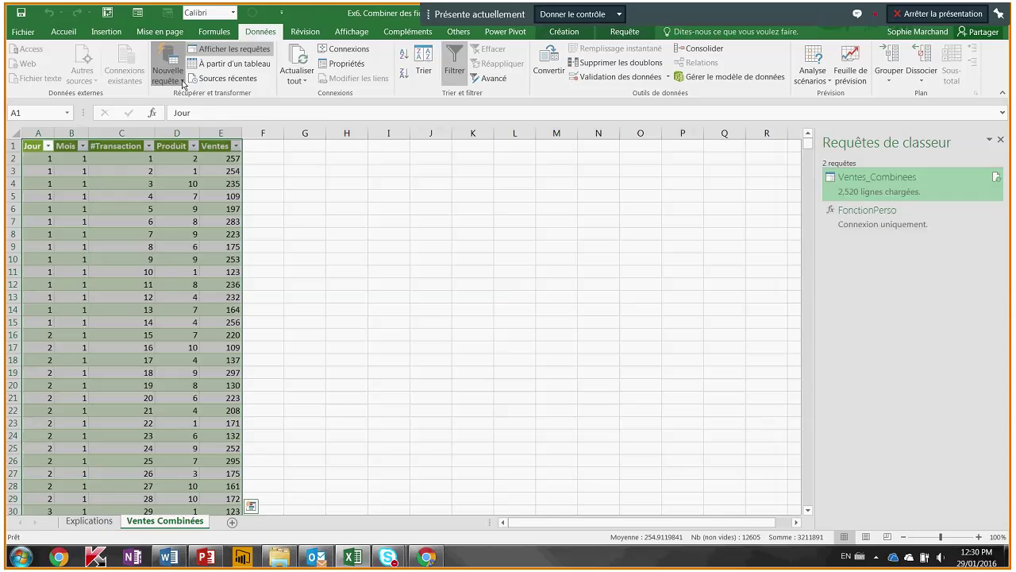
- Locate the option for creating a new query from a folder without starting the import
{"action": "left_click", "coordinate": [168, 71]}
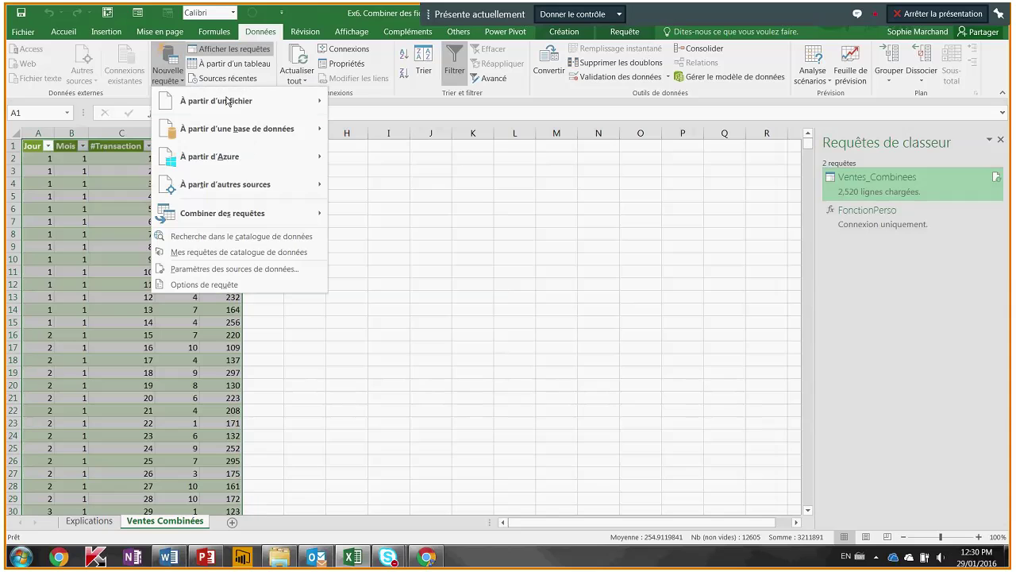
{"action": "mouse_move", "coordinate": [318, 101]}
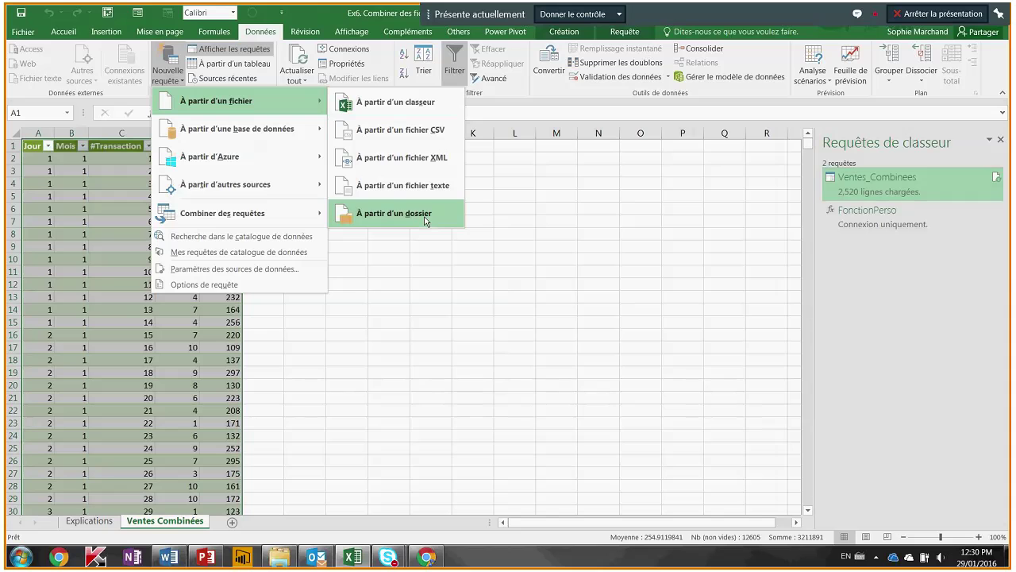
{"action": "left_click", "coordinate": [882, 185]}
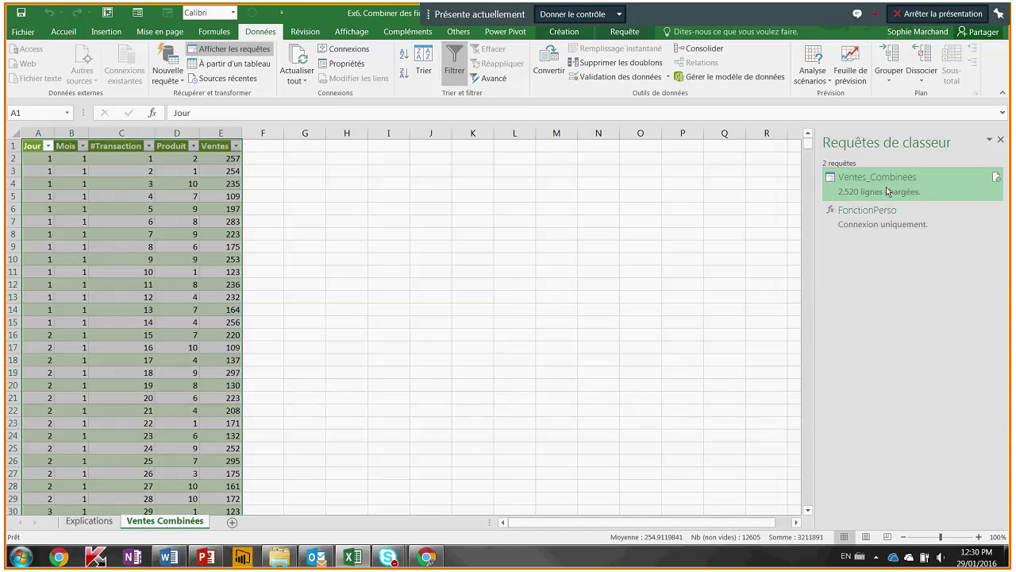
- Reopen the Ventes_Combinees query in a maximized editor and examine its applied steps from Source through Changed Type
{"action": "double_click", "coordinate": [886, 189]}
{"action": "left_click", "coordinate": [656, 62]}
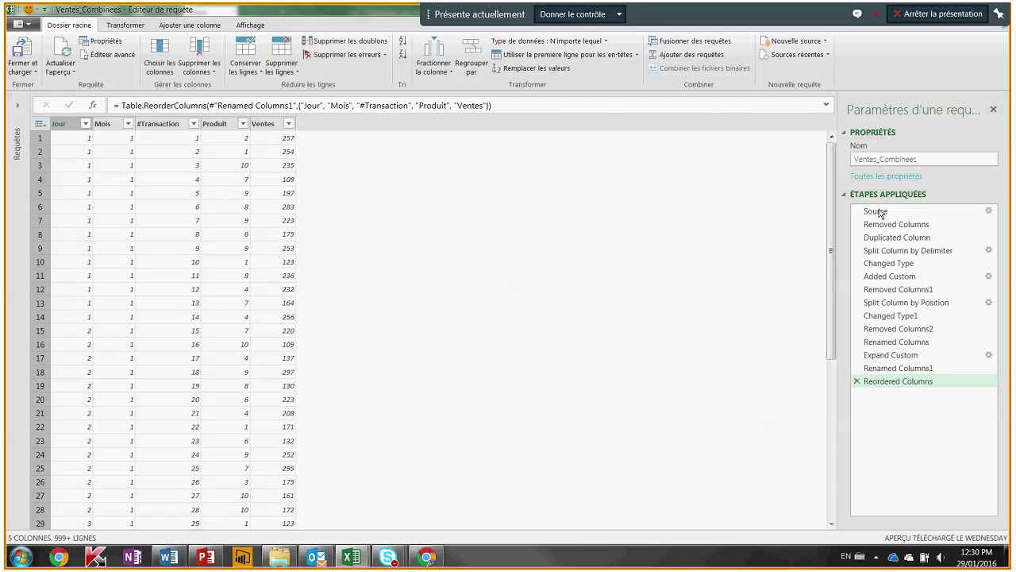
{"action": "left_click", "coordinate": [880, 211]}
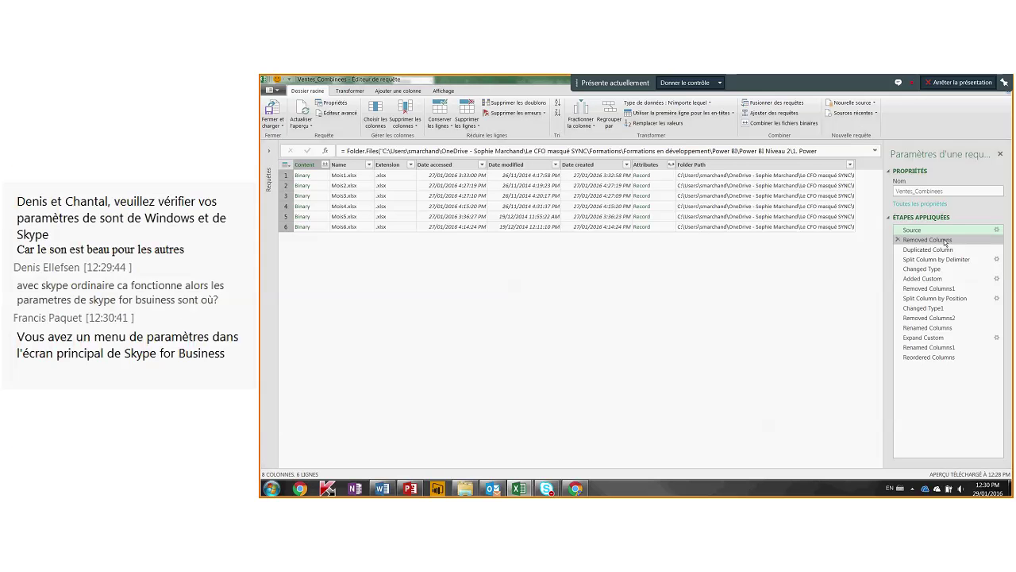
{"action": "left_click", "coordinate": [943, 240]}
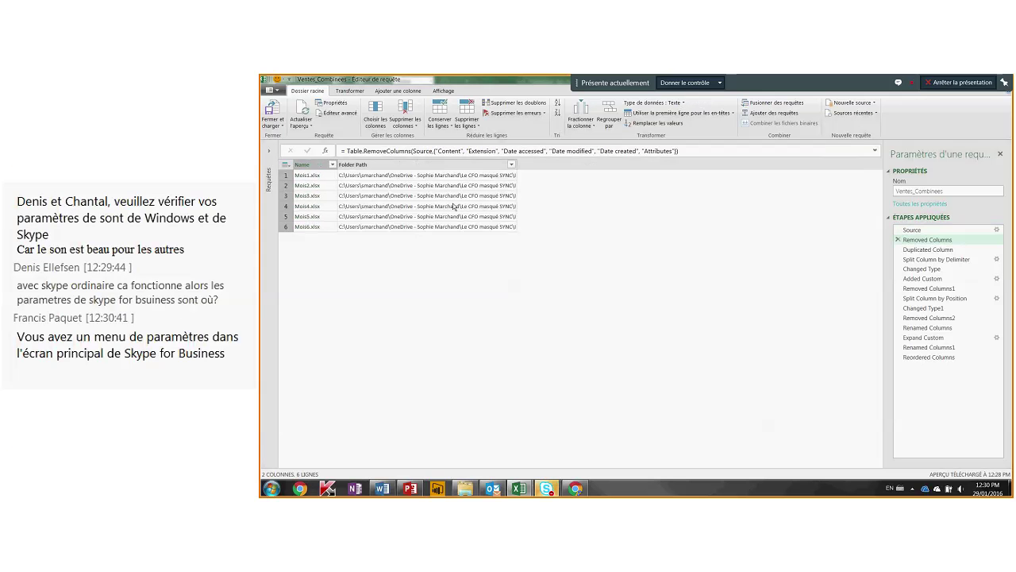
{"action": "left_click", "coordinate": [922, 252]}
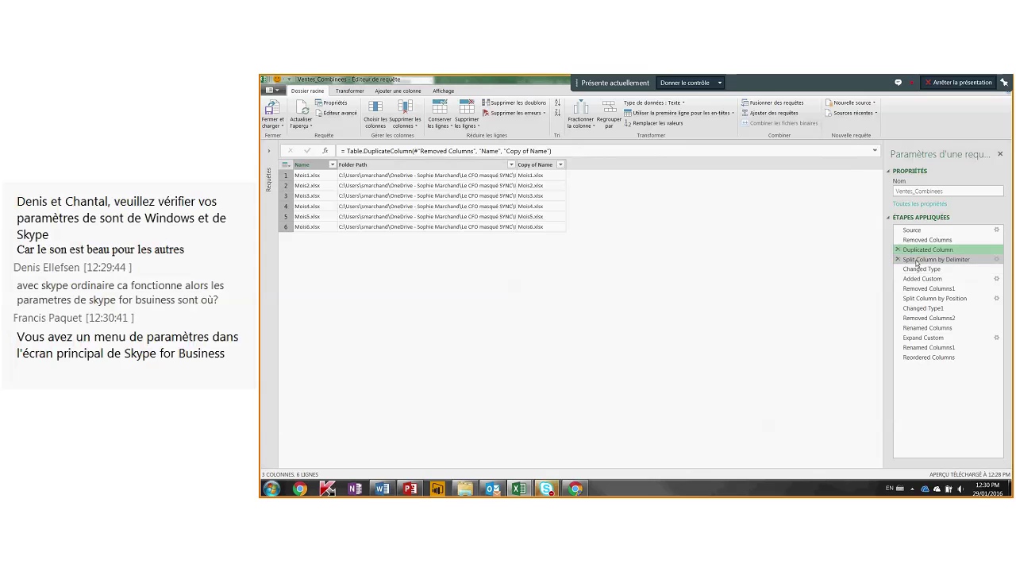
{"action": "left_click", "coordinate": [921, 260]}
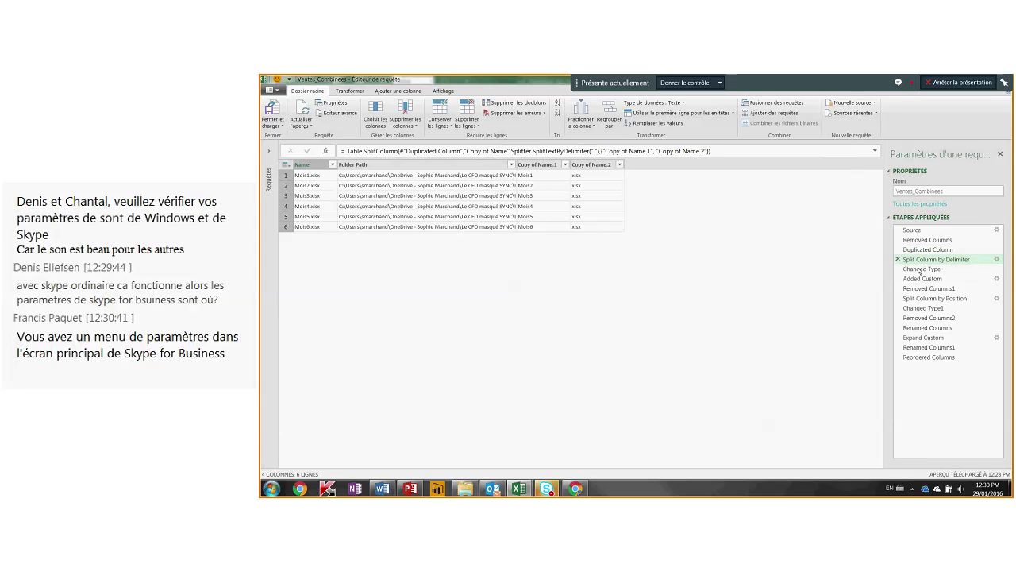
{"action": "left_click", "coordinate": [920, 270]}
- Examine the Added Custom step's FonctionPerso formula and the columns available for expansion in Custom, leaving both unchanged
{"action": "left_click", "coordinate": [916, 280]}
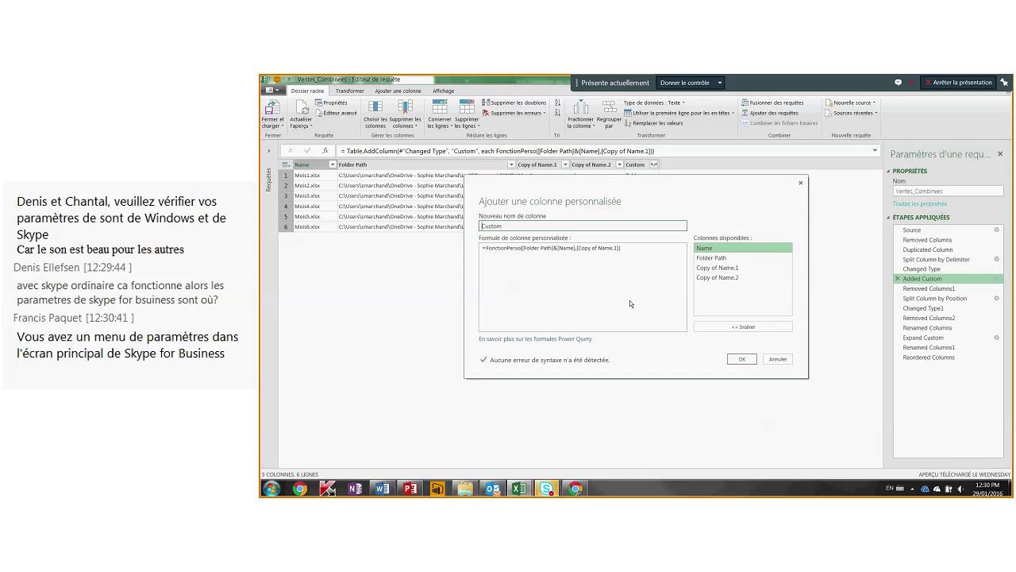
{"action": "left_click", "coordinate": [520, 247]}
{"action": "double_click", "coordinate": [520, 246]}
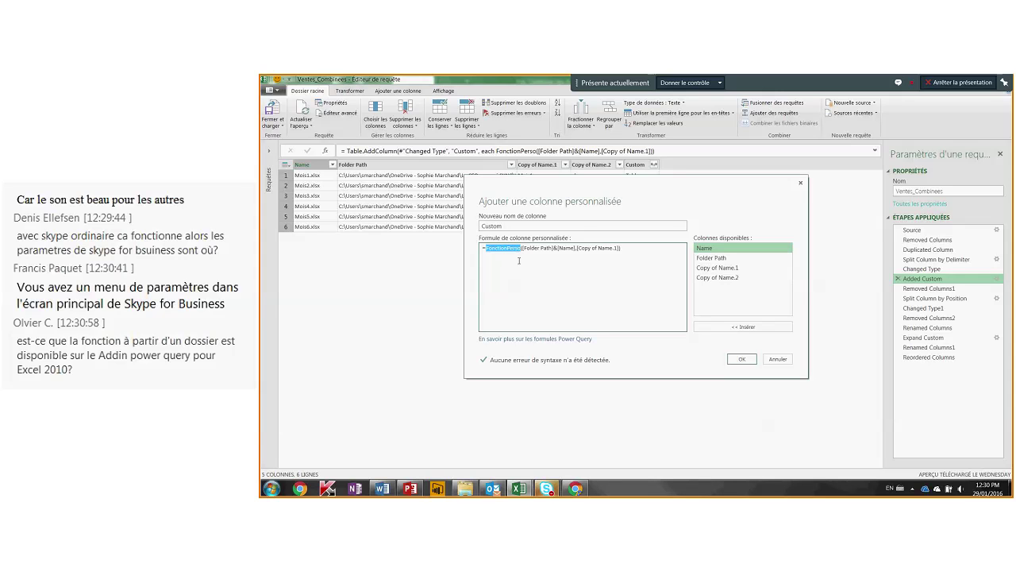
{"action": "left_click", "coordinate": [802, 185]}
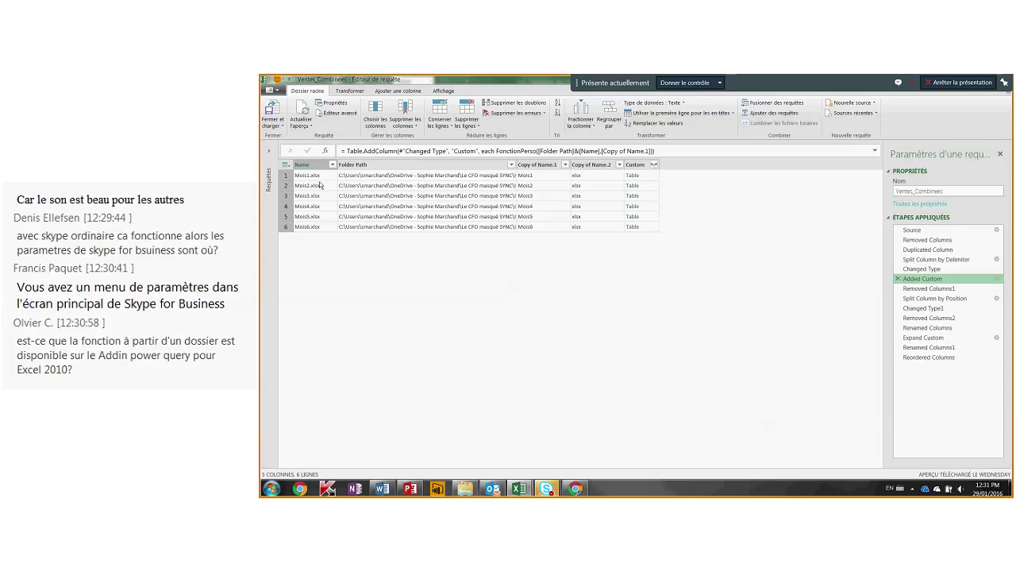
{"action": "left_click", "coordinate": [655, 165]}
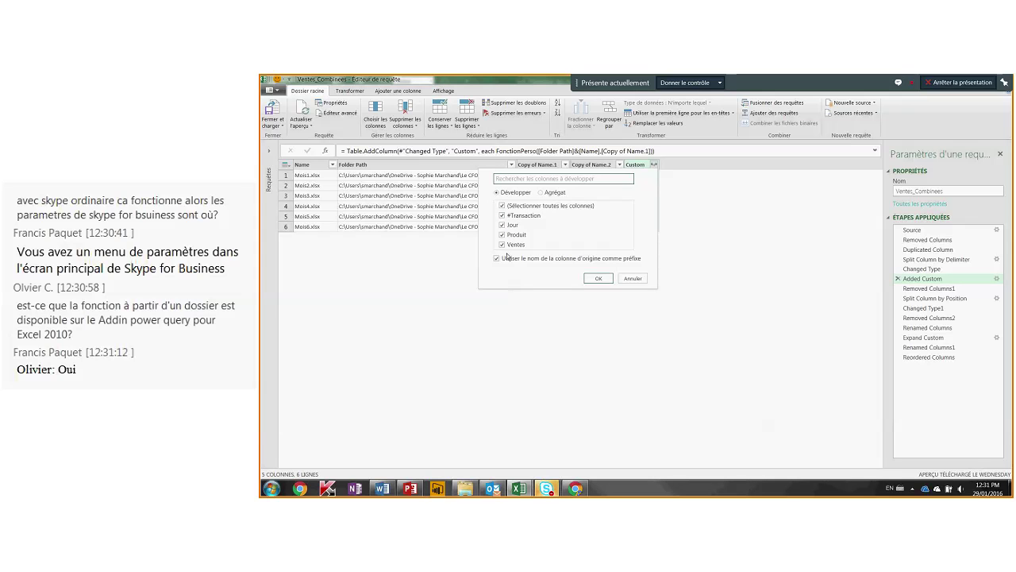
{"action": "left_click", "coordinate": [628, 283]}
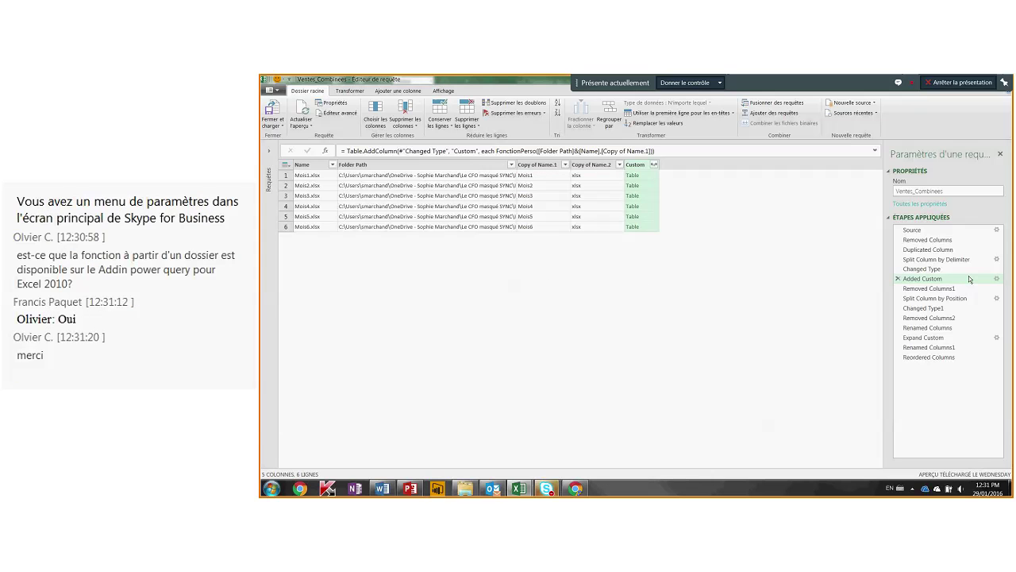
- Review the remaining applied steps of Ventes_Combinees one by one, from Removed Columns1 through Expand Custom to Reordered Columns
{"action": "left_click", "coordinate": [927, 290]}
{"action": "left_click", "coordinate": [930, 299]}
{"action": "left_click", "coordinate": [926, 308]}
{"action": "left_click", "coordinate": [926, 317]}
{"action": "left_click", "coordinate": [921, 328]}
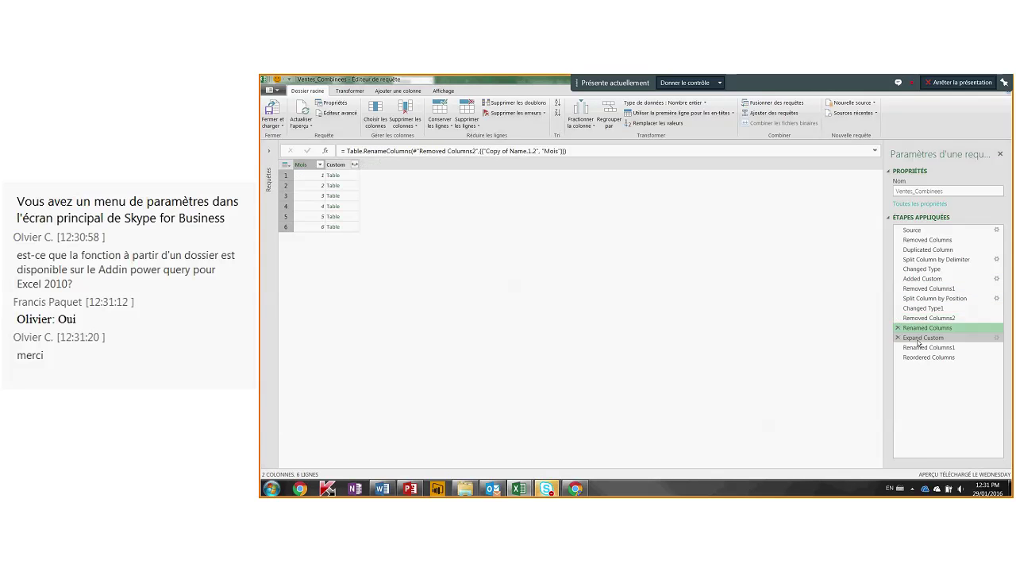
{"action": "left_click", "coordinate": [919, 337]}
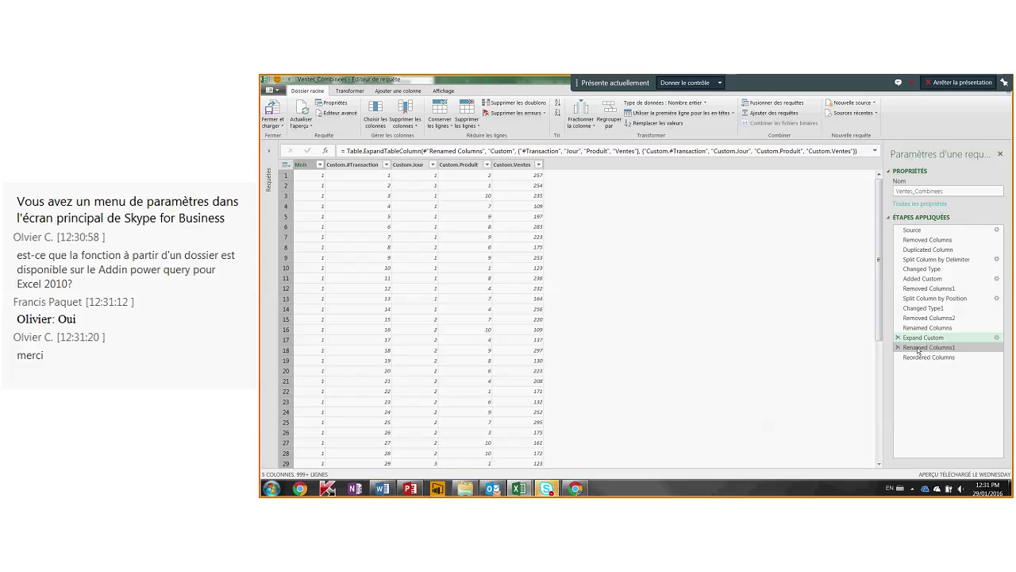
{"action": "left_click", "coordinate": [918, 350]}
{"action": "left_click", "coordinate": [921, 357]}
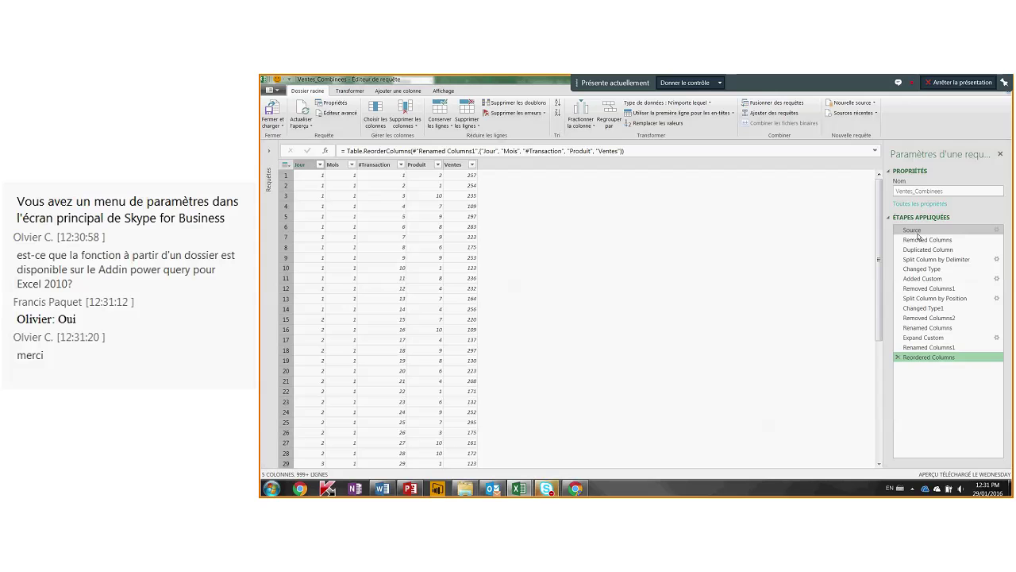
- Close the query editor and select cell J12 beside the table on the Ventes Combinées sheet
{"action": "double_click", "coordinate": [549, 84]}
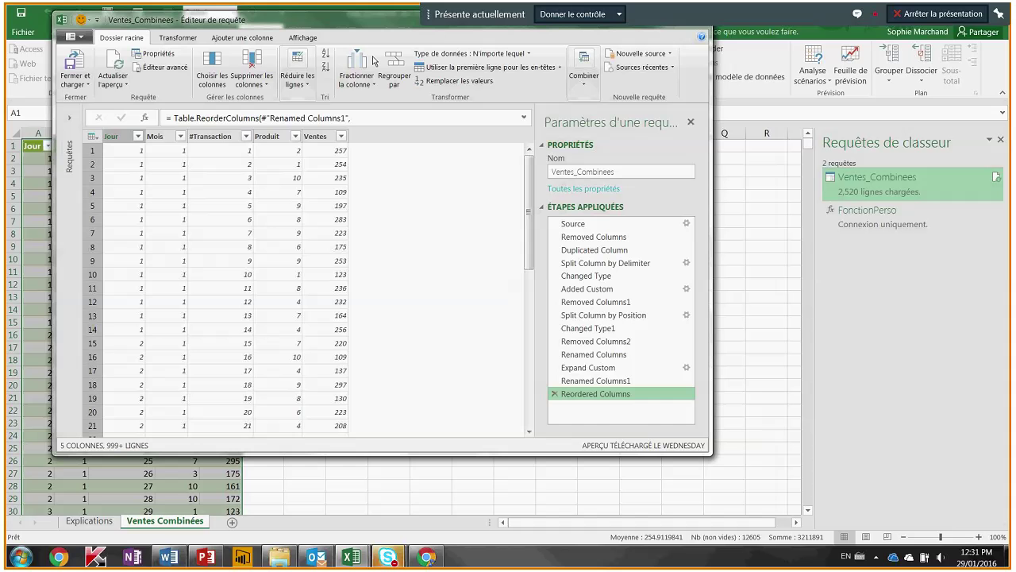
{"action": "left_click", "coordinate": [781, 85]}
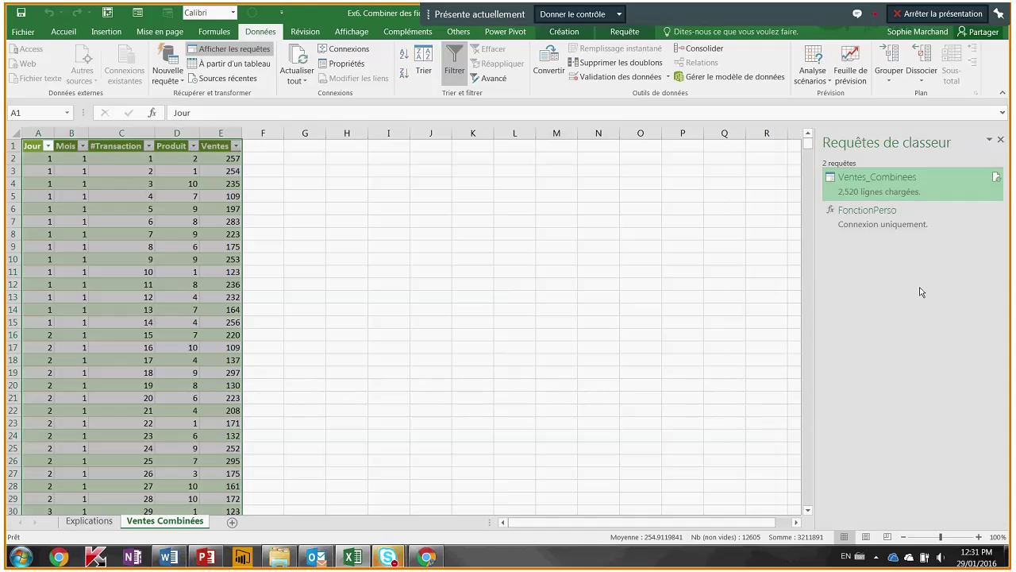
{"action": "mouse_move", "coordinate": [997, 180]}
{"action": "left_click", "coordinate": [438, 286]}
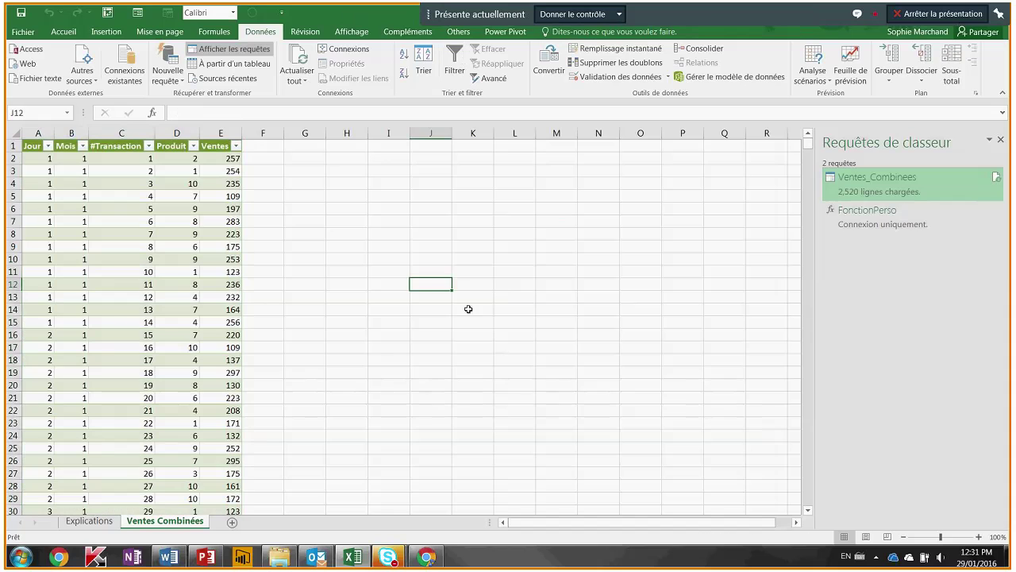
- Close the Ex6. Combiner des fichiers Excel workbook and switch to the Windows Explorer folder of example files
{"action": "left_click", "coordinate": [27, 33]}
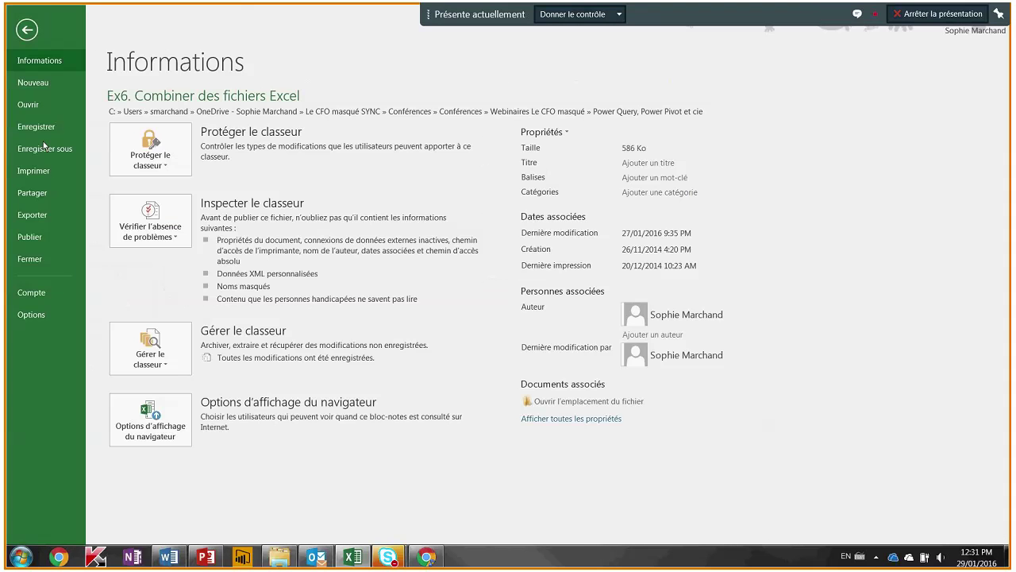
{"action": "left_click", "coordinate": [29, 259]}
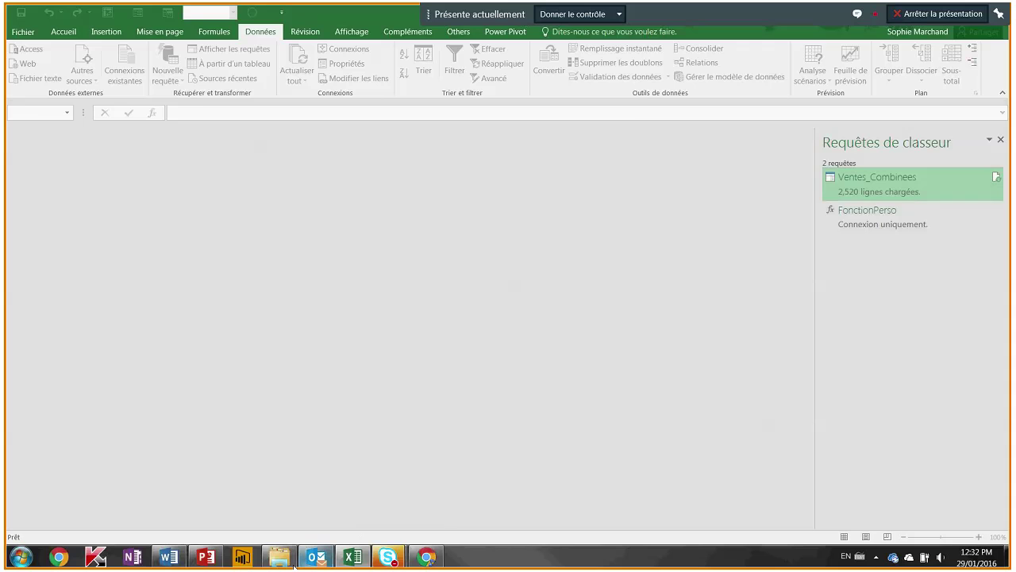
{"action": "left_click", "coordinate": [279, 560]}
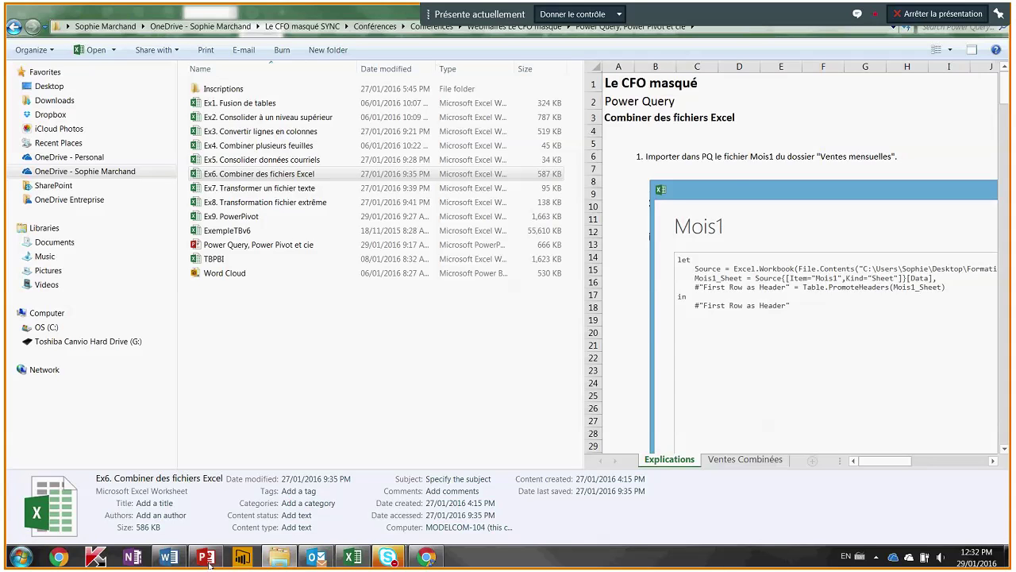
- Switch to the PowerPoint presentation, display slide 11, "Transformer un fichier texte", and browse the upcoming slide thumbnails
{"action": "left_click", "coordinate": [252, 549]}
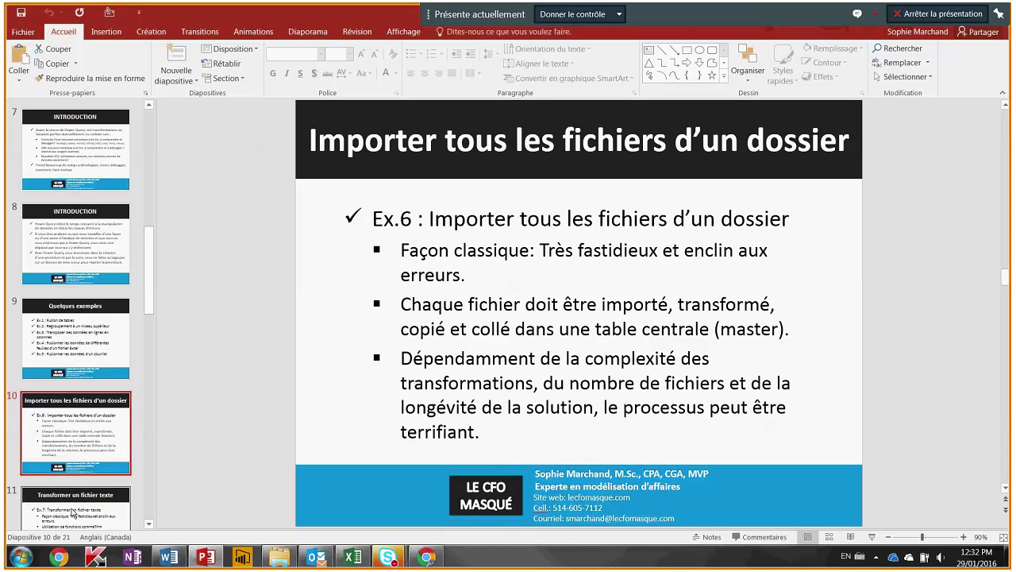
{"action": "scroll", "coordinate": [177, 517], "scroll_direction": "down", "scroll_amount": 1}
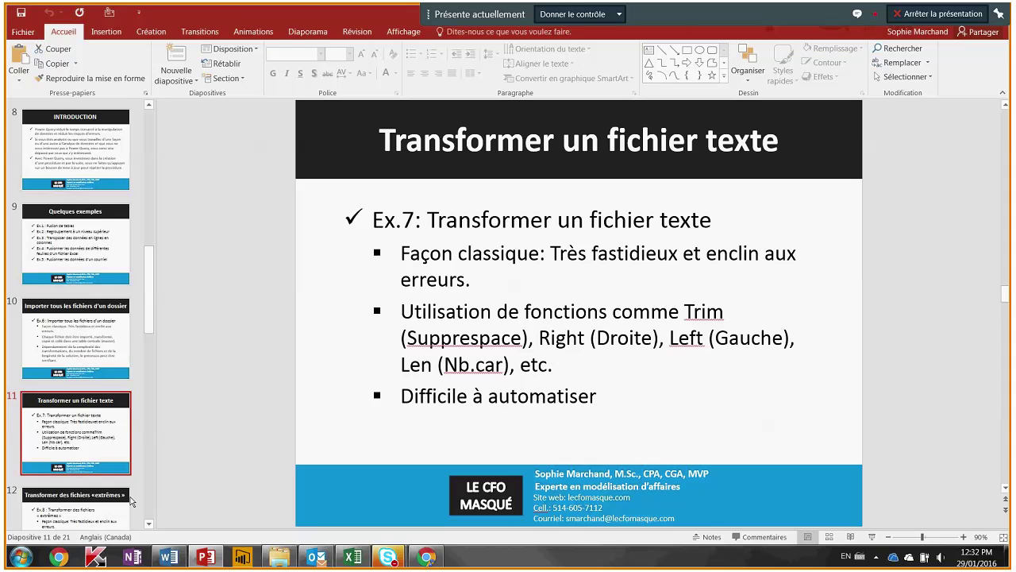
{"action": "left_click", "coordinate": [149, 524]}
{"action": "left_click", "coordinate": [148, 523]}
{"action": "left_click", "coordinate": [148, 524]}
{"action": "left_click", "coordinate": [148, 524]}
{"action": "left_click", "coordinate": [149, 524]}
{"action": "left_click", "coordinate": [148, 524]}
{"action": "left_click", "coordinate": [148, 524]}
{"action": "left_click", "coordinate": [148, 524]}
{"action": "left_click", "coordinate": [149, 524]}
{"action": "left_click", "coordinate": [148, 524]}
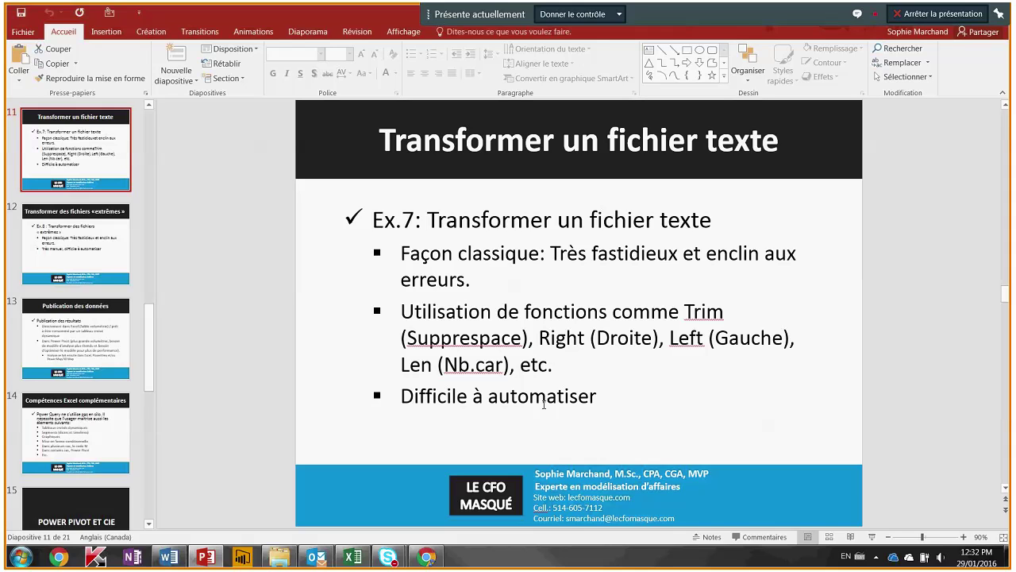
- From the Windows Explorer folder, open the Ex7. Transformer un fichier texte workbook and its FactInventory query in a maximized query editor
{"action": "left_click", "coordinate": [280, 556]}
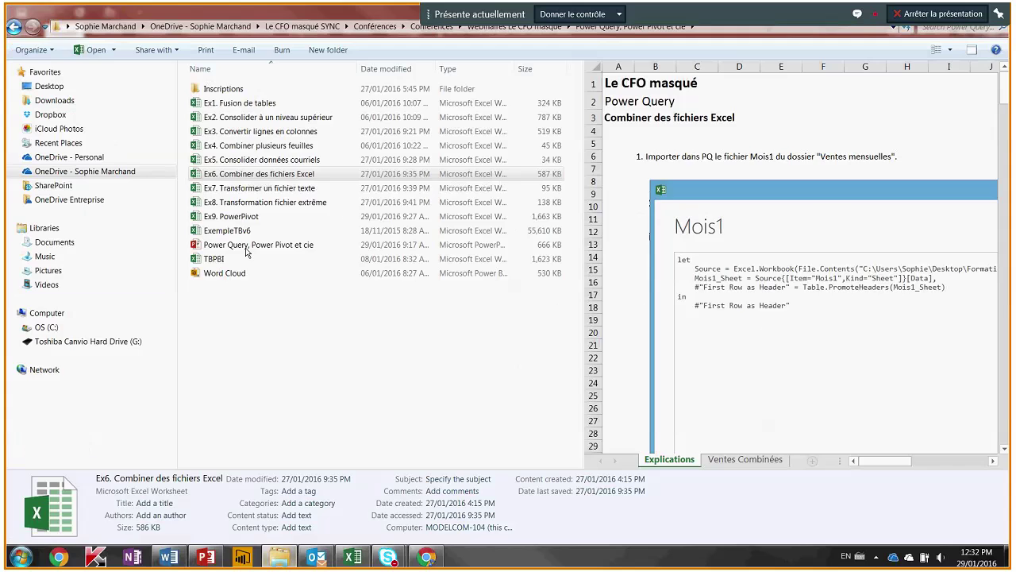
{"action": "double_click", "coordinate": [227, 188]}
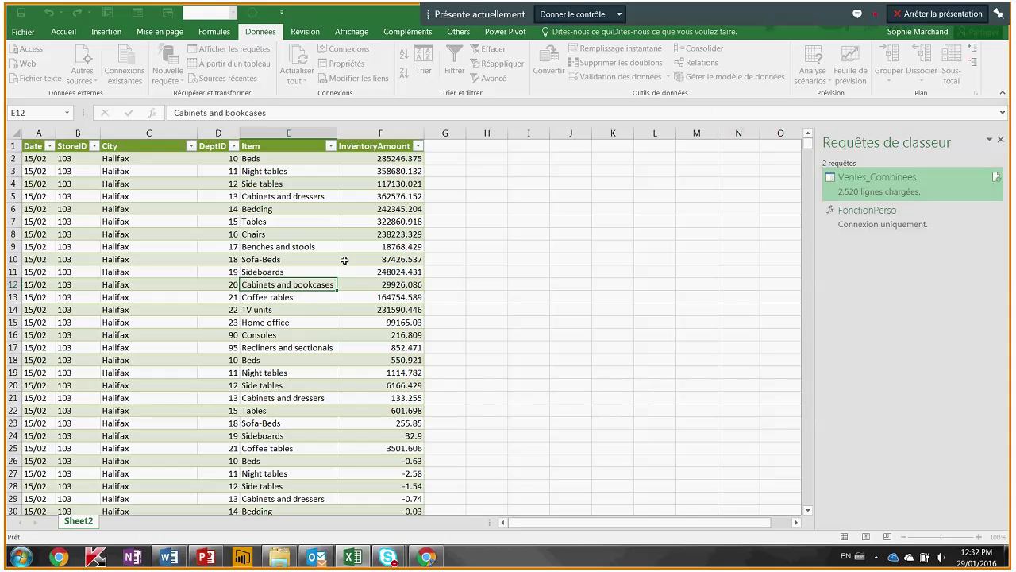
{"action": "double_click", "coordinate": [870, 185]}
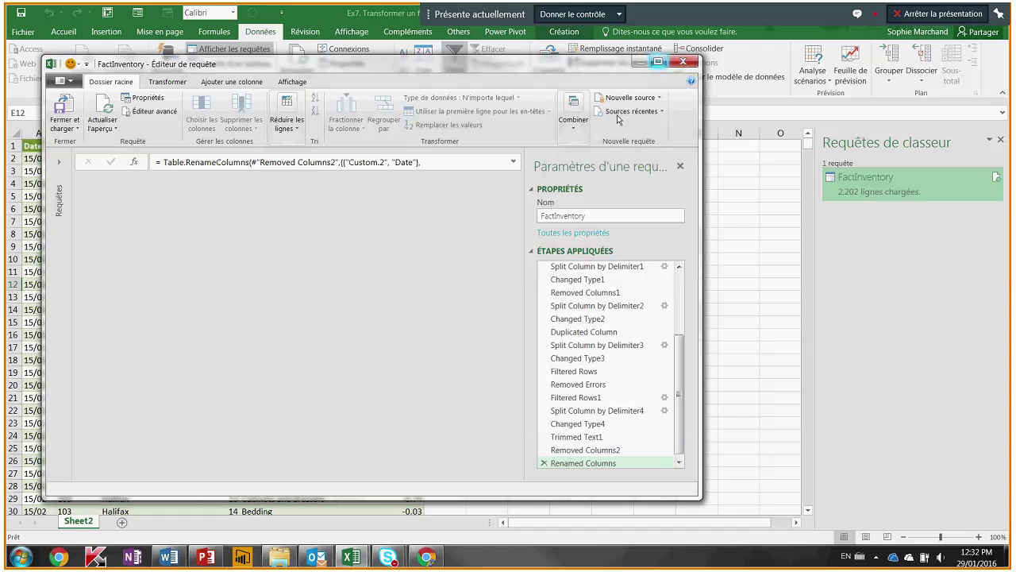
{"action": "left_click", "coordinate": [658, 63]}
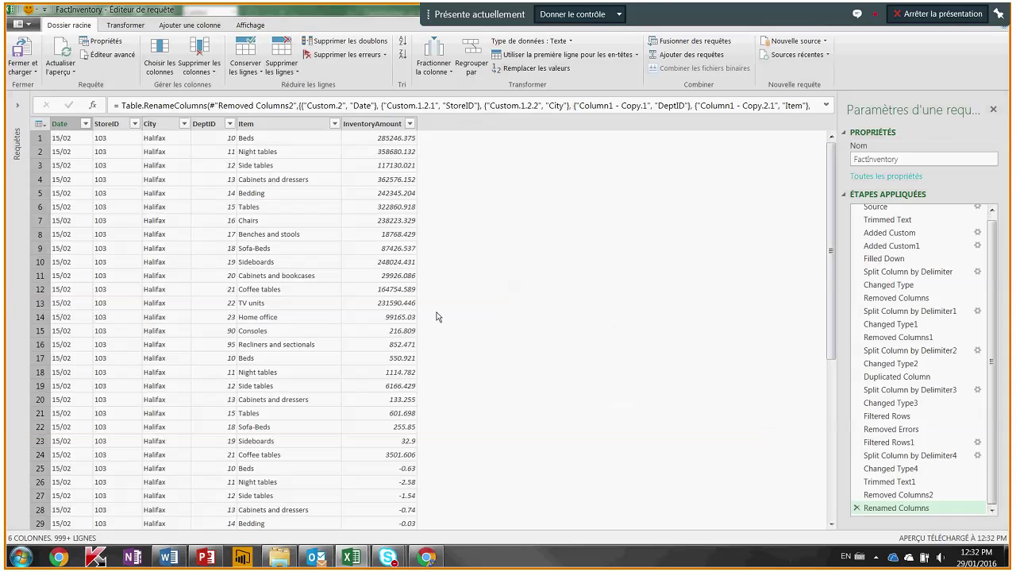
- Show FactInventory's Source step, with Column1 widened to fit its raw text and the query settings pane enlarged
{"action": "key", "text": "Home"}
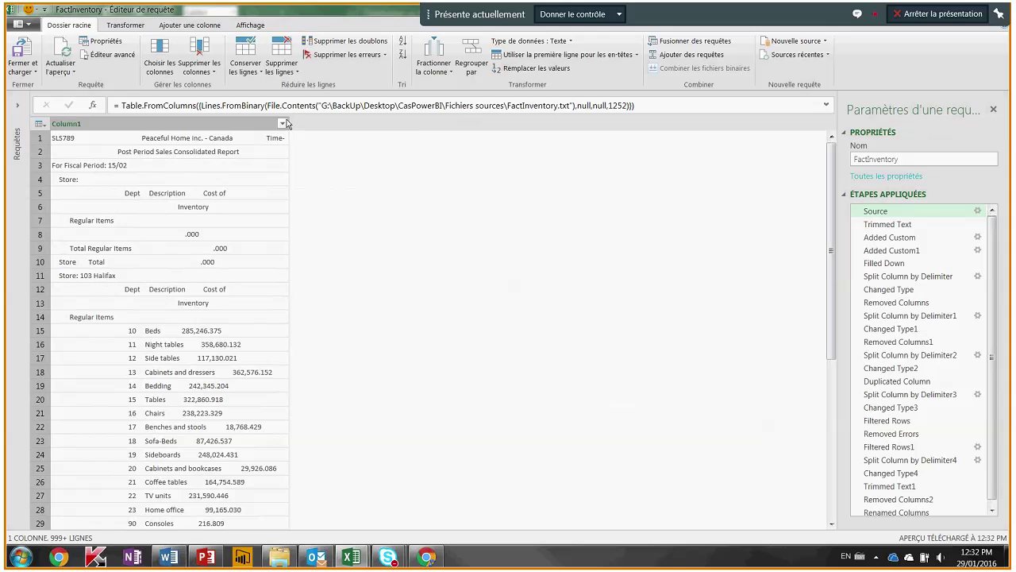
{"action": "double_click", "coordinate": [288, 123]}
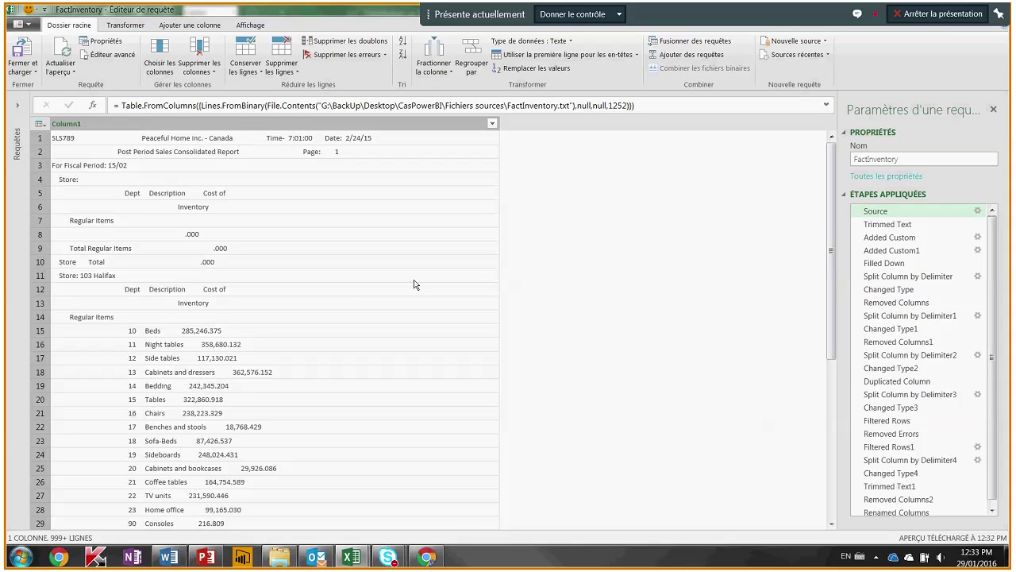
{"action": "mouse_move", "coordinate": [831, 149]}
{"action": "left_mouse_down"}
{"action": "mouse_move", "coordinate": [822, 320]}
{"action": "mouse_move", "coordinate": [818, 139]}
{"action": "left_mouse_up"}
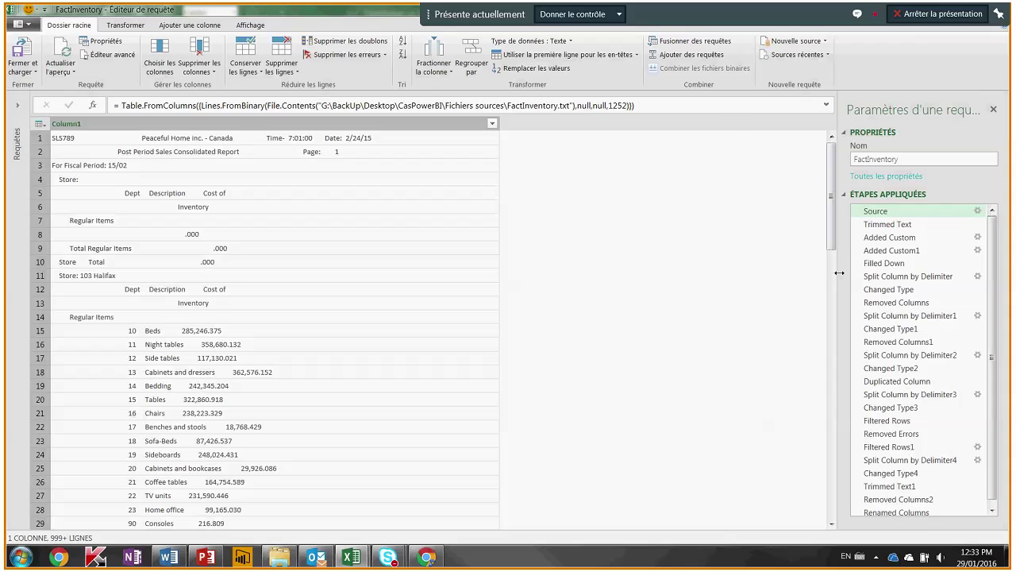
{"action": "left_click_drag", "start_coordinate": [839, 272], "coordinate": [750, 269]}
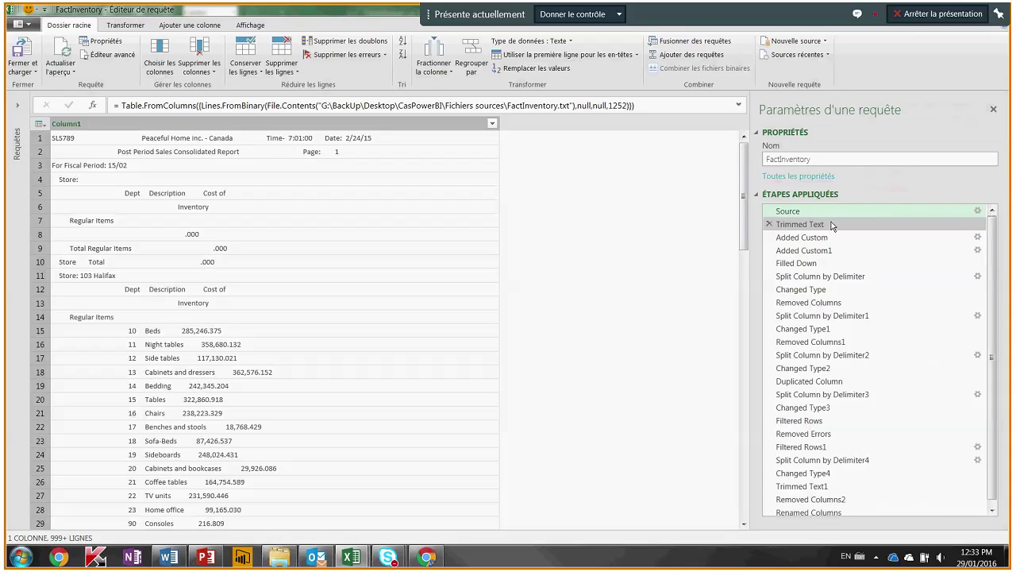
- Review the Trimmed Text, Added Custom, Added Custom1 and Filled Down steps of FactInventory one by one
{"action": "left_click", "coordinate": [799, 224]}
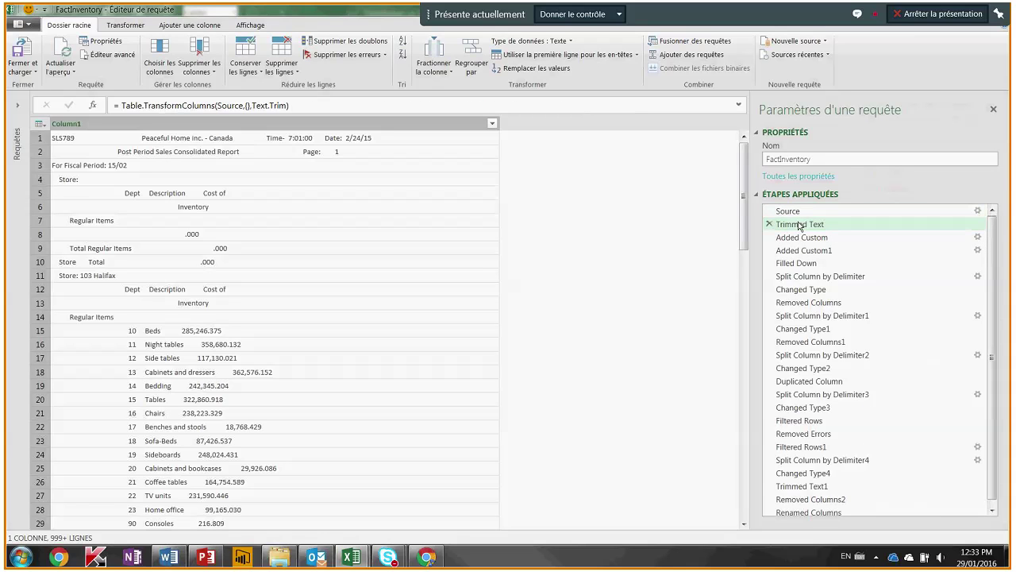
{"action": "left_click", "coordinate": [800, 238]}
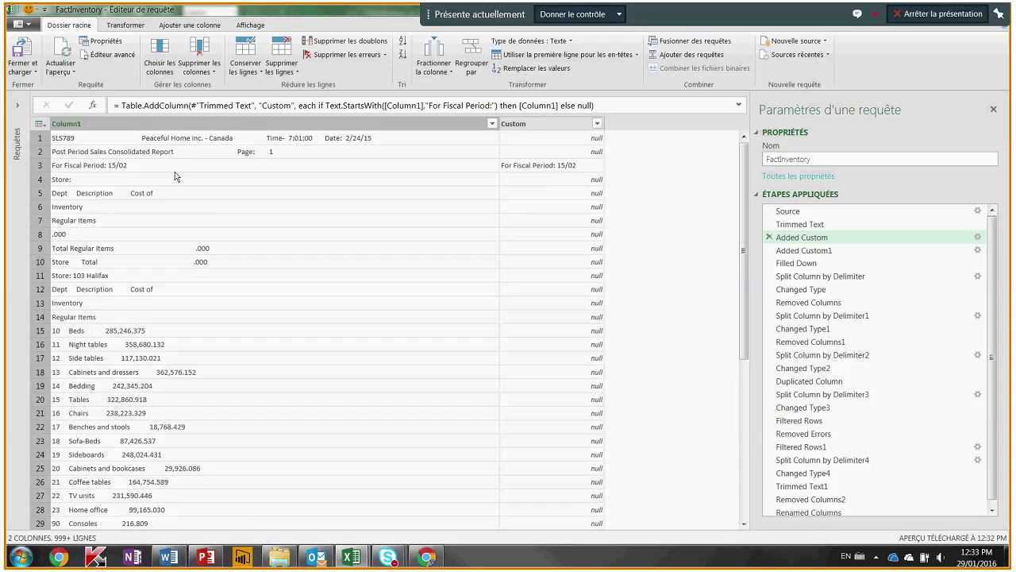
{"action": "left_click", "coordinate": [813, 254]}
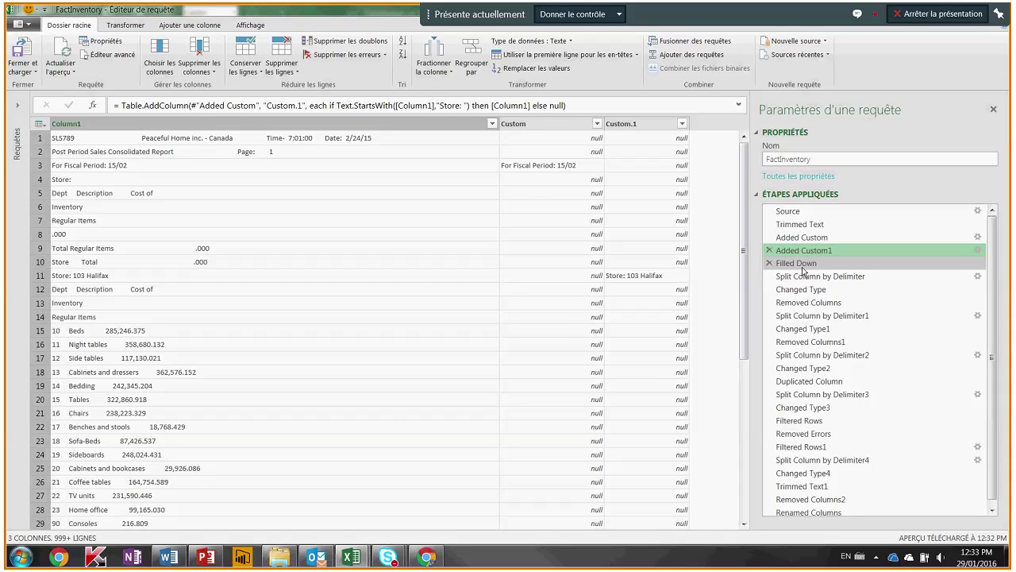
{"action": "left_click", "coordinate": [802, 266]}
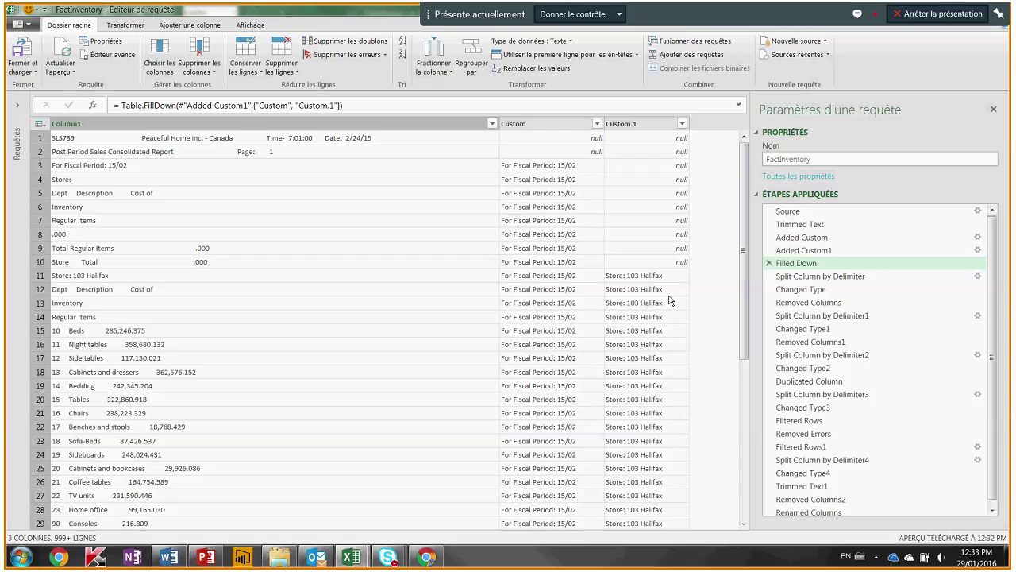
- Review FactInventory's column-splitting and column-removal steps, from Split Column by Delimiter through Split Column by Delimiter2
{"action": "left_click", "coordinate": [814, 276]}
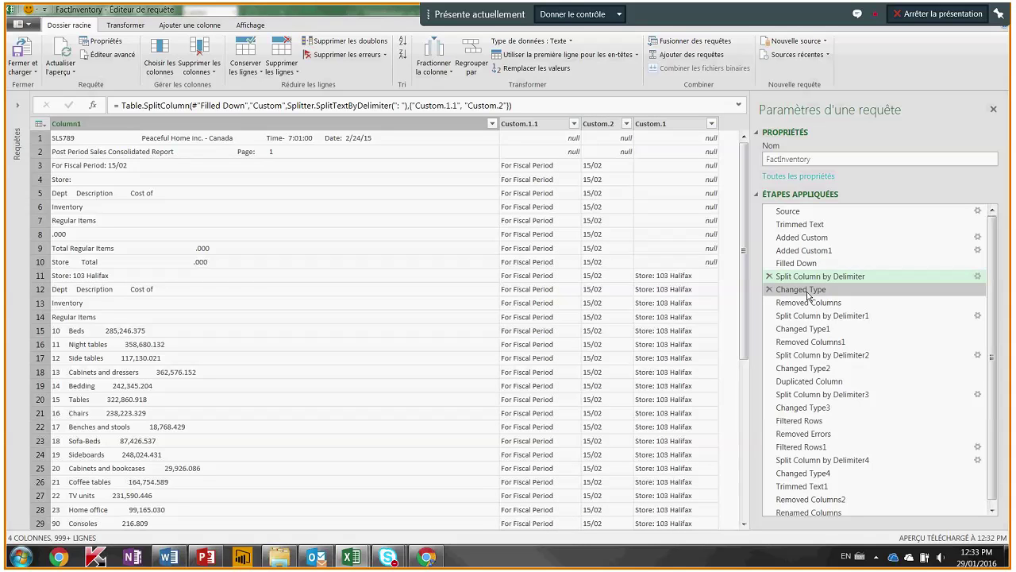
{"action": "left_click", "coordinate": [807, 303]}
{"action": "left_click", "coordinate": [802, 315]}
{"action": "left_click", "coordinate": [798, 330]}
{"action": "left_click", "coordinate": [794, 343]}
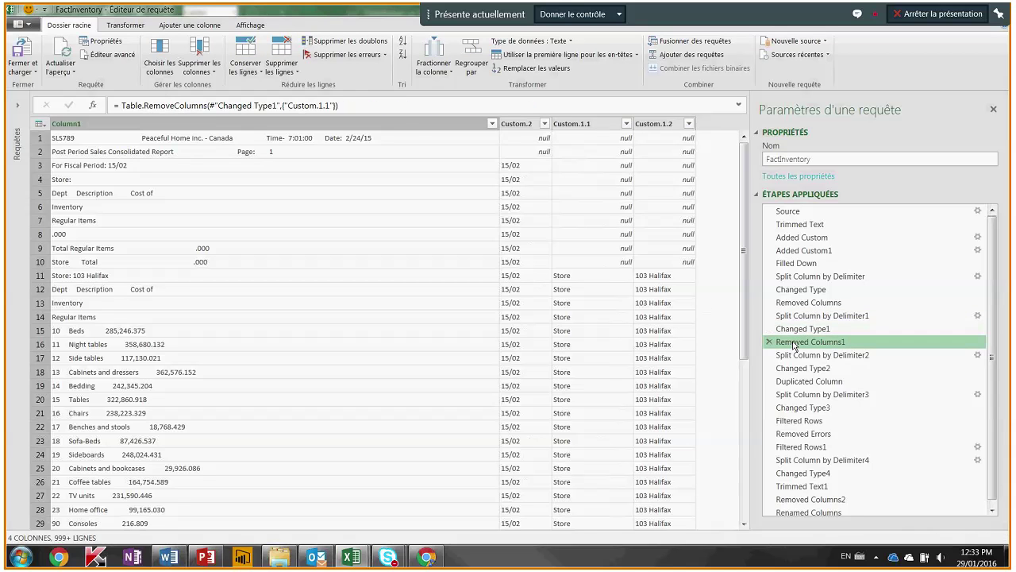
{"action": "left_click", "coordinate": [792, 356]}
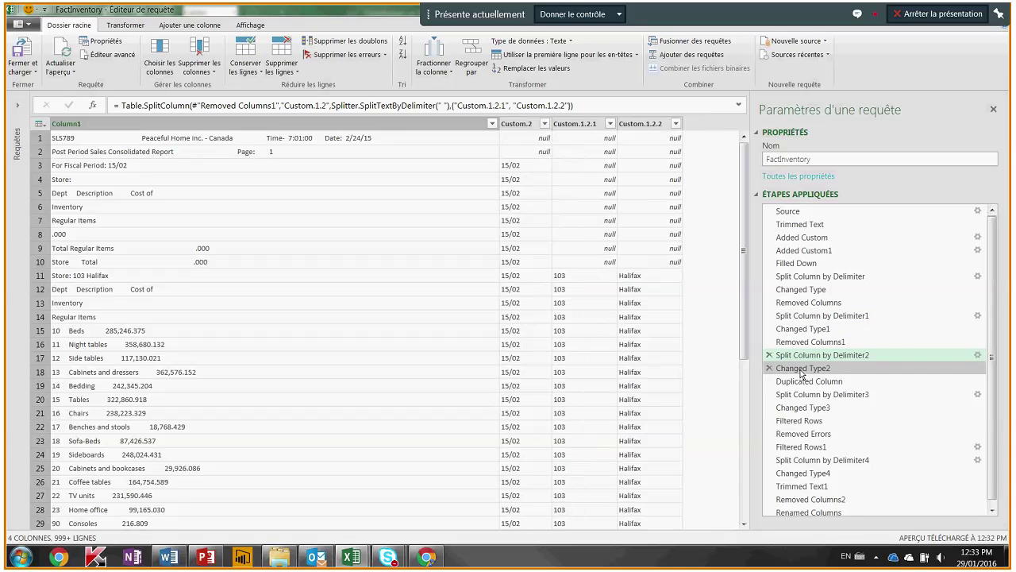
- Review FactInventory's steps from Duplicated Column through the row filters and Removed Errors to Split Column by Delimiter4
{"action": "left_click", "coordinate": [802, 381]}
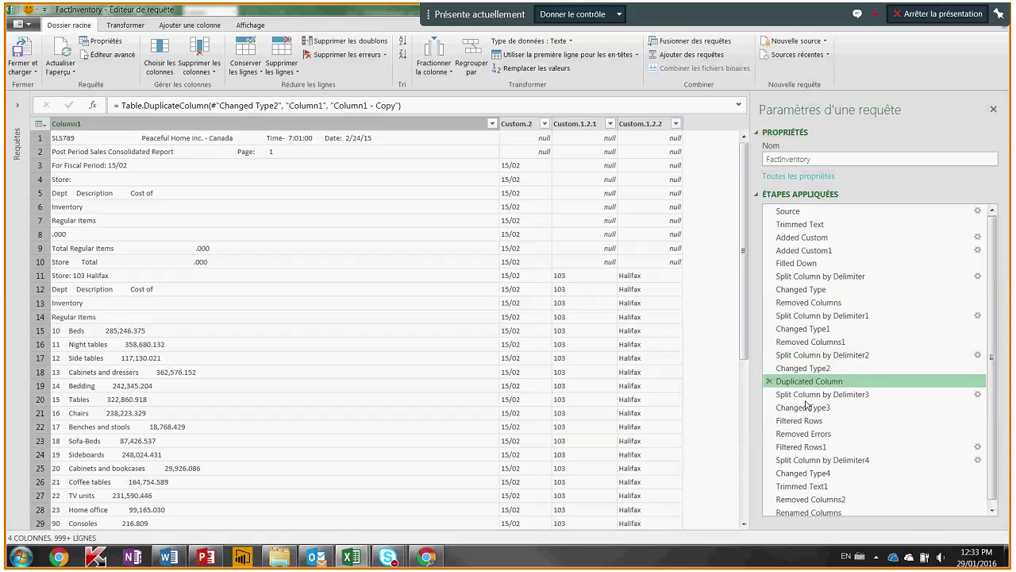
{"action": "left_click", "coordinate": [802, 395]}
{"action": "left_click", "coordinate": [798, 408]}
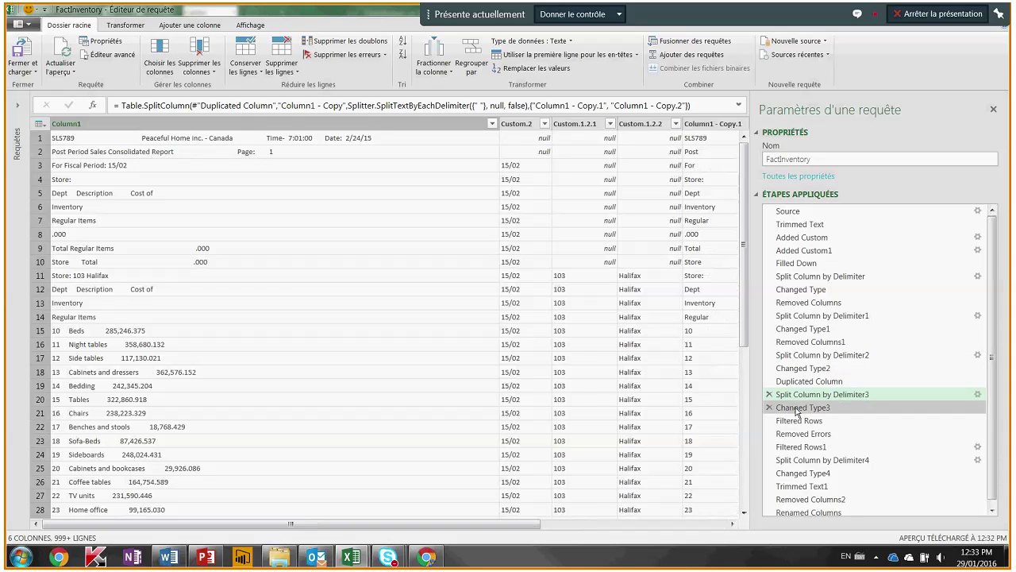
{"action": "left_click", "coordinate": [800, 420]}
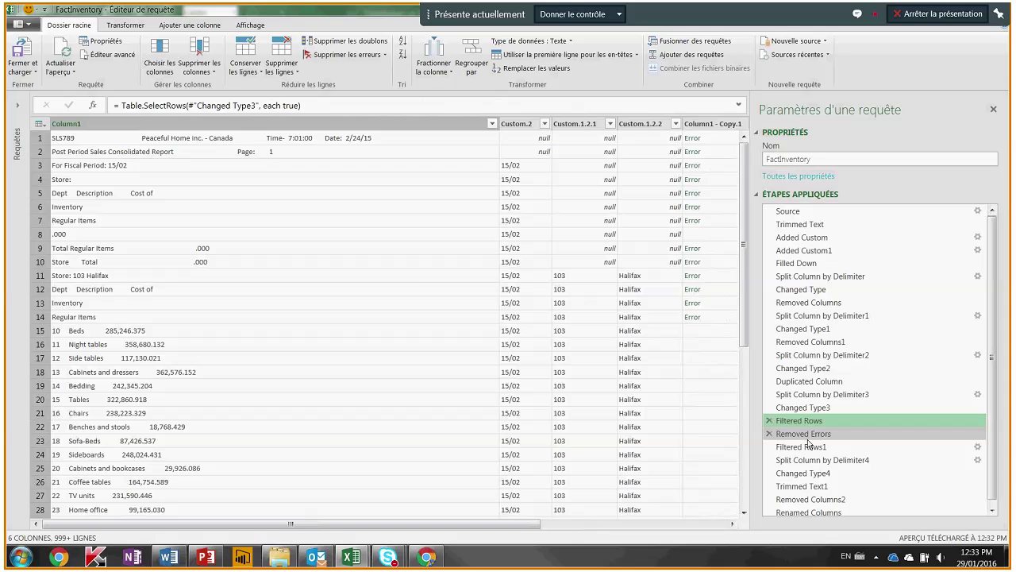
{"action": "left_click", "coordinate": [807, 435]}
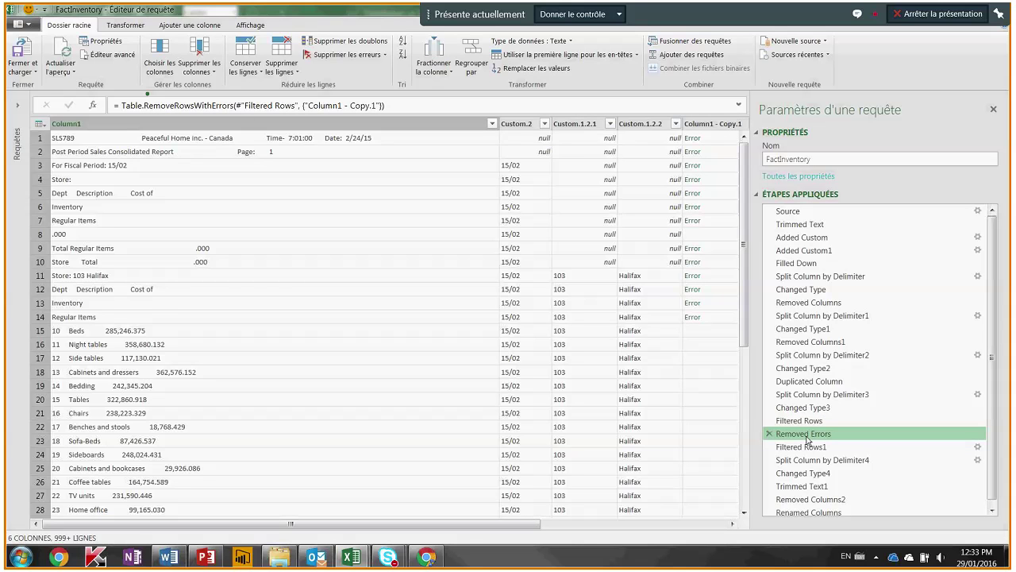
{"action": "left_click", "coordinate": [803, 446]}
{"action": "left_click", "coordinate": [794, 460]}
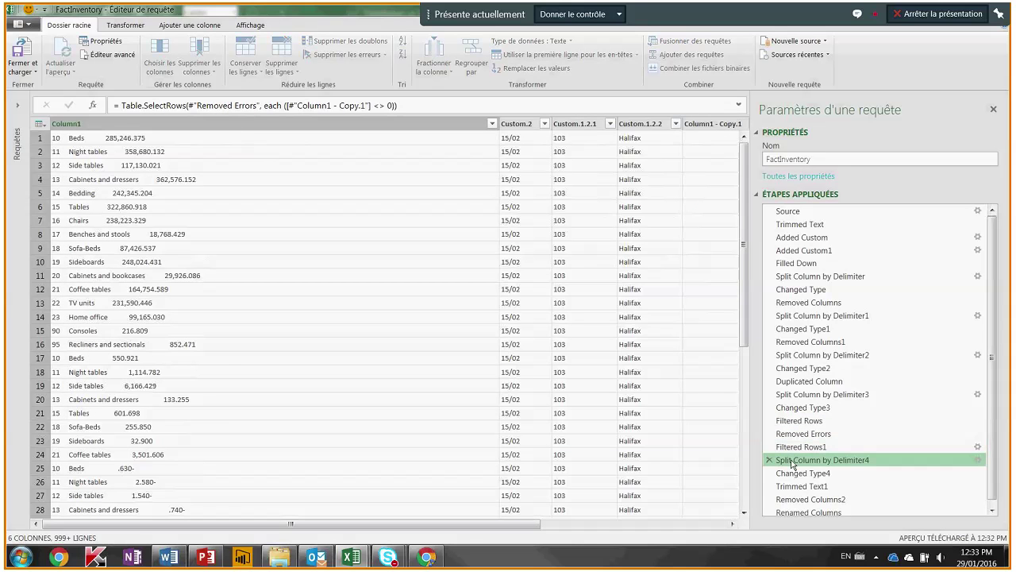
- Review FactInventory's final steps, from Changed Type4 through Trimmed Text1 and Removed Columns2 to Renamed Columns
{"action": "left_click", "coordinate": [792, 474]}
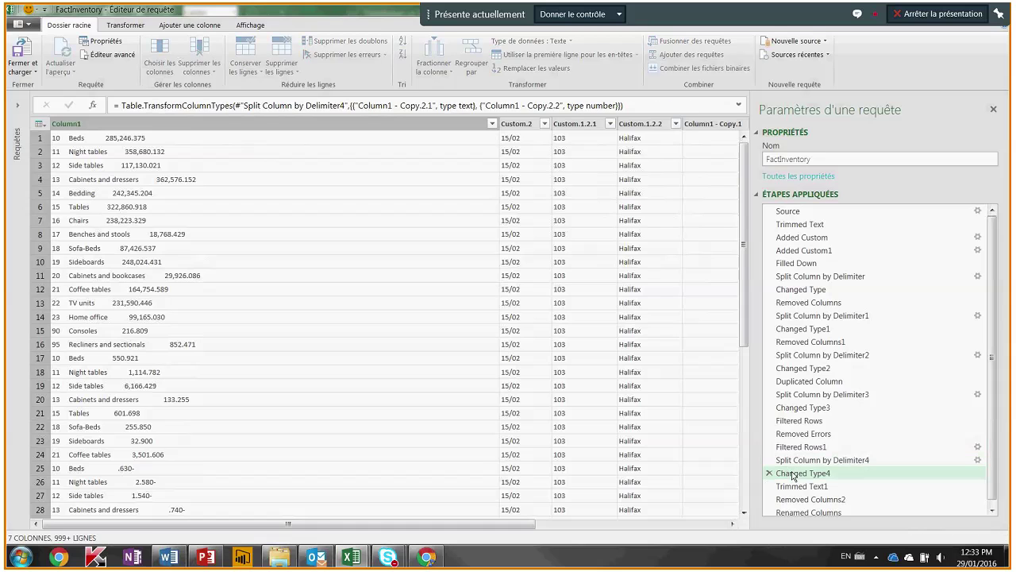
{"action": "left_click_drag", "start_coordinate": [493, 524], "coordinate": [722, 518]}
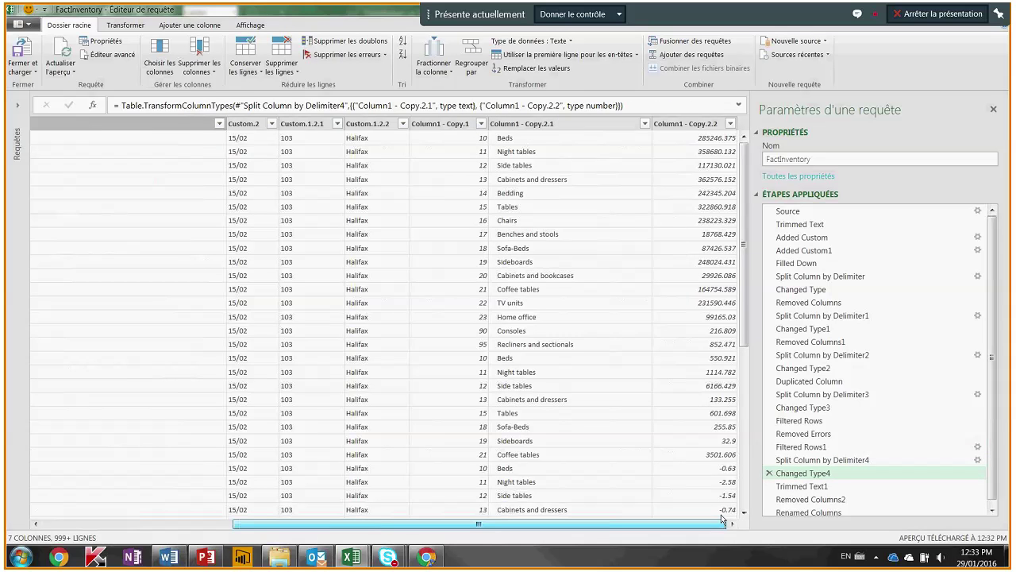
{"action": "left_click", "coordinate": [813, 488]}
{"action": "left_click", "coordinate": [799, 498]}
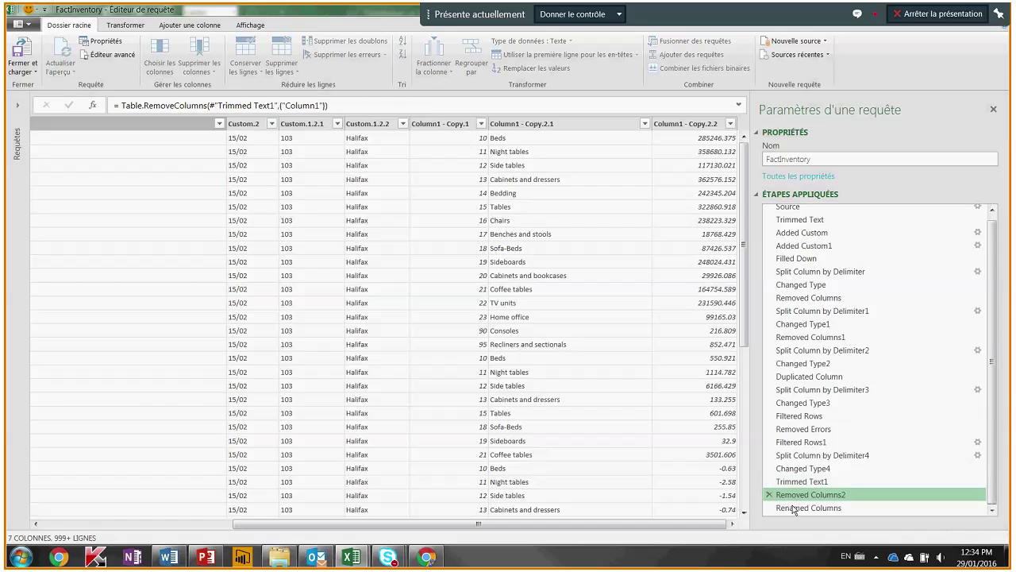
{"action": "left_click", "coordinate": [793, 508]}
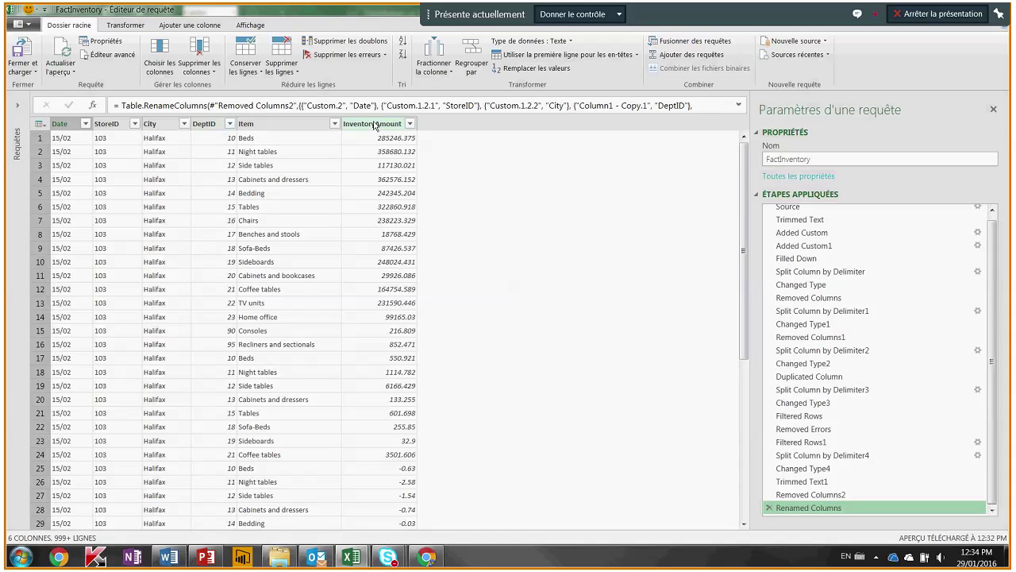
- Compare FactInventory's raw text in the Source step with the table in the Renamed Columns step
{"action": "scroll", "coordinate": [794, 286], "scroll_direction": "up", "scroll_amount": 1}
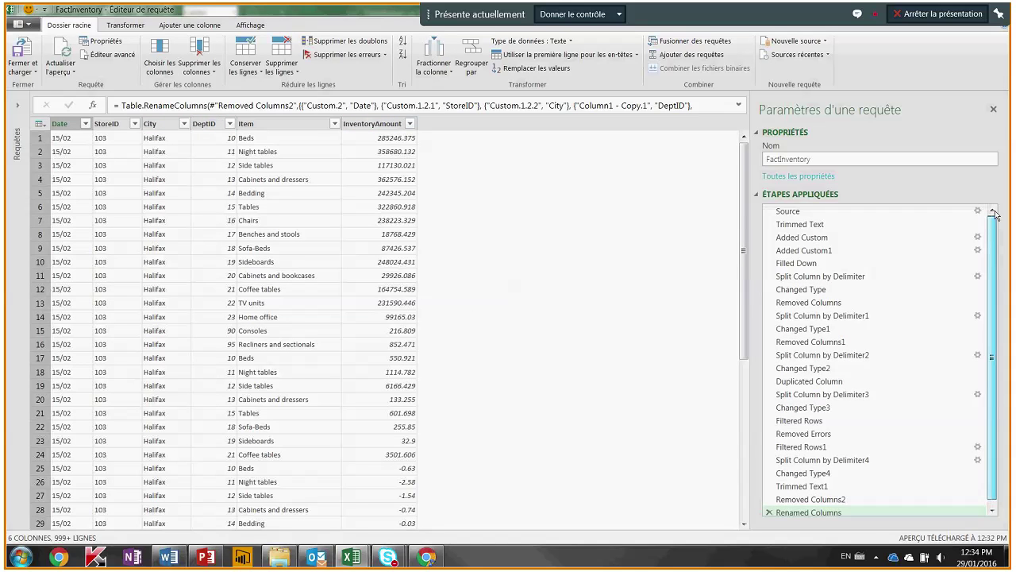
{"action": "left_click", "coordinate": [790, 211]}
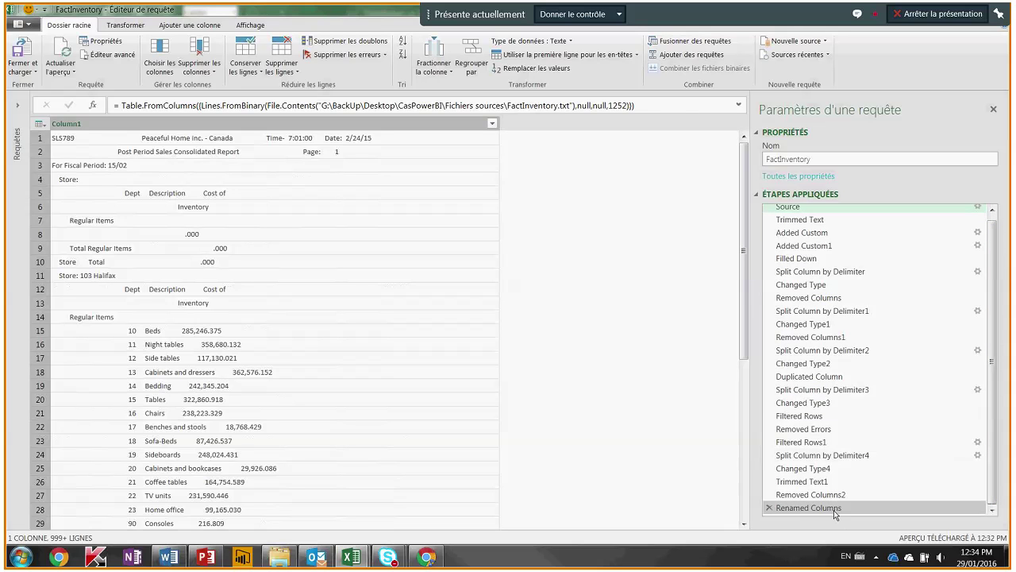
{"action": "left_click", "coordinate": [790, 510]}
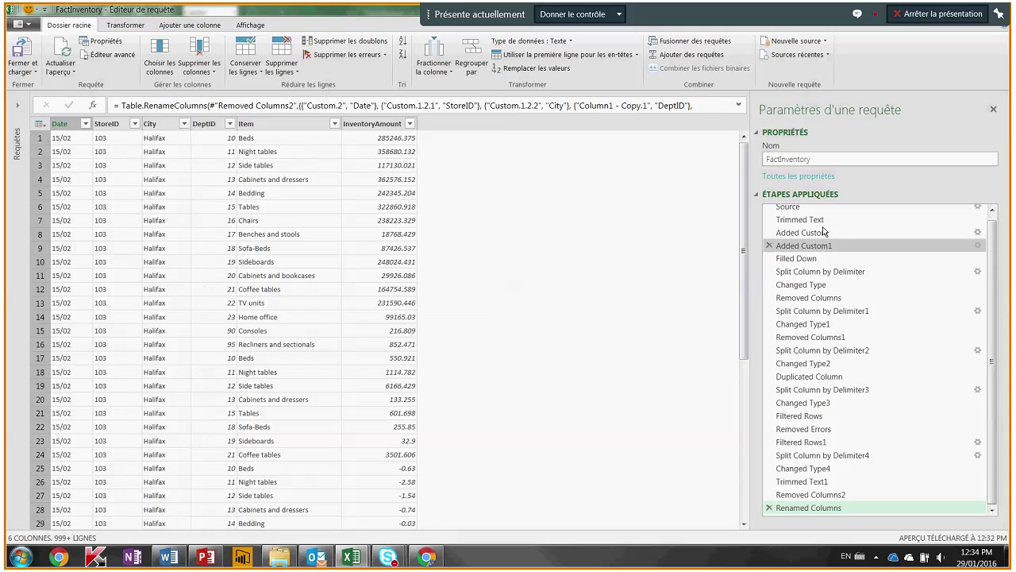
- Close the query editor and the Ex7. Transformer un fichier texte workbook
{"action": "double_click", "coordinate": [368, 19]}
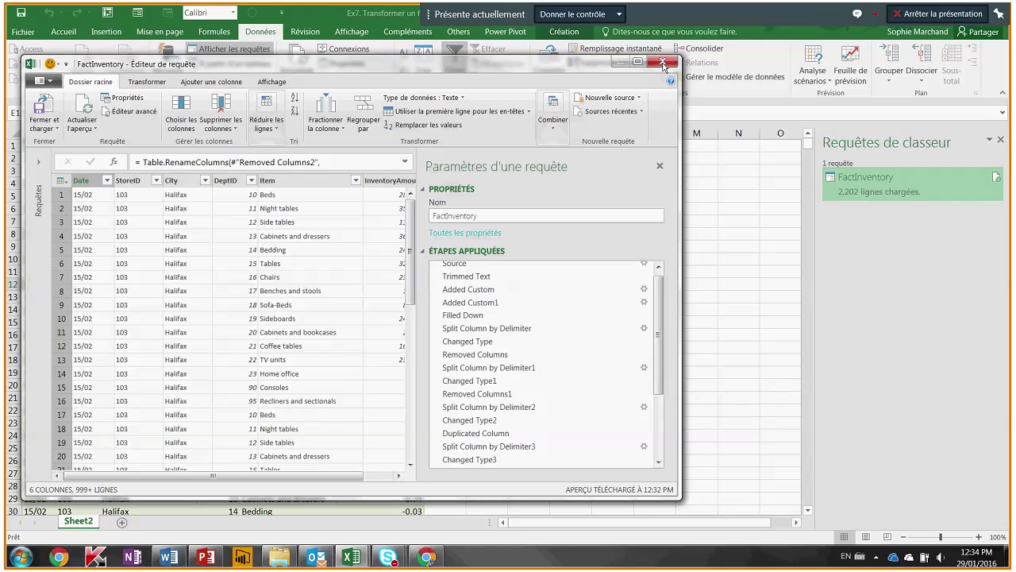
{"action": "left_click", "coordinate": [663, 63]}
{"action": "left_click", "coordinate": [23, 32]}
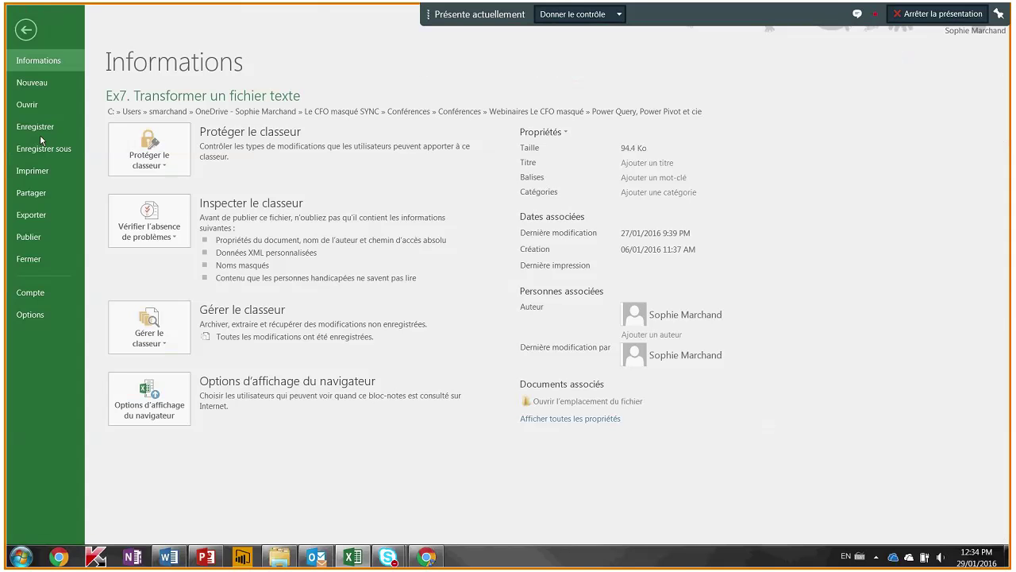
{"action": "left_click", "coordinate": [50, 264]}
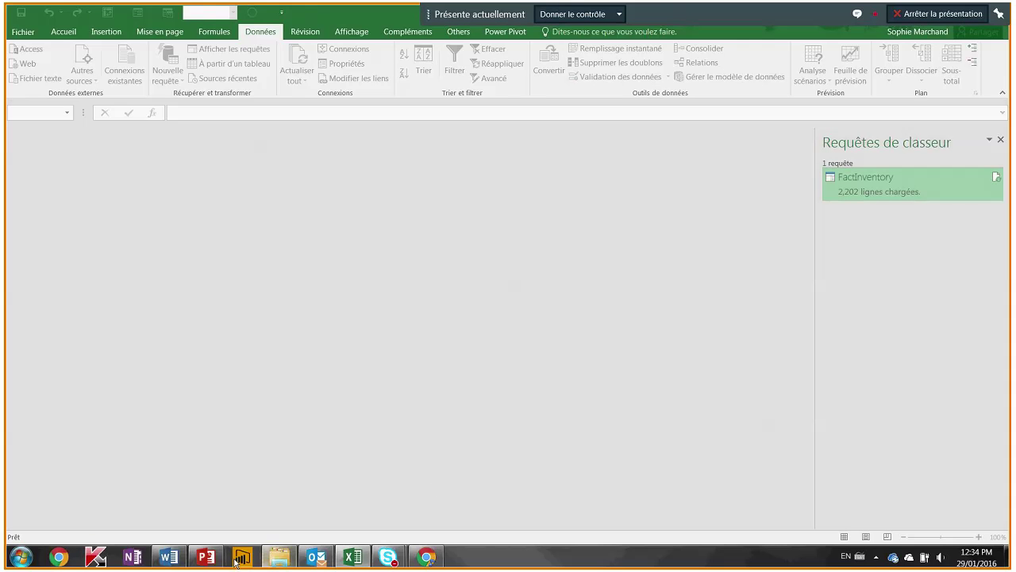
- Display slide 12, "Transformer des fichiers « extrêmes »", in PowerPoint and switch back to the Windows Explorer folder of example files
{"action": "left_click", "coordinate": [206, 556]}
{"action": "left_click", "coordinate": [97, 256]}
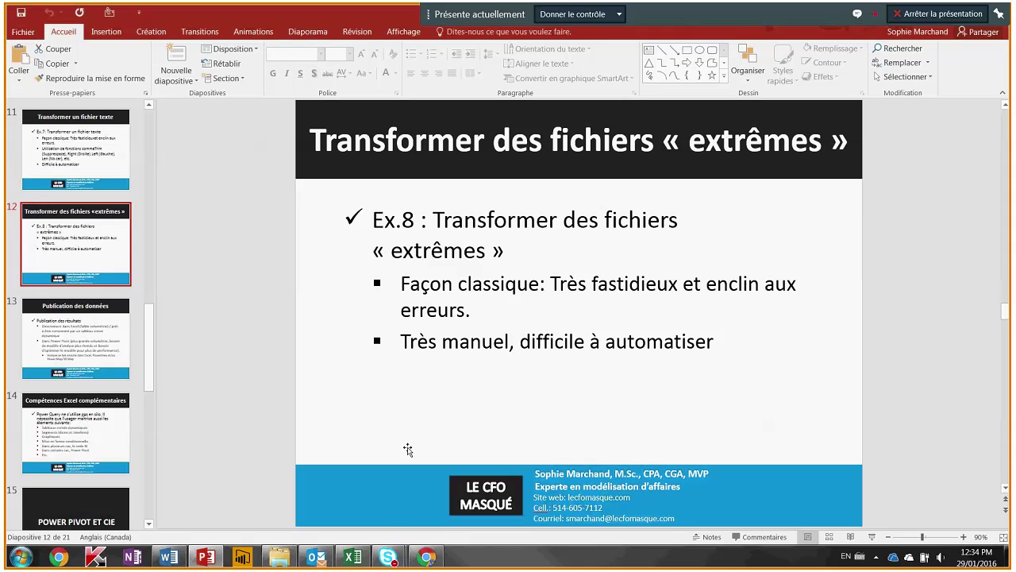
{"action": "left_click", "coordinate": [279, 556]}
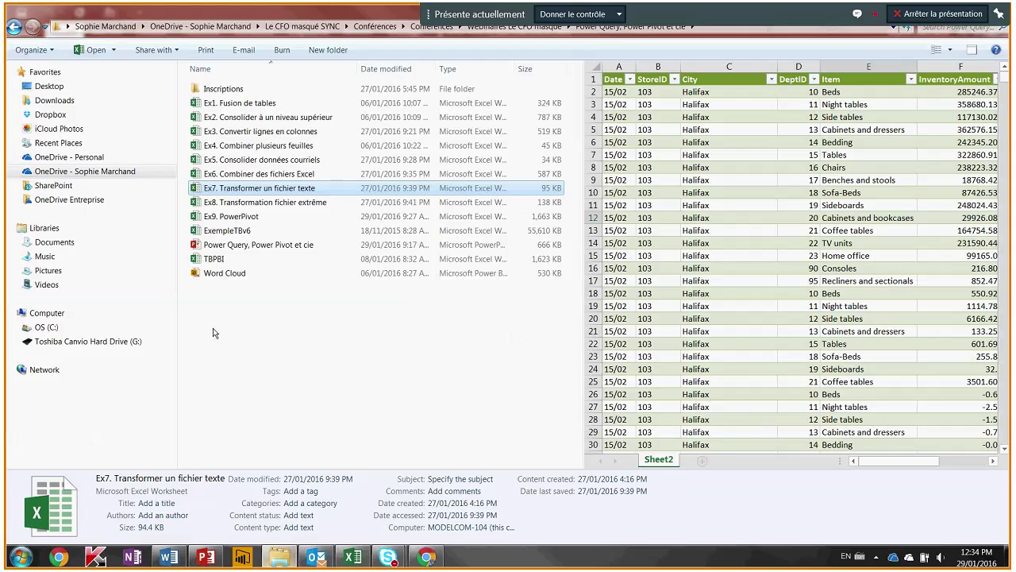
- Open the Ex8. Transformation fichier extrême workbook and its Sales query in the query editor
{"action": "left_click", "coordinate": [230, 203]}
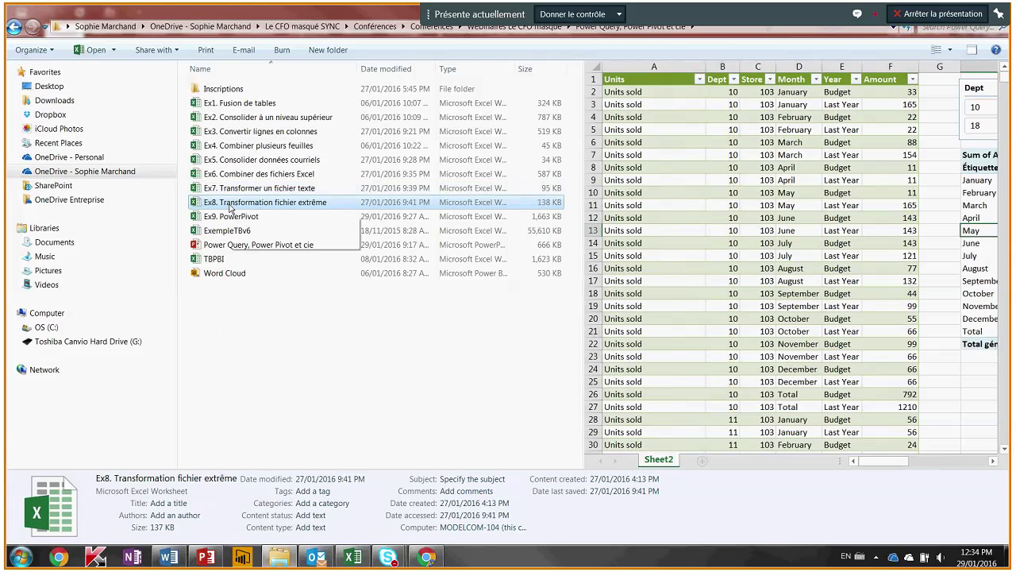
{"action": "double_click", "coordinate": [229, 205]}
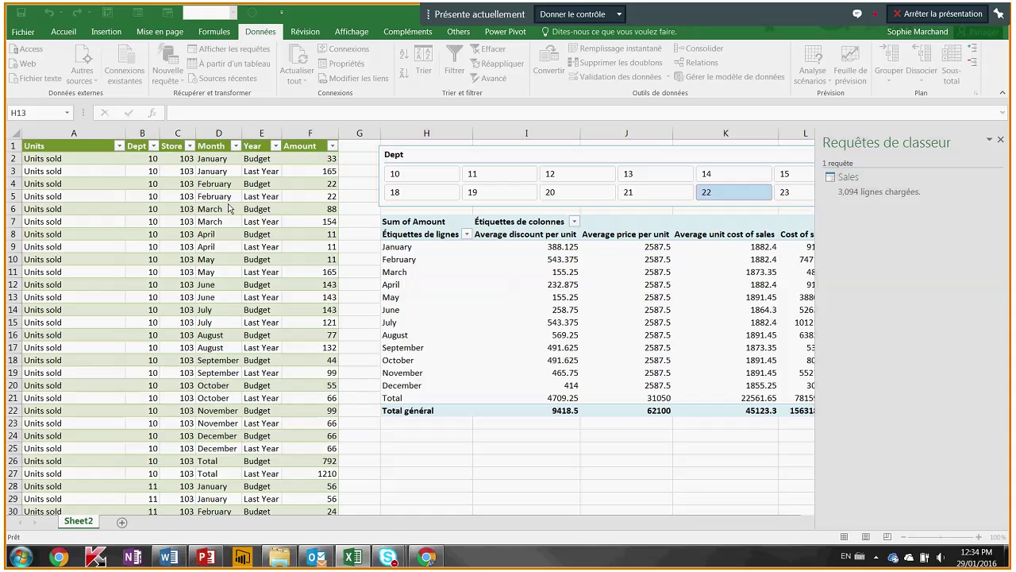
{"action": "double_click", "coordinate": [850, 181]}
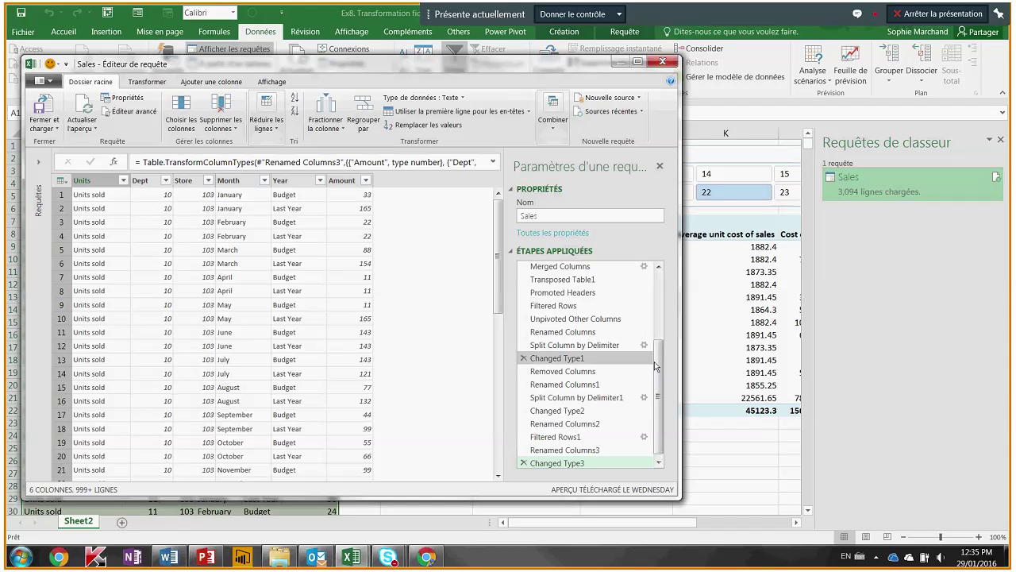
- Display the Sales query's Source step, then the raw table in its Changed Type step, with the query editor maximized
{"action": "left_click_drag", "start_coordinate": [654, 361], "coordinate": [659, 293]}
{"action": "left_click", "coordinate": [580, 267]}
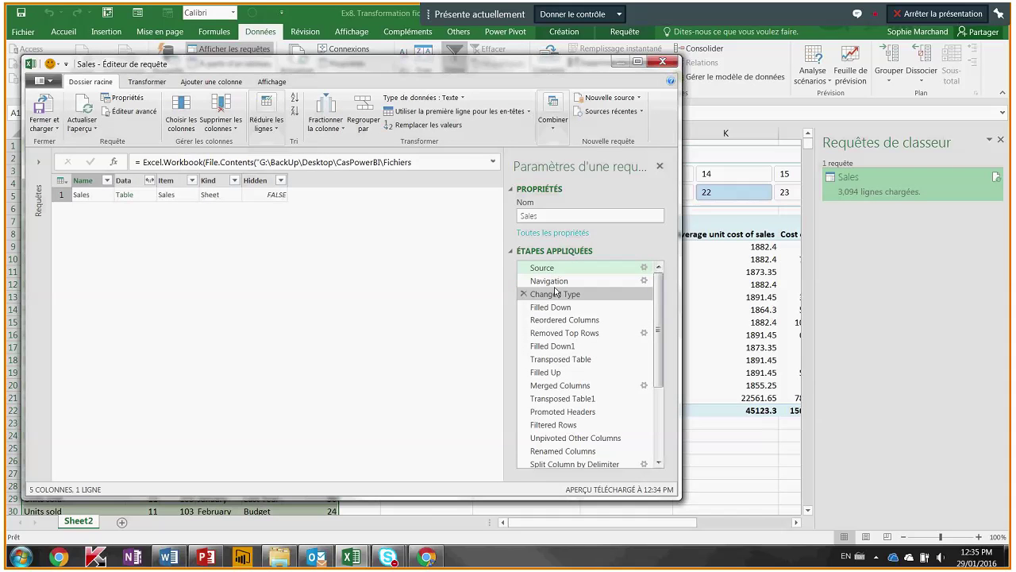
{"action": "left_click", "coordinate": [556, 293]}
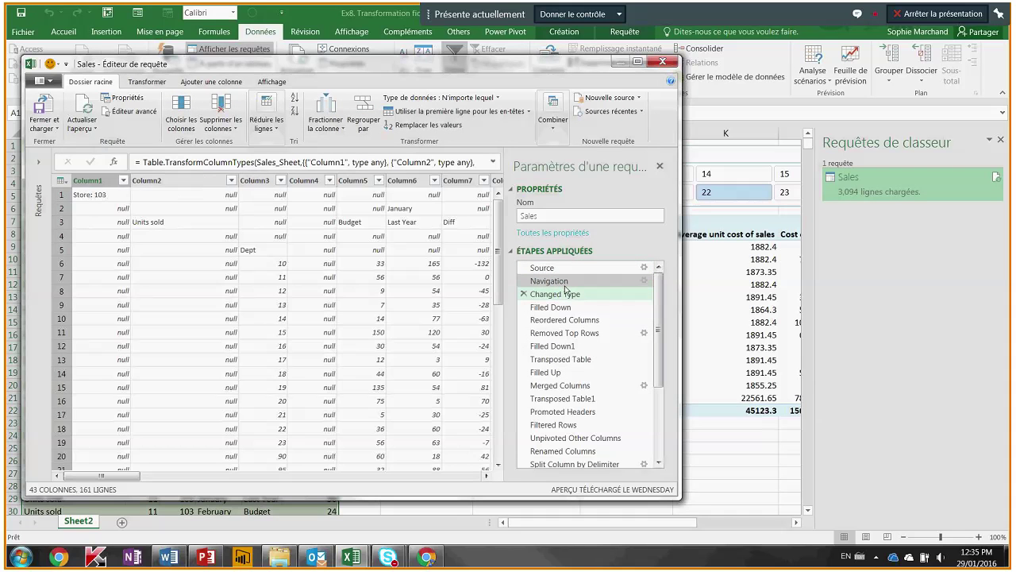
{"action": "left_click", "coordinate": [638, 64]}
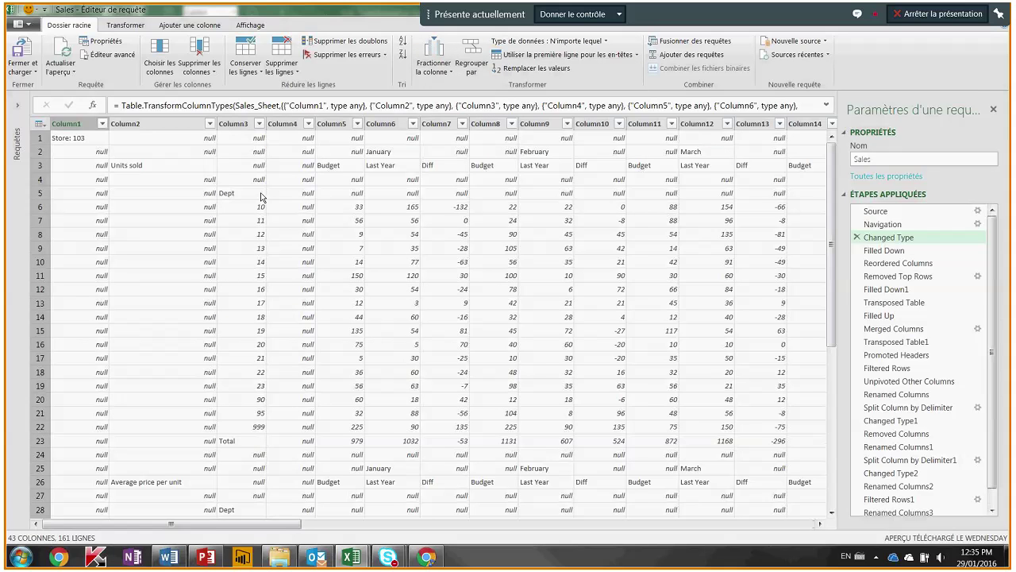
- Examine the month headers in row 2 and the Budget, Last Year and Diff headers in row 3 of the raw table
{"action": "left_click", "coordinate": [329, 165]}
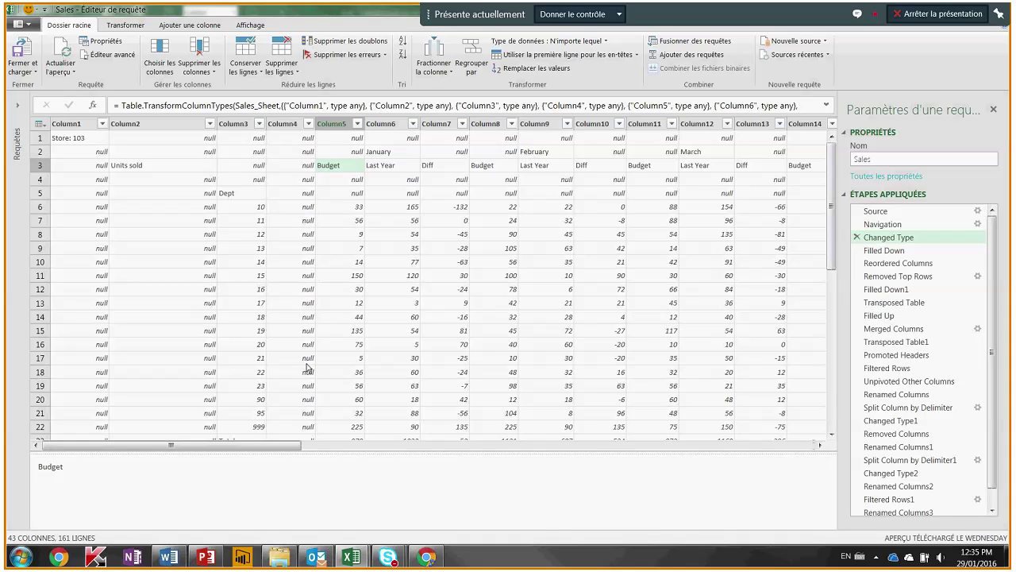
{"action": "left_click", "coordinate": [385, 155]}
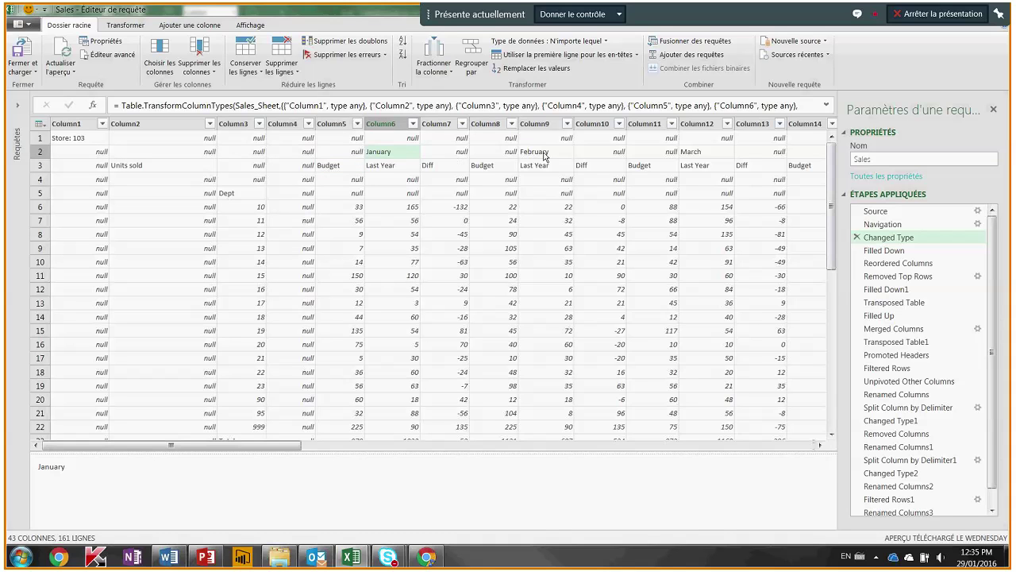
{"action": "left_click", "coordinate": [546, 155]}
{"action": "left_click", "coordinate": [701, 154]}
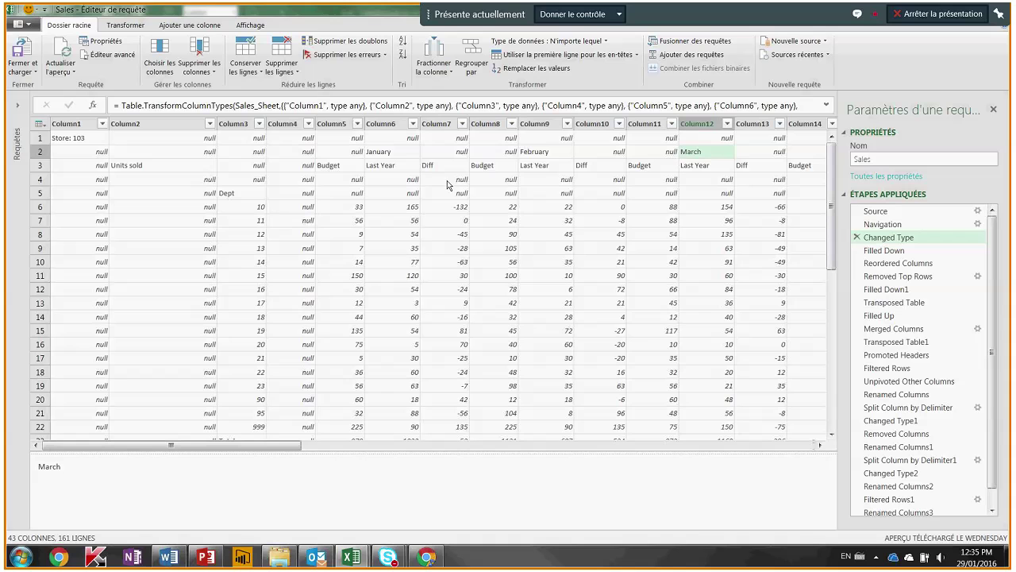
{"action": "left_click", "coordinate": [332, 165]}
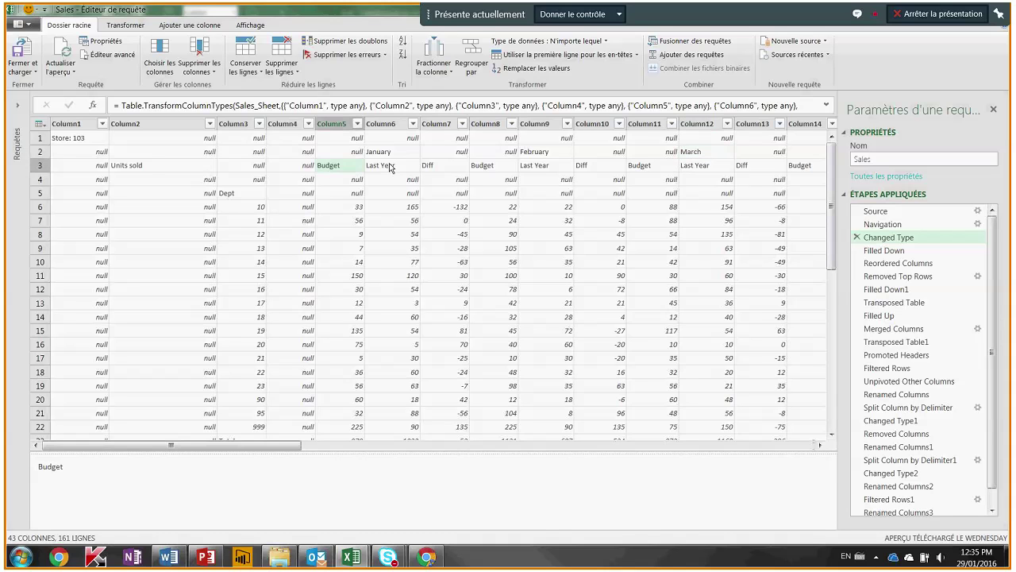
{"action": "left_click", "coordinate": [392, 167]}
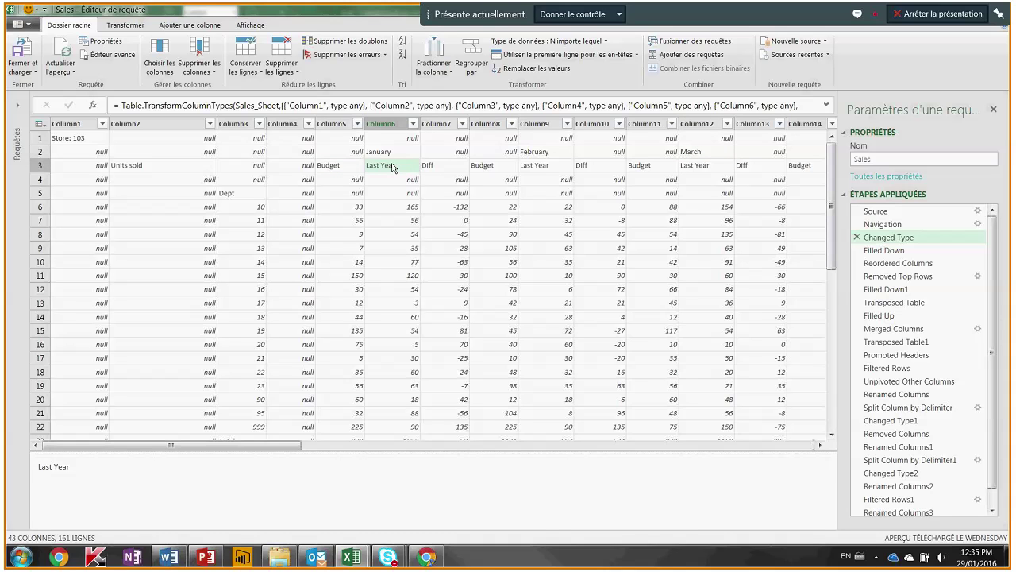
{"action": "left_click", "coordinate": [442, 167]}
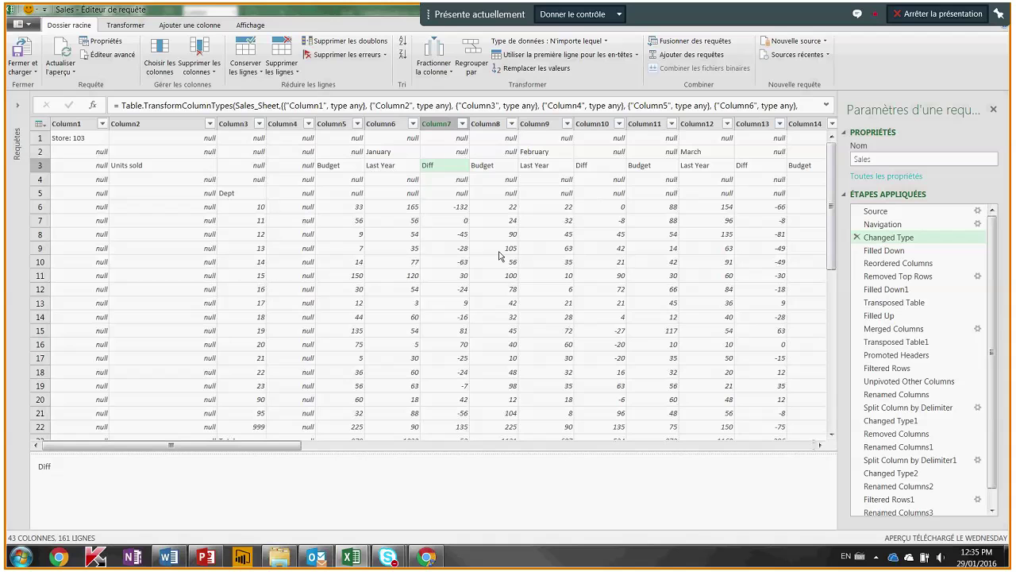
- Examine the Store, Units sold and Dept labels in the first three columns of the raw table
{"action": "left_click", "coordinate": [124, 168]}
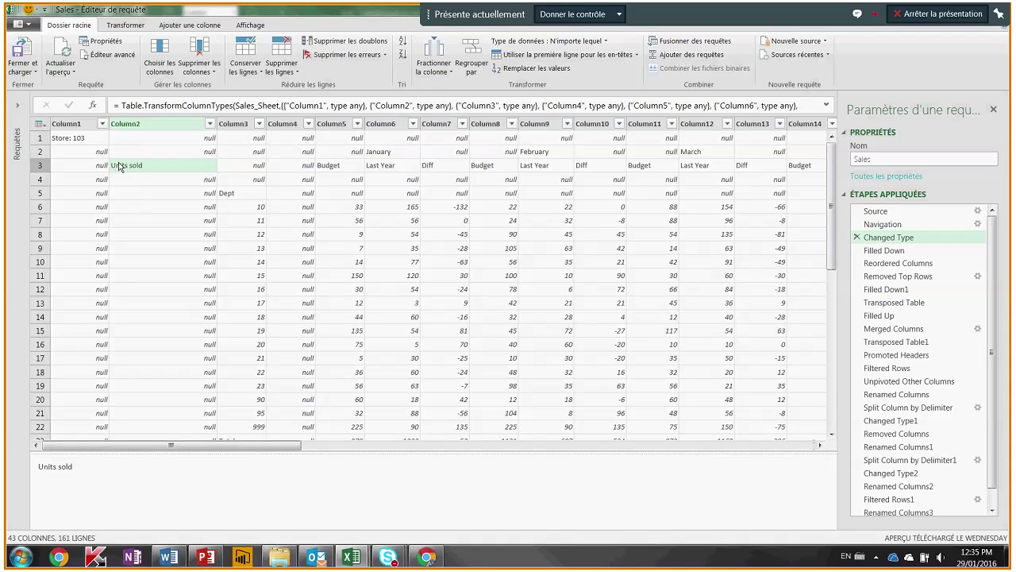
{"action": "left_click", "coordinate": [70, 141]}
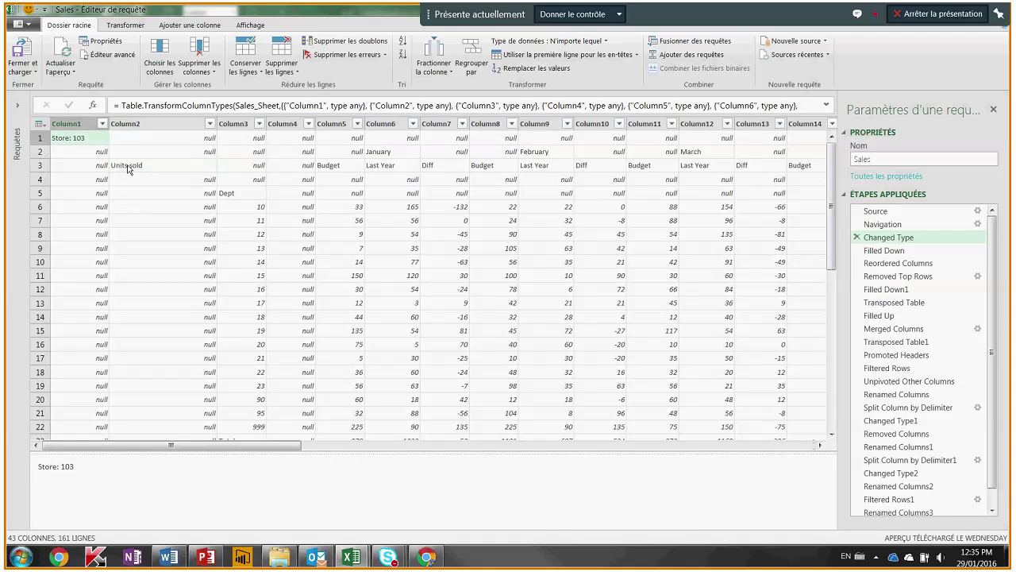
{"action": "left_click", "coordinate": [129, 169]}
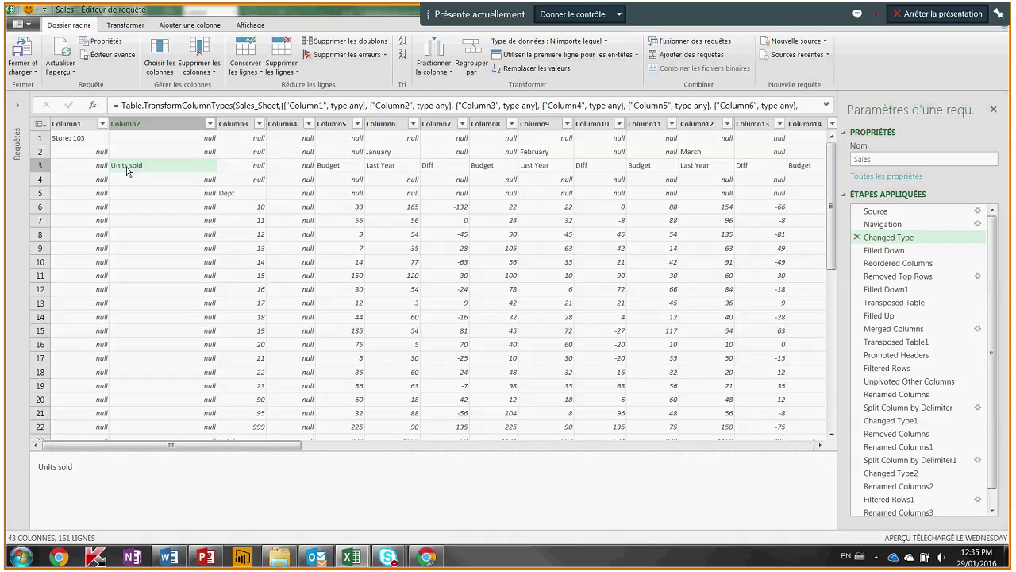
{"action": "left_click", "coordinate": [234, 196]}
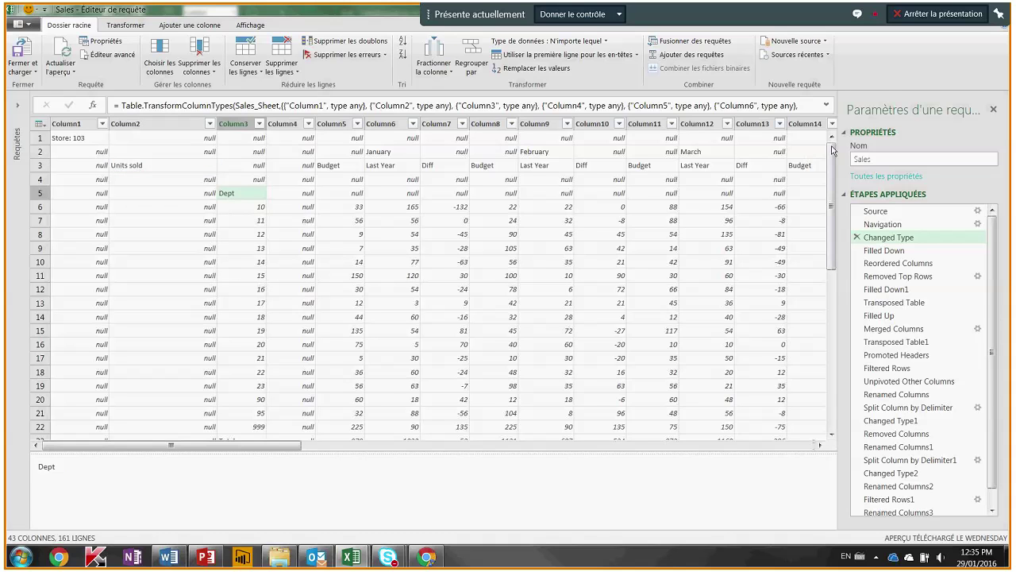
- Examine the Average price per unit block's label, month and Diff headers, and return to the first rows of the table
{"action": "left_click_drag", "start_coordinate": [832, 150], "coordinate": [831, 202]}
{"action": "scroll", "coordinate": [147, 343], "scroll_direction": "down", "scroll_amount": 1}
{"action": "left_click", "coordinate": [147, 343]}
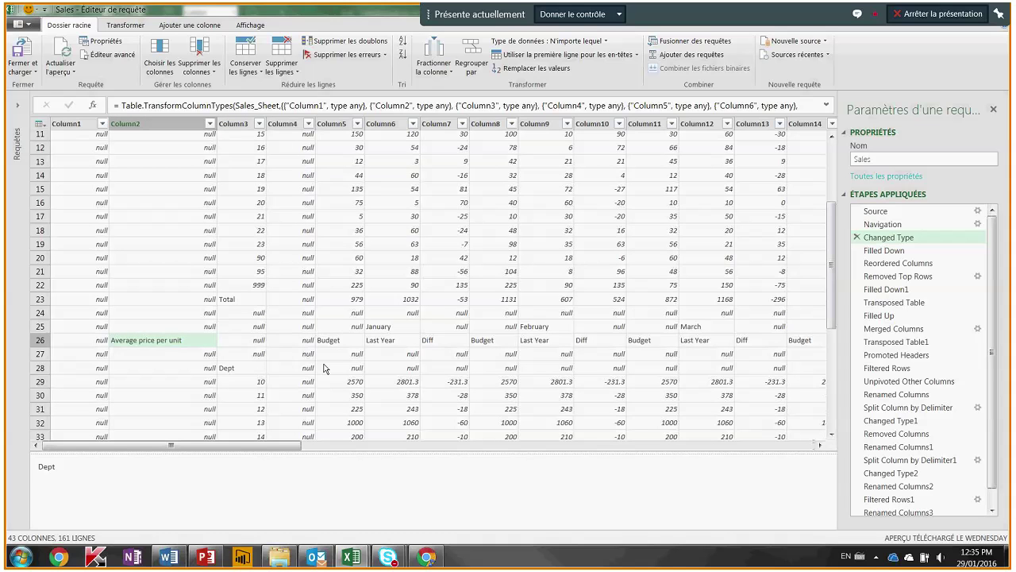
{"action": "left_click", "coordinate": [377, 326]}
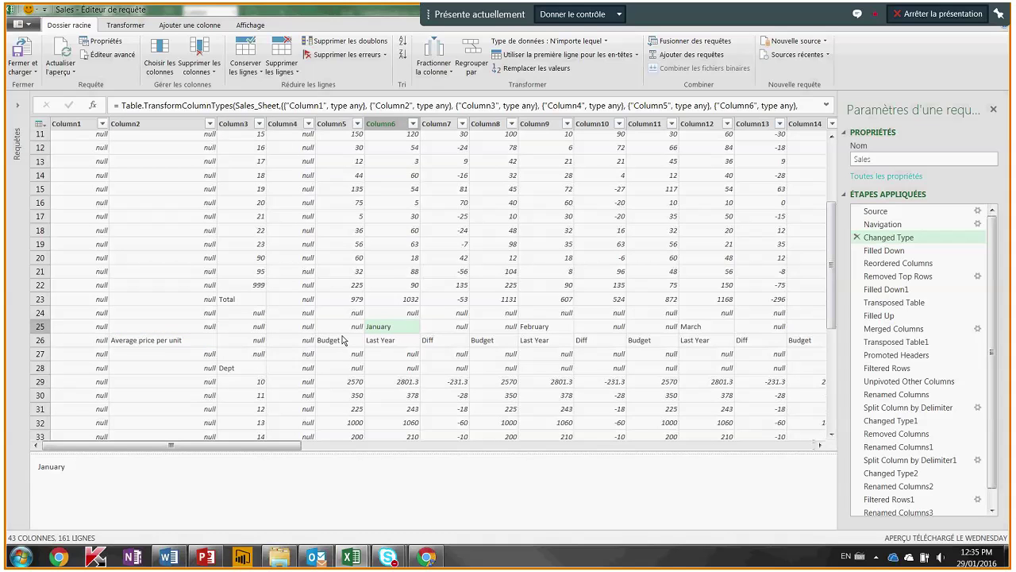
{"action": "left_click", "coordinate": [438, 340]}
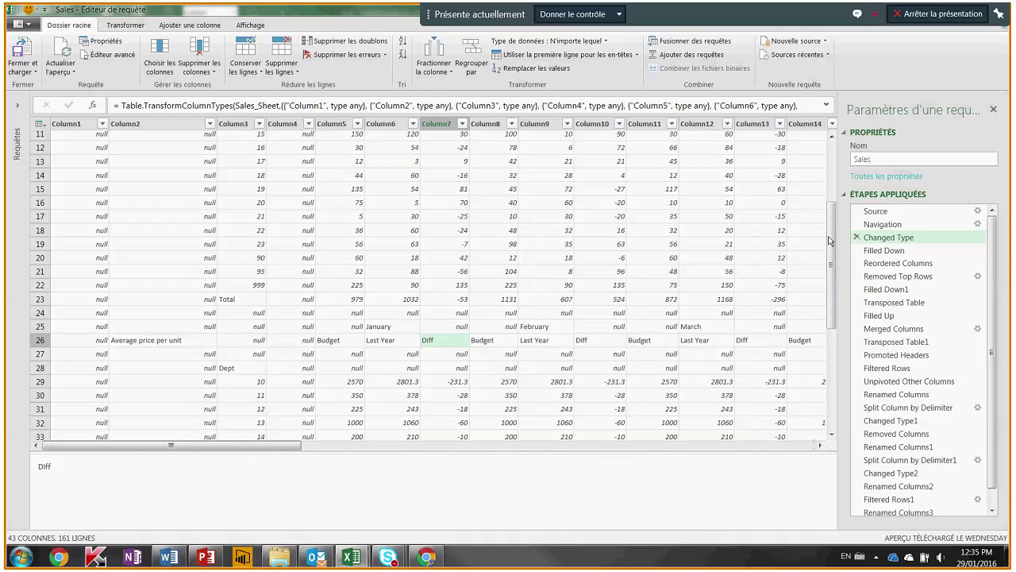
{"action": "left_click_drag", "start_coordinate": [830, 237], "coordinate": [838, 164]}
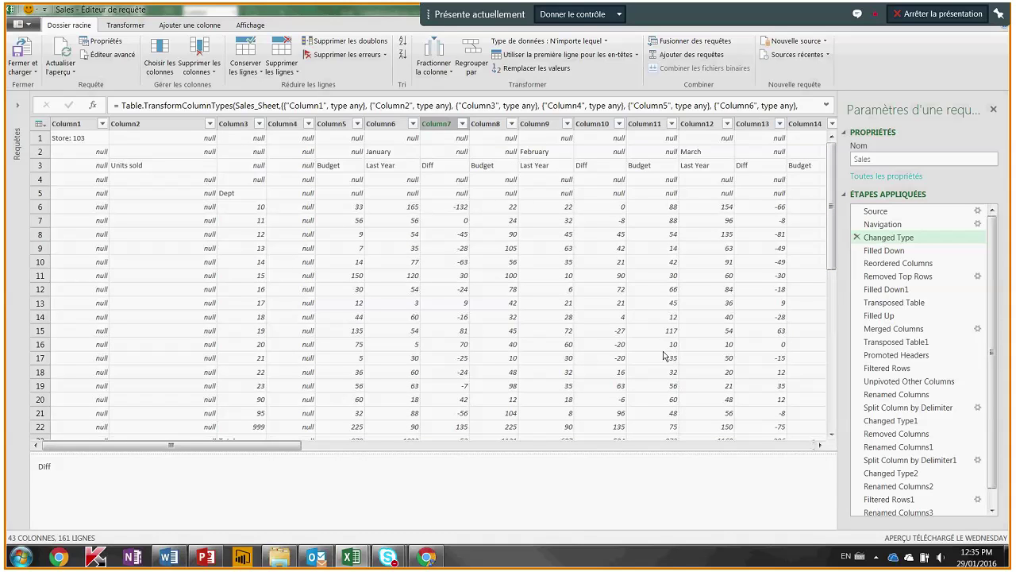
- Review the Sales query's steps from Filled Down through Filled Down1, and display the resulting table in the final Changed Type3 step
{"action": "left_click", "coordinate": [889, 250]}
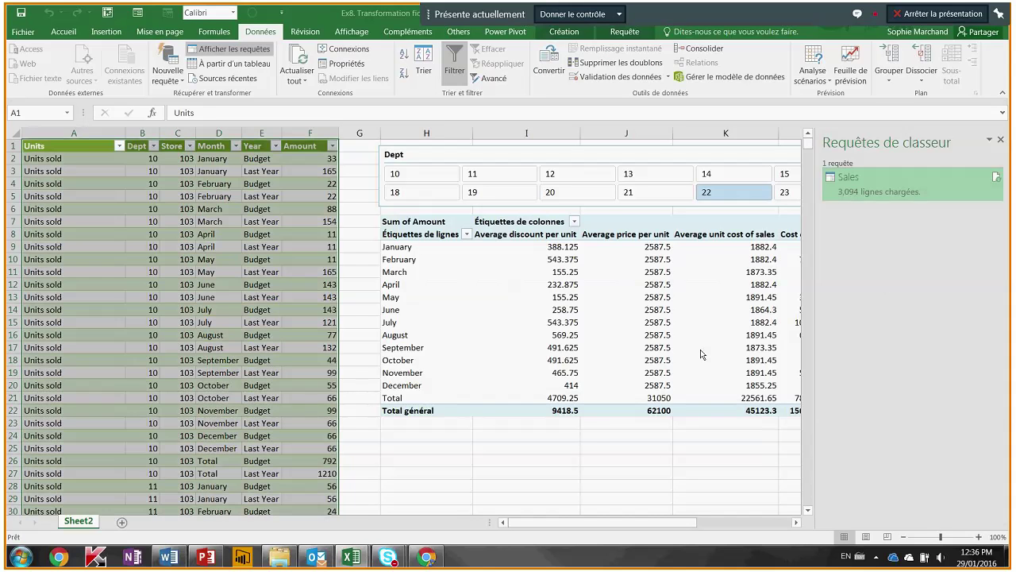
{"action": "left_click", "coordinate": [349, 561]}
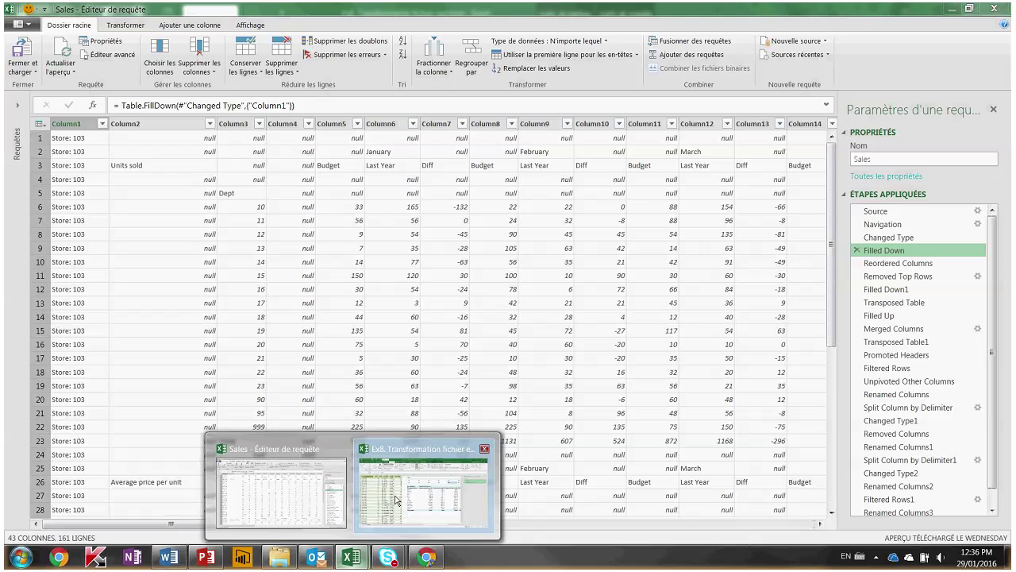
{"action": "left_click", "coordinate": [889, 264]}
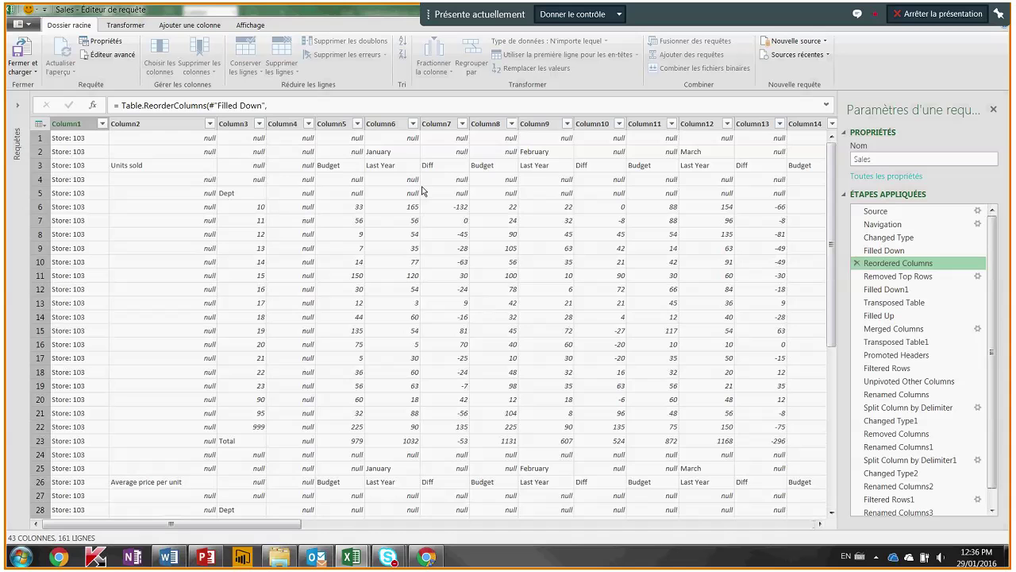
{"action": "mouse_move", "coordinate": [368, 561]}
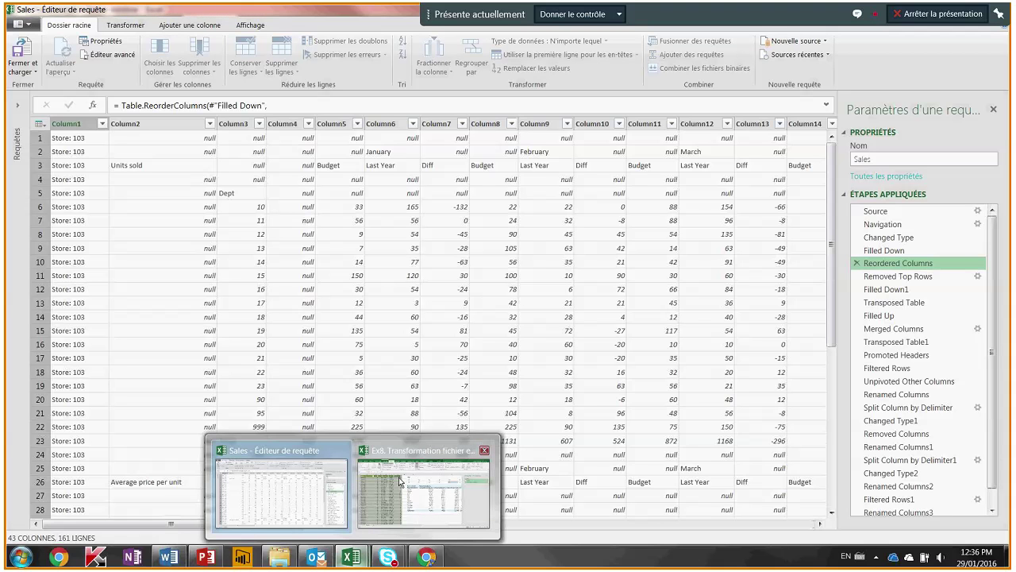
{"action": "left_click", "coordinate": [399, 477]}
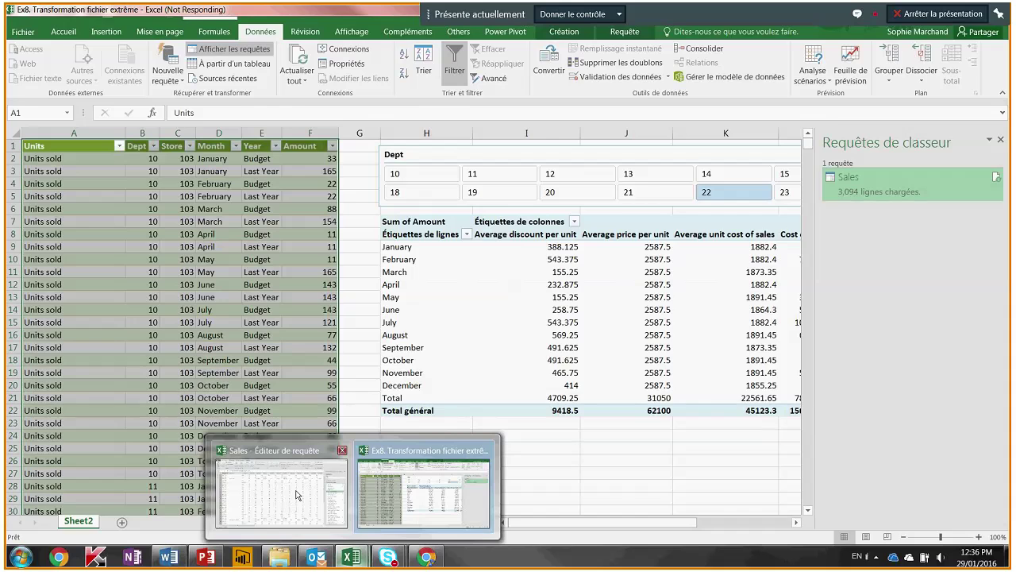
{"action": "left_click", "coordinate": [296, 494]}
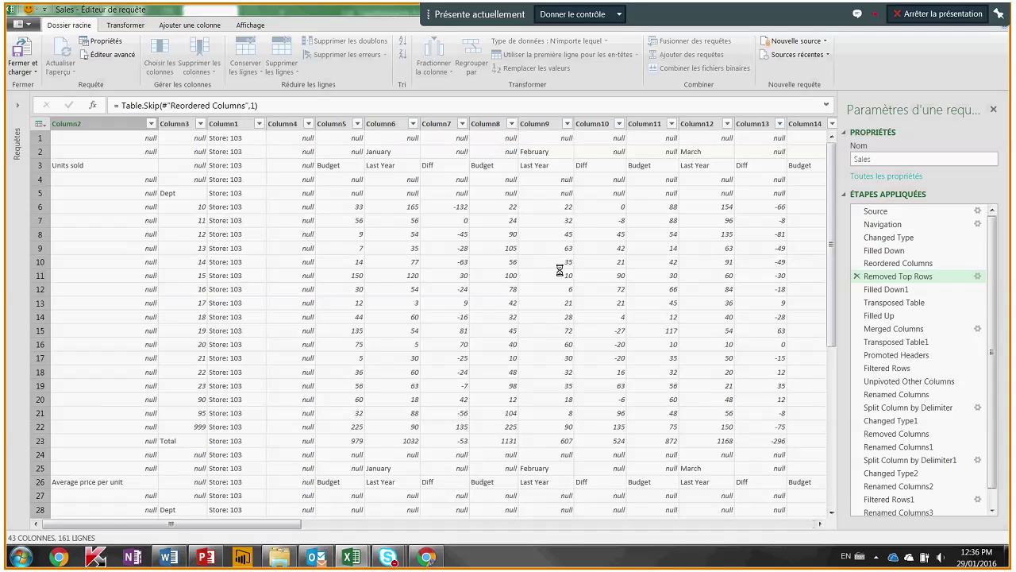
{"action": "left_click", "coordinate": [885, 289]}
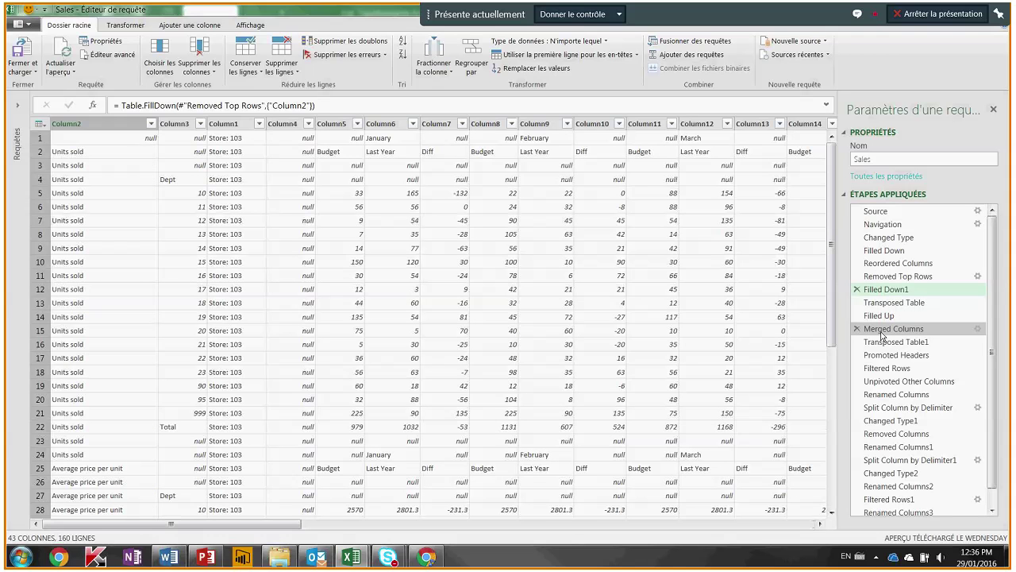
{"action": "scroll", "coordinate": [883, 336], "scroll_direction": "down", "scroll_amount": 2}
{"action": "left_click", "coordinate": [891, 508]}
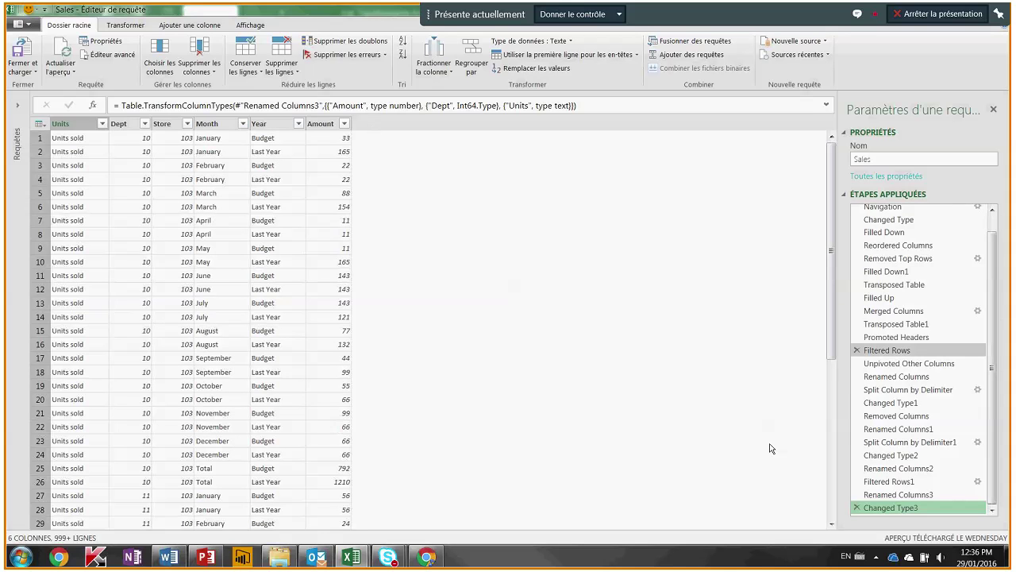
- Close the query editor and the Ex8. Transformation fichier extrême workbook
{"action": "double_click", "coordinate": [368, 12]}
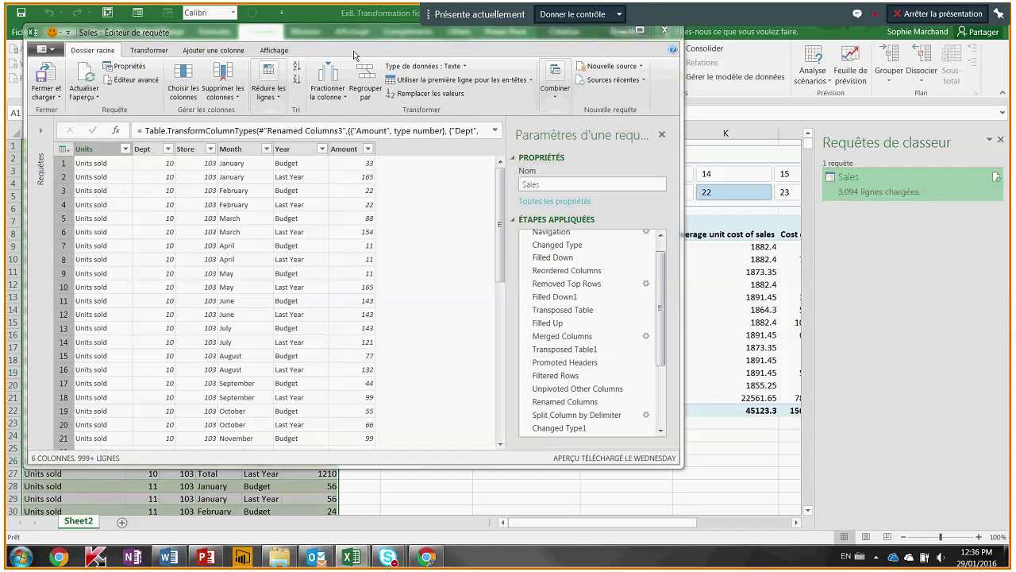
{"action": "left_click", "coordinate": [666, 31]}
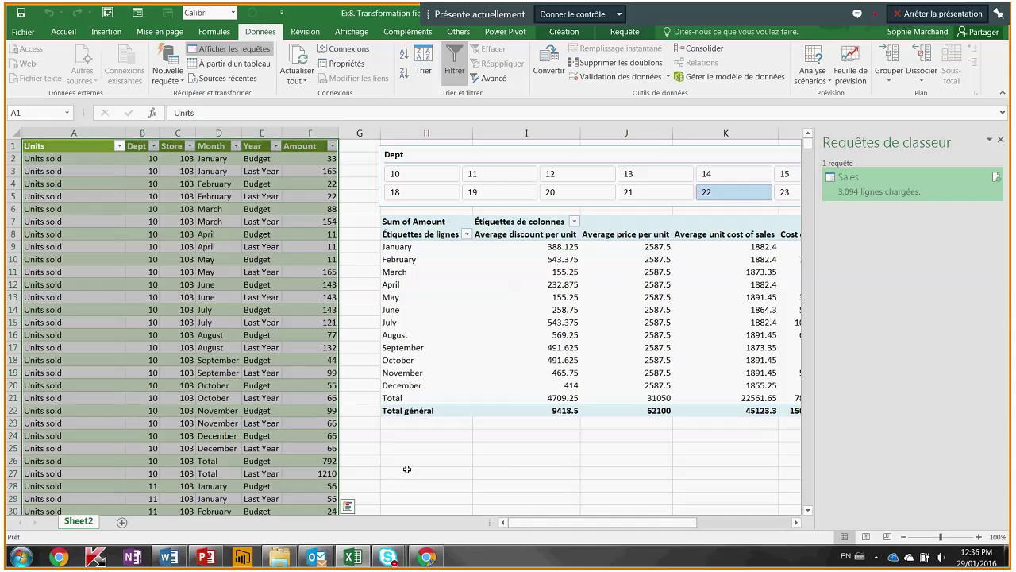
{"action": "left_click", "coordinate": [507, 477]}
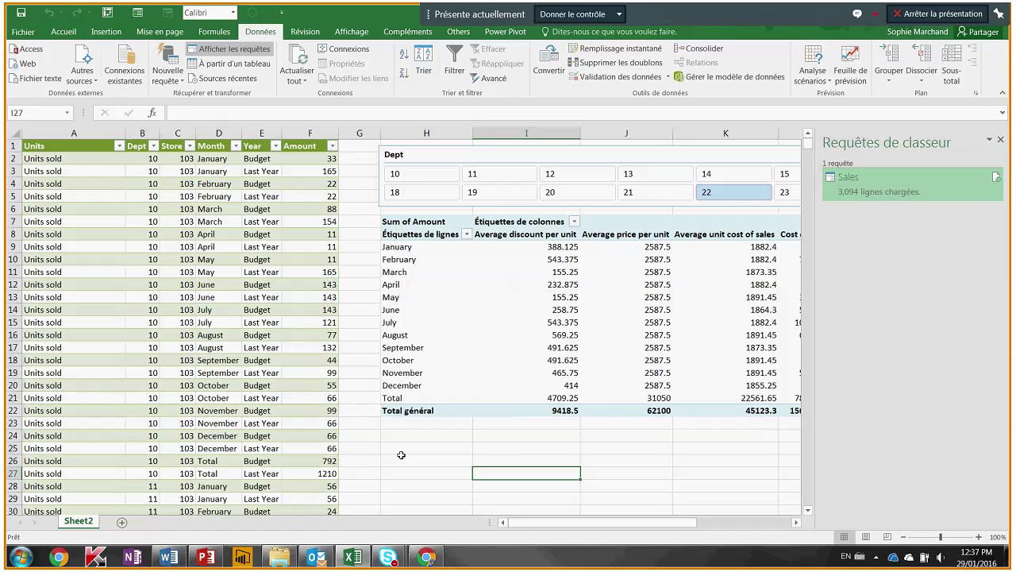
{"action": "left_click", "coordinate": [32, 35]}
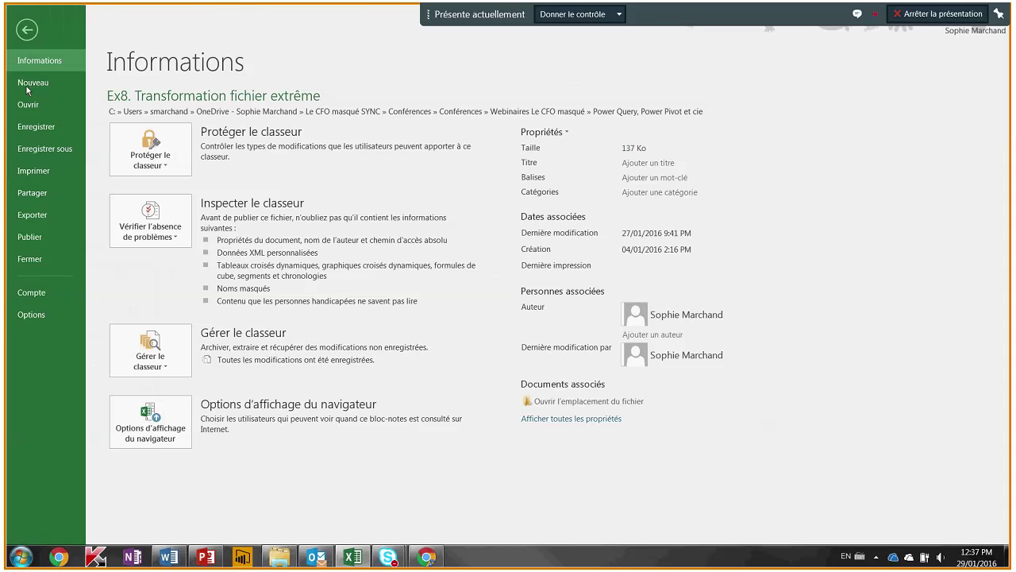
{"action": "left_click", "coordinate": [39, 257]}
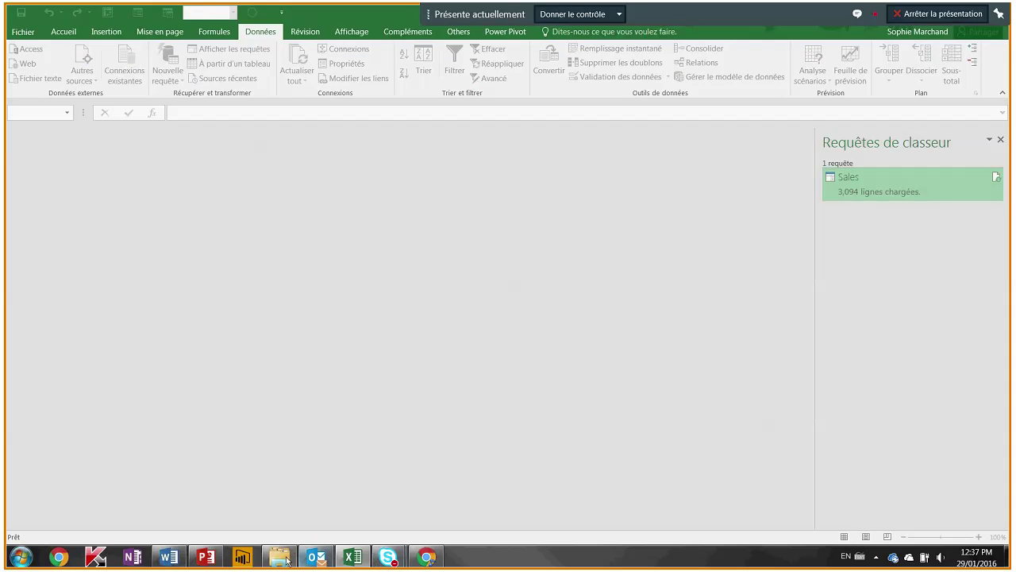
- Switch to PowerPoint and display slide 13, "Publication des données"
{"action": "left_click", "coordinate": [213, 560]}
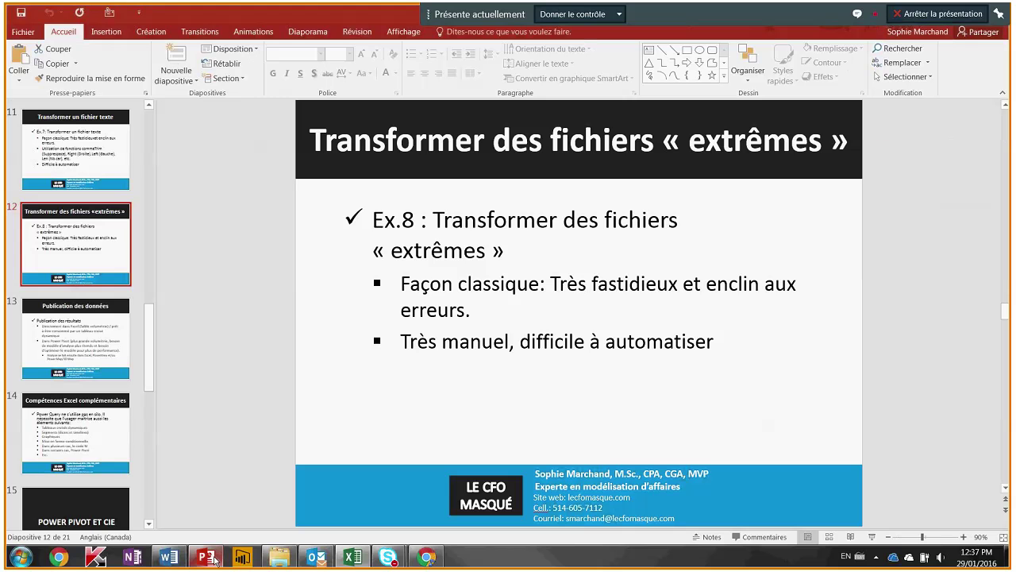
{"action": "left_click", "coordinate": [85, 343]}
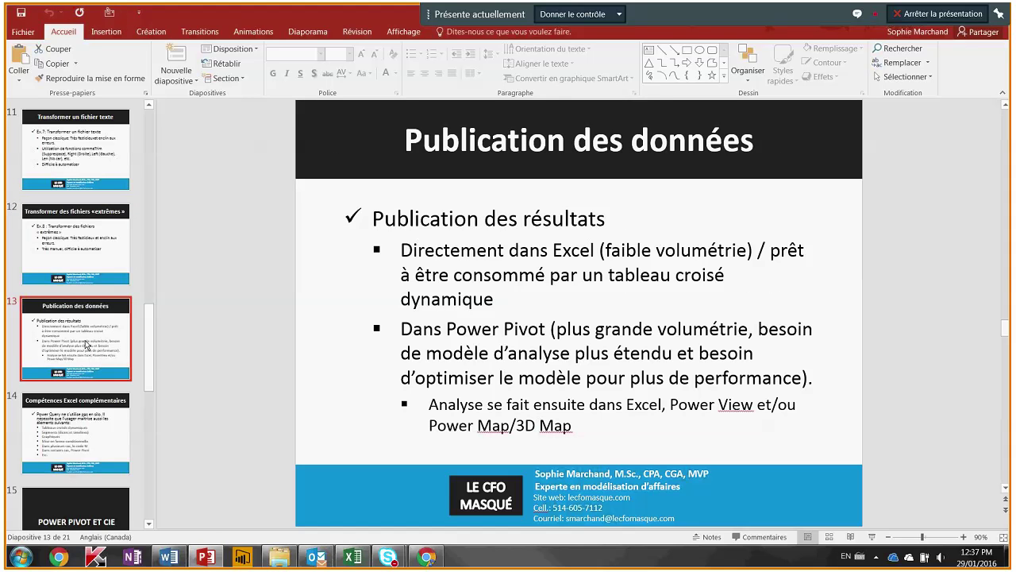
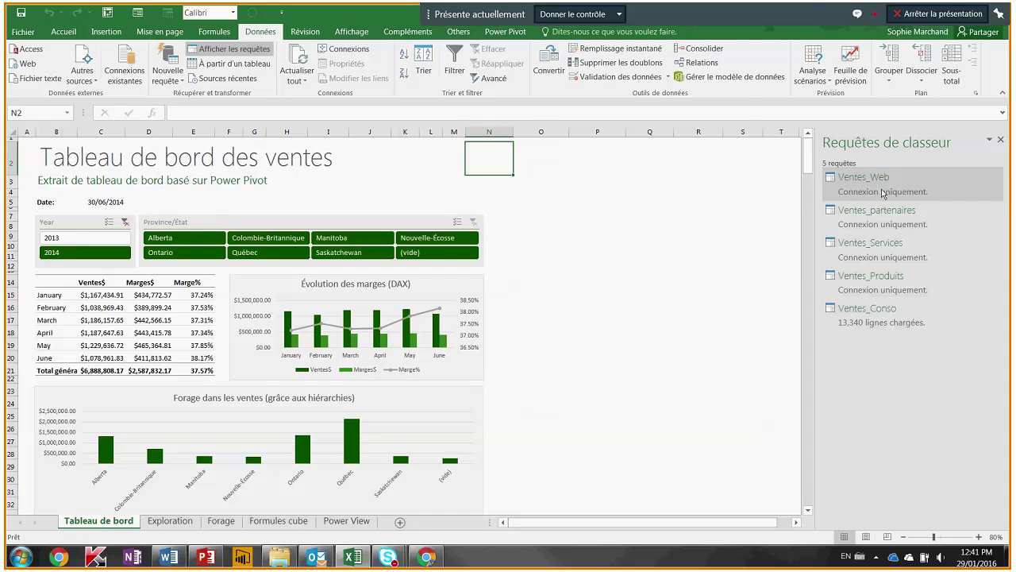
- Preview the Ventes_Web, Ventes_Produits and Ventes_Conso workbook queries, examining the load settings of Ventes_Conso
{"action": "mouse_move", "coordinate": [855, 197]}
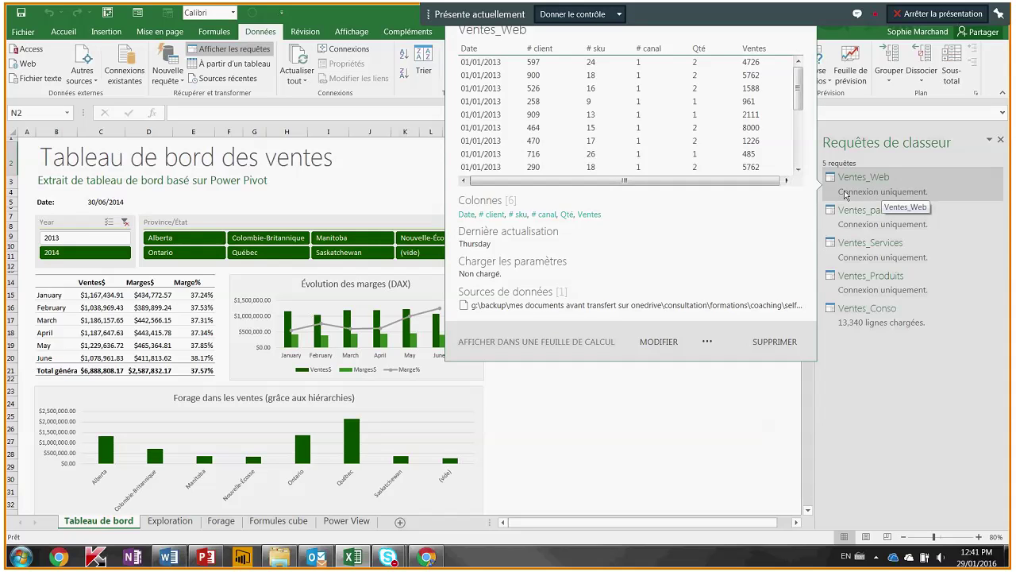
{"action": "mouse_move", "coordinate": [868, 219]}
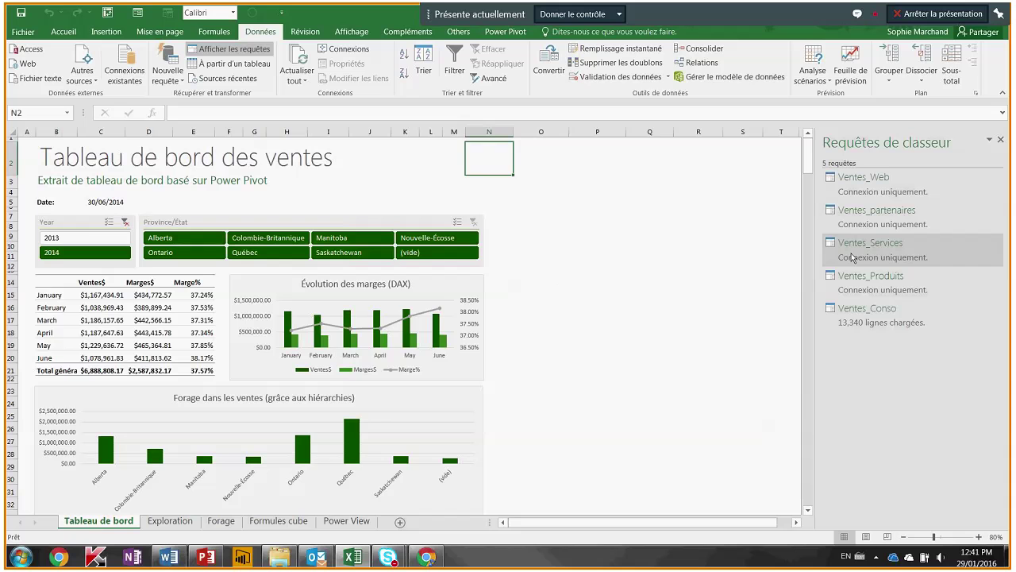
{"action": "mouse_move", "coordinate": [864, 295]}
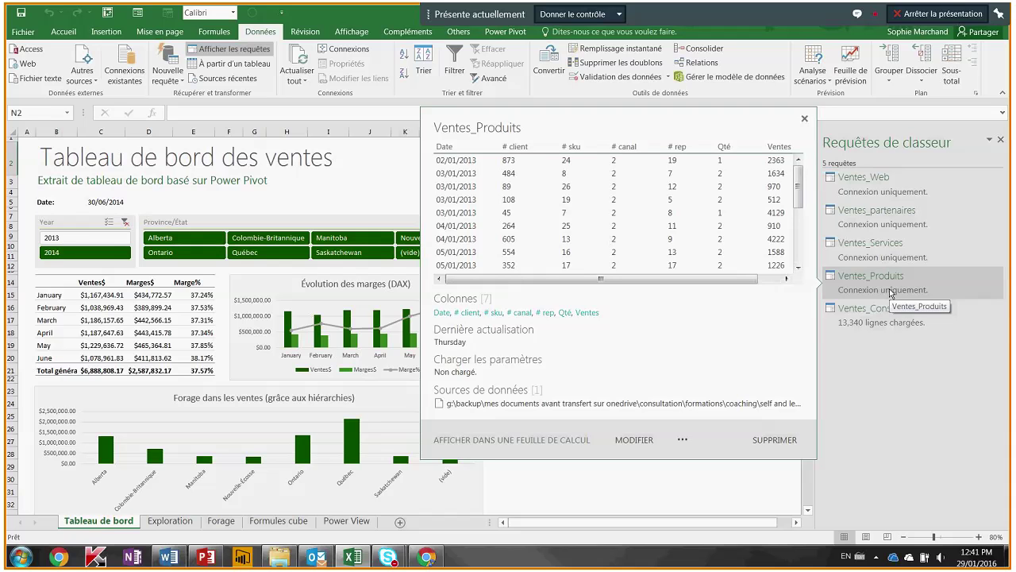
{"action": "mouse_move", "coordinate": [881, 320]}
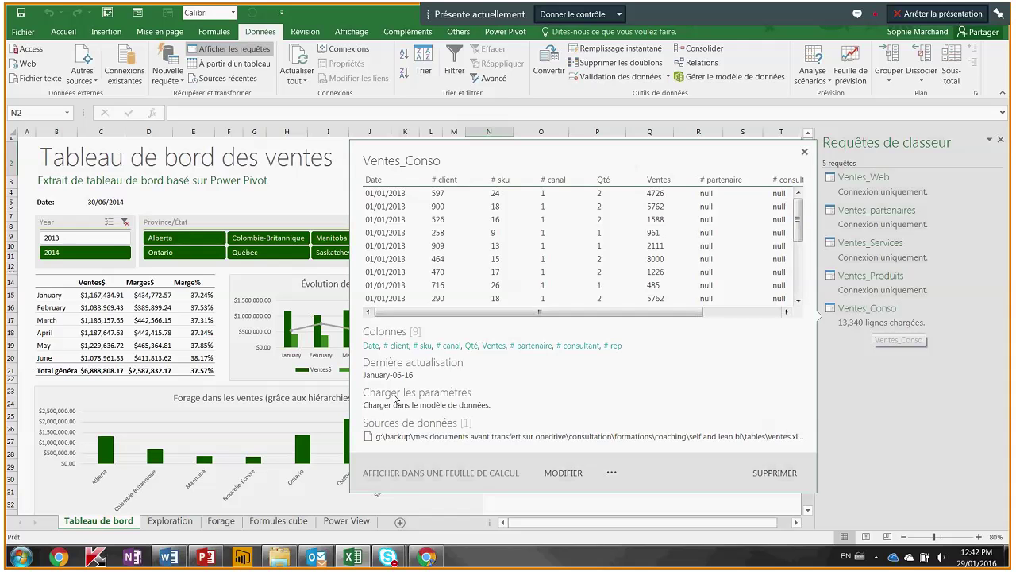
{"action": "left_click", "coordinate": [327, 182]}
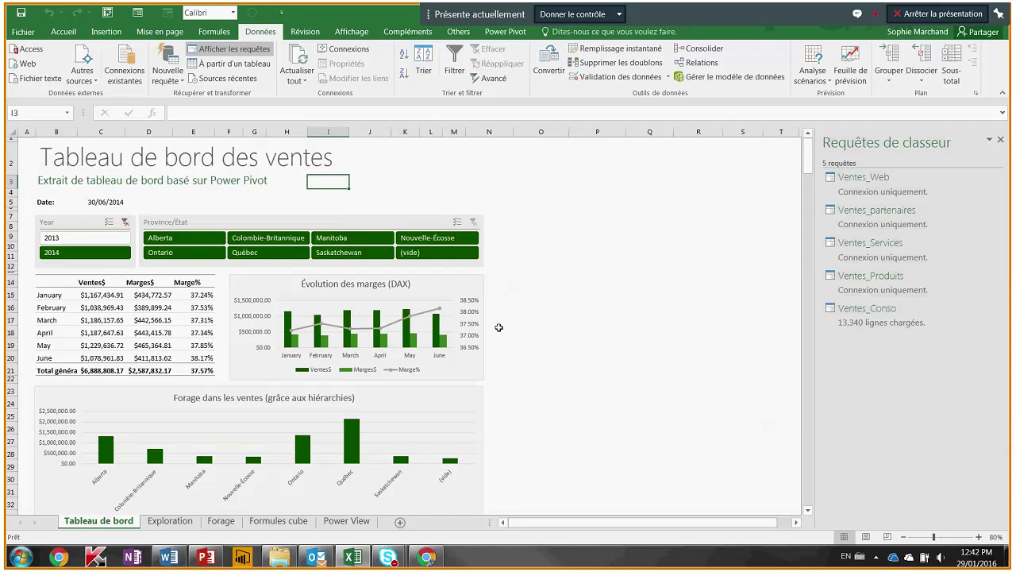
- Open the Power Pivot data model of the Ex9. PowerPivot workbook and select a date in the Ventes_Conso table
{"action": "left_click", "coordinate": [511, 33]}
{"action": "left_click", "coordinate": [37, 71]}
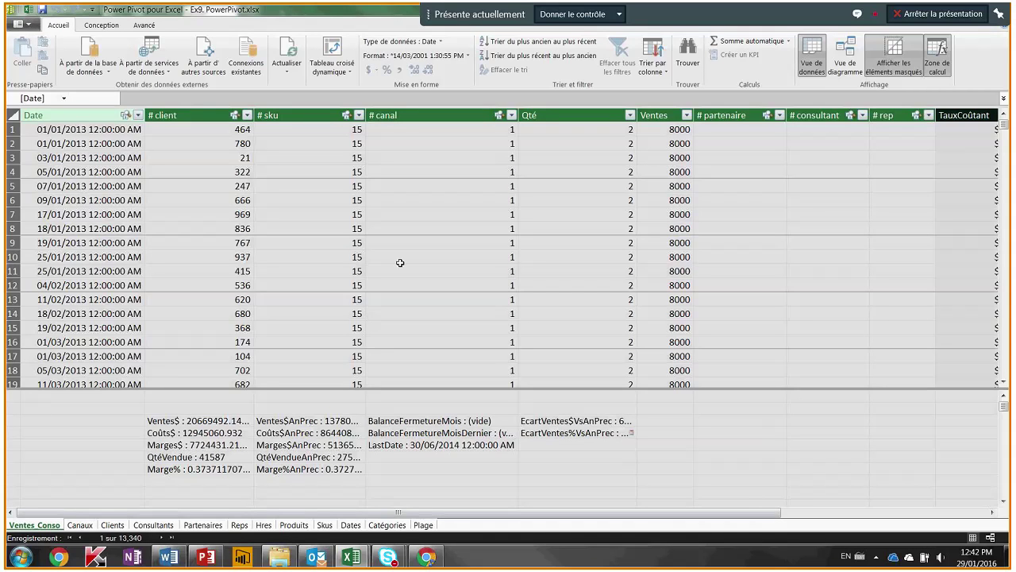
{"action": "left_click", "coordinate": [111, 211]}
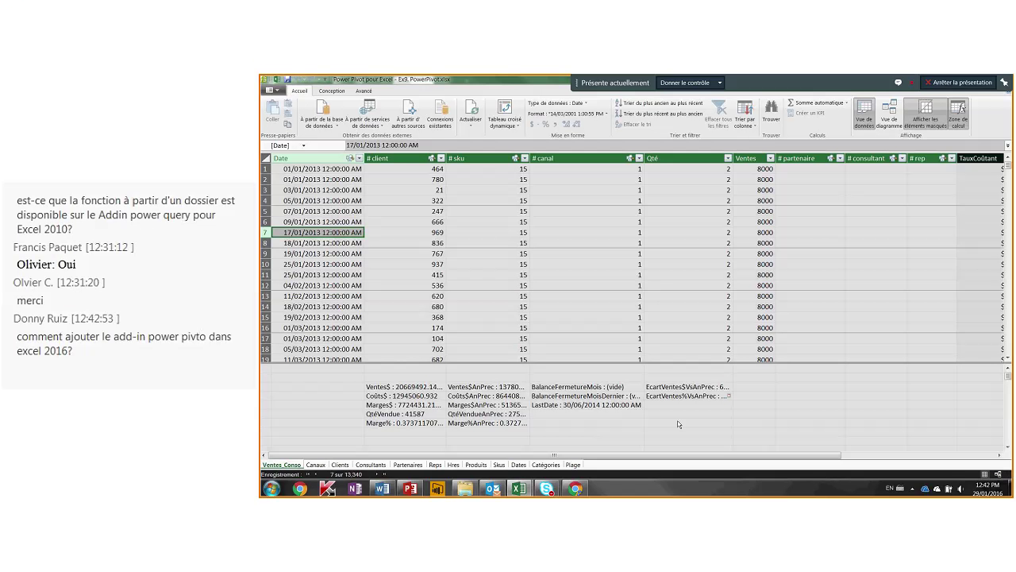
- Show the model's relationships in diagram view, and temporarily enlarge the Clients table to examine its HiérarchieClients levels
{"action": "left_click", "coordinate": [999, 474]}
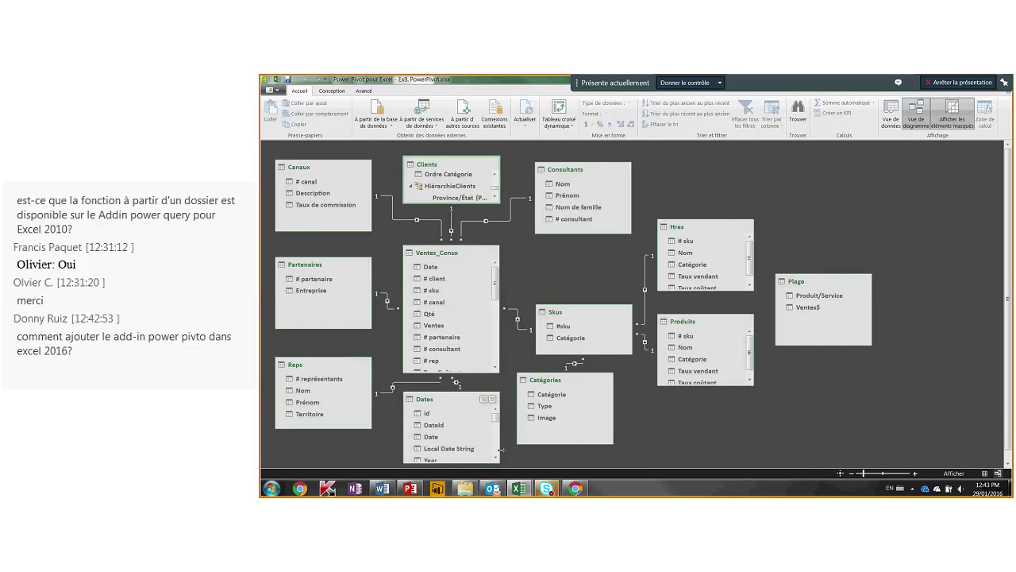
{"action": "left_click", "coordinate": [385, 299]}
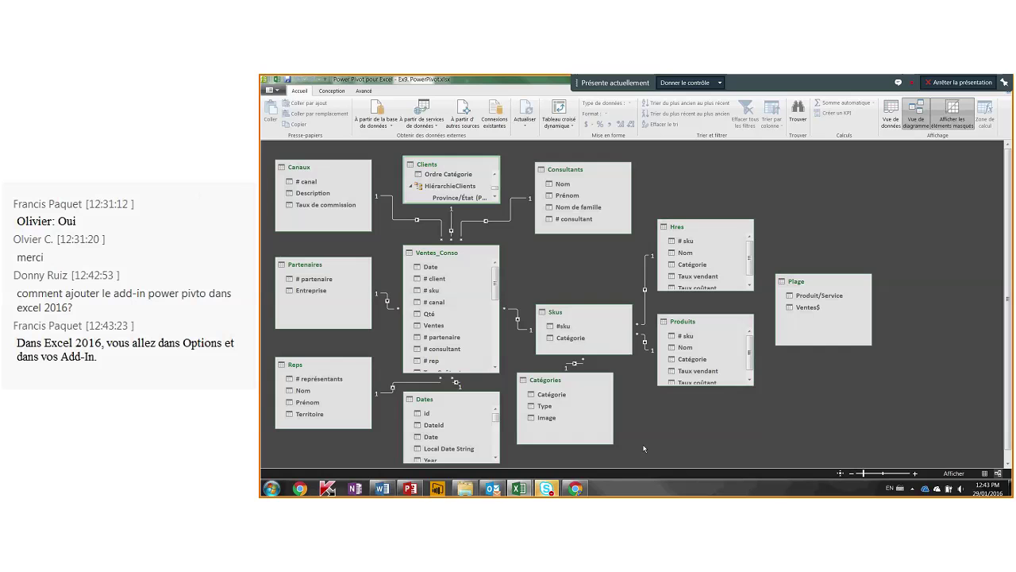
{"action": "left_click_drag", "start_coordinate": [467, 203], "coordinate": [459, 367]}
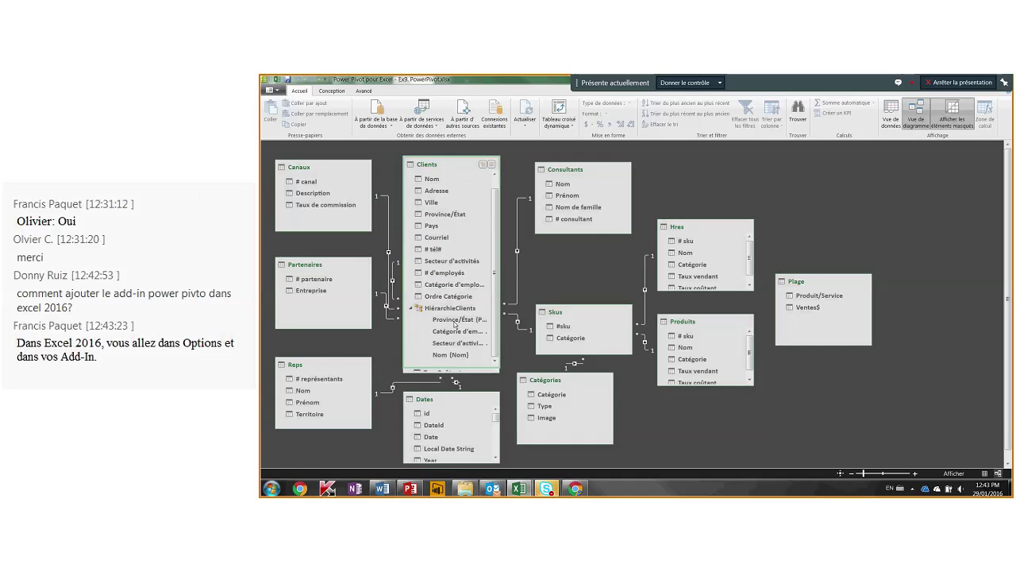
{"action": "left_click_drag", "start_coordinate": [499, 253], "coordinate": [617, 252]}
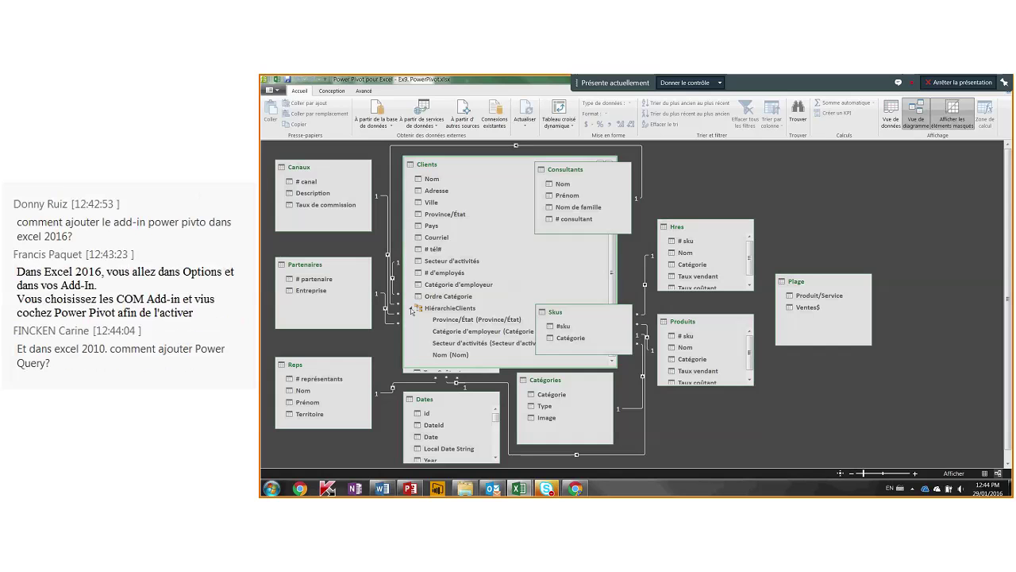
{"action": "left_click_drag", "start_coordinate": [616, 368], "coordinate": [489, 222]}
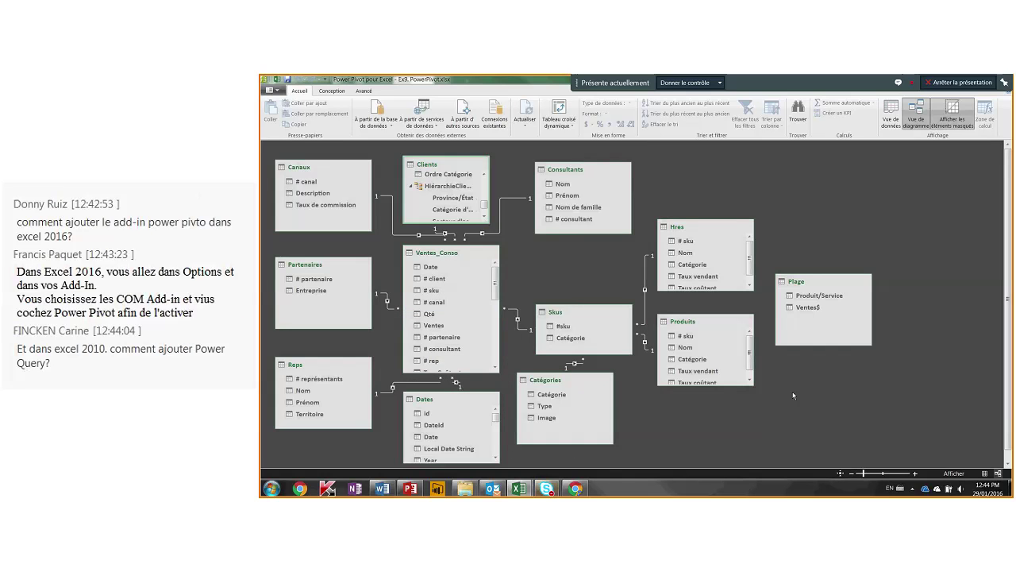
- Return to the data view and review the formulas of the TauxCoûtant, Coût and Marge calculated columns in Ventes_Conso
{"action": "left_click", "coordinate": [985, 473]}
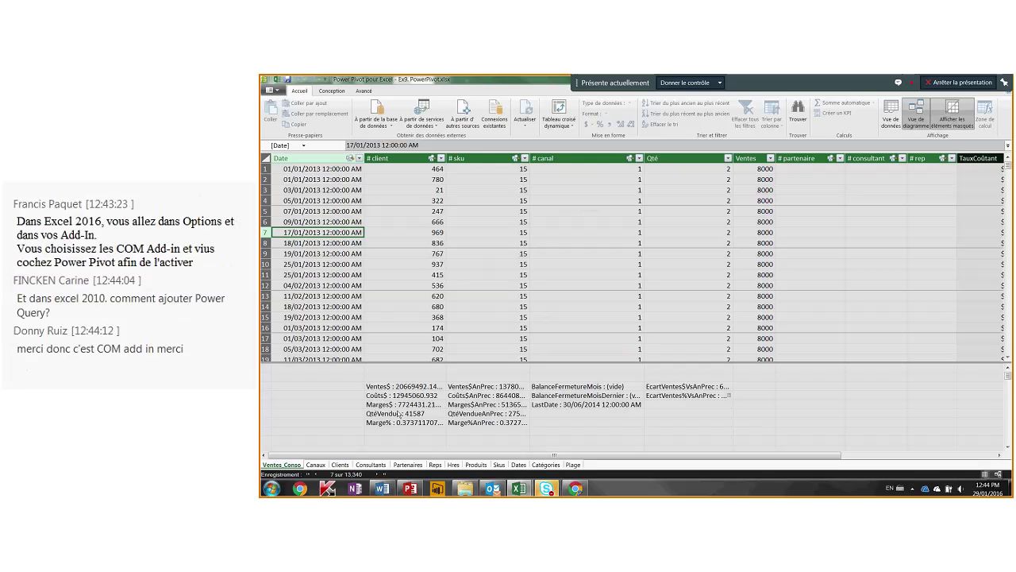
{"action": "key", "text": "Right"}
{"action": "key", "text": "Right"}
{"action": "key", "text": "Right"}
{"action": "key", "text": "Right"}
{"action": "key", "text": "Right"}
{"action": "key", "text": "Right"}
{"action": "key", "text": "Right"}
{"action": "key", "text": "Right"}
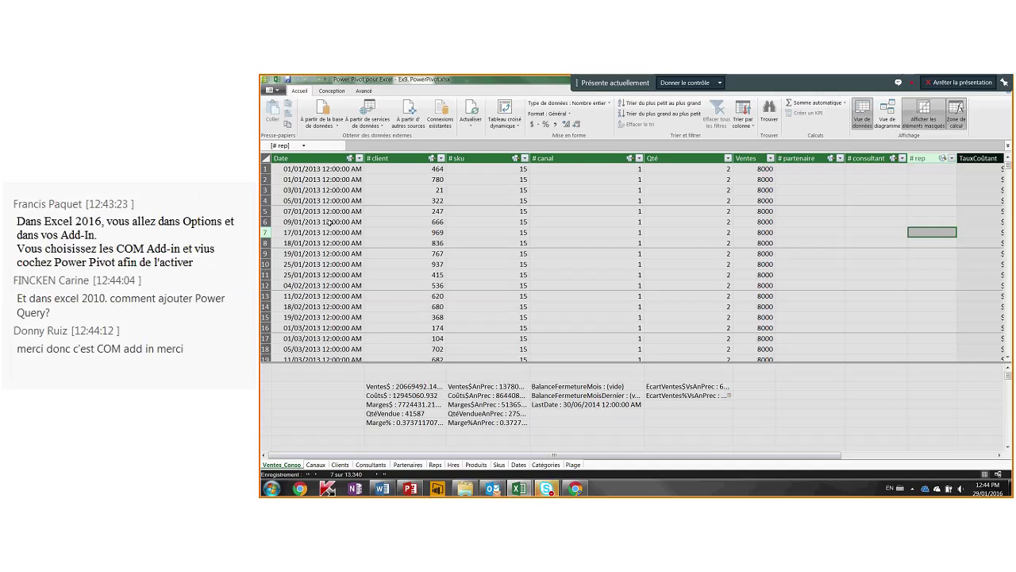
{"action": "key", "text": "Right"}
{"action": "key", "text": "Right"}
{"action": "key", "text": "Right"}
{"action": "key", "text": "Right"}
{"action": "left_click", "coordinate": [788, 157]}
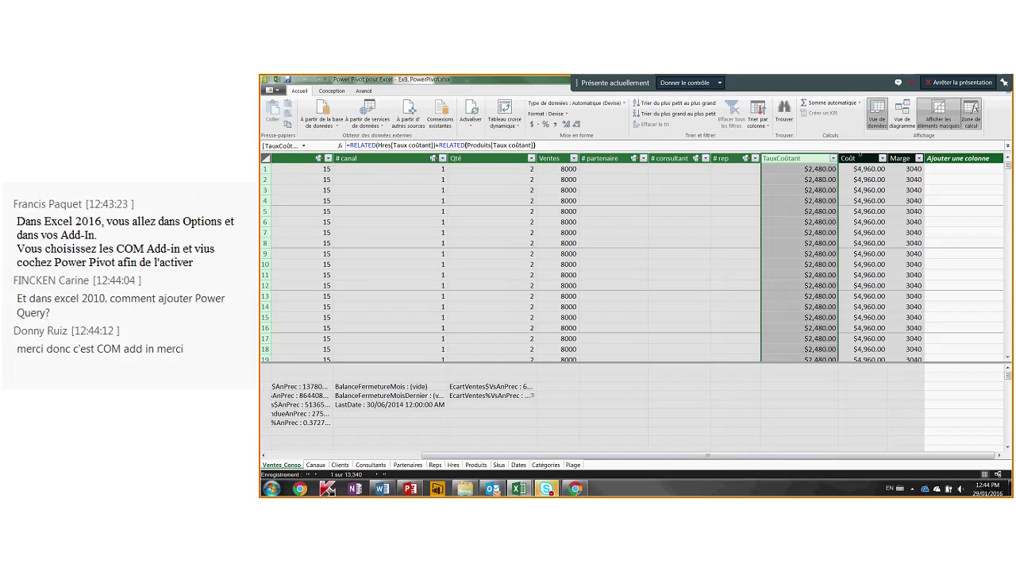
{"action": "left_click", "coordinate": [859, 157]}
{"action": "left_click", "coordinate": [899, 158]}
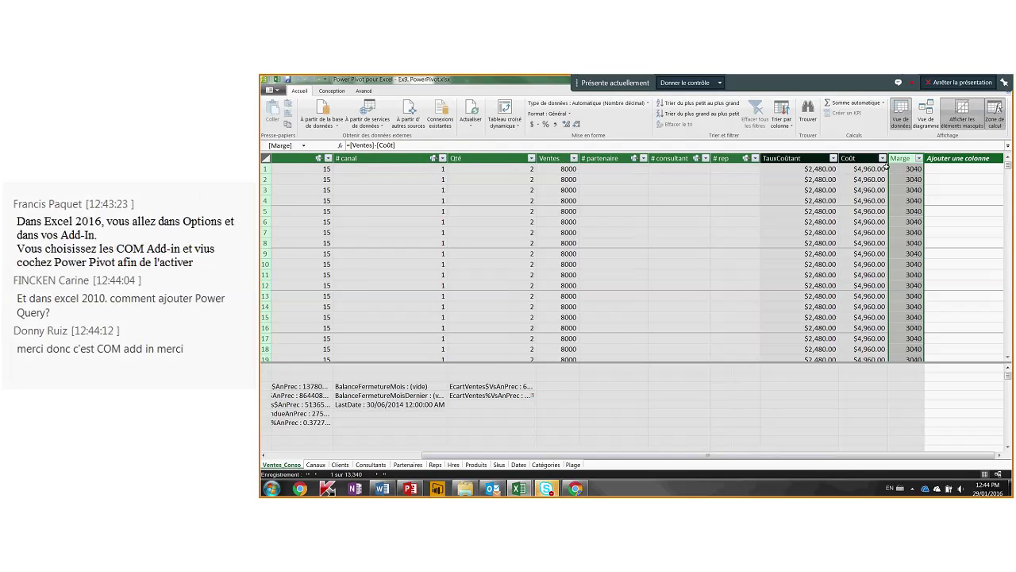
{"action": "left_click", "coordinate": [800, 169]}
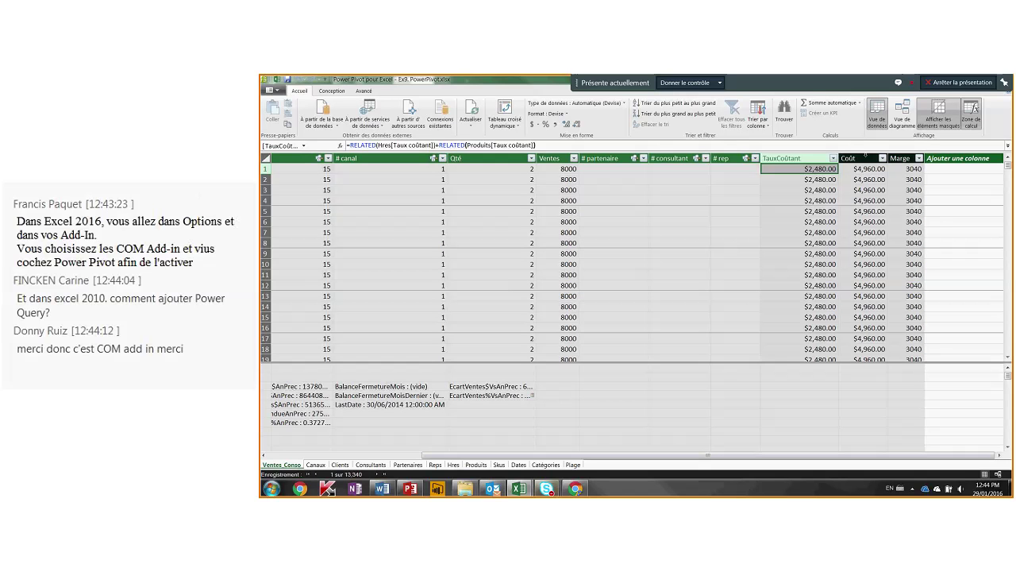
- Review the formulas of the Marge%AnPrec and EcartVentes%VsAnPrec measures in the calculation area
{"action": "left_click_drag", "start_coordinate": [746, 455], "coordinate": [585, 460]}
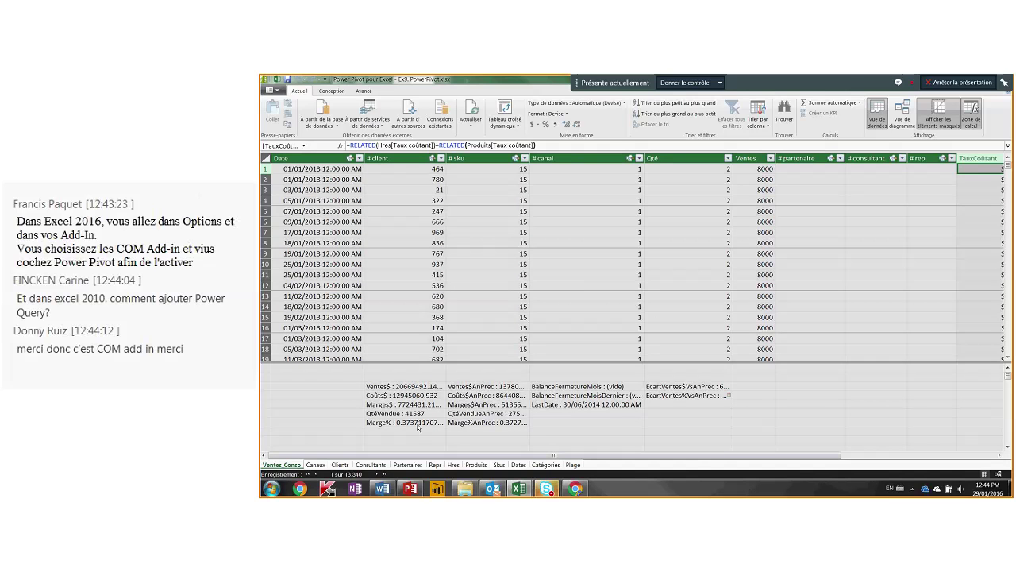
{"action": "left_click", "coordinate": [485, 423]}
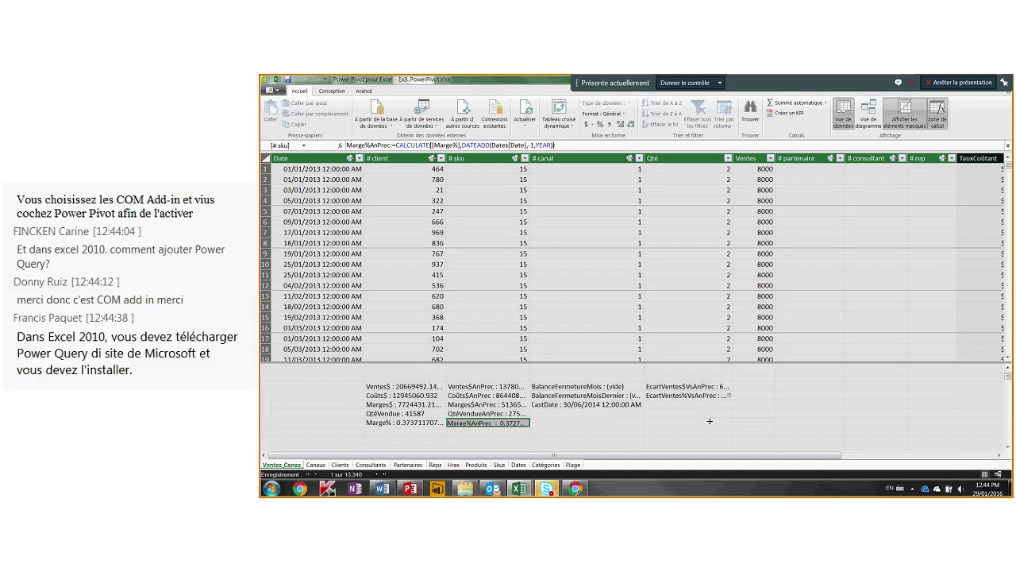
{"action": "left_click", "coordinate": [705, 395]}
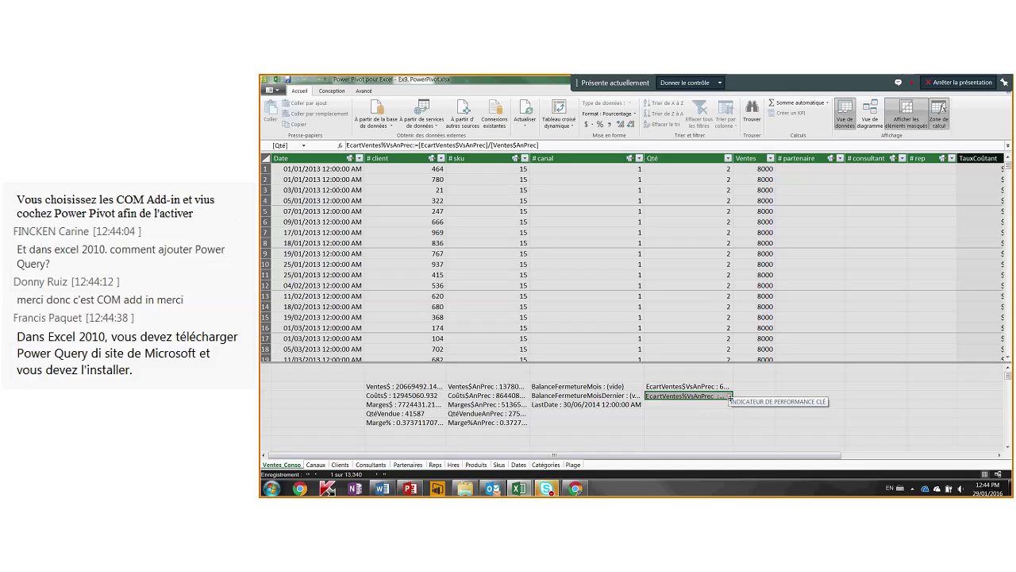
- Open the KPI settings of EcartVentes%VsAnPrec, examine its target, status thresholds and icon style, and close them without changes
{"action": "right_click", "coordinate": [729, 396]}
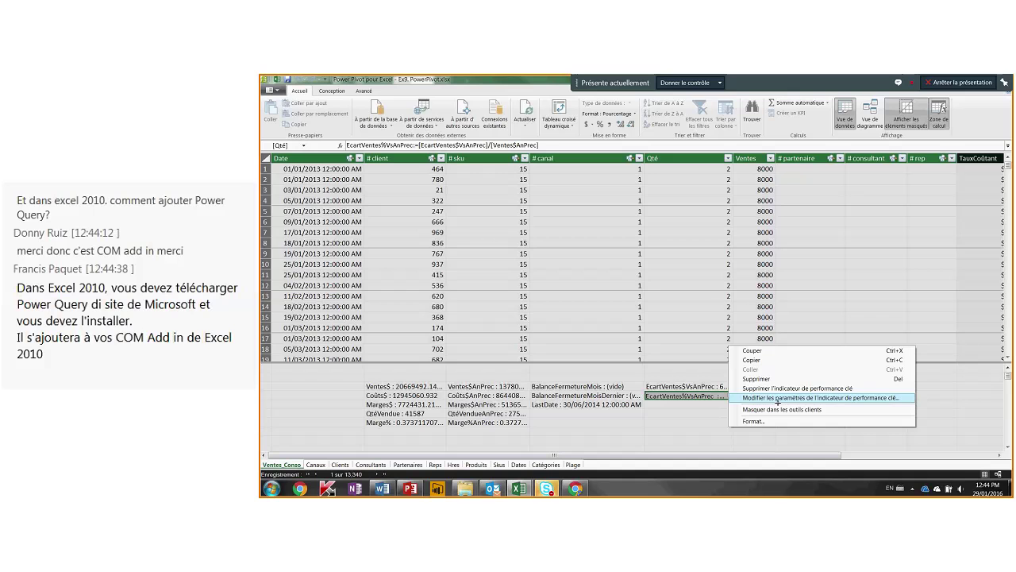
{"action": "left_click", "coordinate": [777, 398]}
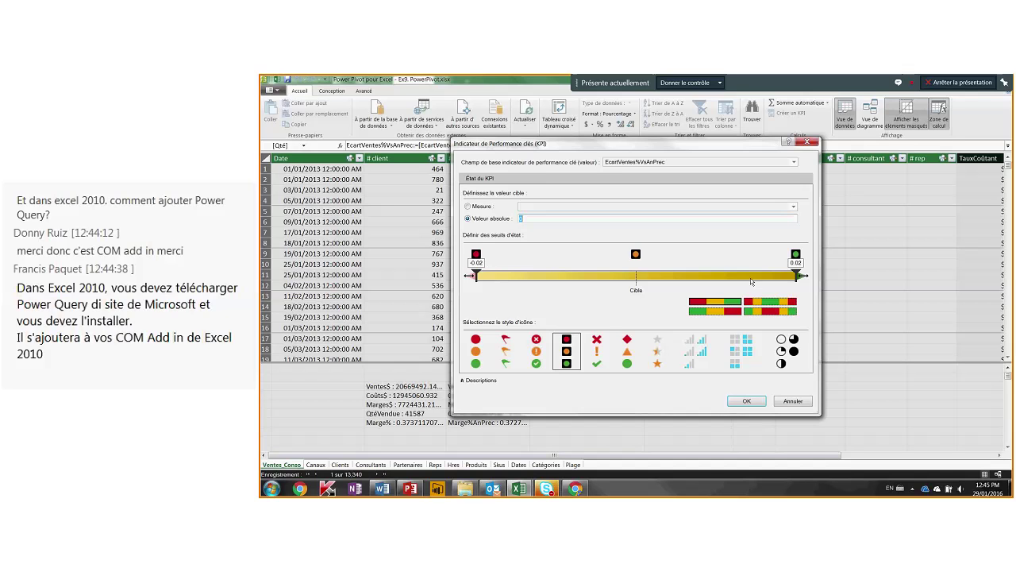
{"action": "left_click_drag", "start_coordinate": [594, 144], "coordinate": [703, 93]}
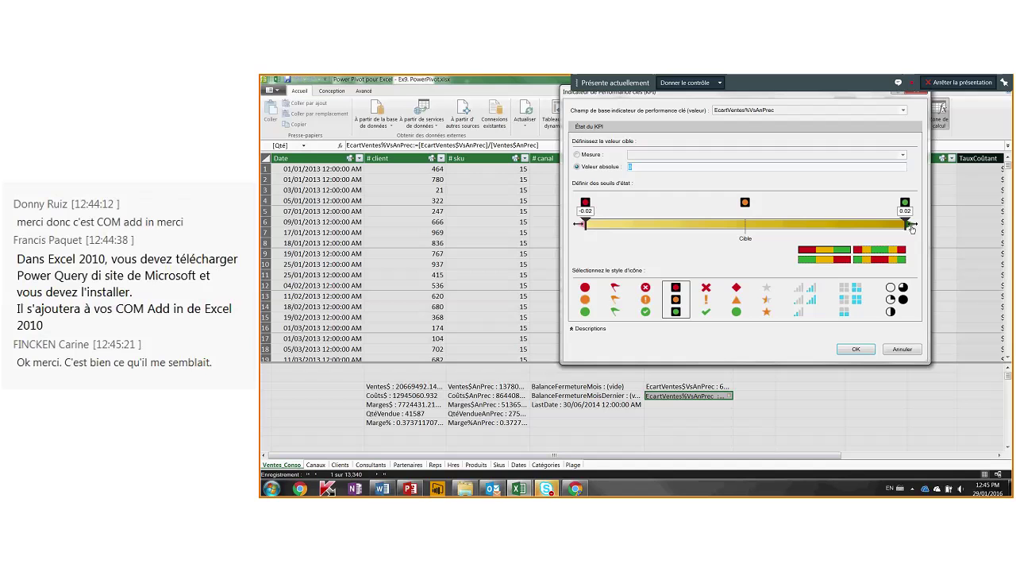
{"action": "left_click_drag", "start_coordinate": [857, 93], "coordinate": [826, 142]}
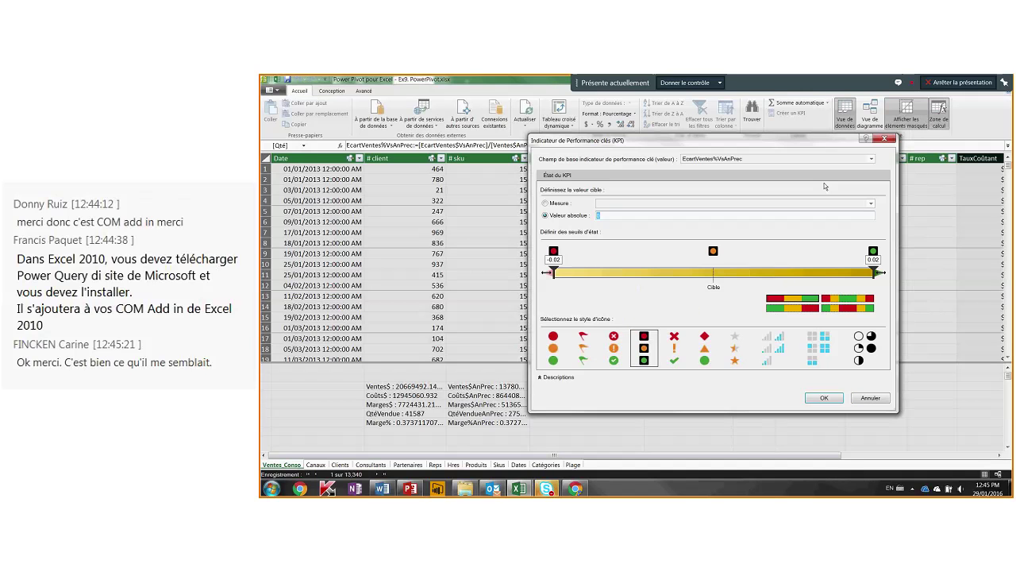
{"action": "left_click", "coordinate": [885, 140]}
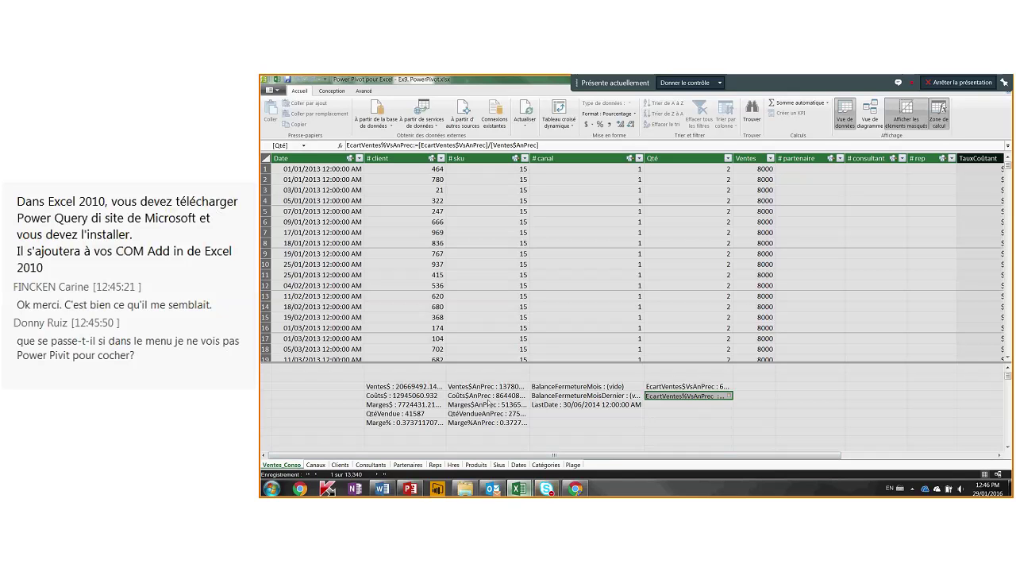
- Return to the Tableau de bord sheet, select the monthly sales and margins pivot table, and close the workbook queries pane
{"action": "mouse_move", "coordinate": [520, 490]}
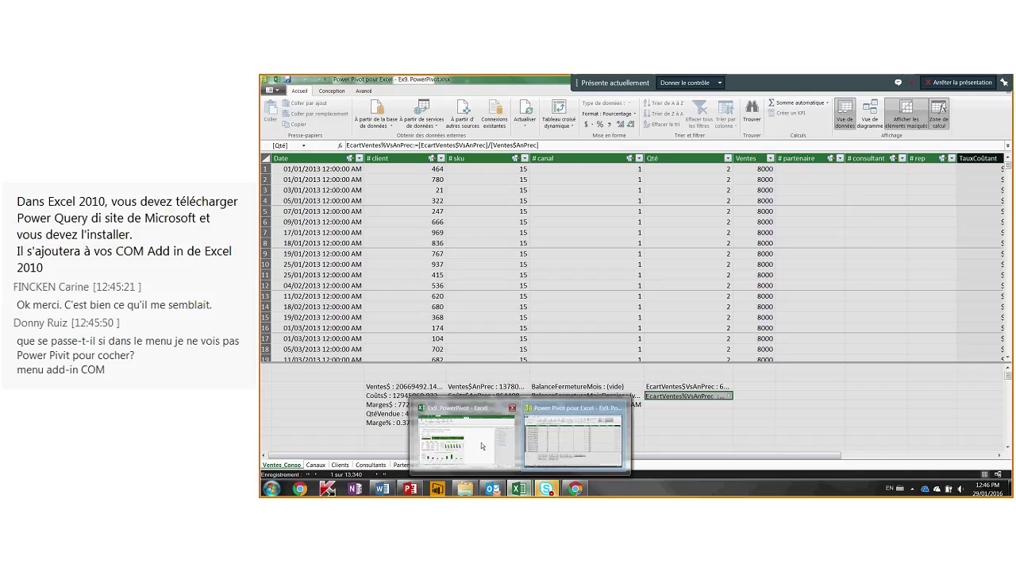
{"action": "left_click", "coordinate": [482, 446]}
{"action": "left_click", "coordinate": [279, 188]}
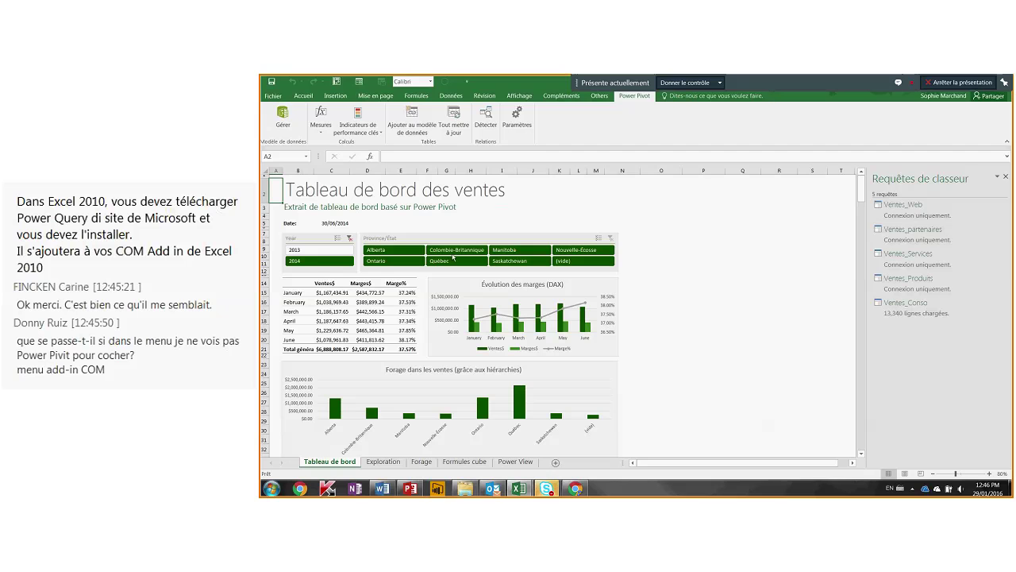
{"action": "left_click_drag", "start_coordinate": [300, 282], "coordinate": [410, 343]}
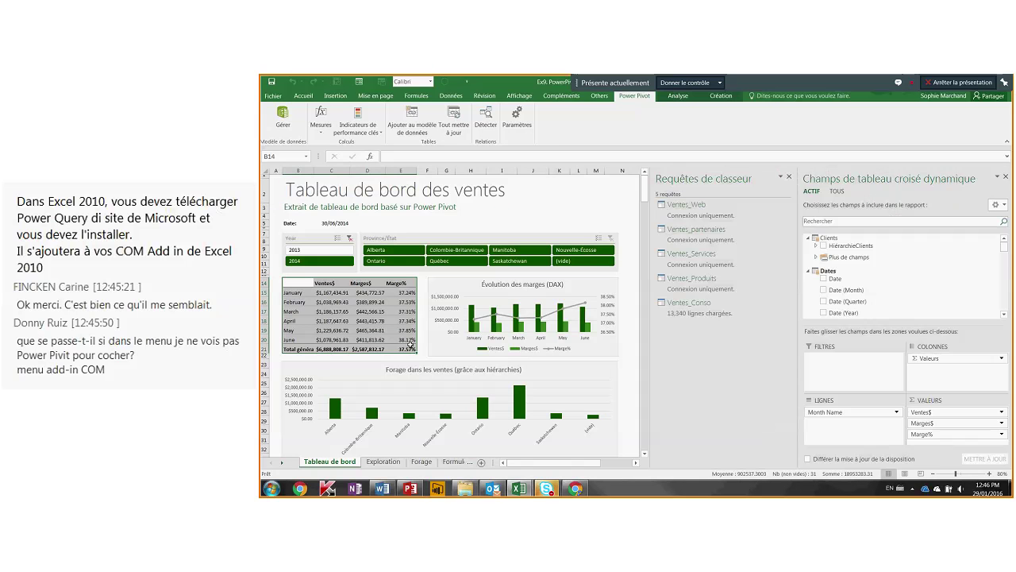
{"action": "left_click", "coordinate": [789, 177]}
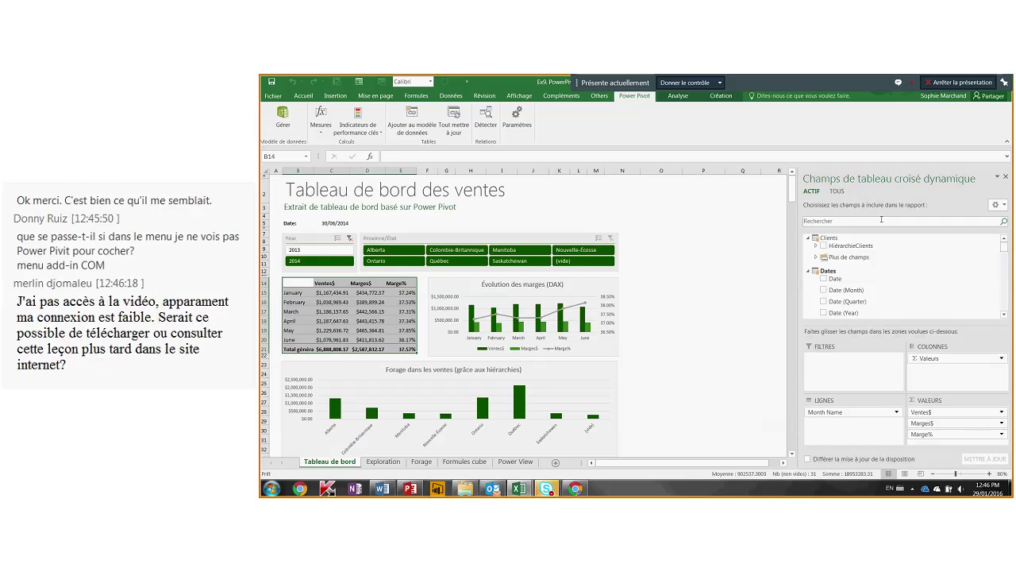
- Show all model tables in the pivot table field list and look through them down to Ventes_Conso and Plage
{"action": "left_click", "coordinate": [837, 190]}
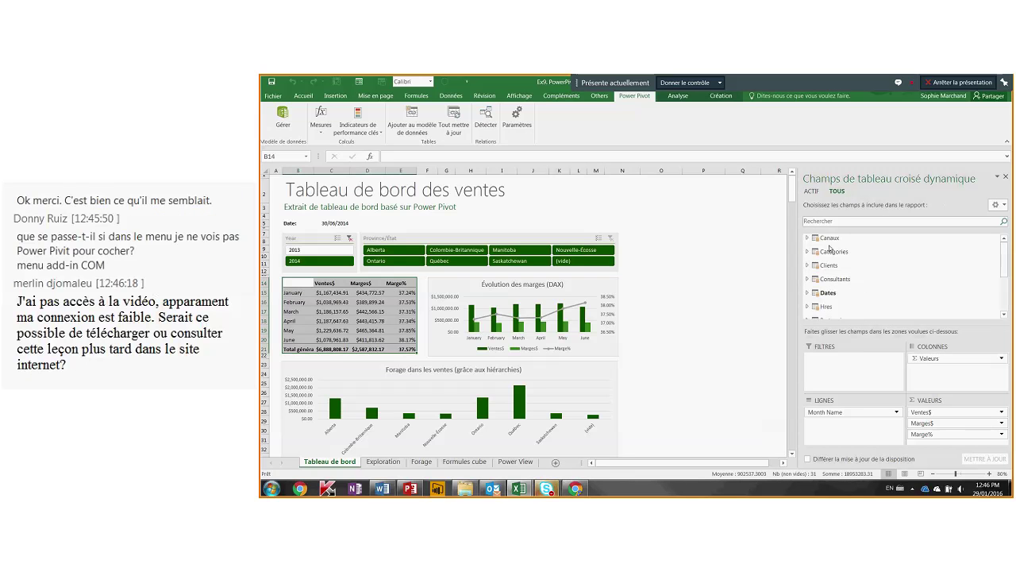
{"action": "scroll", "coordinate": [997, 258], "scroll_direction": "down", "scroll_amount": 3}
{"action": "scroll", "coordinate": [1001, 267], "scroll_direction": "up", "scroll_amount": 3}
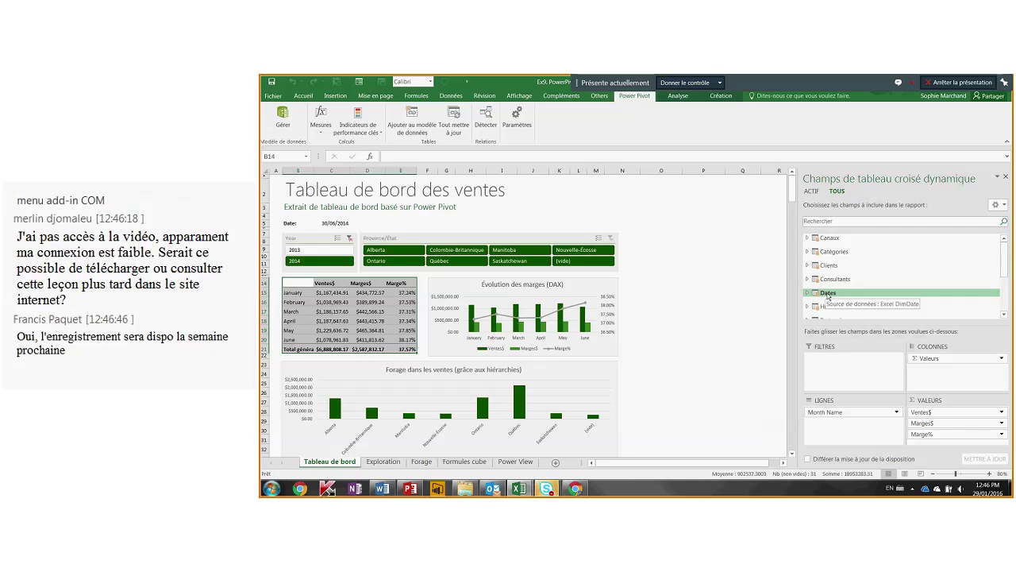
{"action": "left_click_drag", "start_coordinate": [1005, 251], "coordinate": [1009, 294]}
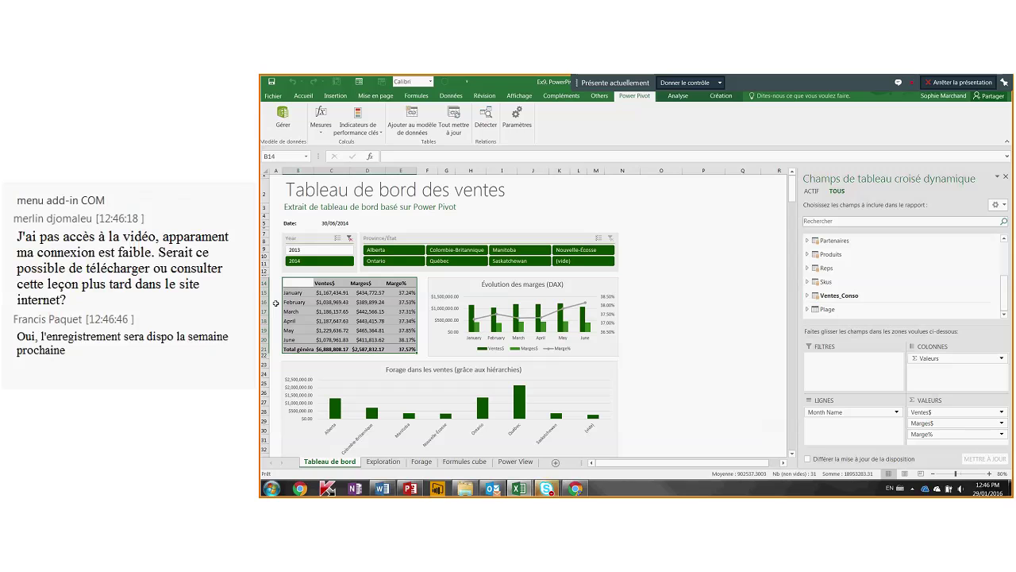
- Select February's Marge% value in the pivot table, and expand Ventes_Conso in the field list to show its Ventes$ and Marges$ measures
{"action": "left_click", "coordinate": [353, 301]}
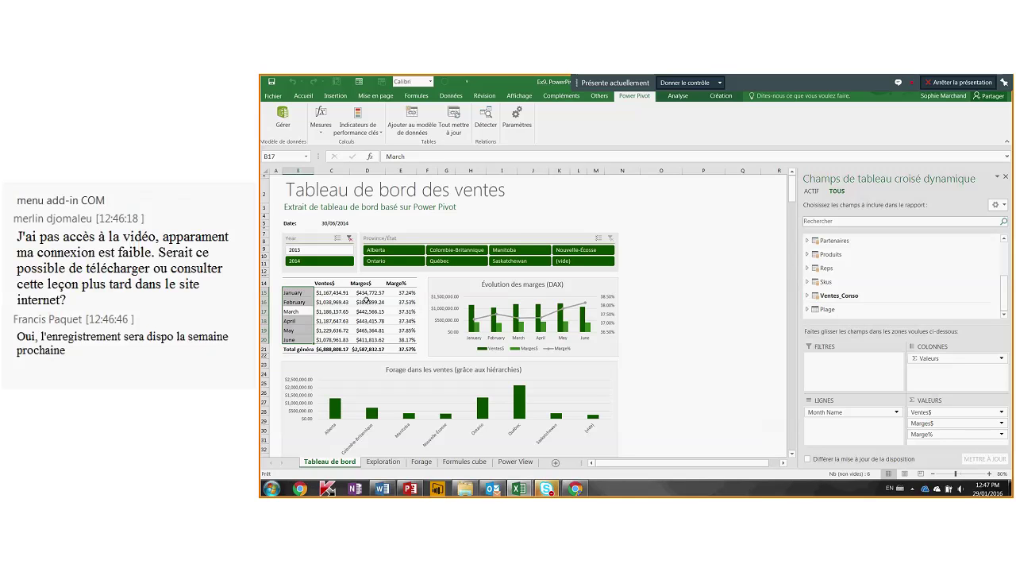
{"action": "left_click", "coordinate": [409, 302]}
{"action": "left_click", "coordinate": [806, 295]}
{"action": "left_click", "coordinate": [1004, 315]}
{"action": "left_click", "coordinate": [1004, 315]}
{"action": "left_click", "coordinate": [1004, 315]}
{"action": "left_click", "coordinate": [1004, 315]}
{"action": "left_click", "coordinate": [1004, 315]}
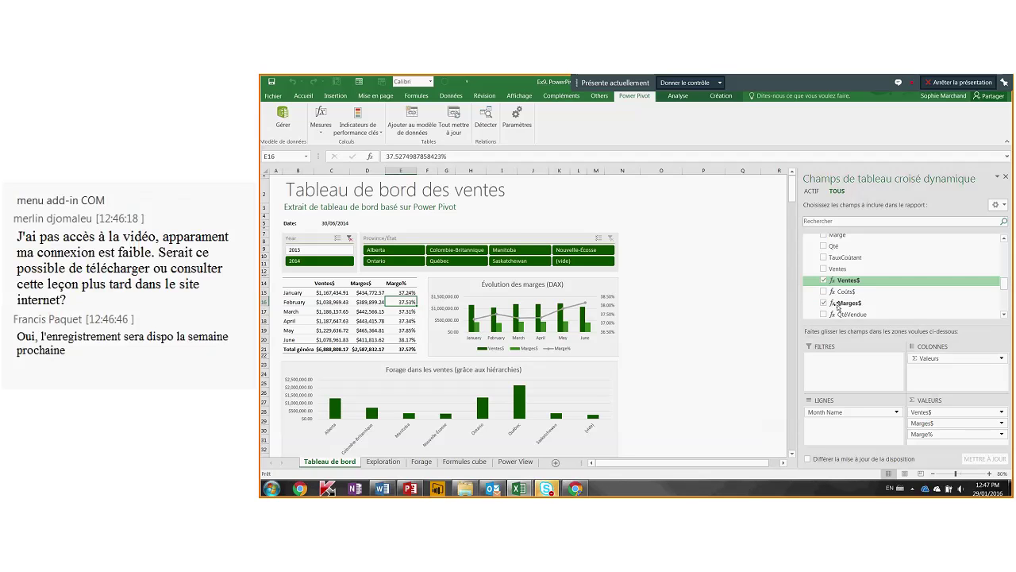
- Look through the Ventes_Conso measures in the field list and expand the EcartVentes%VsAnPrec KPI to show its components
{"action": "left_click", "coordinate": [1004, 315]}
{"action": "left_click", "coordinate": [1005, 315]}
{"action": "left_click", "coordinate": [1004, 315]}
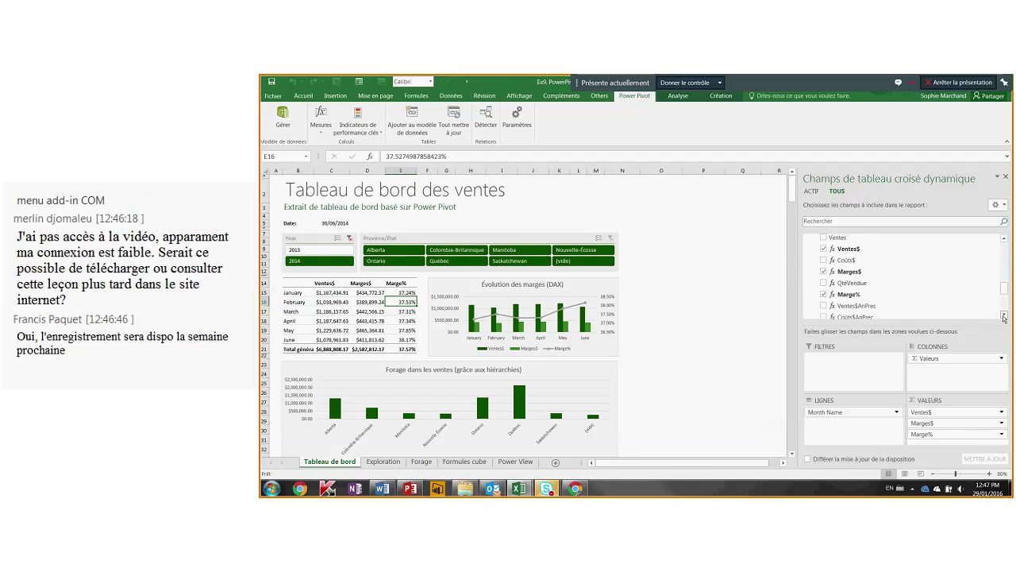
{"action": "left_click", "coordinate": [1004, 315]}
{"action": "left_click", "coordinate": [1004, 316]}
{"action": "left_click", "coordinate": [1004, 315]}
{"action": "left_click", "coordinate": [1003, 316]}
{"action": "left_click", "coordinate": [1003, 315]}
{"action": "left_click", "coordinate": [1003, 316]}
{"action": "left_click", "coordinate": [1004, 316]}
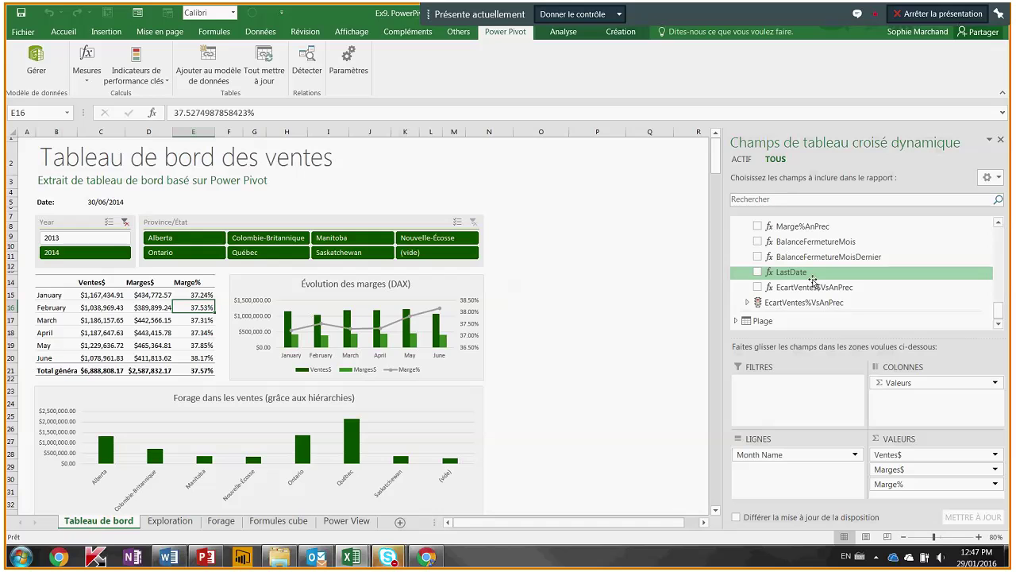
{"action": "left_click", "coordinate": [747, 302]}
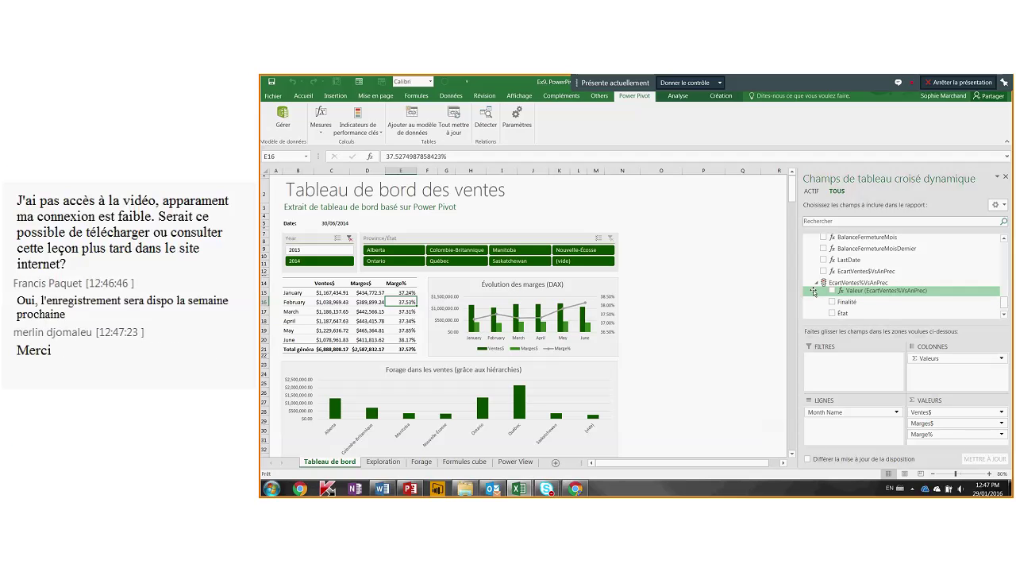
- Filter the dashboard to Saskatchewan with the Province/État slicer, and clear that filter to show all provinces
{"action": "left_click", "coordinate": [684, 284]}
{"action": "left_click", "coordinate": [450, 261]}
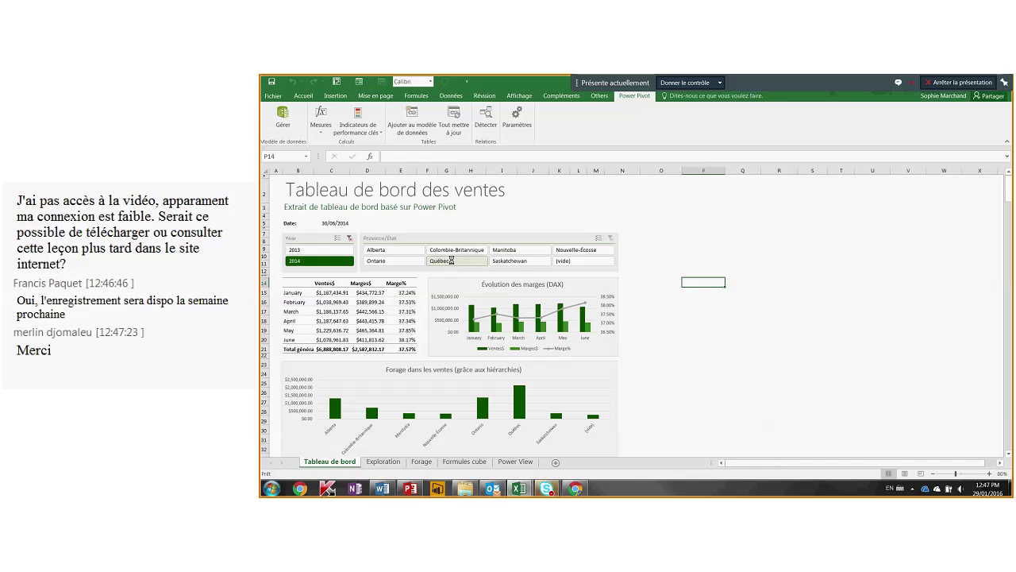
{"action": "left_click", "coordinate": [514, 261]}
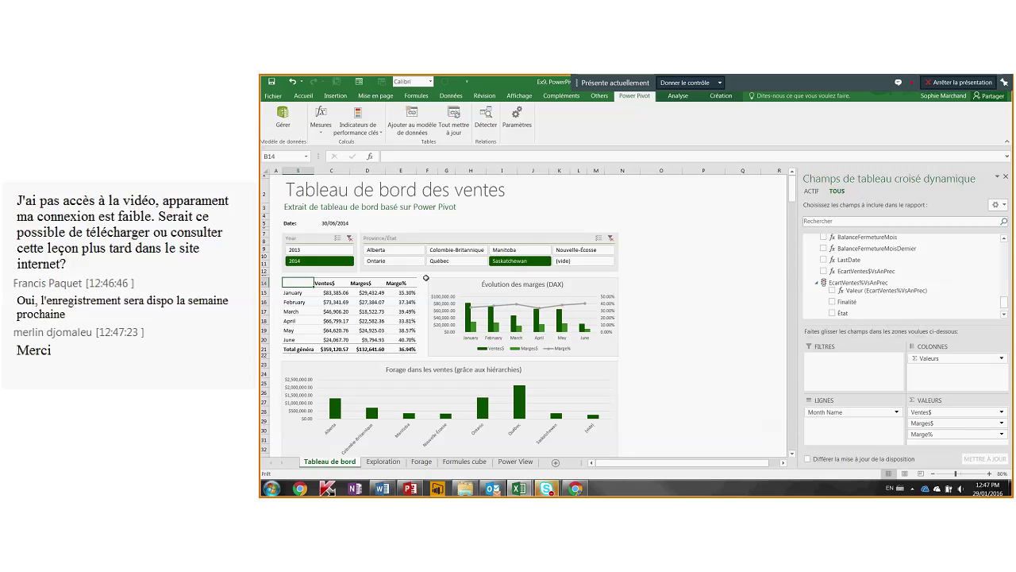
{"action": "left_click", "coordinate": [615, 237]}
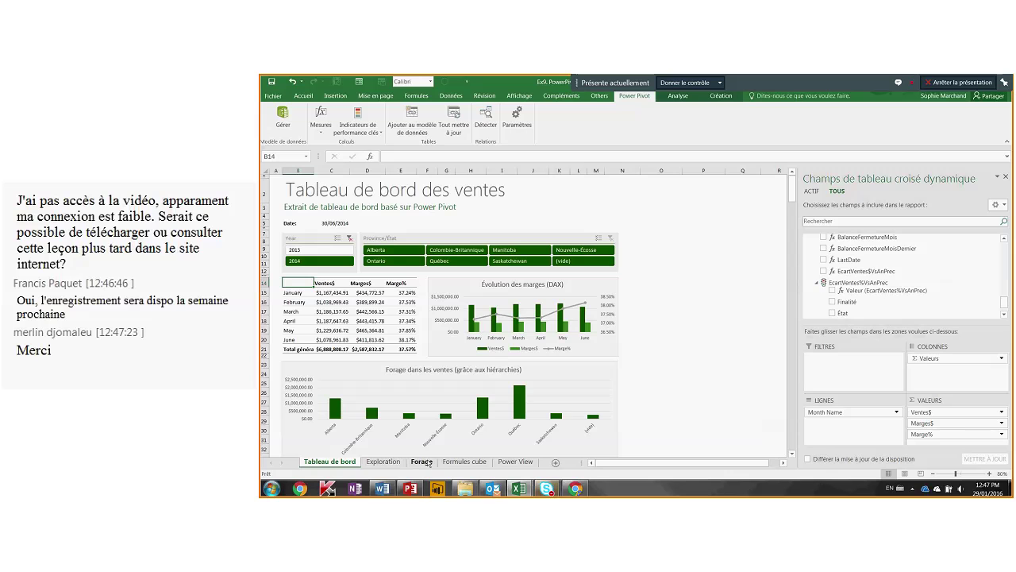
- View the Exploration sheet, open the Forage sheet, and expand HiérarchieClients in the field list to show its levels
{"action": "left_click", "coordinate": [383, 461]}
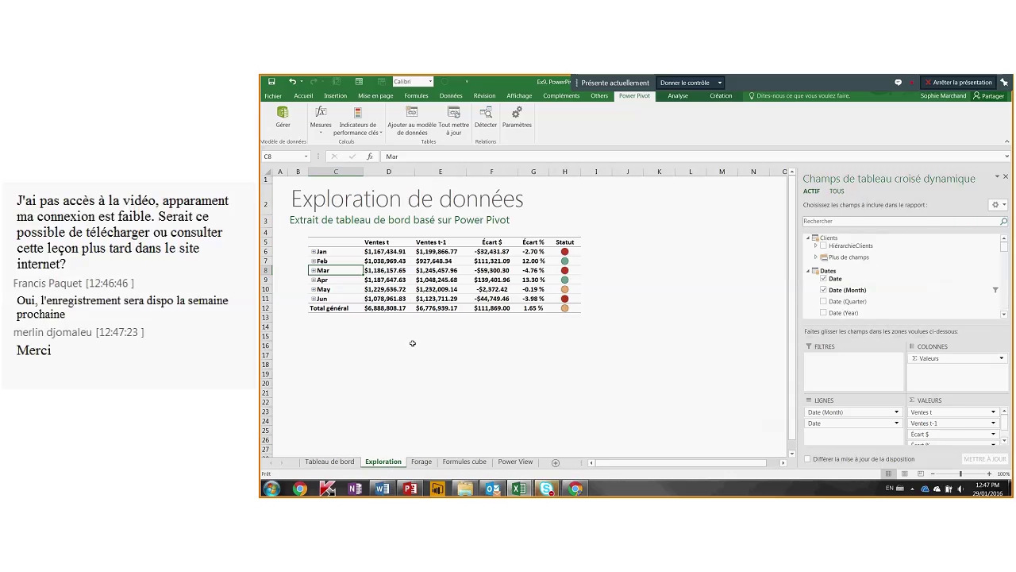
{"action": "left_click", "coordinate": [420, 462]}
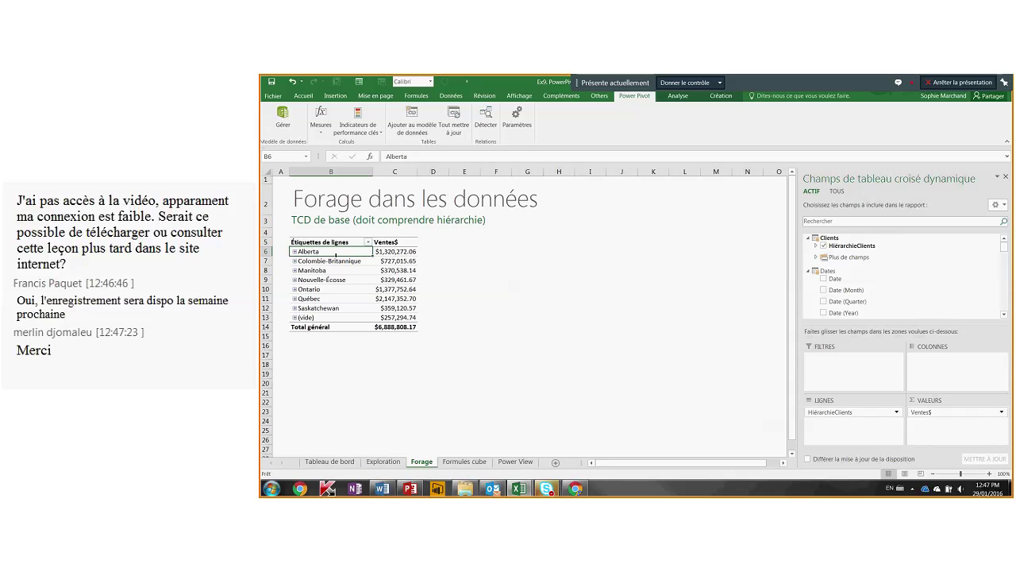
{"action": "left_click", "coordinate": [817, 246]}
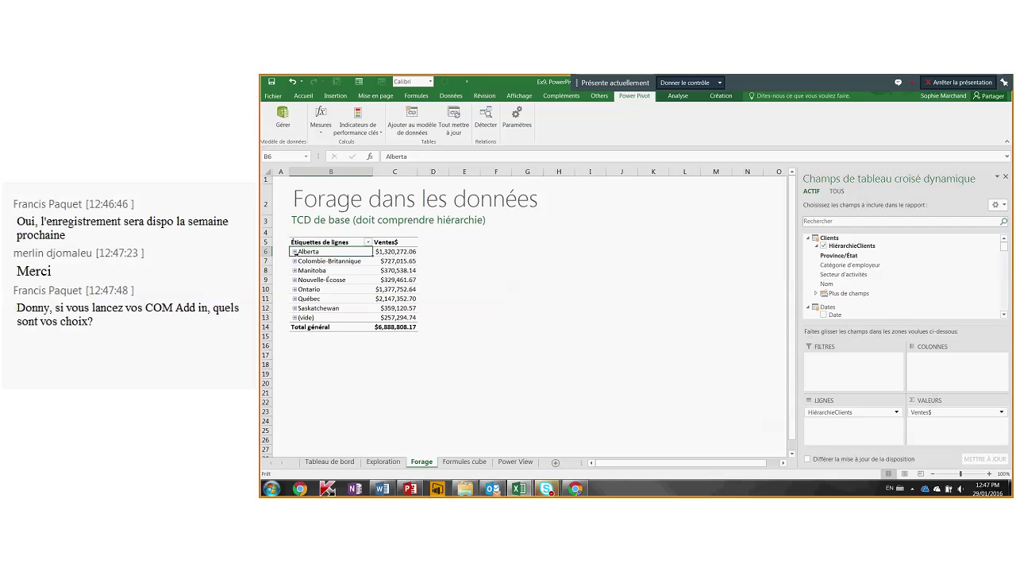
- Expand Alberta in the Forage pivot table, widen column B to fit the sector names, and collapse Alberta again
{"action": "left_click", "coordinate": [294, 251]}
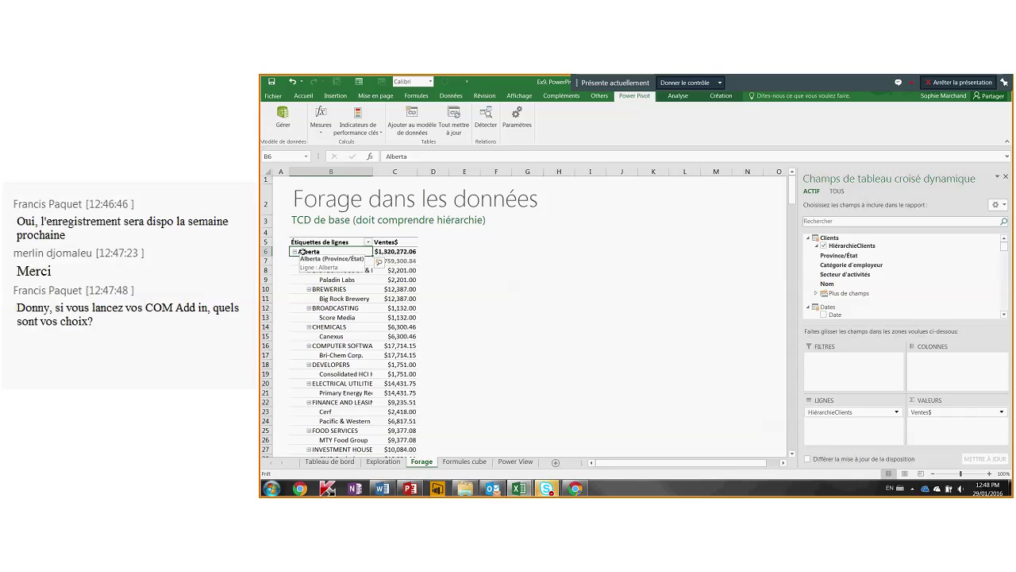
{"action": "left_click", "coordinate": [343, 262]}
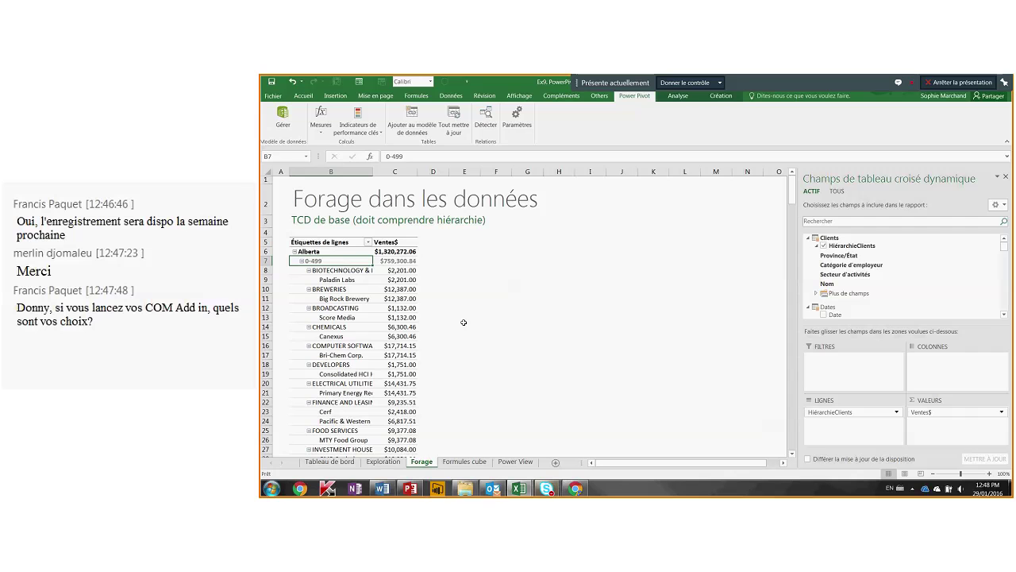
{"action": "left_click", "coordinate": [349, 271]}
{"action": "left_click_drag", "start_coordinate": [374, 171], "coordinate": [433, 171]}
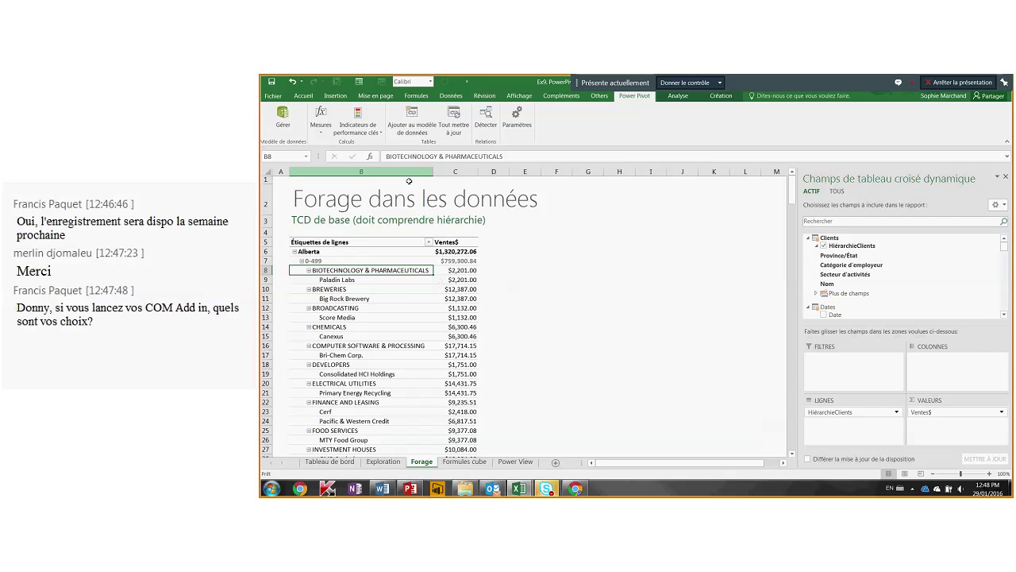
{"action": "left_click", "coordinate": [331, 279]}
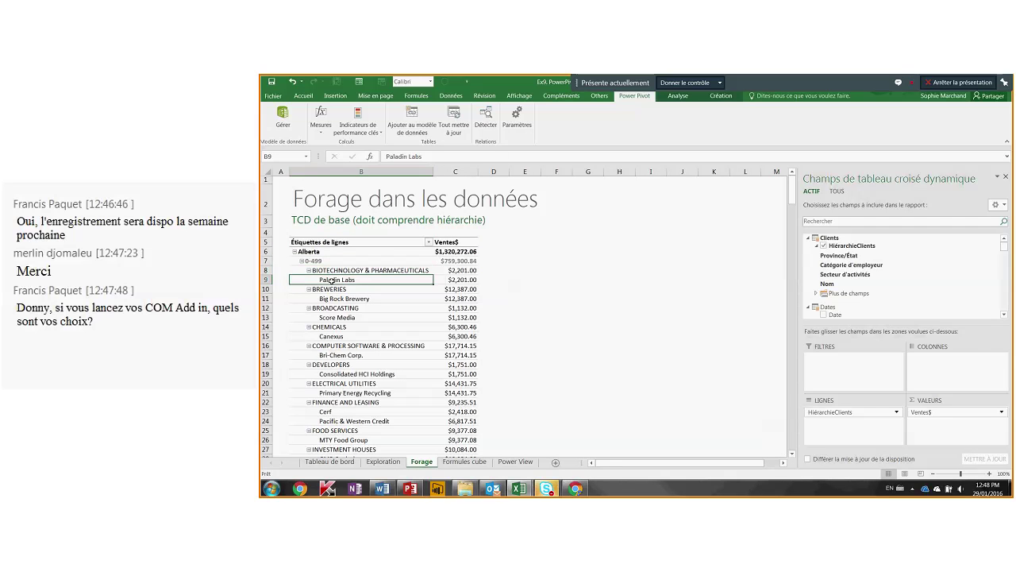
{"action": "left_click", "coordinate": [464, 279]}
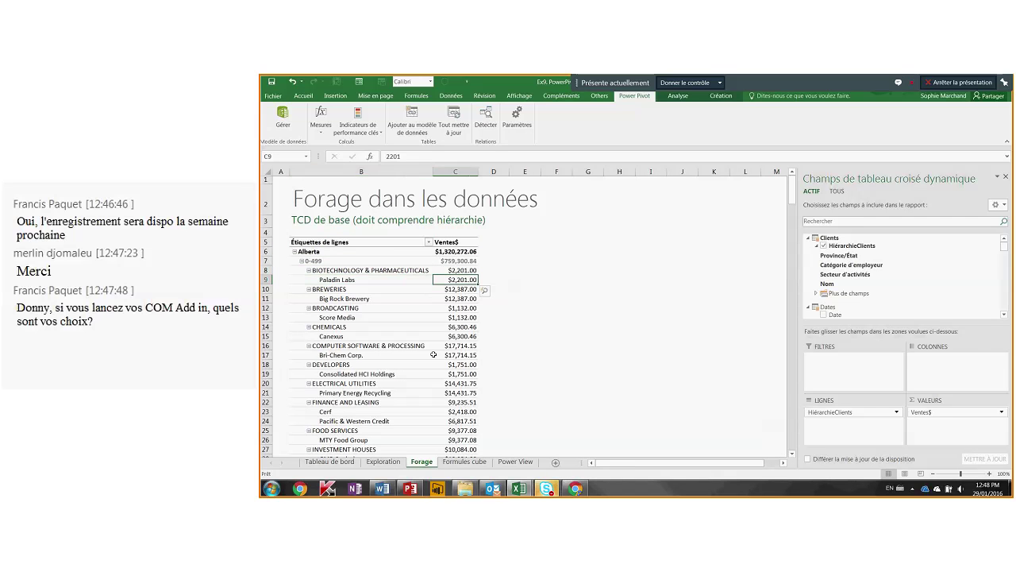
{"action": "left_click", "coordinate": [294, 251]}
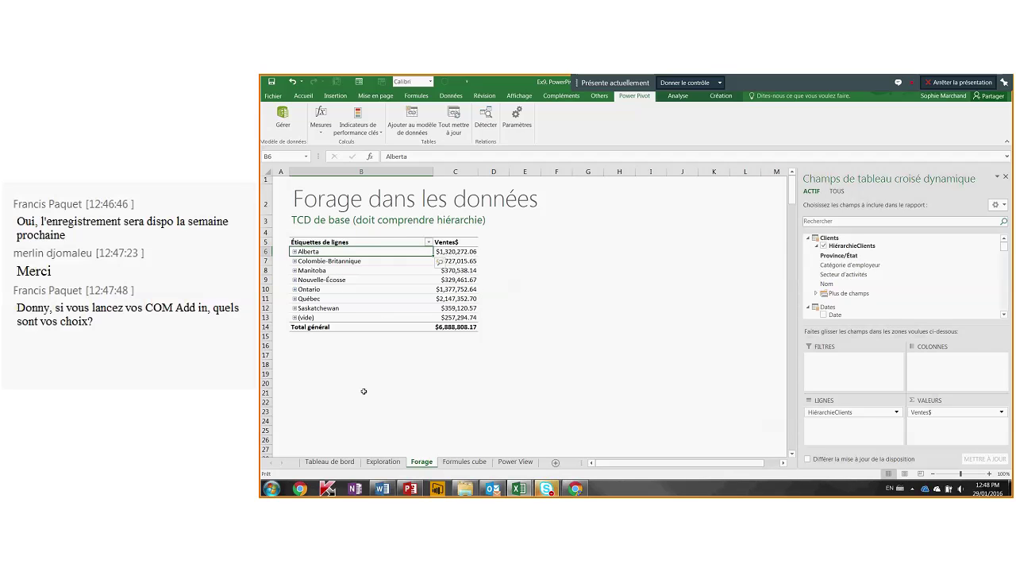
- On the Tableau de bord sheet, drill into the Québec column of the Forage dans les ventes chart to its employer categories
{"action": "left_click", "coordinate": [329, 461]}
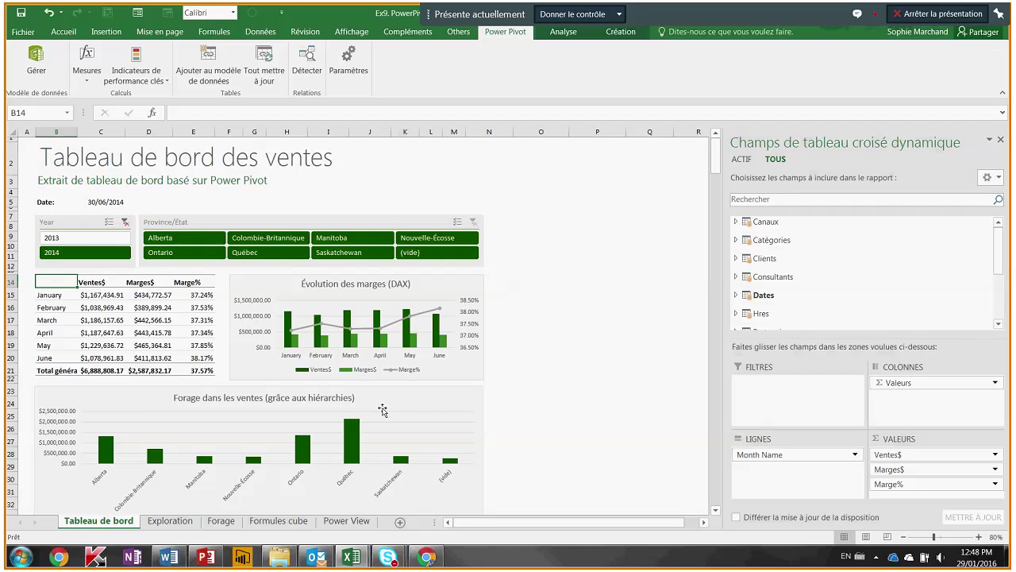
{"action": "mouse_move", "coordinate": [350, 442]}
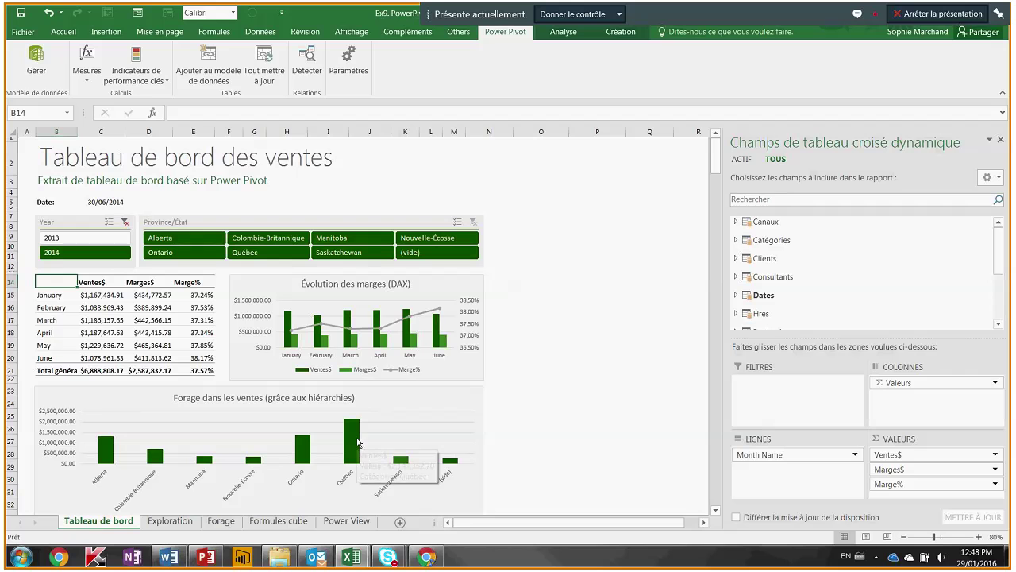
{"action": "left_click", "coordinate": [352, 440]}
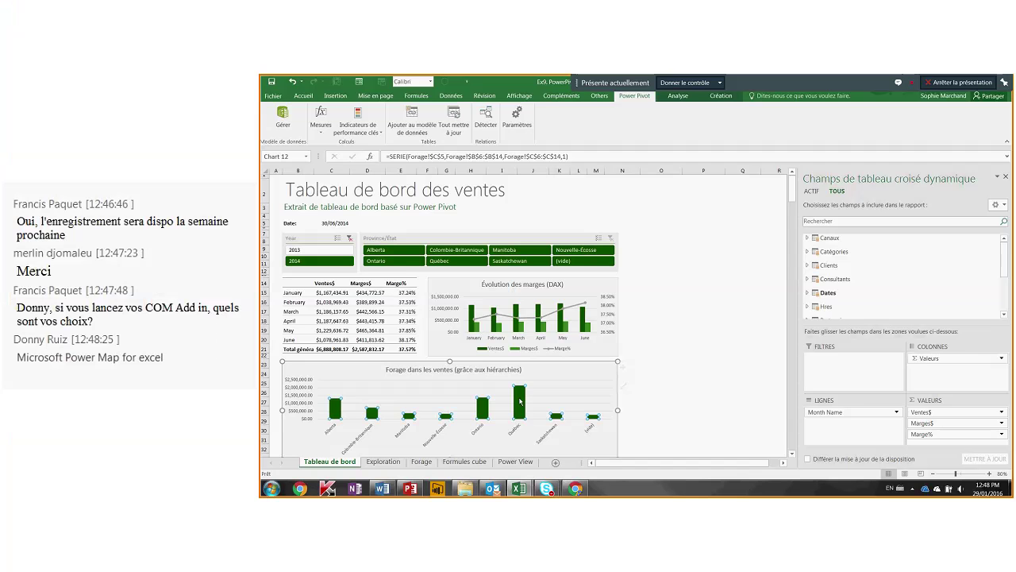
{"action": "double_click", "coordinate": [352, 440]}
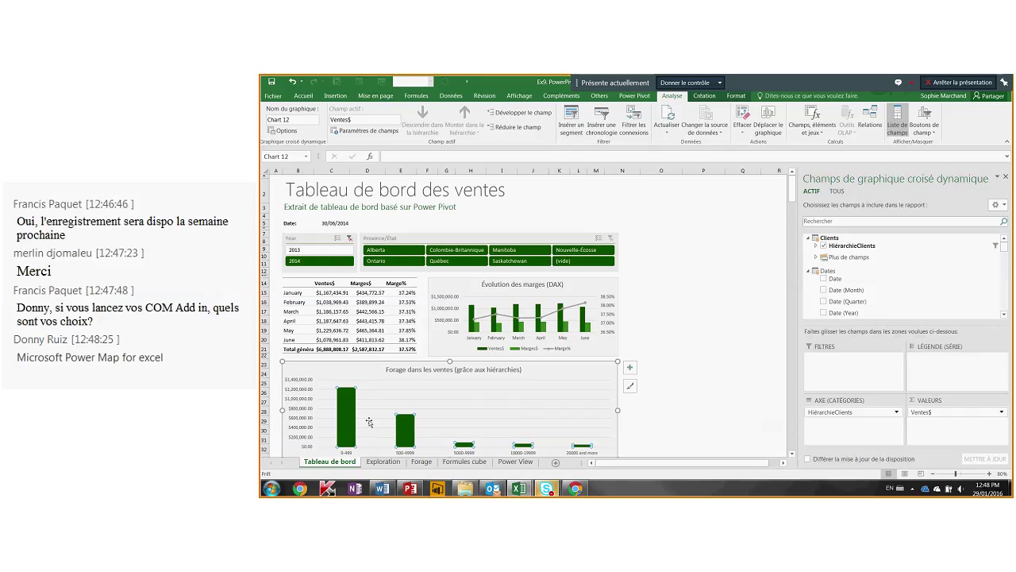
{"action": "left_click", "coordinate": [660, 429]}
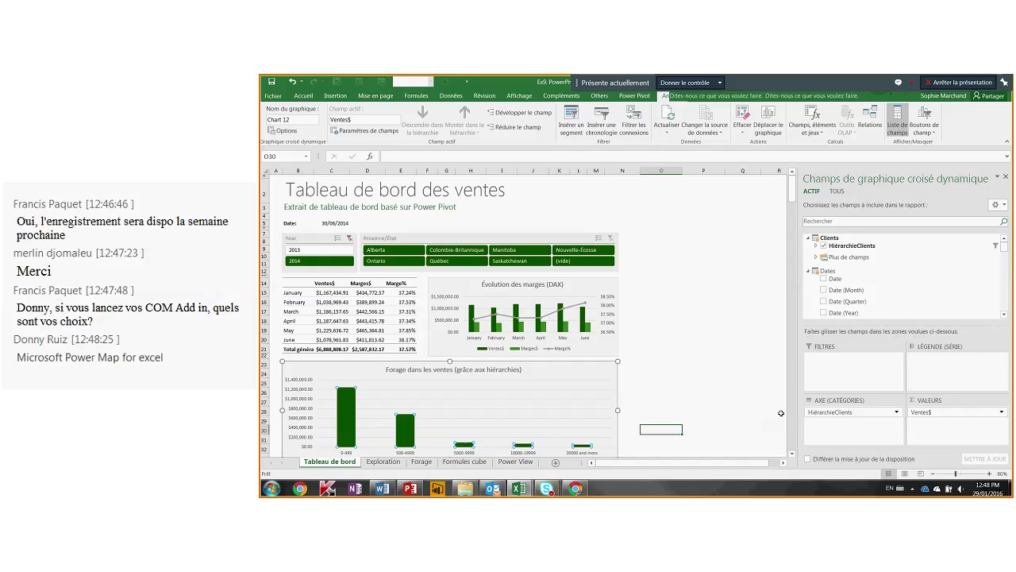
{"action": "left_click", "coordinate": [1008, 453]}
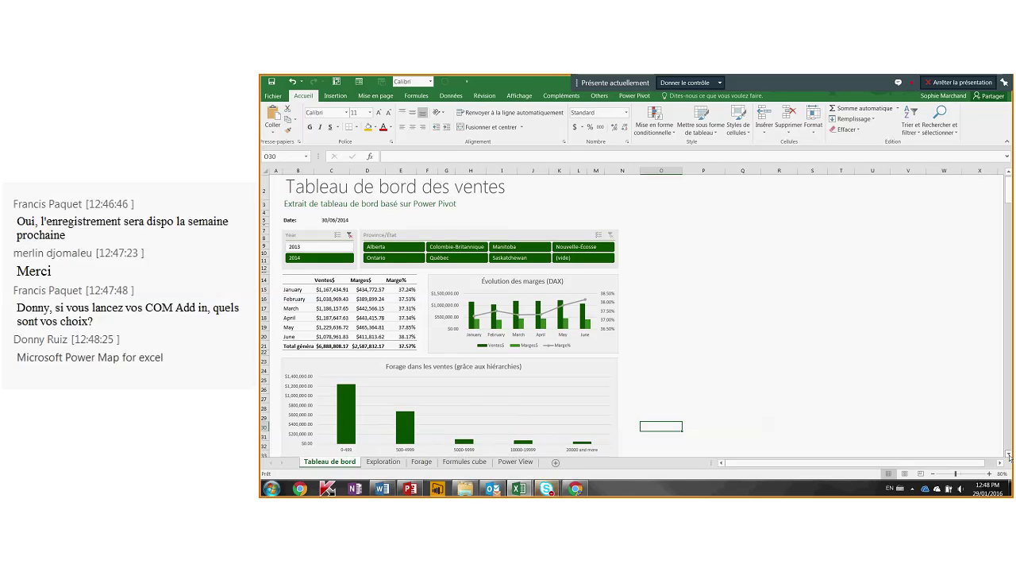
{"action": "left_click", "coordinate": [1008, 453]}
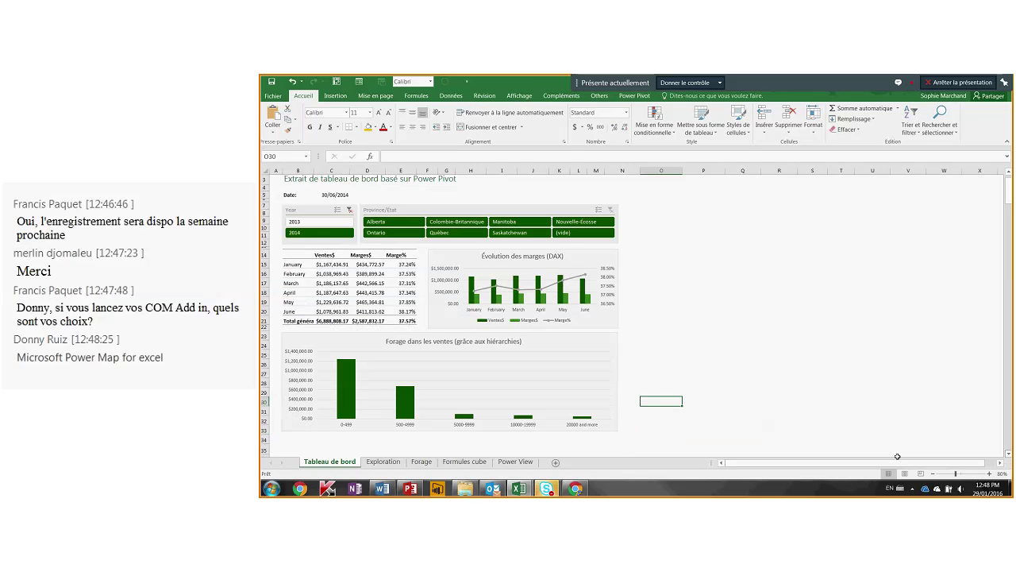
- Drill the chart further from the 0-499 category to its business sectors, and from the oil and gas sector to its client names
{"action": "double_click", "coordinate": [343, 398]}
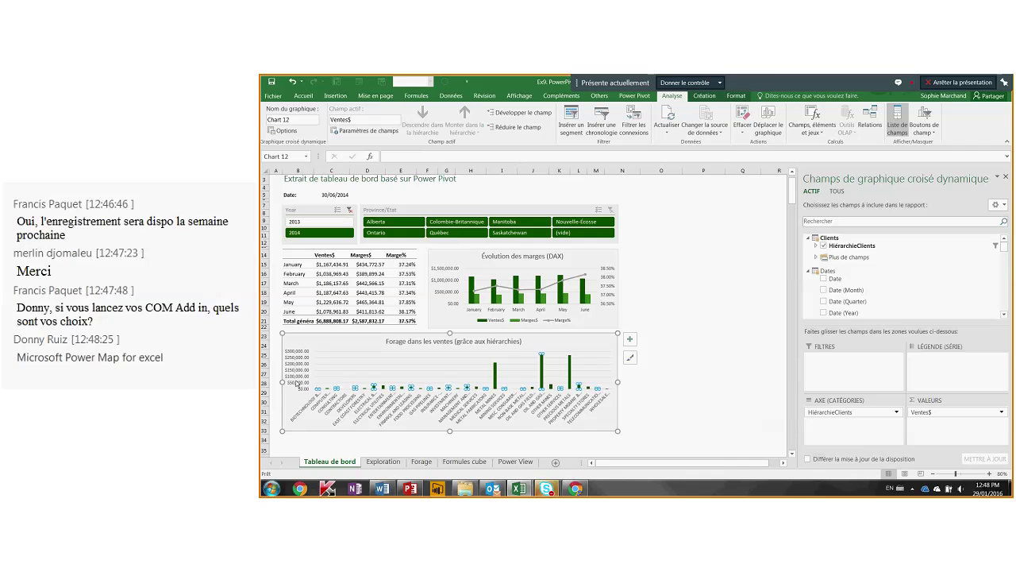
{"action": "left_click", "coordinate": [657, 382]}
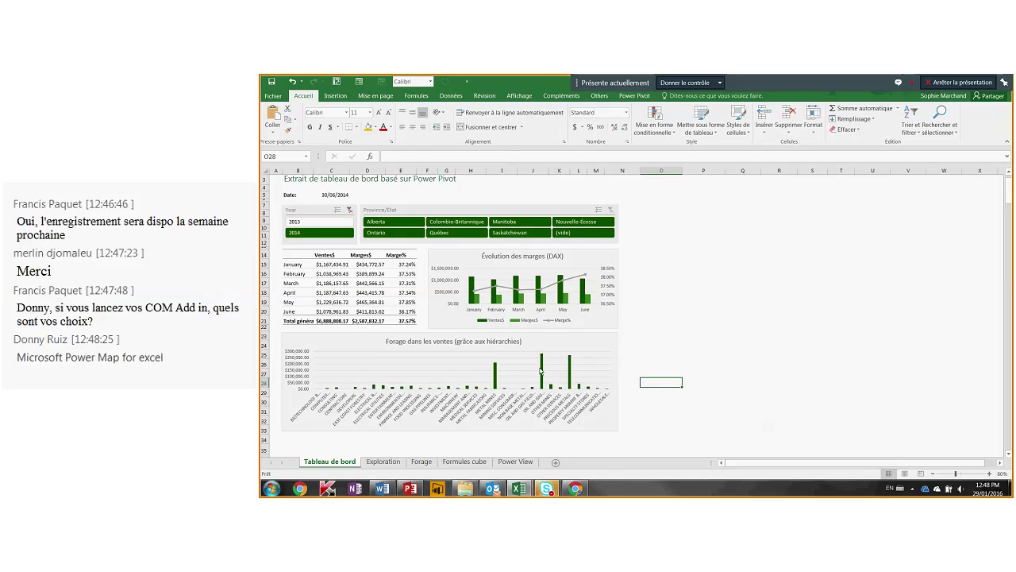
{"action": "left_click", "coordinate": [542, 367]}
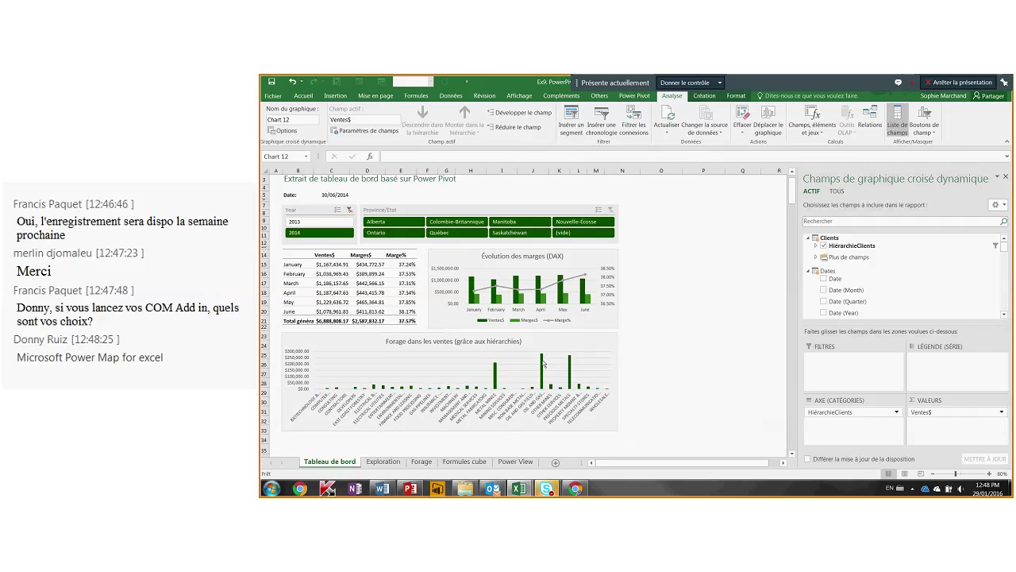
{"action": "double_click", "coordinate": [543, 362]}
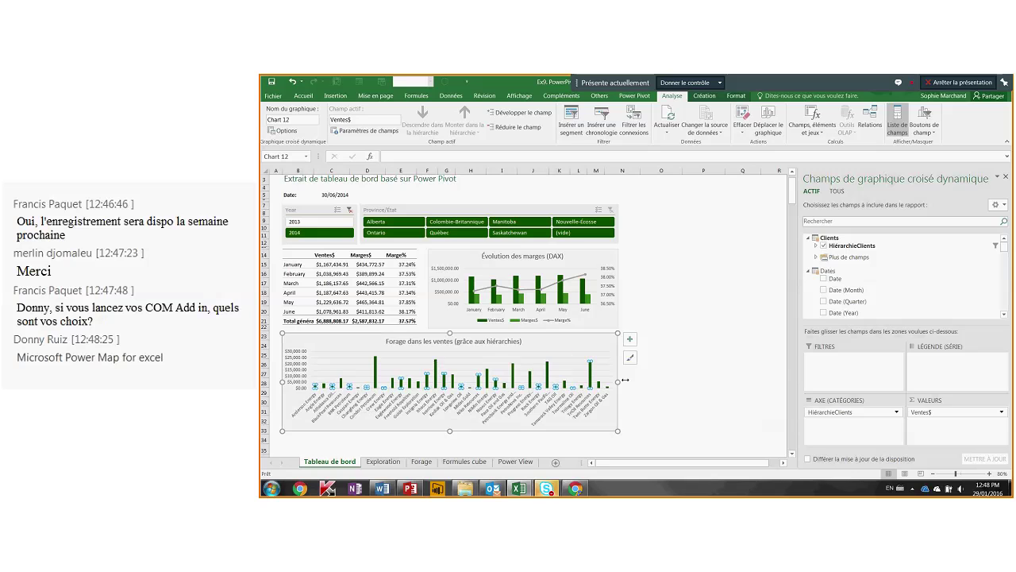
- Select the chart's category axis and move it back up the hierarchy to the Province/État level
{"action": "left_click", "coordinate": [678, 392]}
{"action": "left_click", "coordinate": [554, 409]}
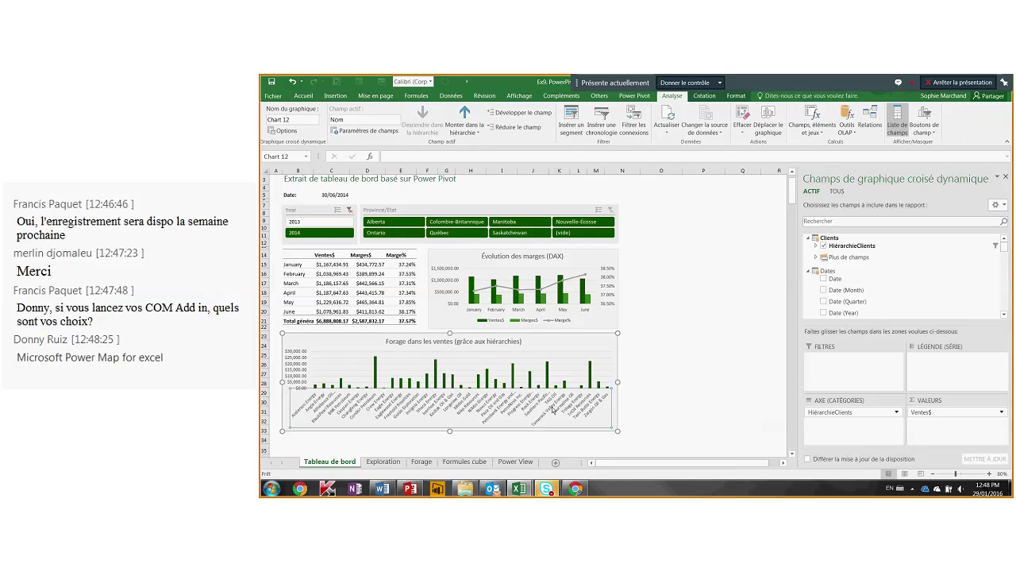
{"action": "left_click", "coordinate": [466, 130]}
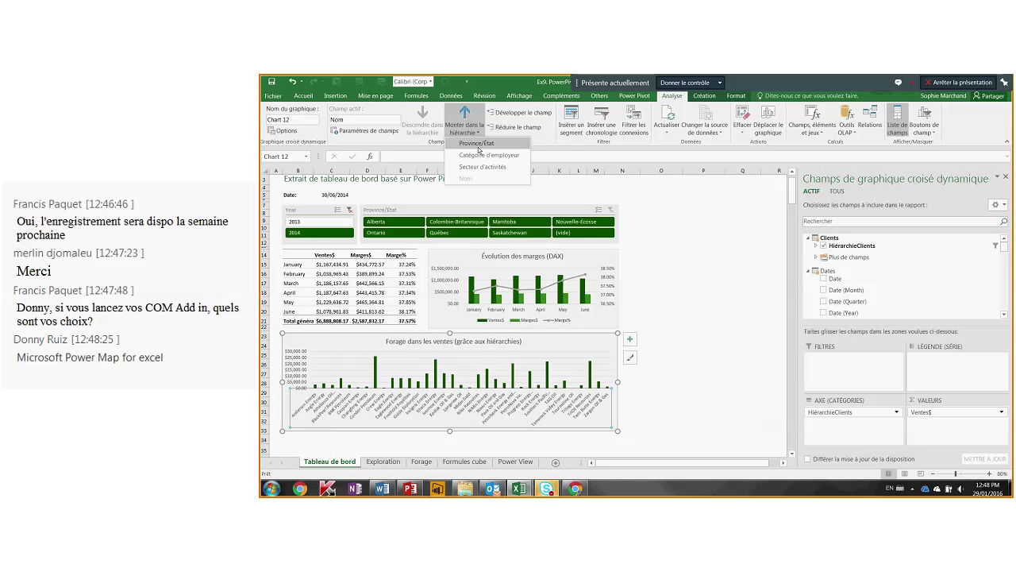
{"action": "key", "text": "Escape"}
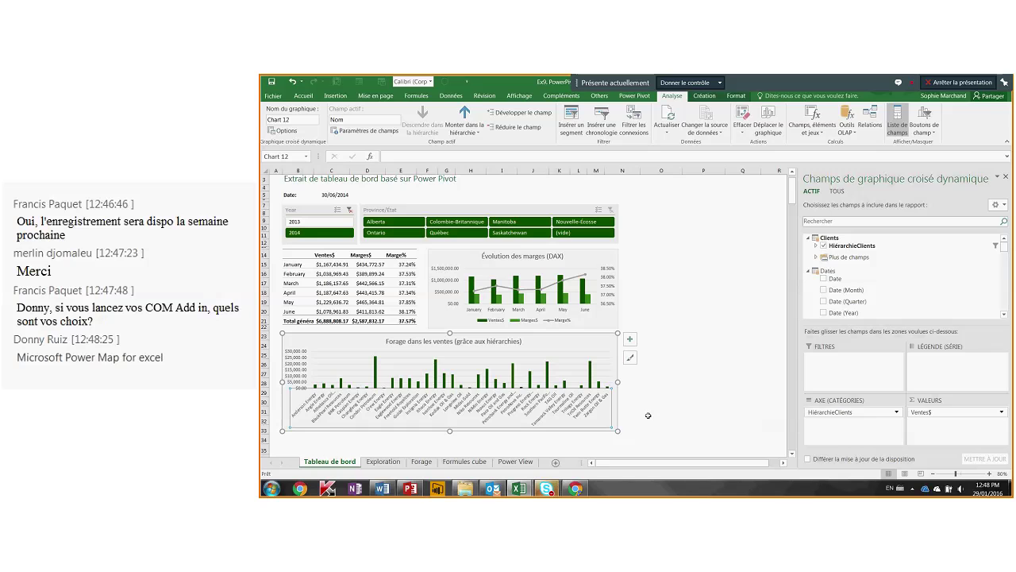
{"action": "left_click", "coordinate": [647, 415]}
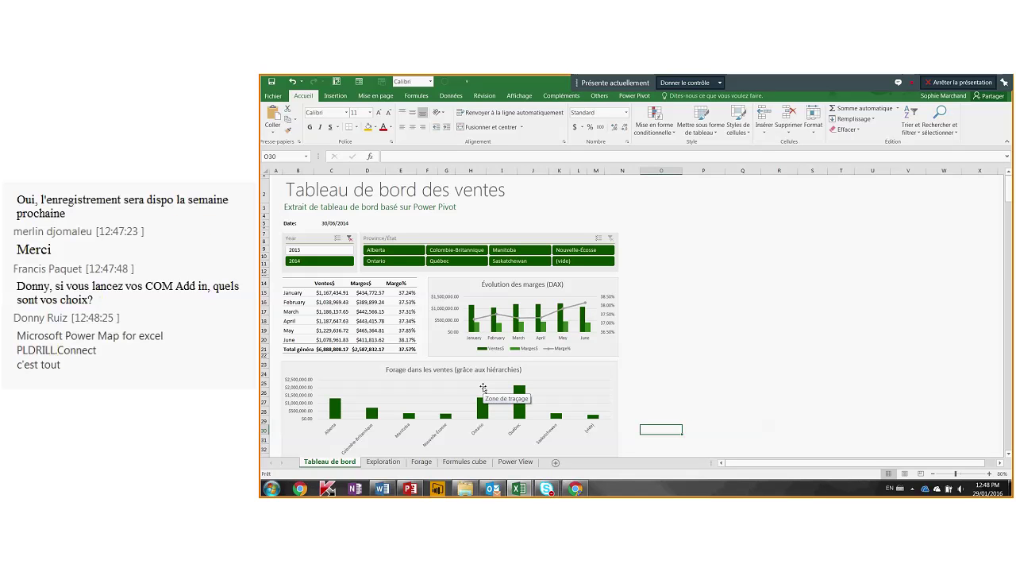
- On the Exploration sheet, select the Statut indicators and locate the EcartVentes%VsAnPrec KPI with its components in the pivot table's field list
{"action": "left_click", "coordinate": [383, 461]}
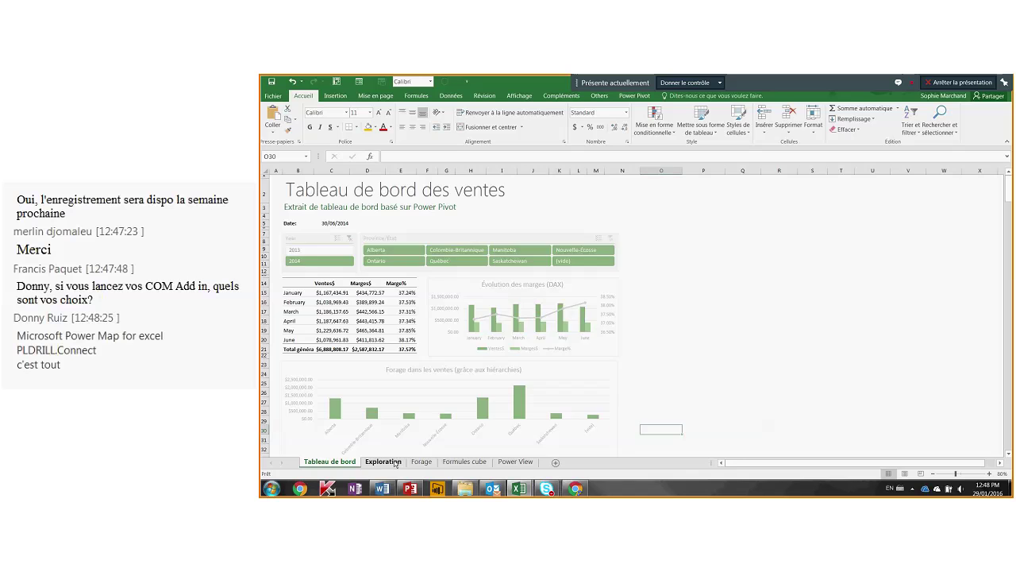
{"action": "left_click_drag", "start_coordinate": [576, 249], "coordinate": [578, 308]}
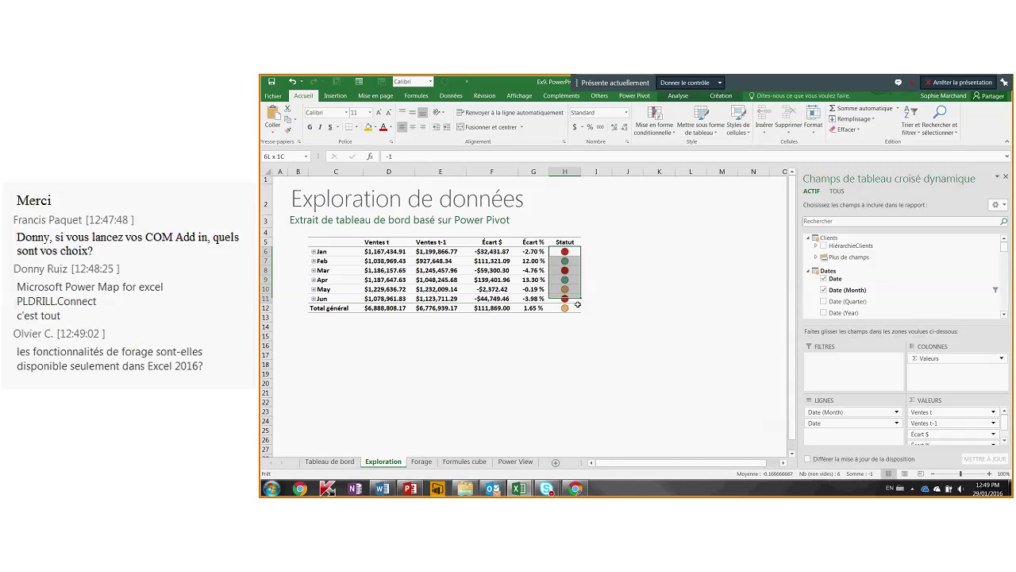
{"action": "left_click", "coordinate": [809, 271]}
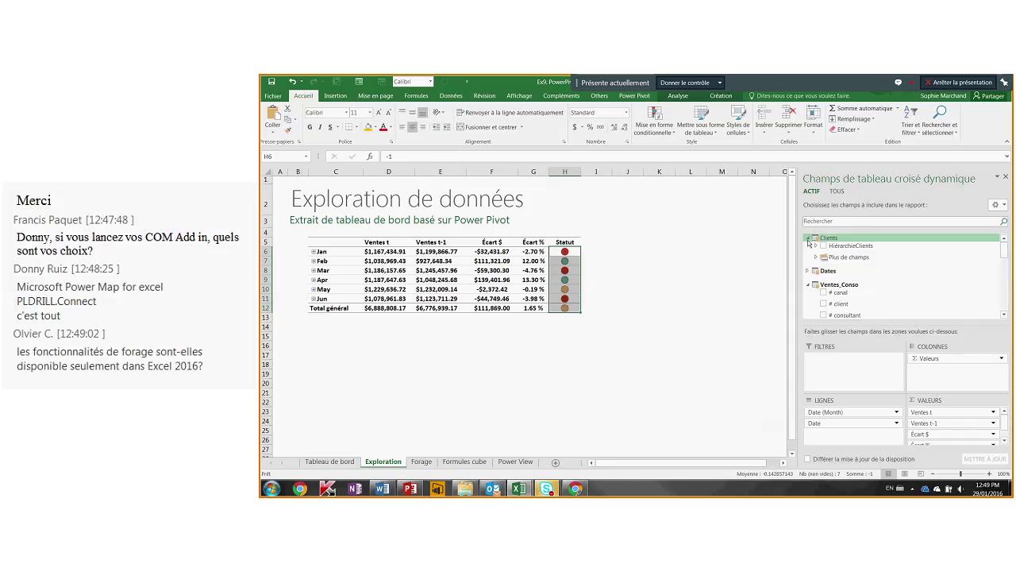
{"action": "left_click", "coordinate": [808, 237]}
{"action": "scroll", "coordinate": [1003, 311], "scroll_direction": "down", "scroll_amount": 4}
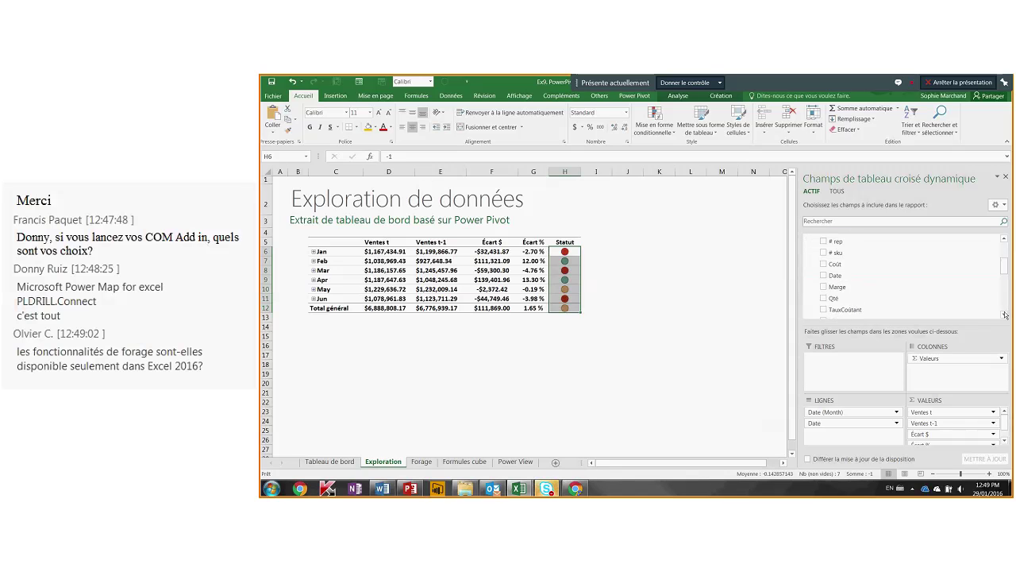
{"action": "scroll", "coordinate": [1006, 314], "scroll_direction": "down", "scroll_amount": 3}
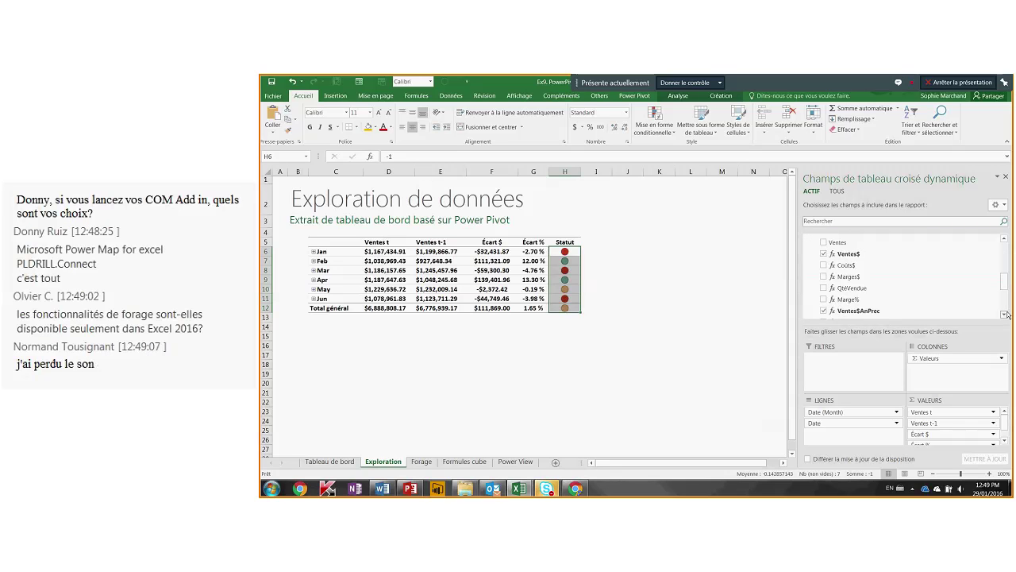
{"action": "scroll", "coordinate": [1007, 315], "scroll_direction": "down", "scroll_amount": 2}
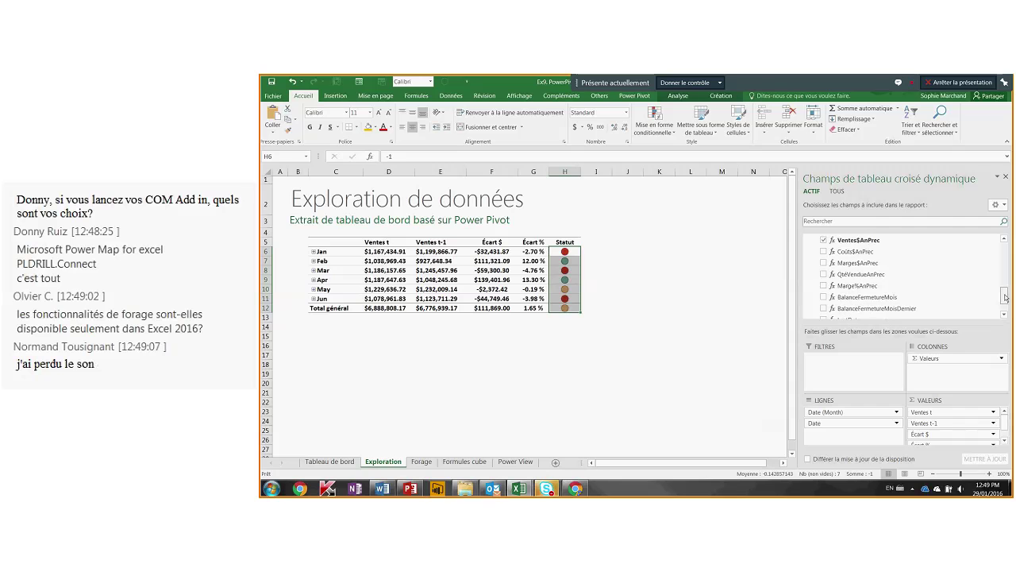
{"action": "left_click", "coordinate": [816, 309]}
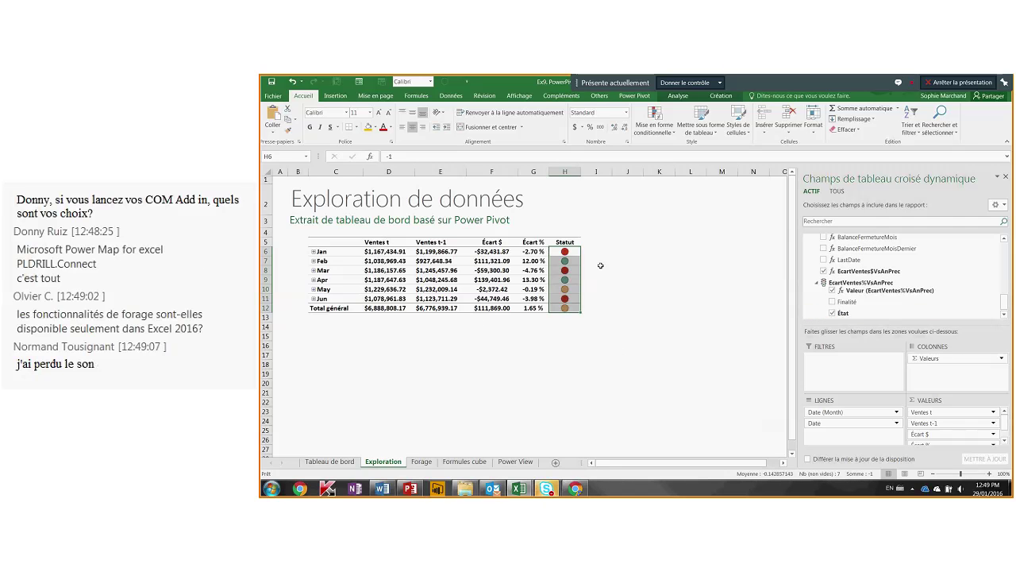
- Inspect the Ventes t, Ventes t-1 and Écart % headings and May's variance and status, and expand March to daily dates before collapsing it
{"action": "left_click", "coordinate": [461, 264]}
{"action": "left_click", "coordinate": [377, 242]}
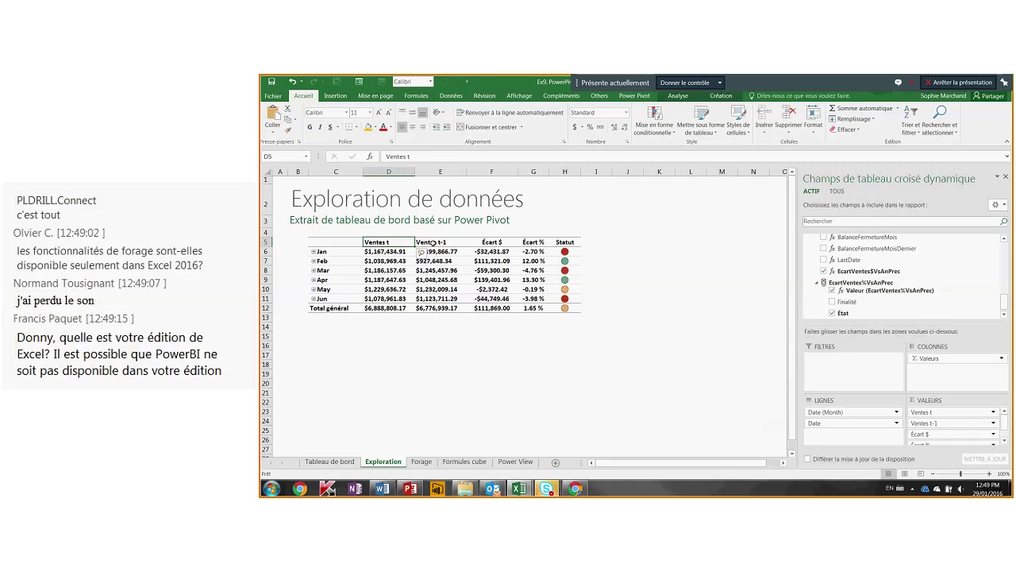
{"action": "left_click", "coordinate": [434, 242]}
{"action": "left_click", "coordinate": [534, 243]}
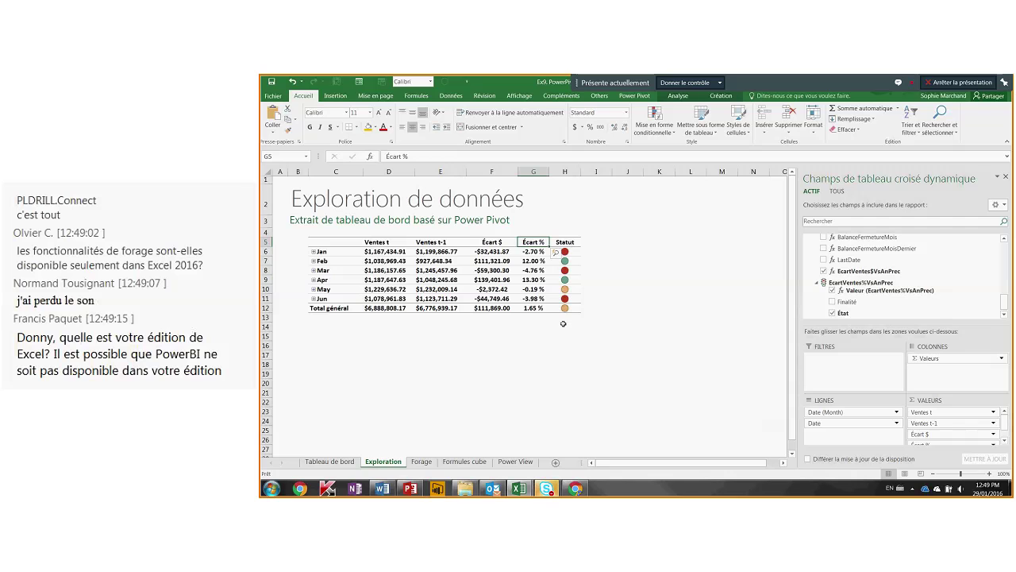
{"action": "left_click", "coordinate": [542, 289]}
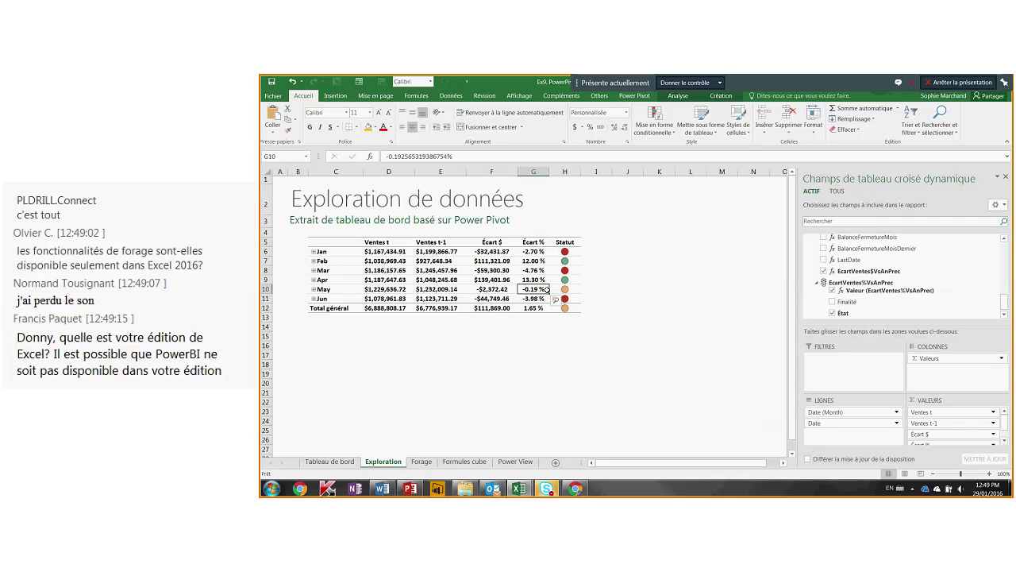
{"action": "left_click", "coordinate": [567, 289]}
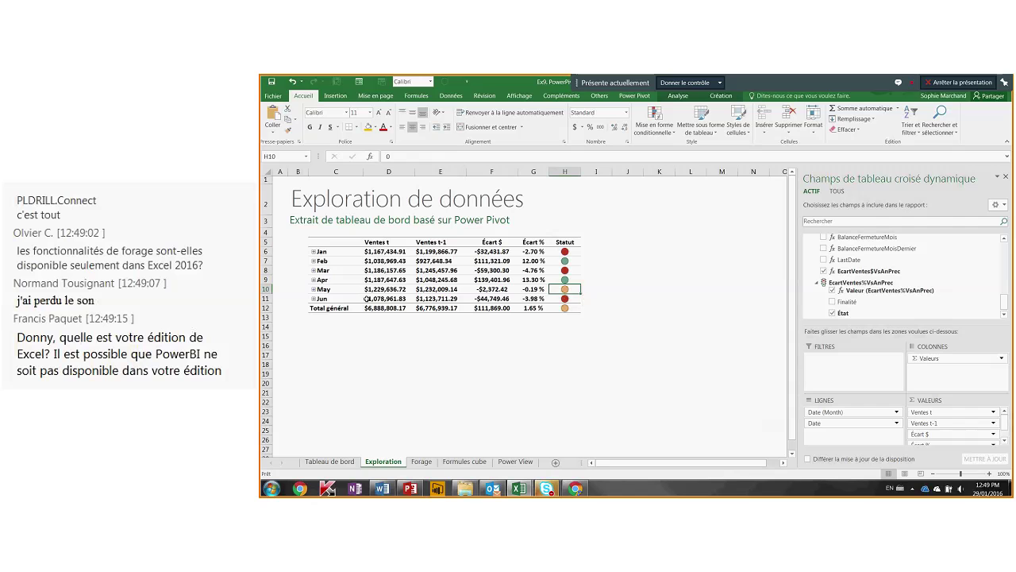
{"action": "left_click", "coordinate": [314, 270]}
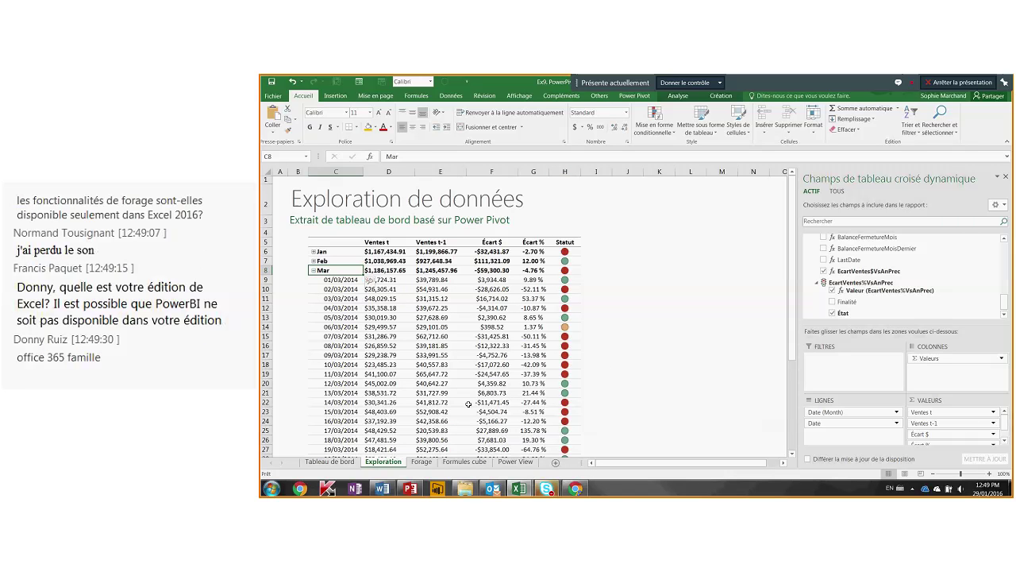
{"action": "left_click", "coordinate": [313, 270]}
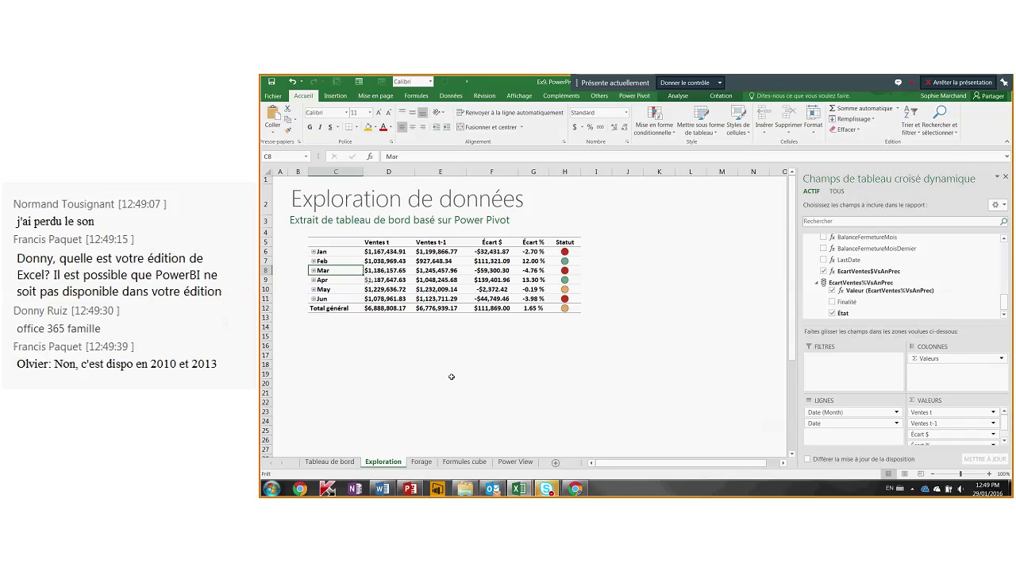
- On the Formules cube sheet, examine the MEMBRECUBE formula for Analyse des besoins and the VALEURCUBE formulas in the Ventes$ column
{"action": "left_click", "coordinate": [464, 461]}
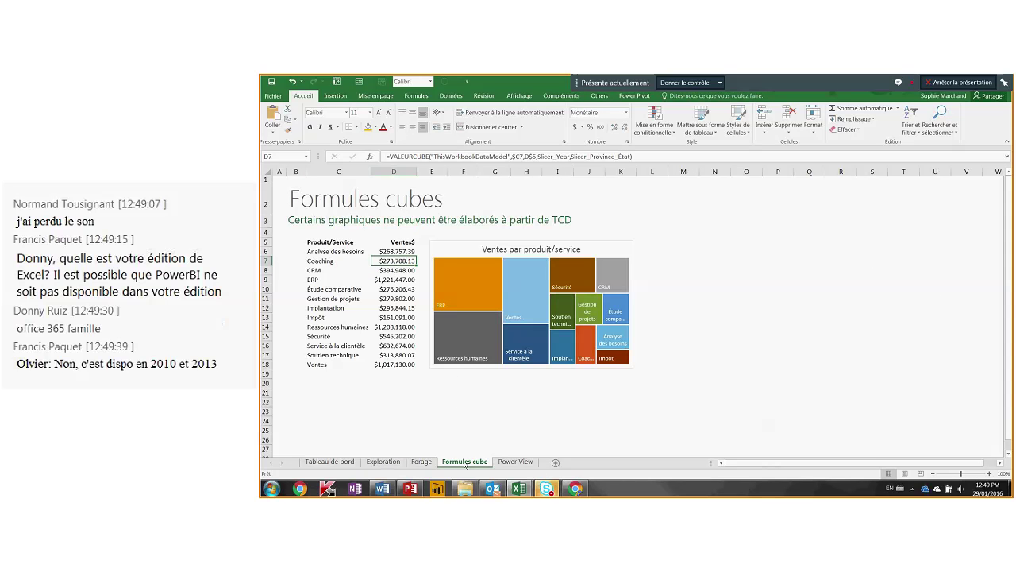
{"action": "left_click", "coordinate": [328, 253]}
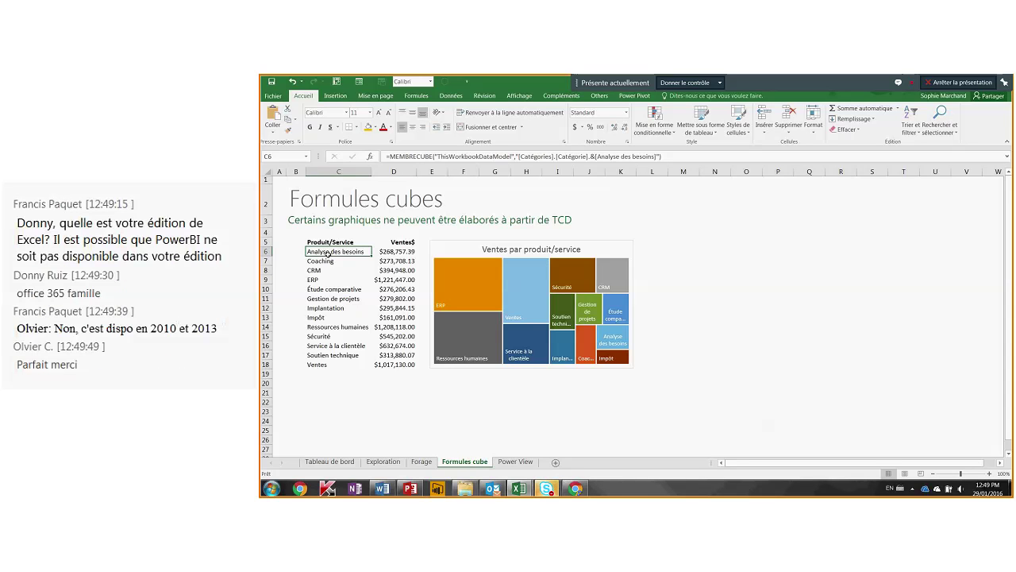
{"action": "key", "text": "Right"}
{"action": "key", "text": "Down"}
{"action": "key", "text": "Down"}
{"action": "key", "text": "Down"}
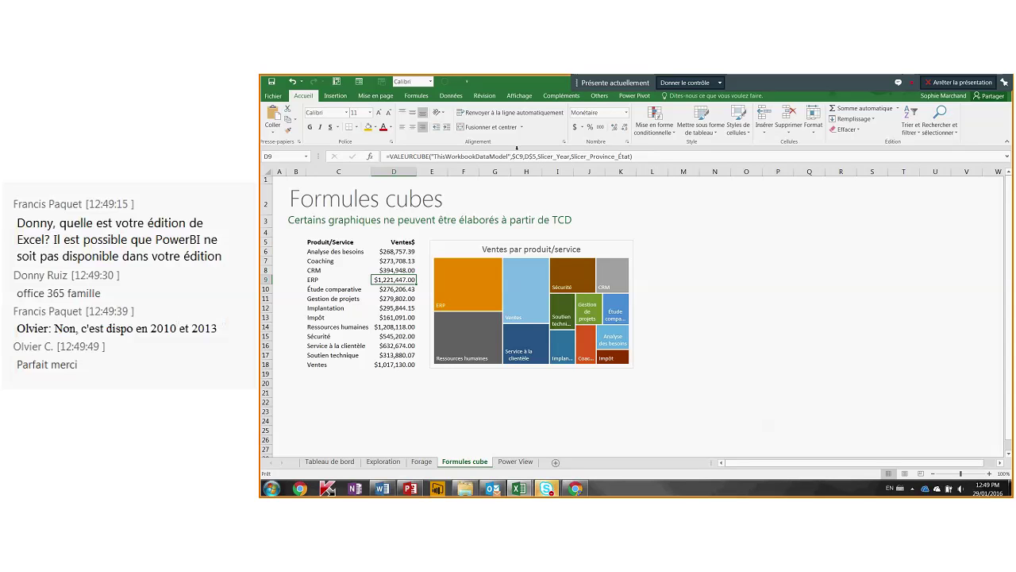
{"action": "left_click", "coordinate": [404, 251]}
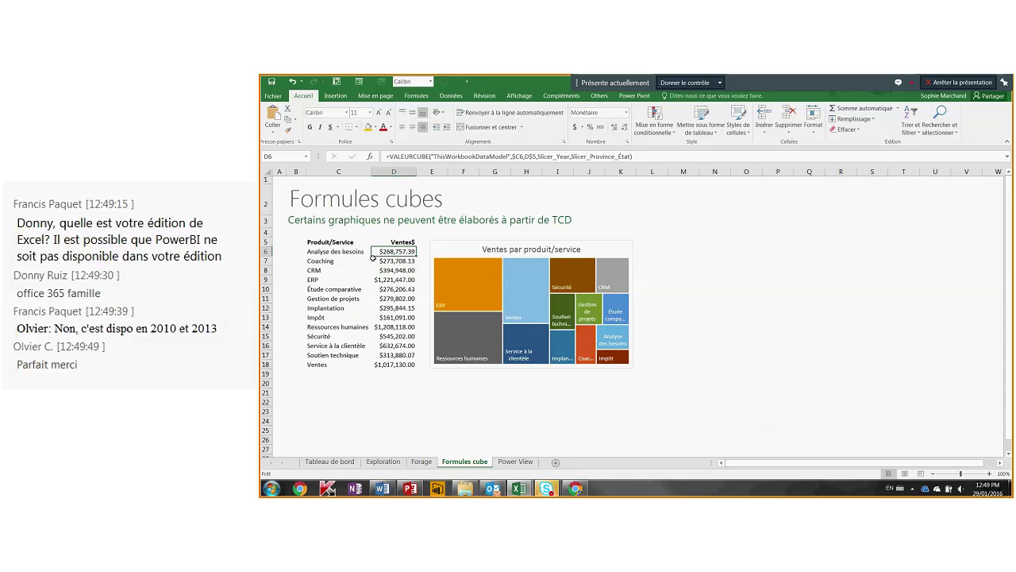
{"action": "left_click", "coordinate": [328, 248]}
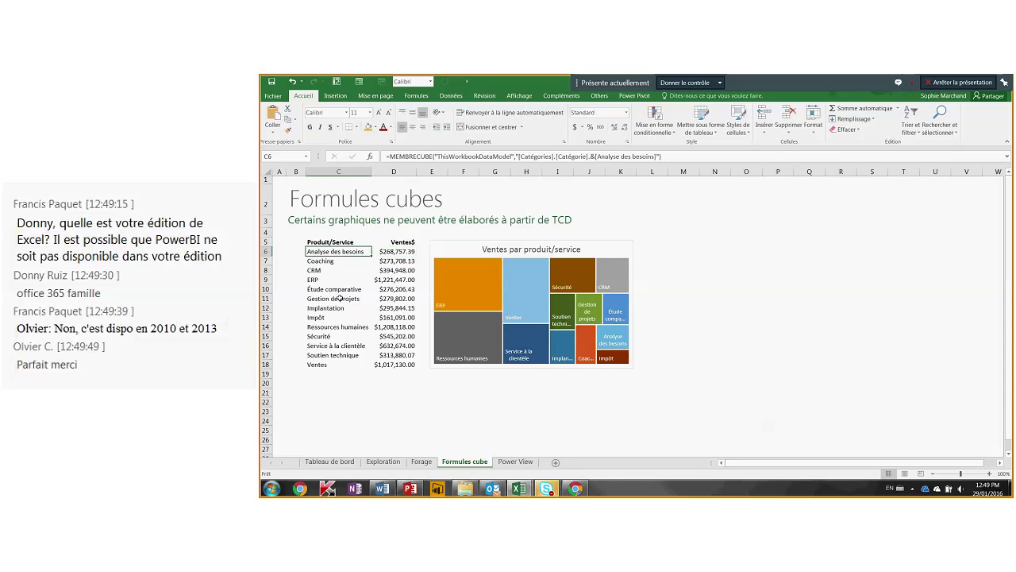
{"action": "left_click", "coordinate": [387, 253]}
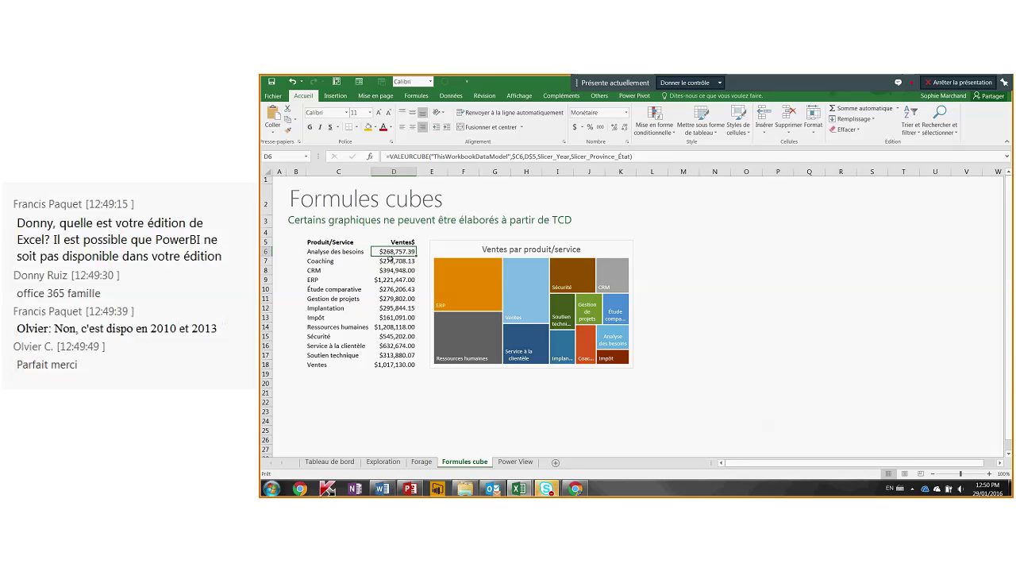
- Select the Ventes par produit/service treemap to show its source data, and highlight the product and sales range C6:D18
{"action": "left_click", "coordinate": [611, 245]}
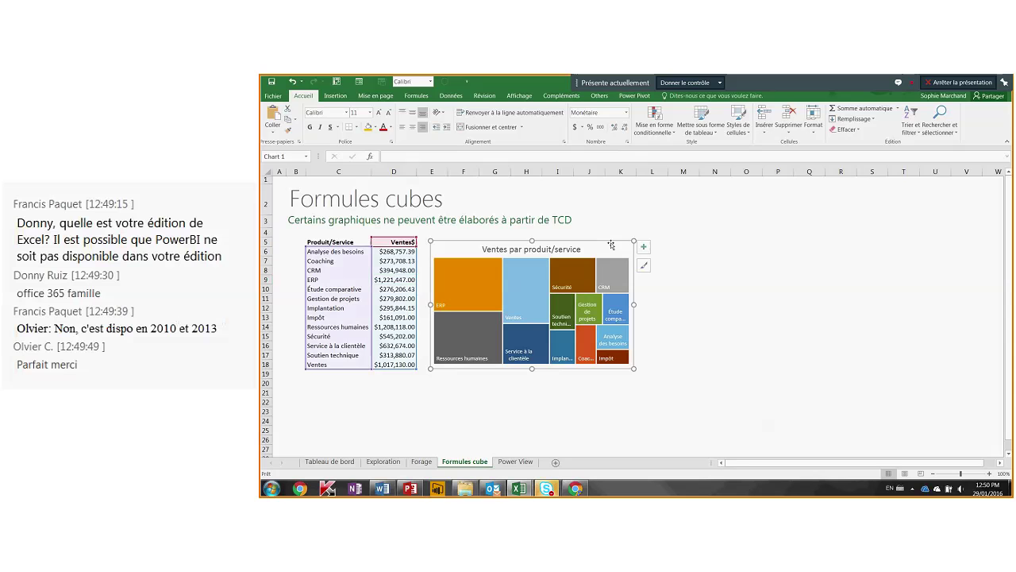
{"action": "left_click", "coordinate": [713, 307]}
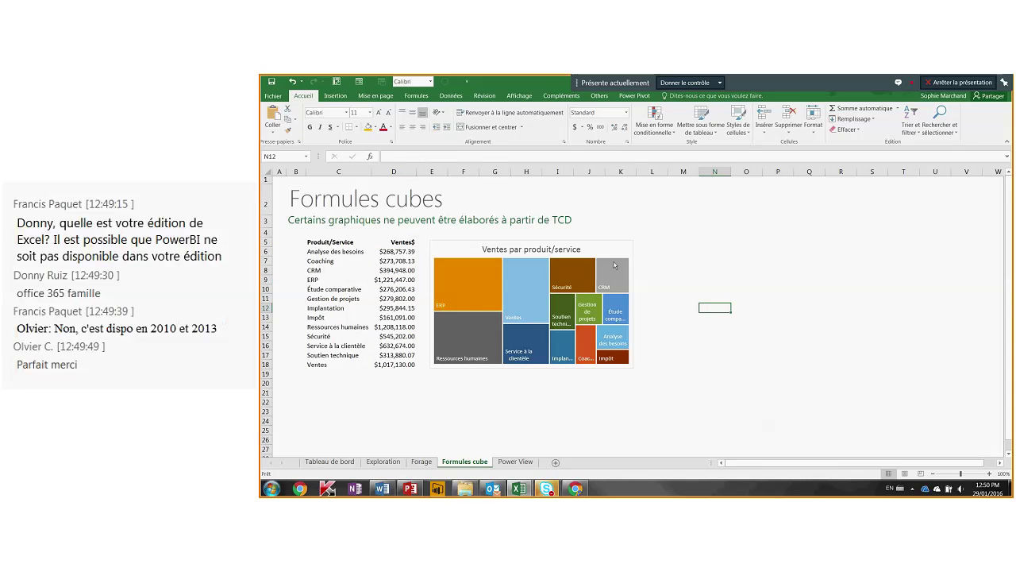
{"action": "left_click_drag", "start_coordinate": [334, 251], "coordinate": [373, 366]}
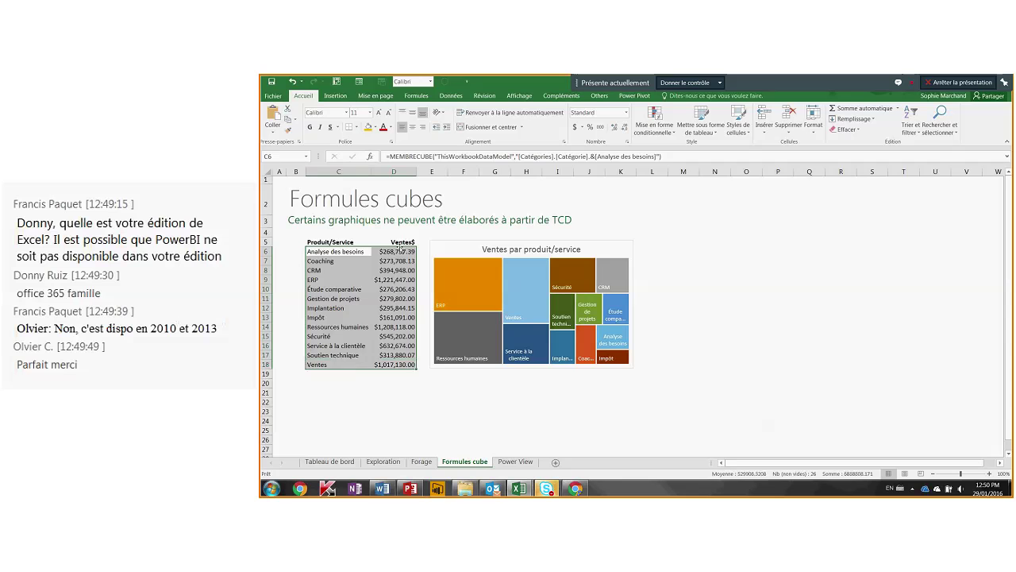
- Review the cube formulas cell by cell down the Ventes$ column from its heading to the Ressources humaines row
{"action": "left_click", "coordinate": [401, 241]}
{"action": "key", "text": "Down"}
{"action": "key", "text": "Down"}
{"action": "key", "text": "Down"}
{"action": "key", "text": "Down"}
{"action": "key", "text": "Down"}
{"action": "key", "text": "Down"}
{"action": "key", "text": "Down"}
{"action": "key", "text": "Down"}
{"action": "key", "text": "Down"}
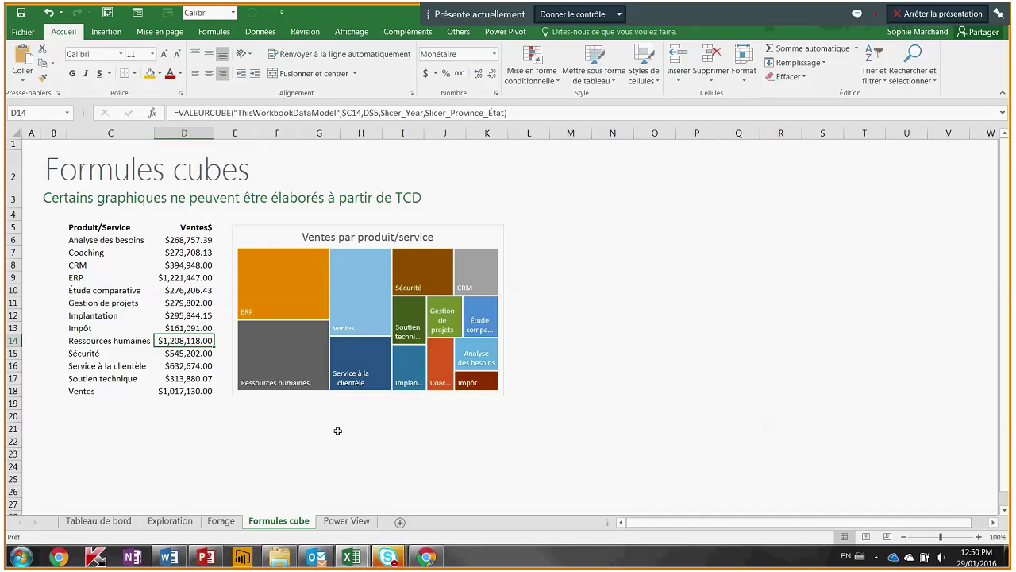
{"action": "left_click", "coordinate": [211, 429]}
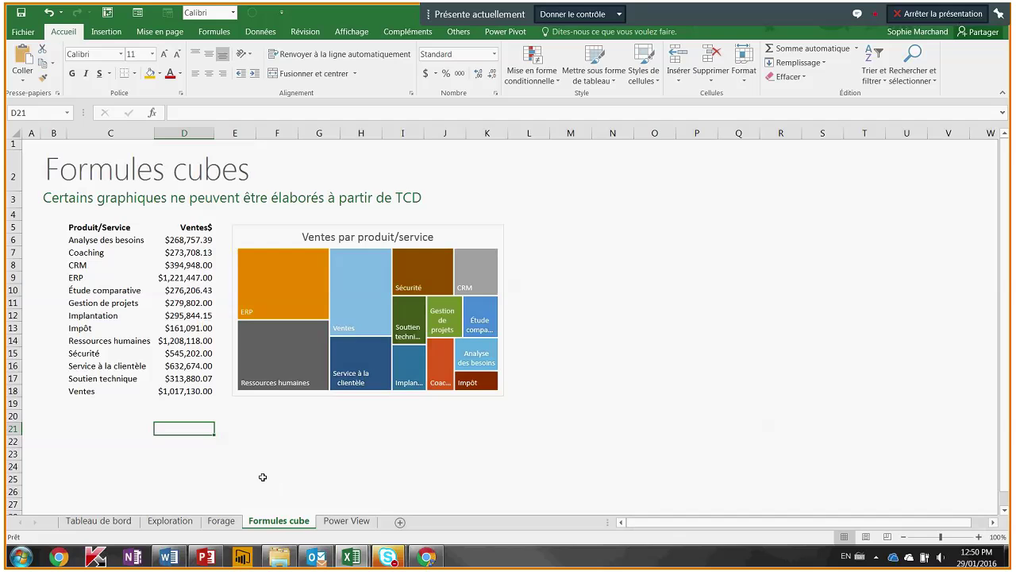
- Open the Power View sheet and enable its blocked external images
{"action": "left_click", "coordinate": [346, 522]}
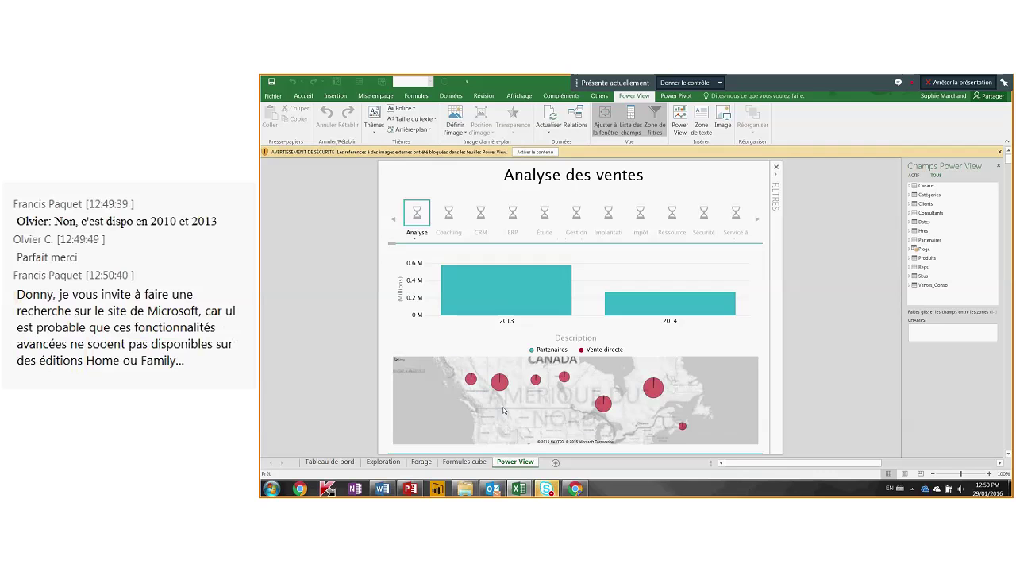
{"action": "left_click", "coordinate": [535, 152]}
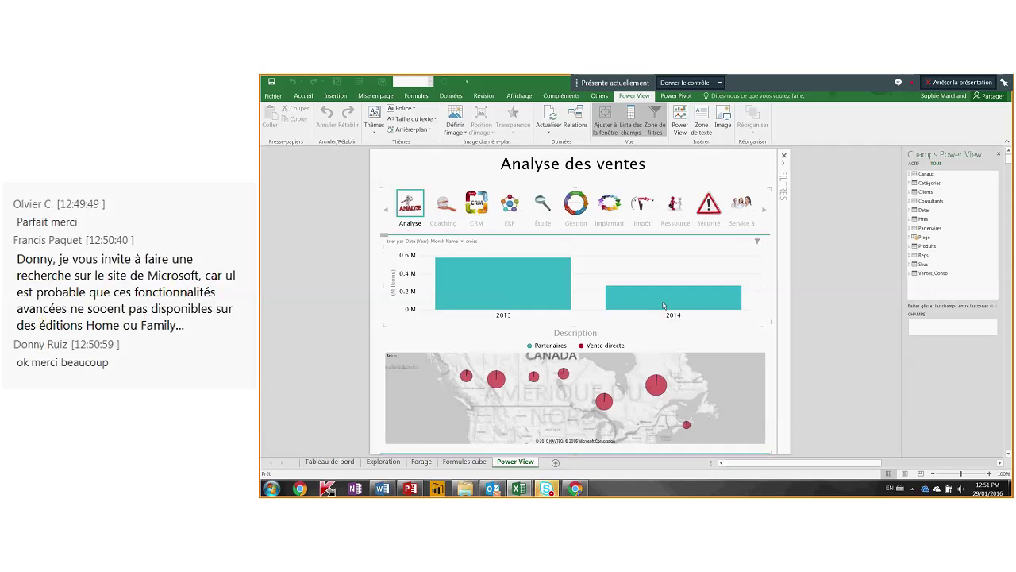
- Select the map in the Analyse des ventes report, list all data model tables, and expand the fields of Ventes_Conso
{"action": "left_click", "coordinate": [661, 352]}
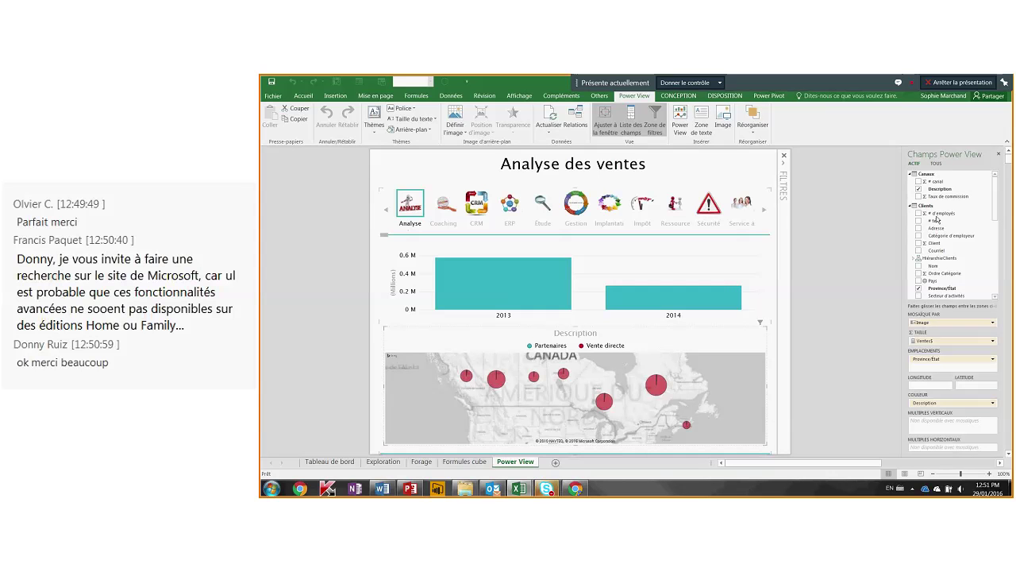
{"action": "left_click", "coordinate": [938, 164]}
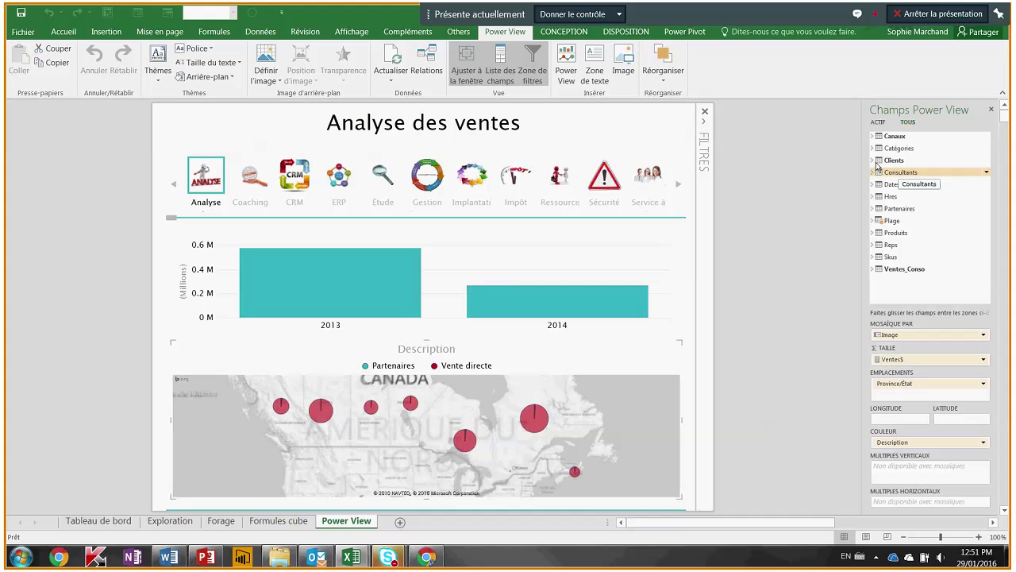
{"action": "left_click", "coordinate": [873, 269]}
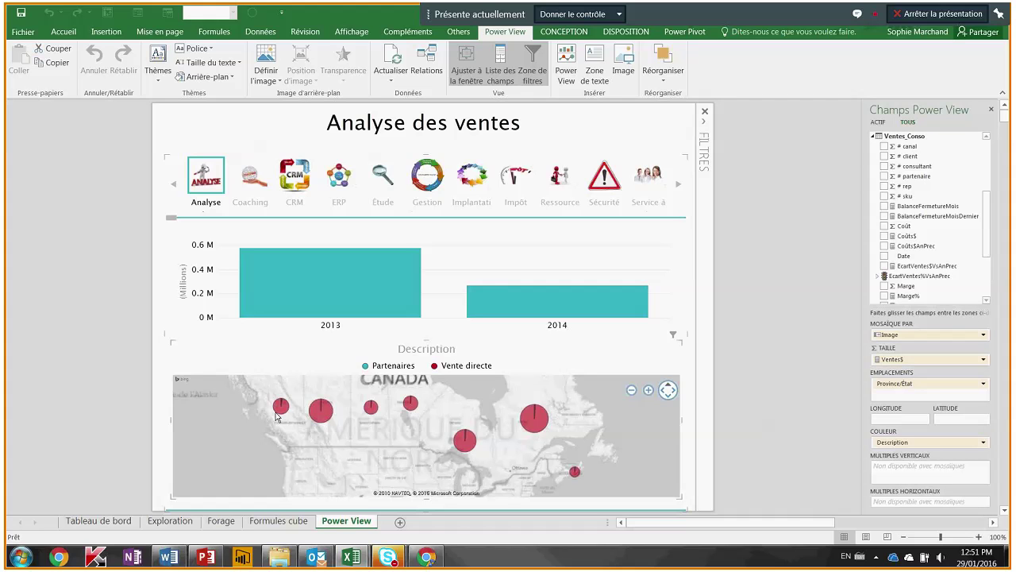
- Filter the Power View report to the ERP category and inspect the Site web slice of Québec's pie on the map
{"action": "left_click", "coordinate": [337, 189]}
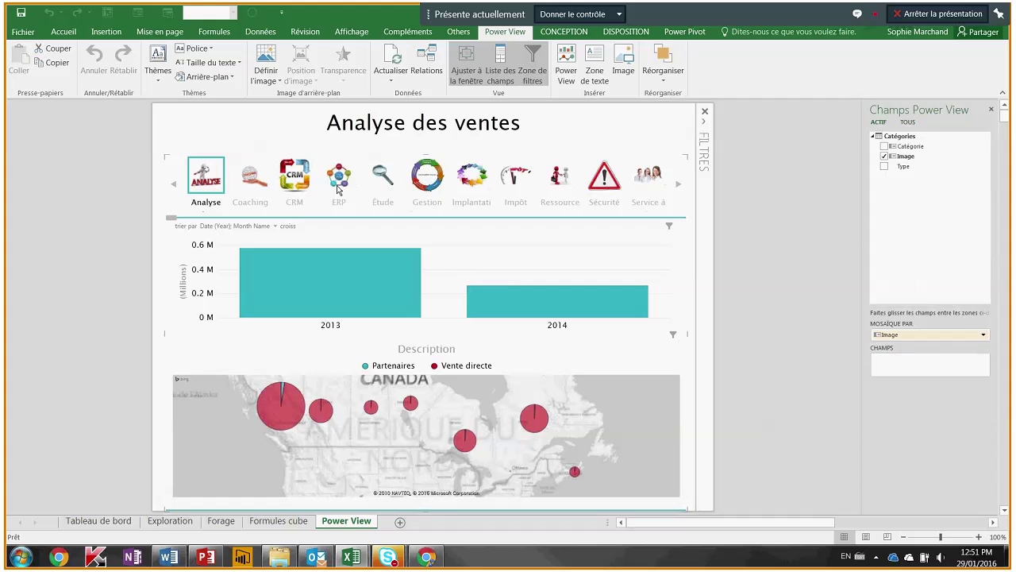
{"action": "left_click", "coordinate": [338, 187]}
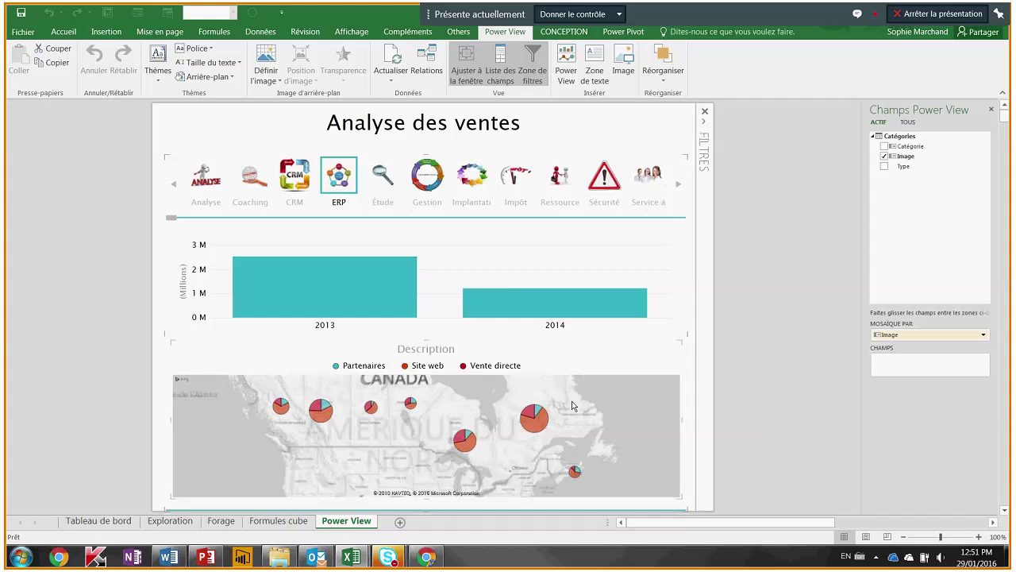
{"action": "mouse_move", "coordinate": [539, 428]}
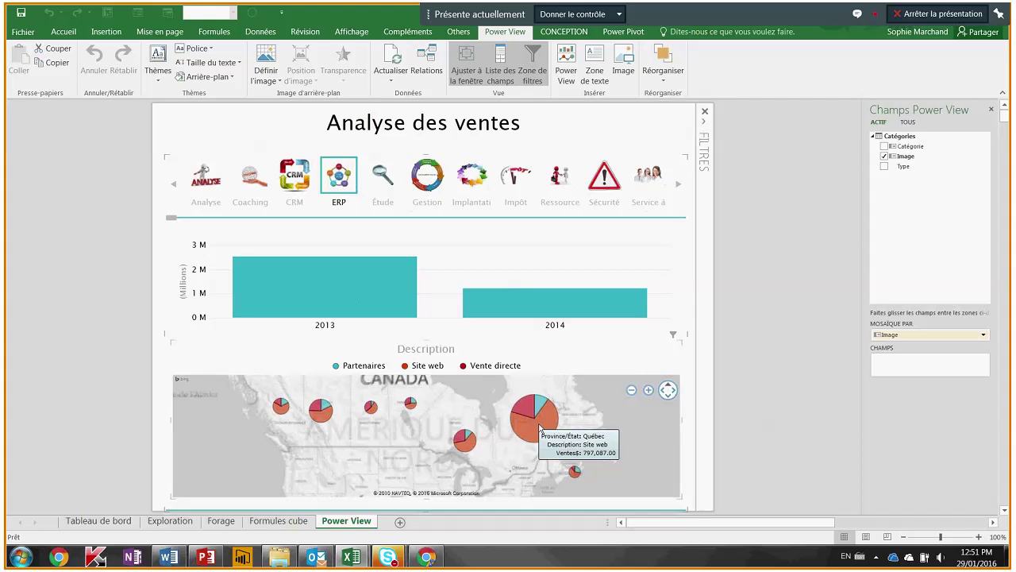